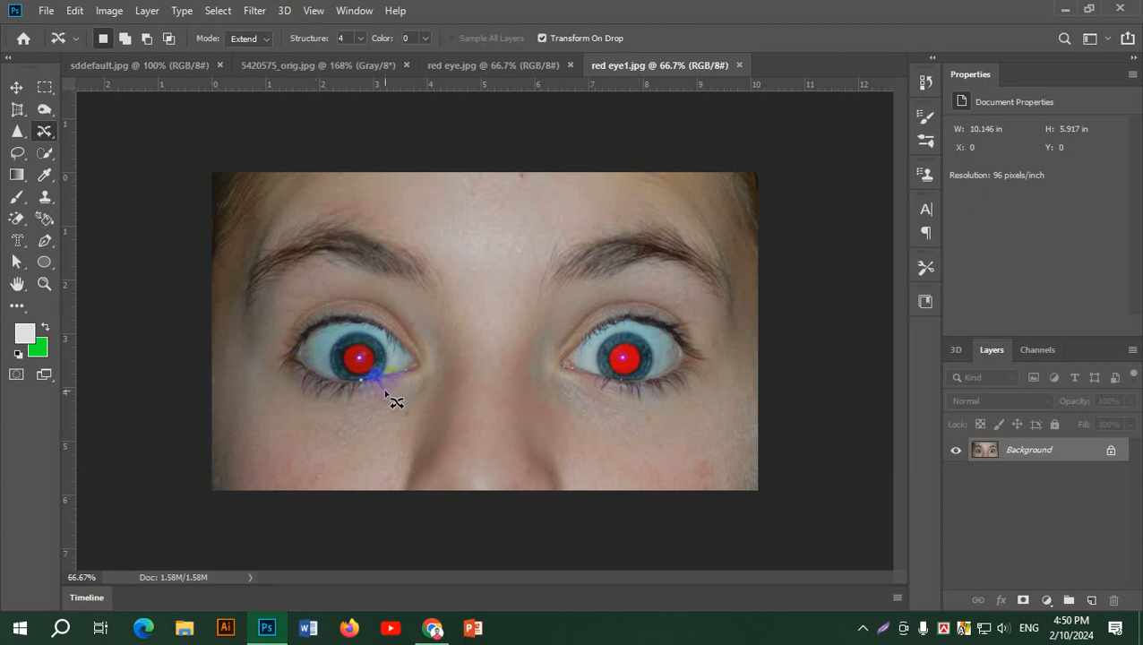
Step: Duplicate the Background layer of red eye1.jpg and remove the red from both pupils with the Red Eye Tool
right_click(40, 134)
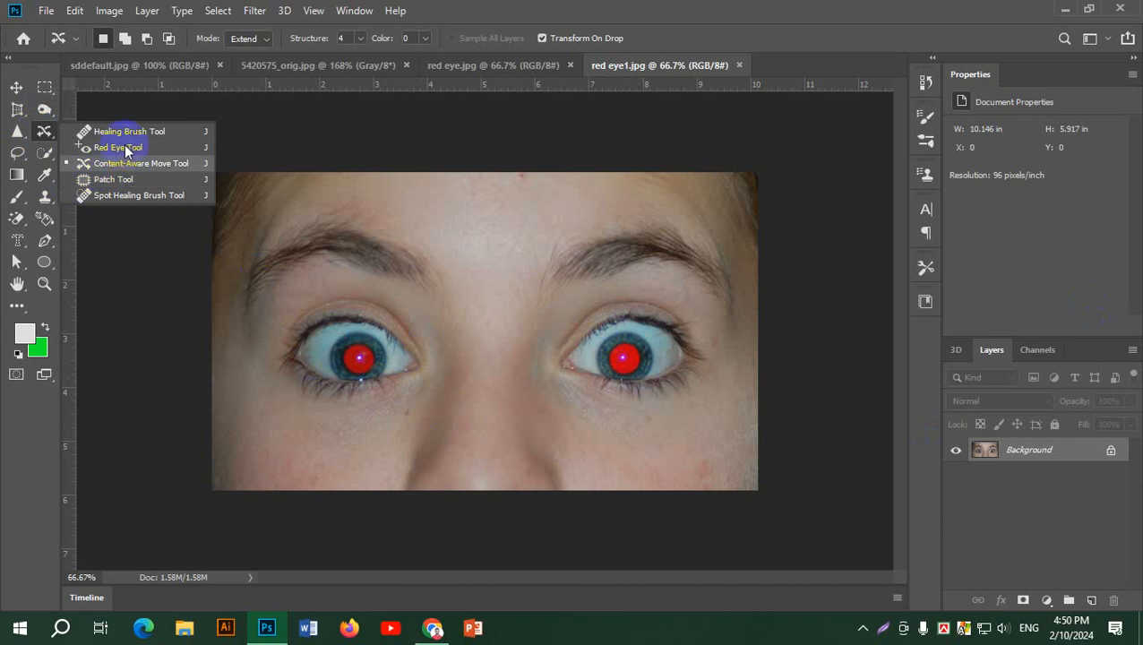
click(130, 146)
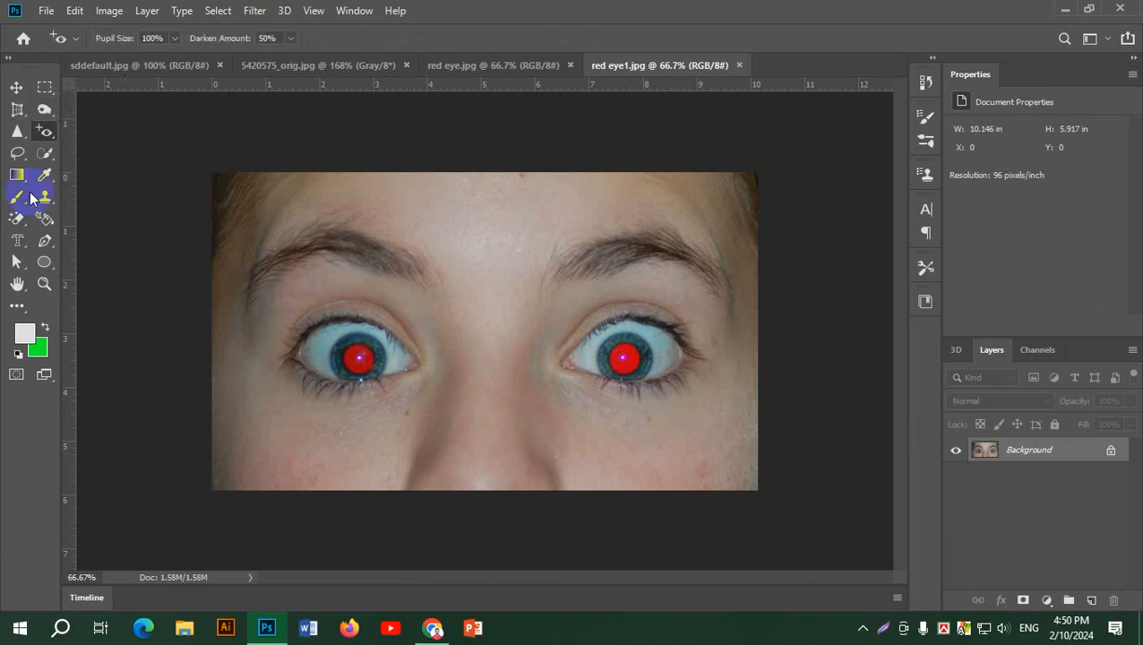
click(357, 357)
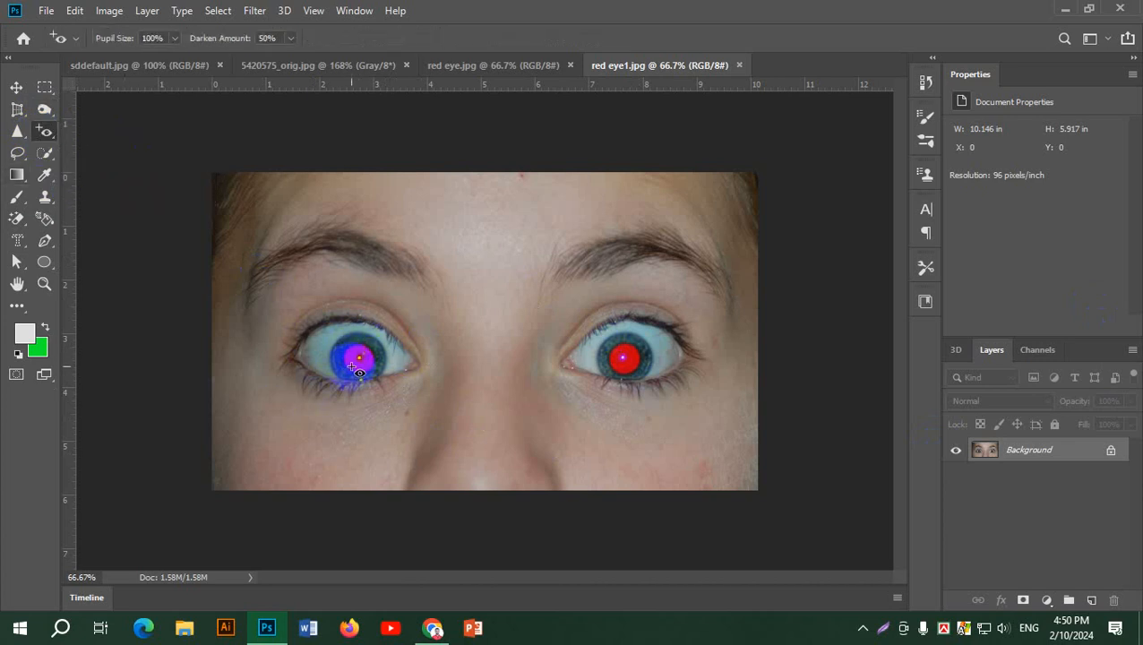
drag(1102, 453, 1091, 598)
click(625, 358)
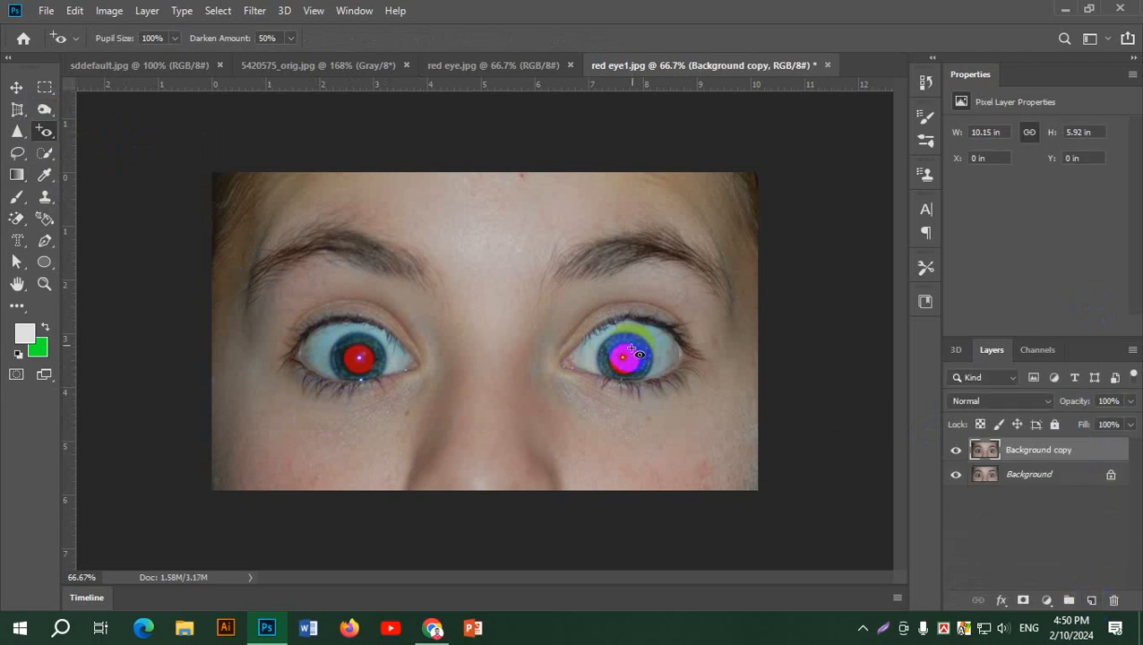
click(358, 358)
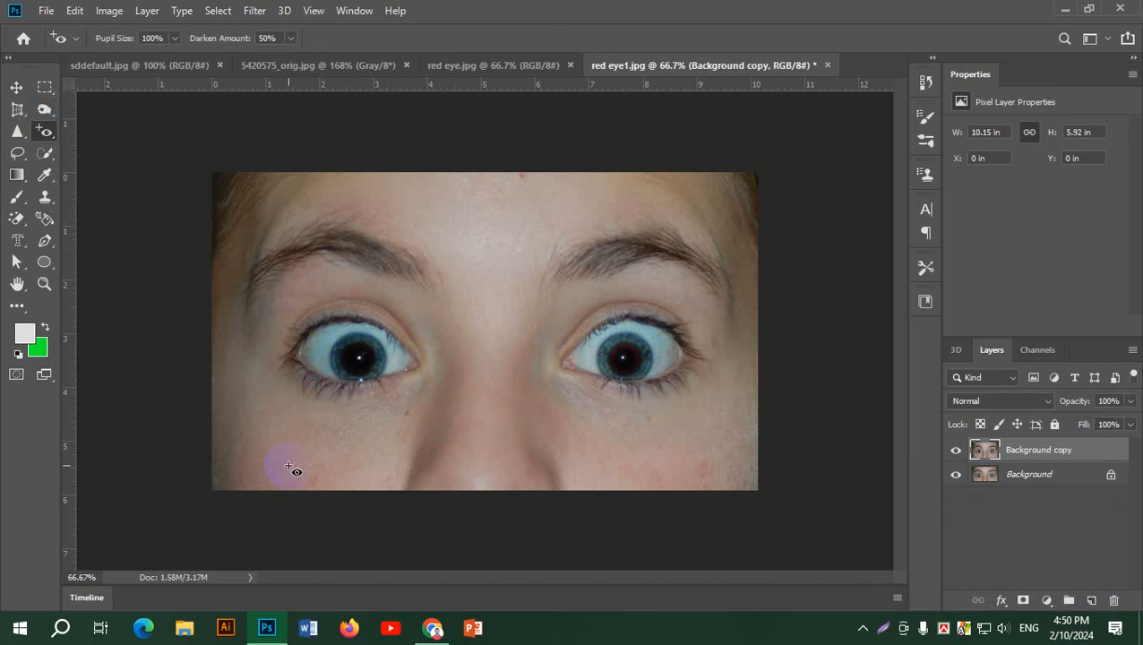
Step: Switch to the red eye.jpg document and duplicate its Background layer
click(496, 66)
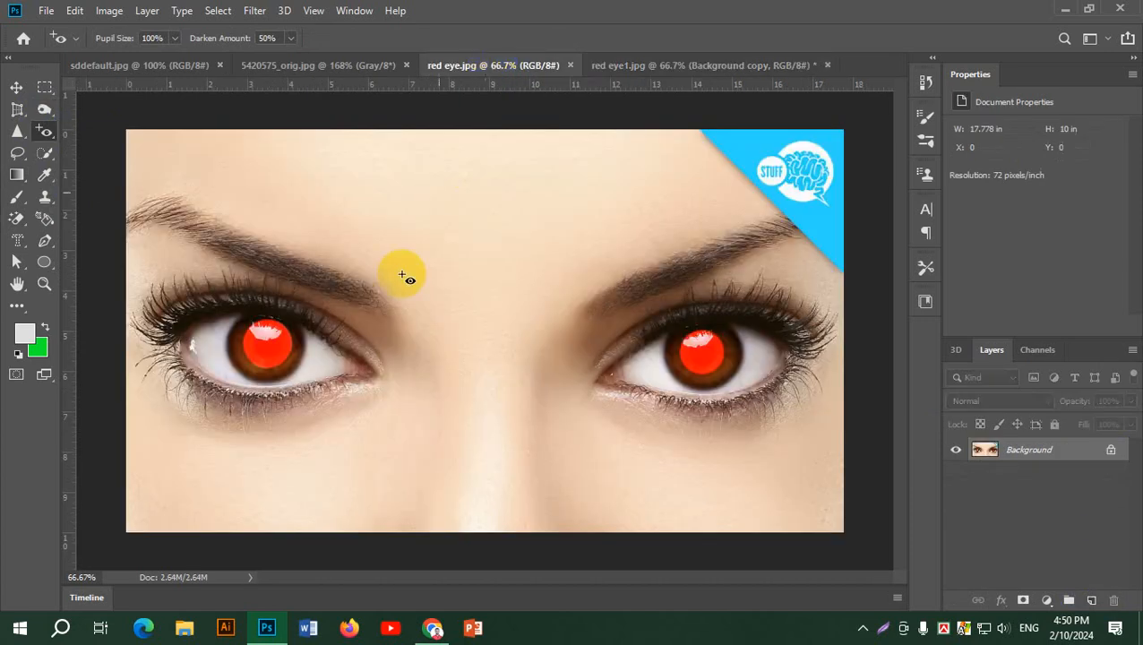
click(382, 342)
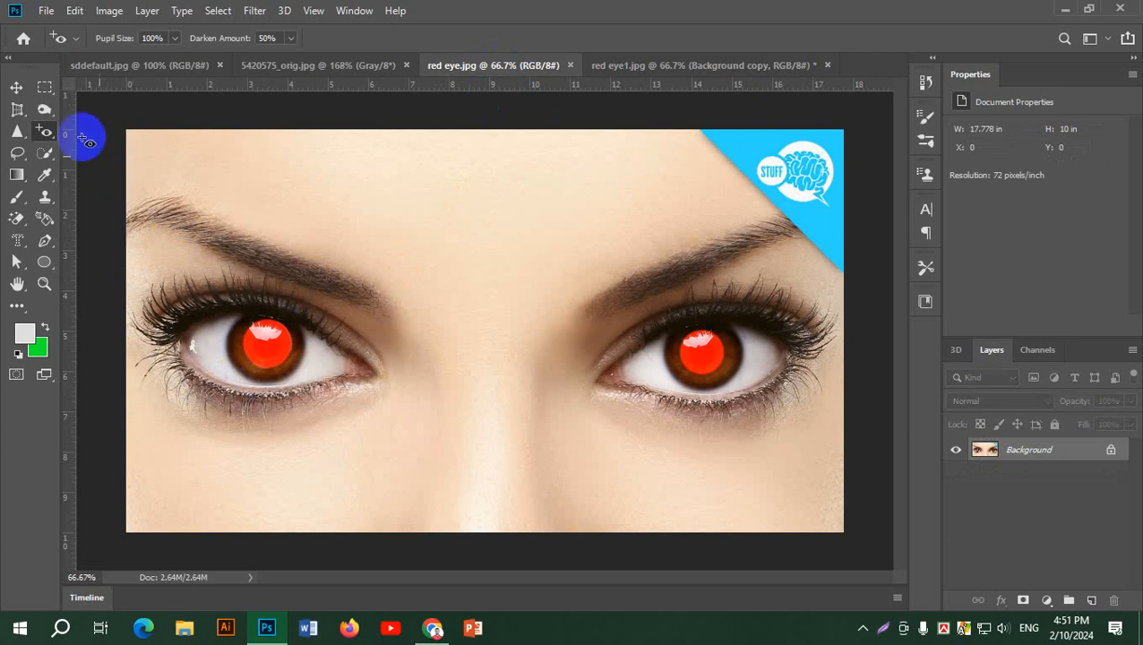
drag(1074, 456, 1092, 601)
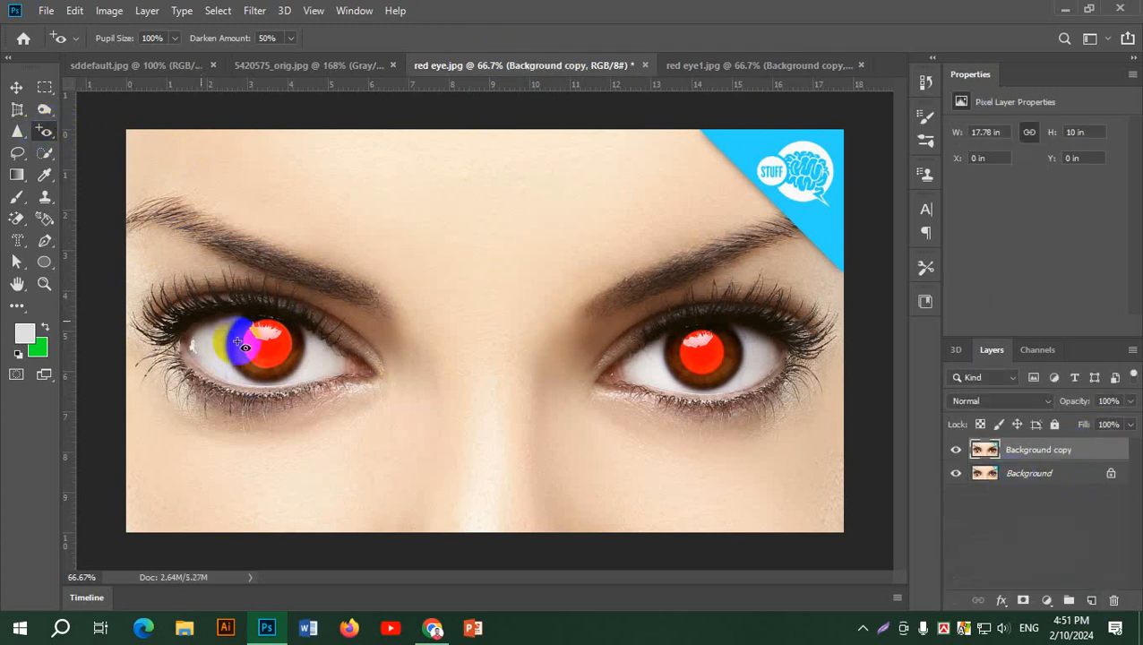
Step: Correct both red pupils on the duplicated layer with the Red Eye Tool, and undo the last correction
right_click(44, 130)
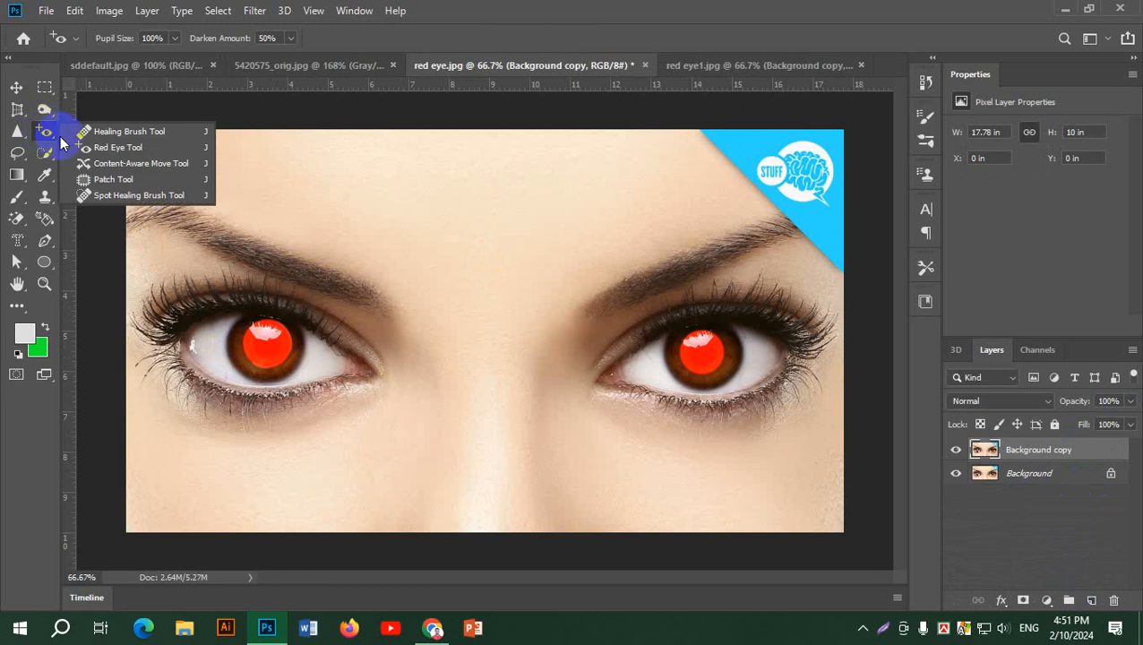
click(141, 148)
click(264, 343)
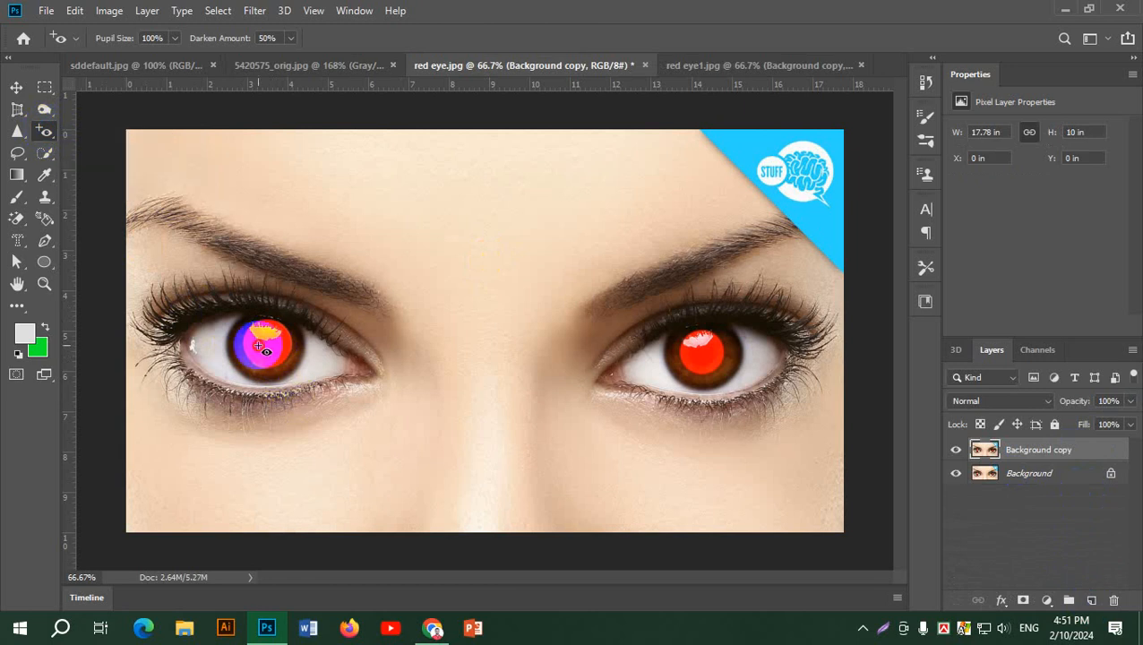
click(701, 351)
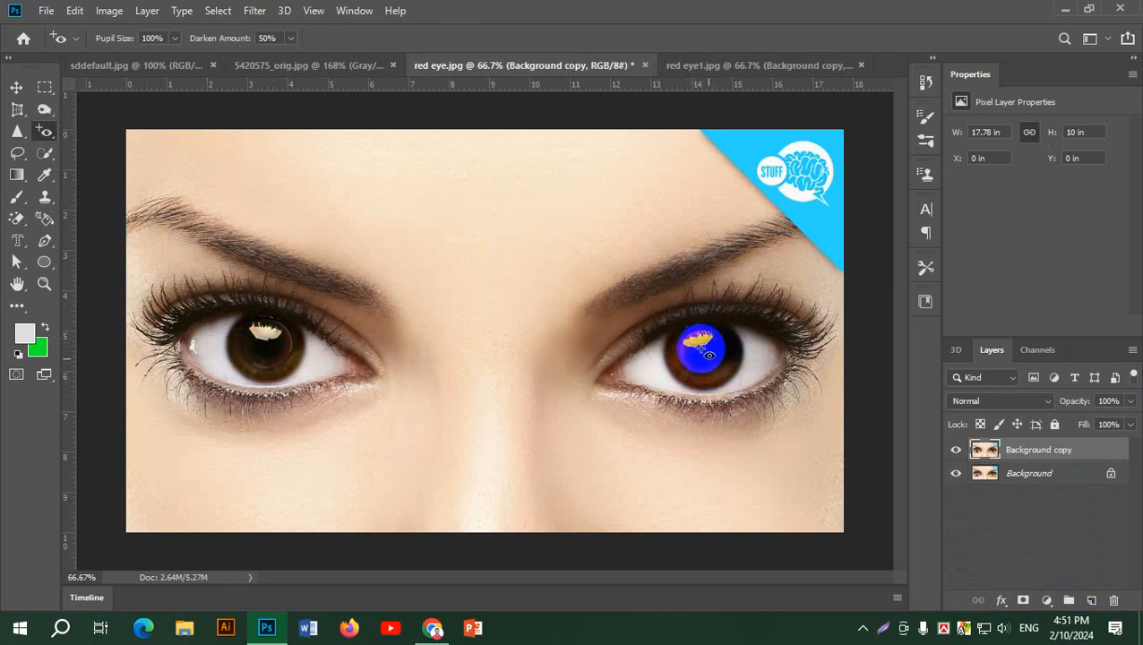
click(696, 354)
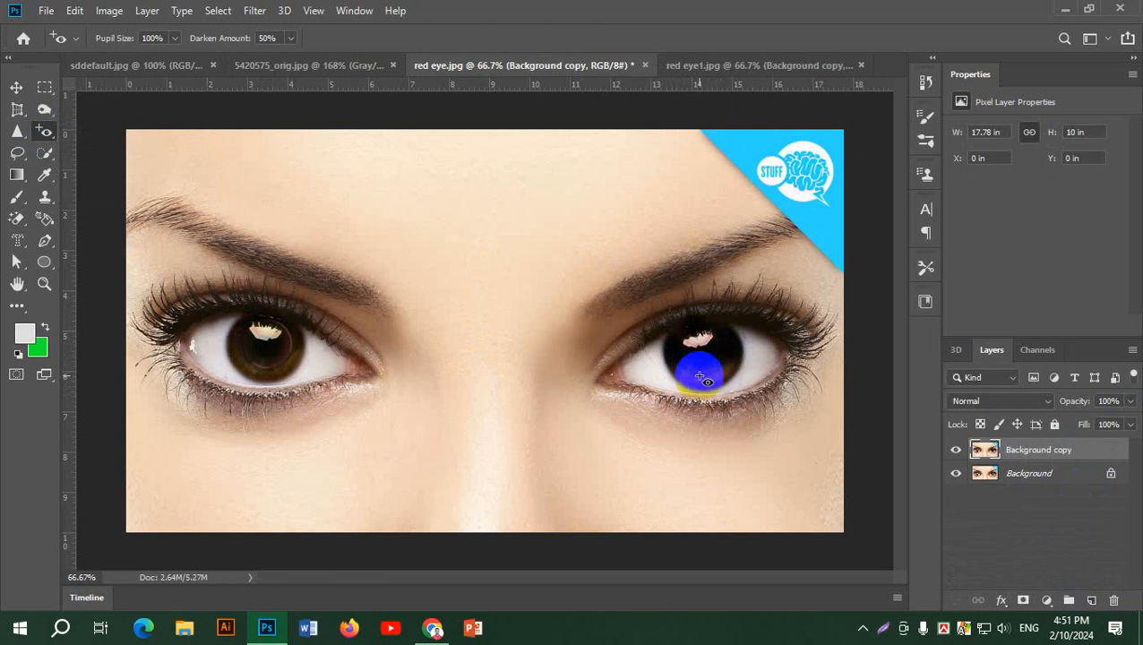
key(ctrl+z)
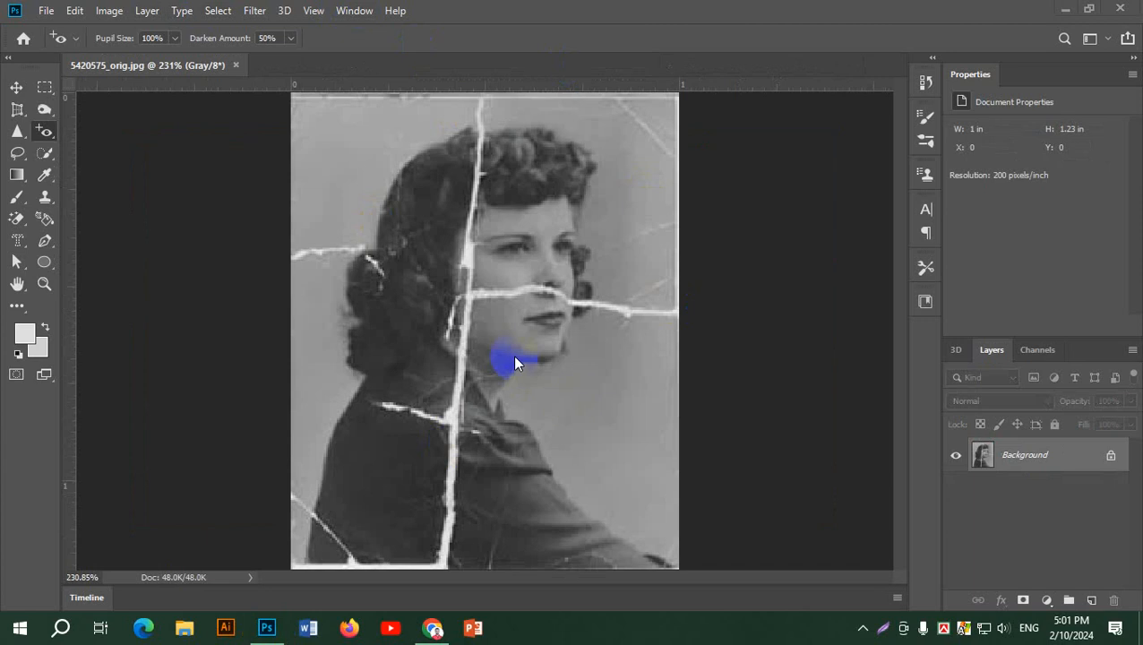
click(46, 129)
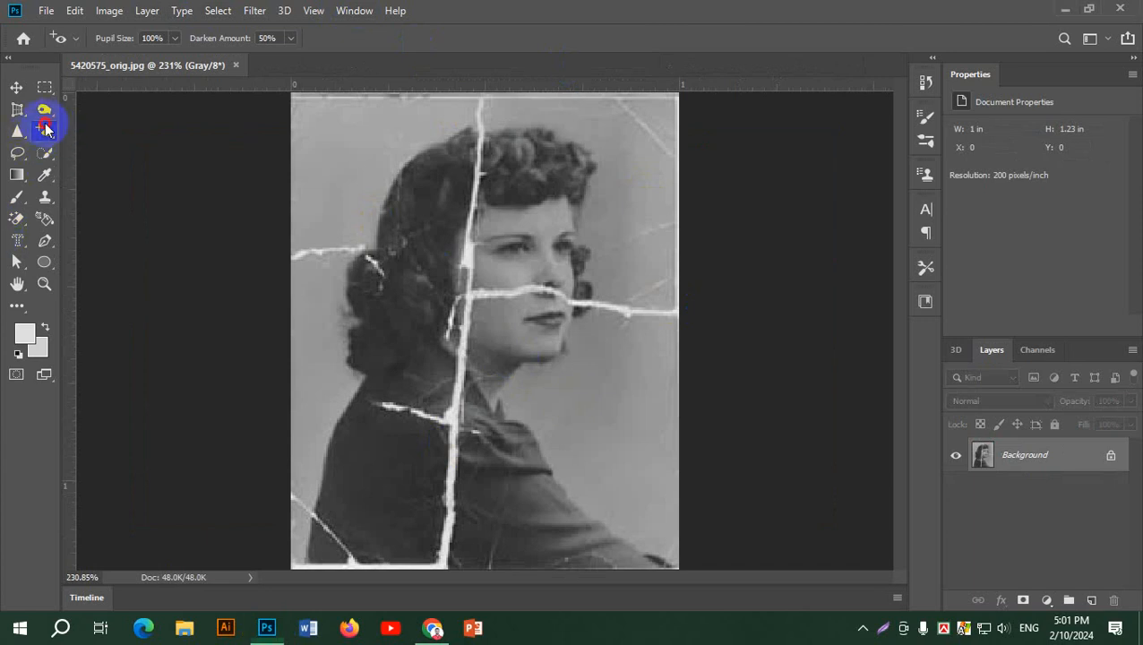
right_click(44, 132)
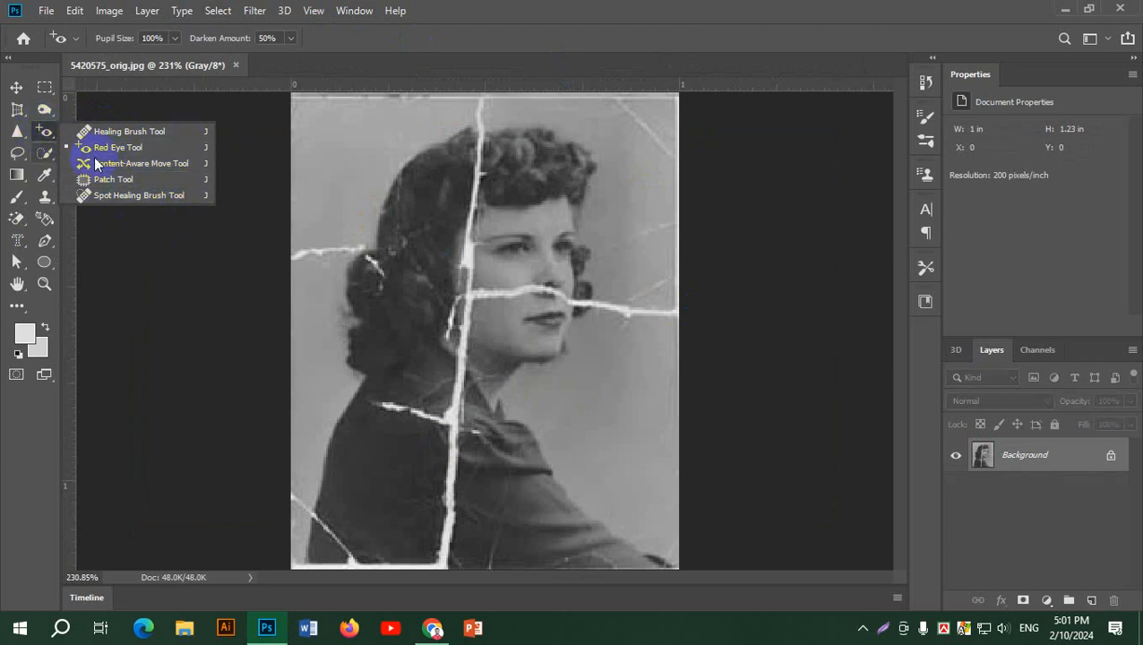
click(45, 133)
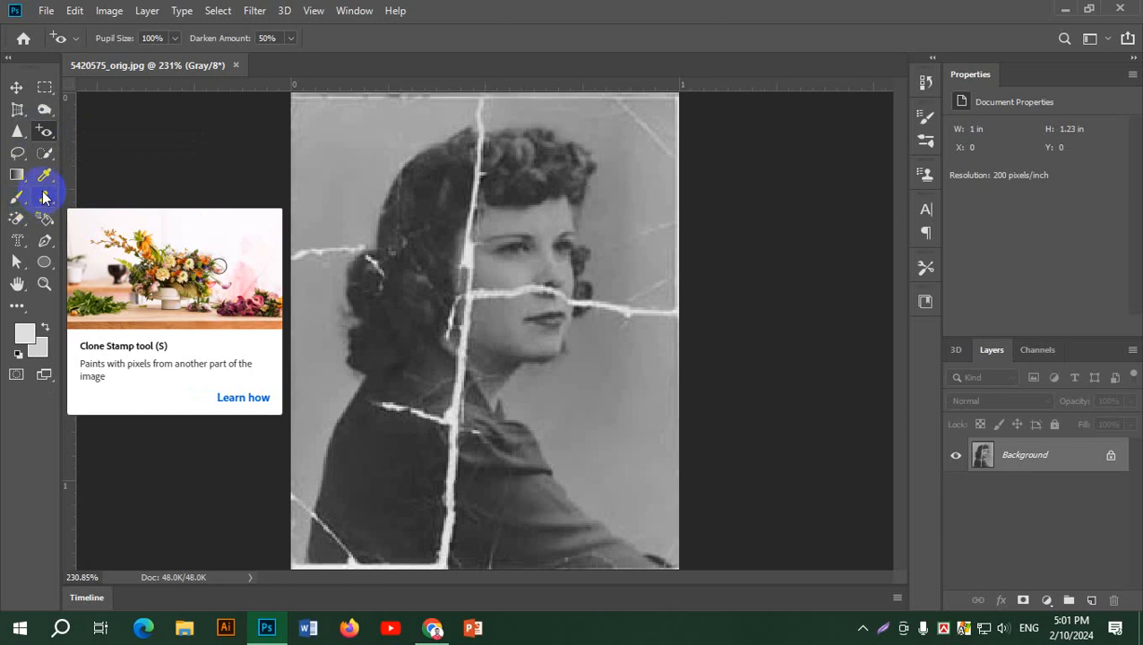
drag(45, 197, 153, 205)
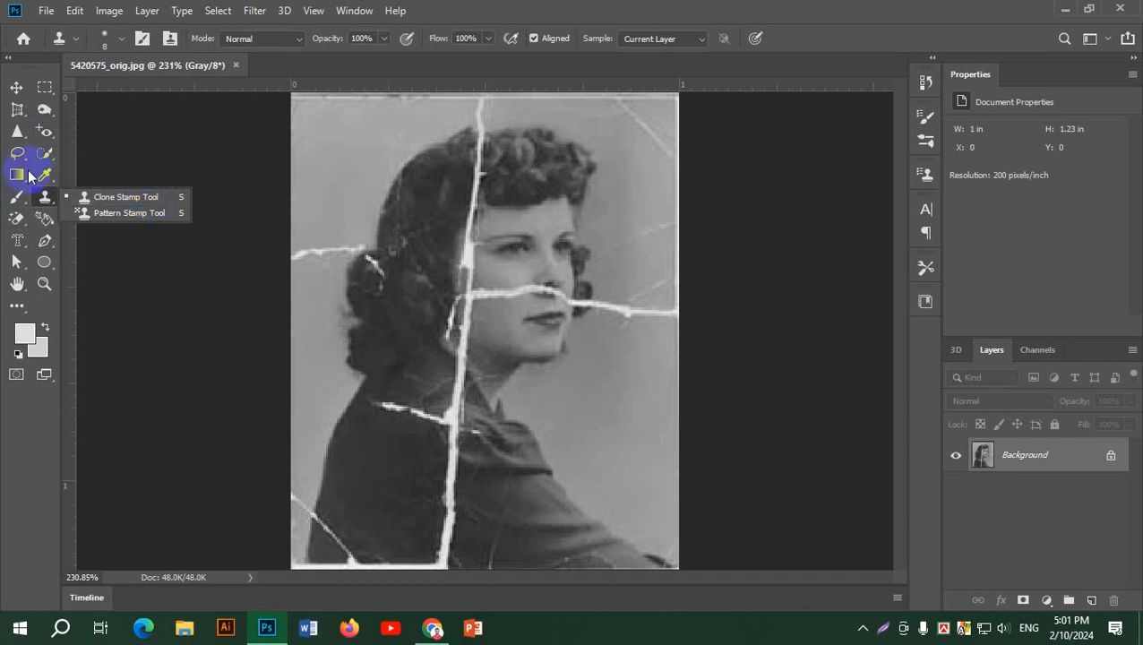
Step: Activate the Healing Brush Tool for the cracked portrait and reduce its brush size to 8
click(46, 133)
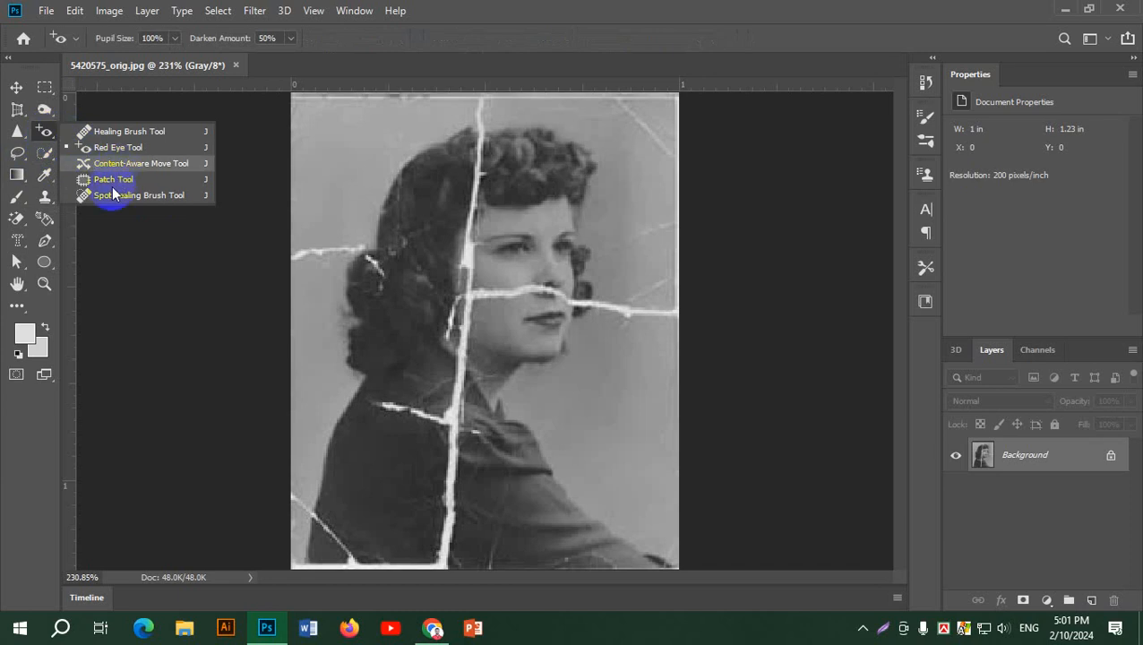
click(125, 130)
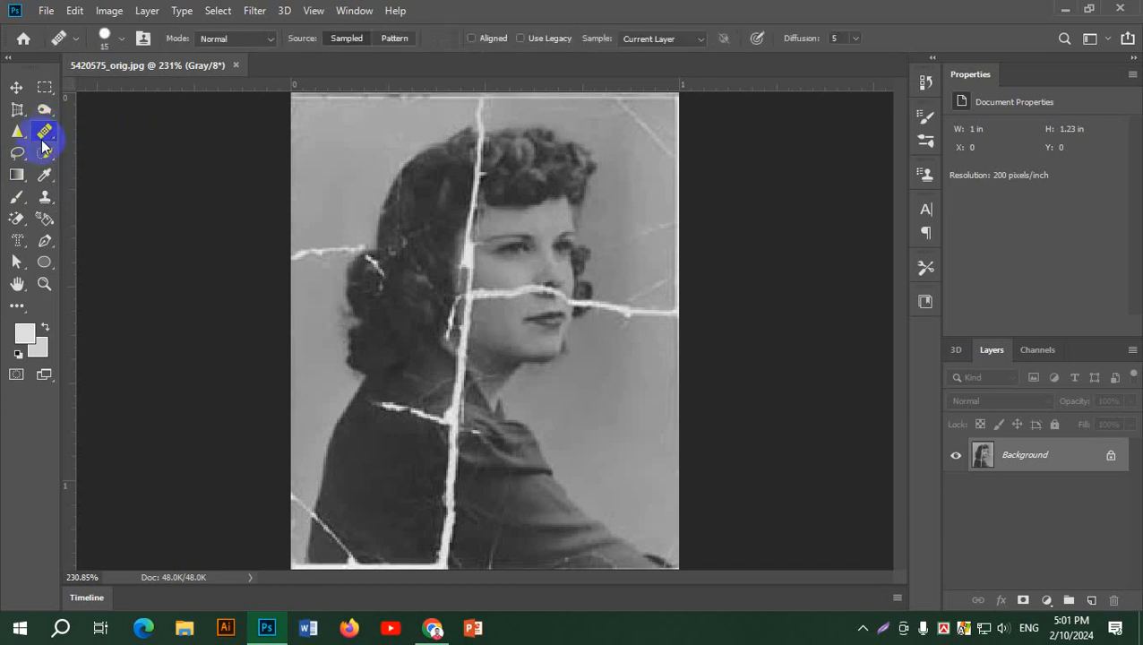
click(46, 133)
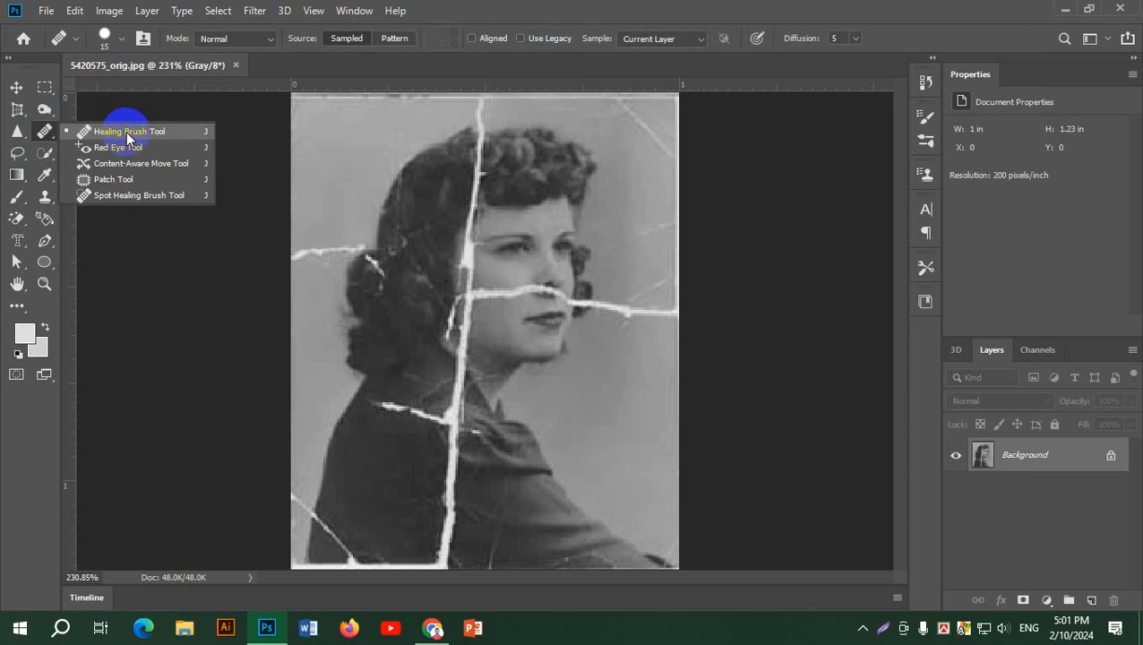
click(126, 131)
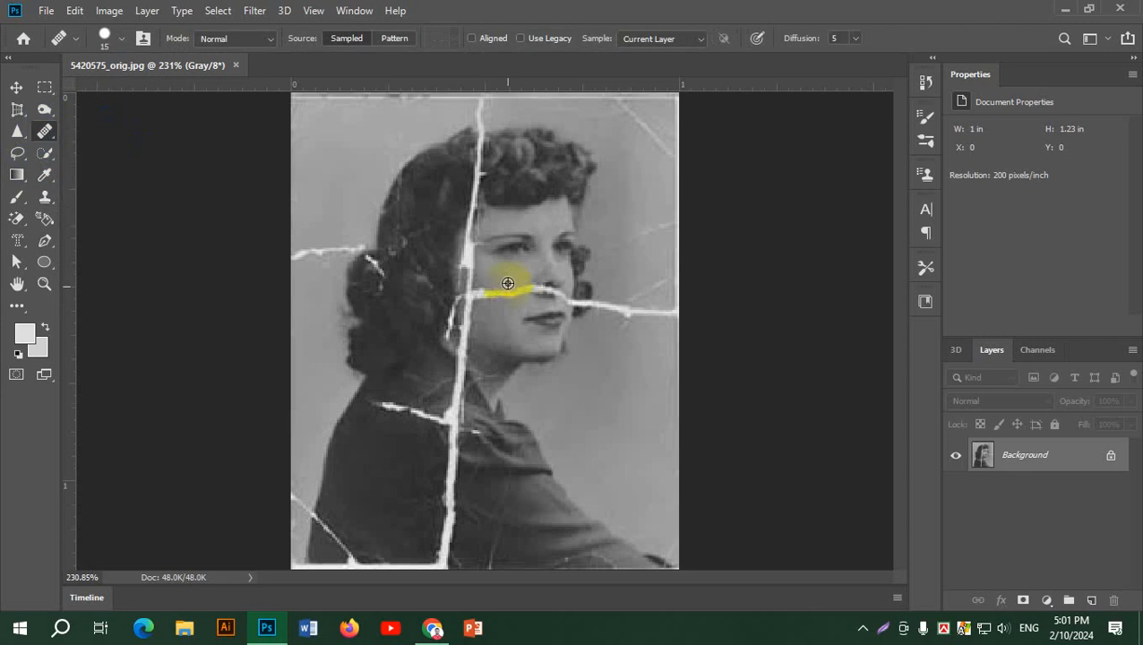
scroll(507, 281, up, 5)
scroll(507, 281, down, 5)
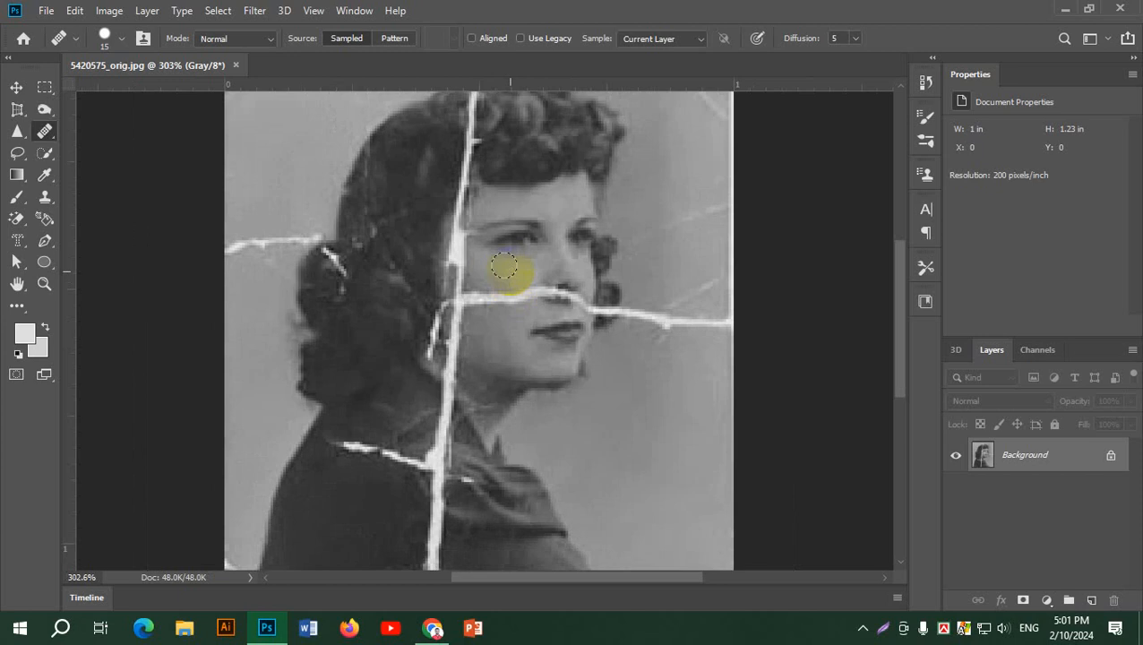
key(bracketleft)
key(bracketleft)
key(bracketleft)
Step: Try to heal the horizontal crease across the woman's cheek using skin sampled just above it
alt+click(507, 274)
click(519, 301)
drag(520, 301, 477, 301)
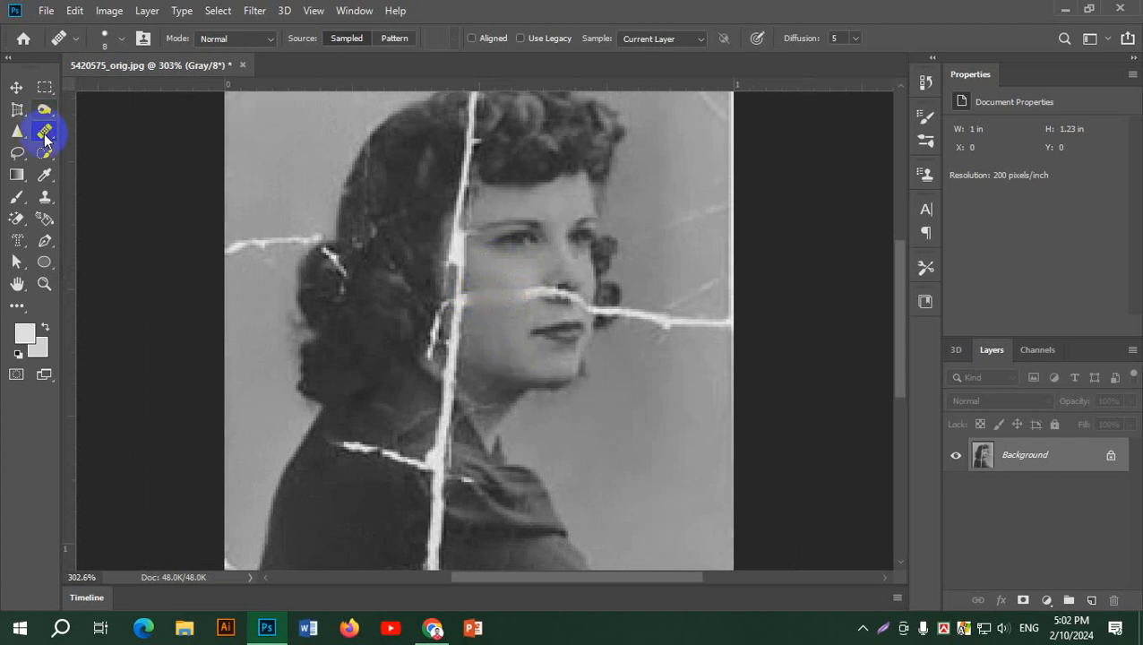
Step: Choose the Clone Stamp Tool, duplicate the portrait's Background layer and hide the original layer
click(45, 198)
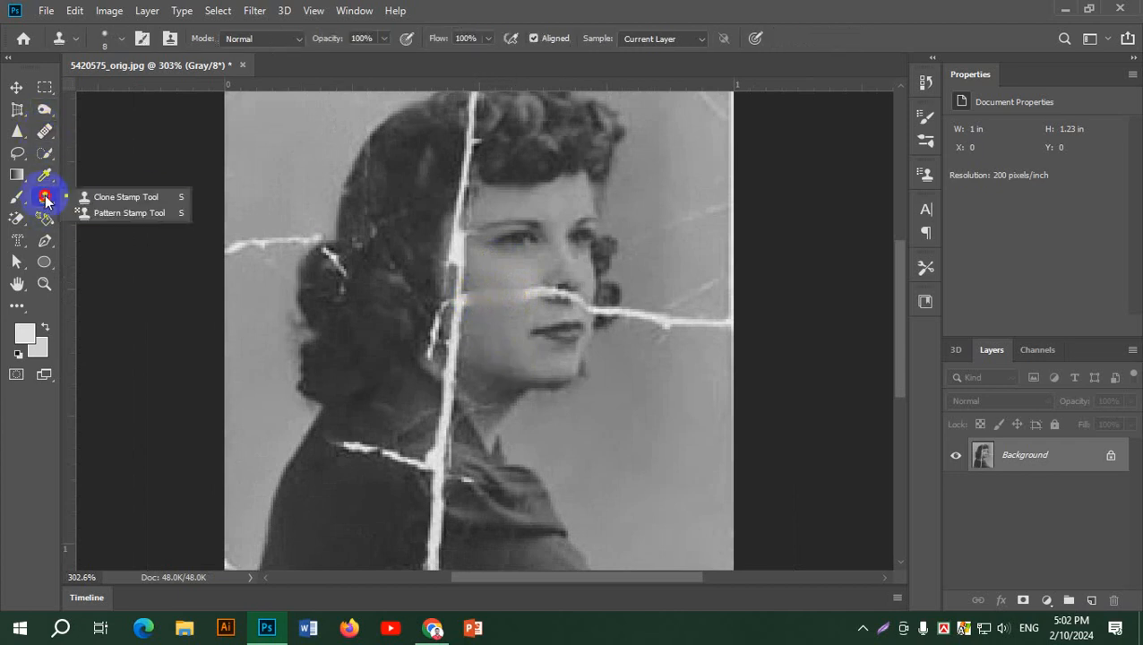
click(134, 197)
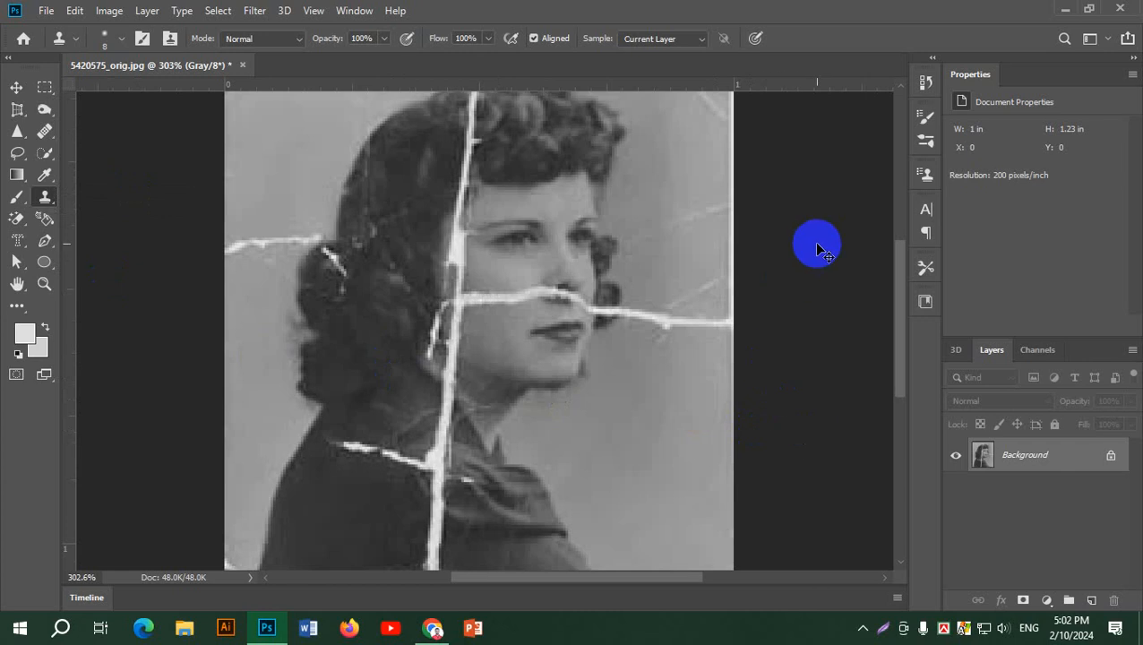
drag(1059, 452, 1091, 600)
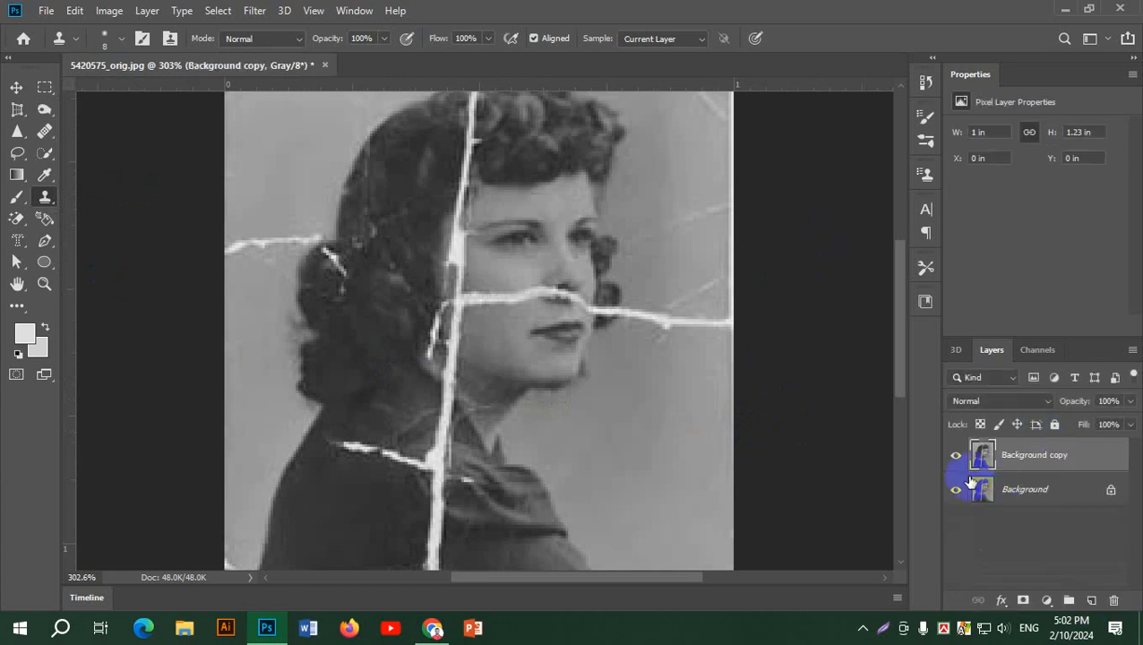
click(956, 489)
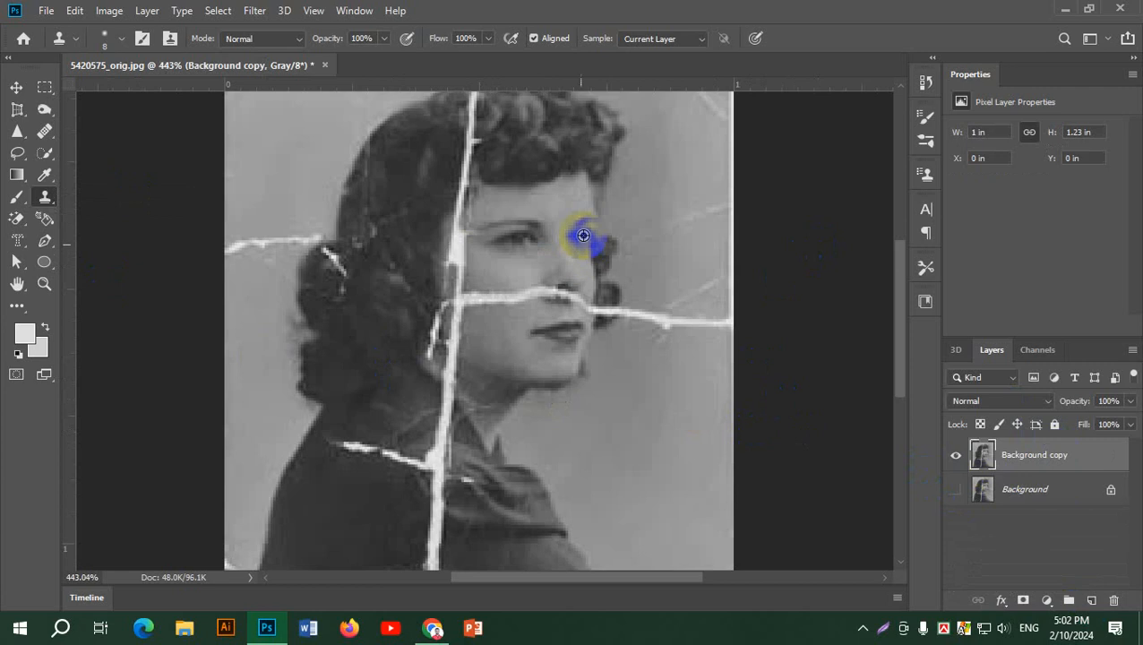
Step: Clone clean cheek skin over the horizontal crease and the adjoining part of the vertical crack beside the face
scroll(583, 235, up, 1)
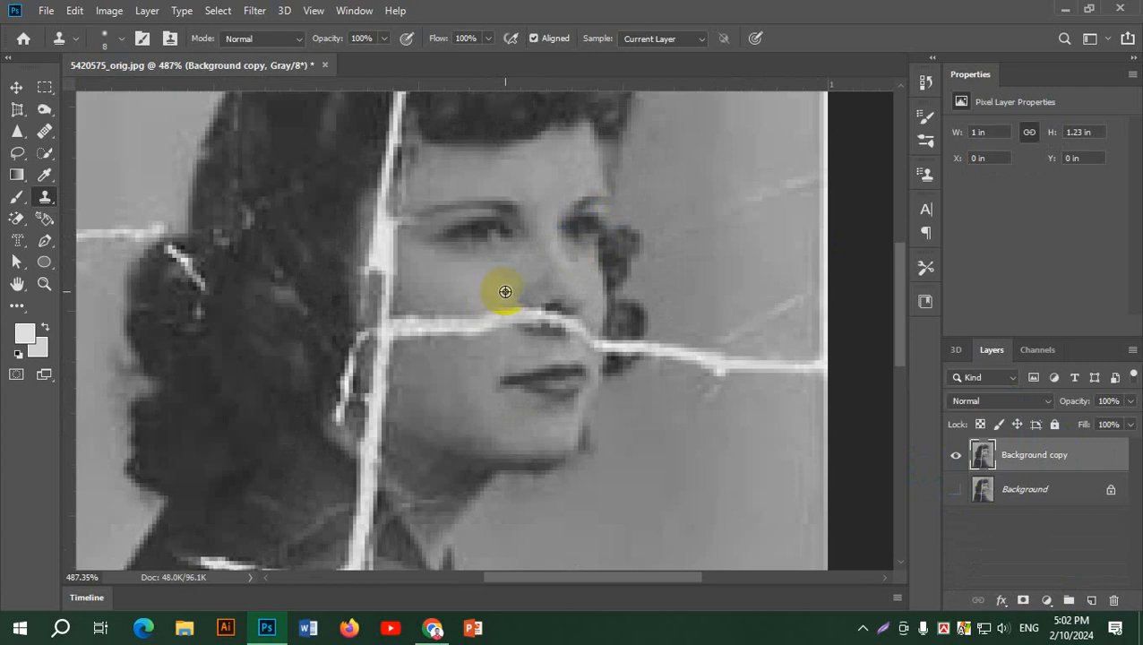
alt+click(506, 291)
drag(503, 316, 404, 321)
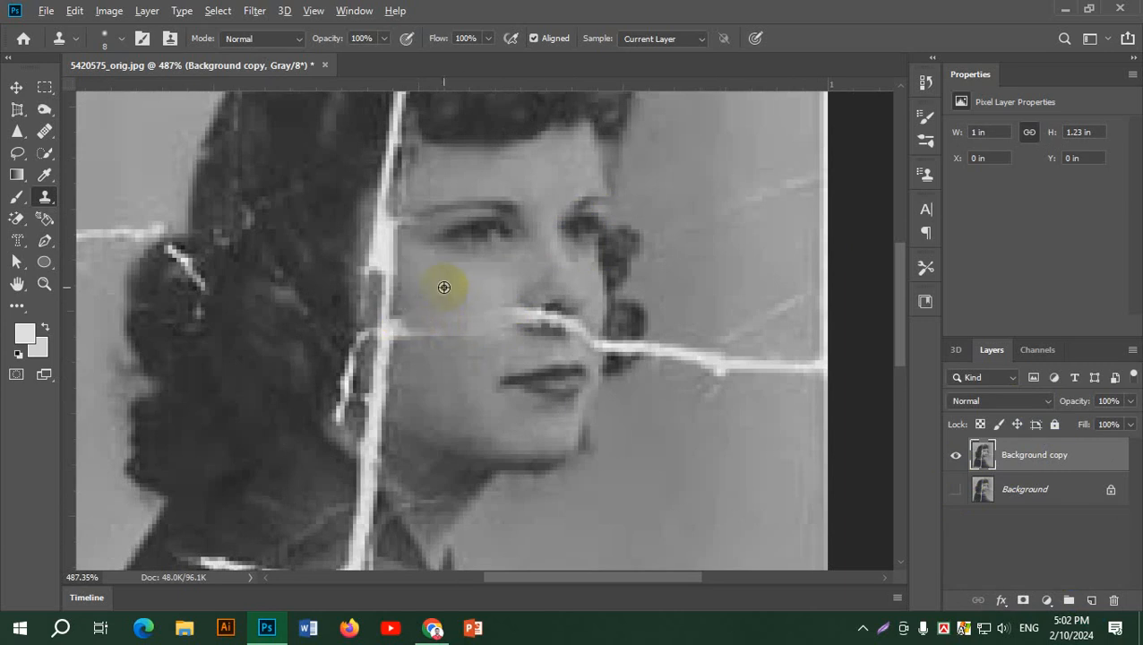
mouse_move(383, 276)
mouse_down()
mouse_move(380, 391)
mouse_move(386, 338)
mouse_move(371, 313)
mouse_move(377, 323)
mouse_move(403, 306)
mouse_up()
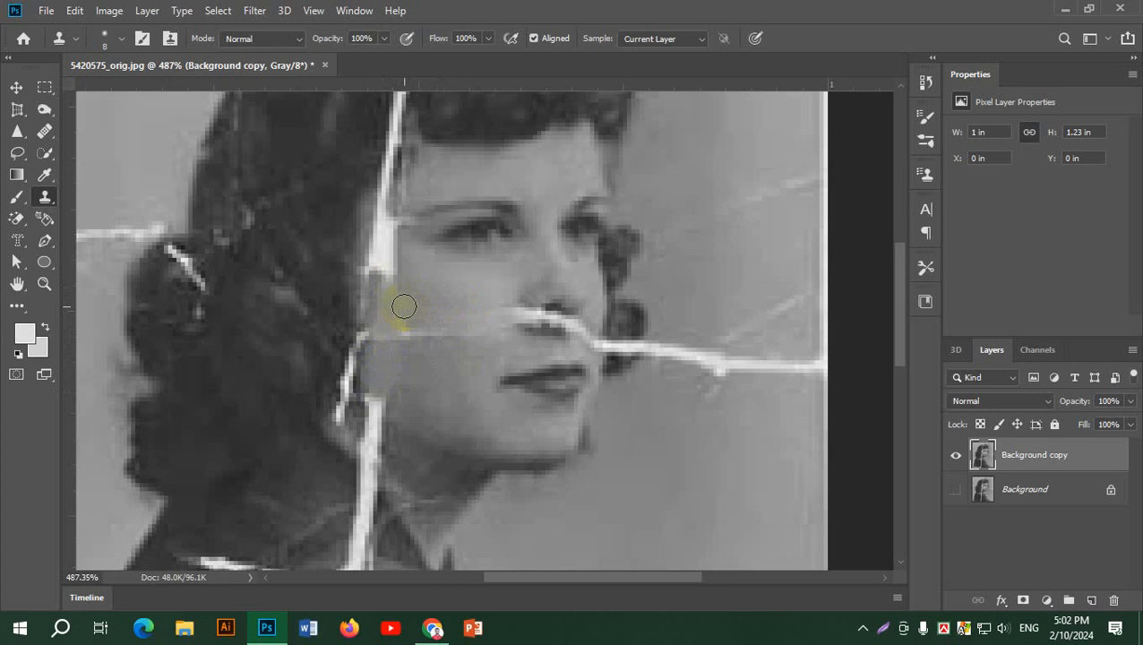
click(45, 199)
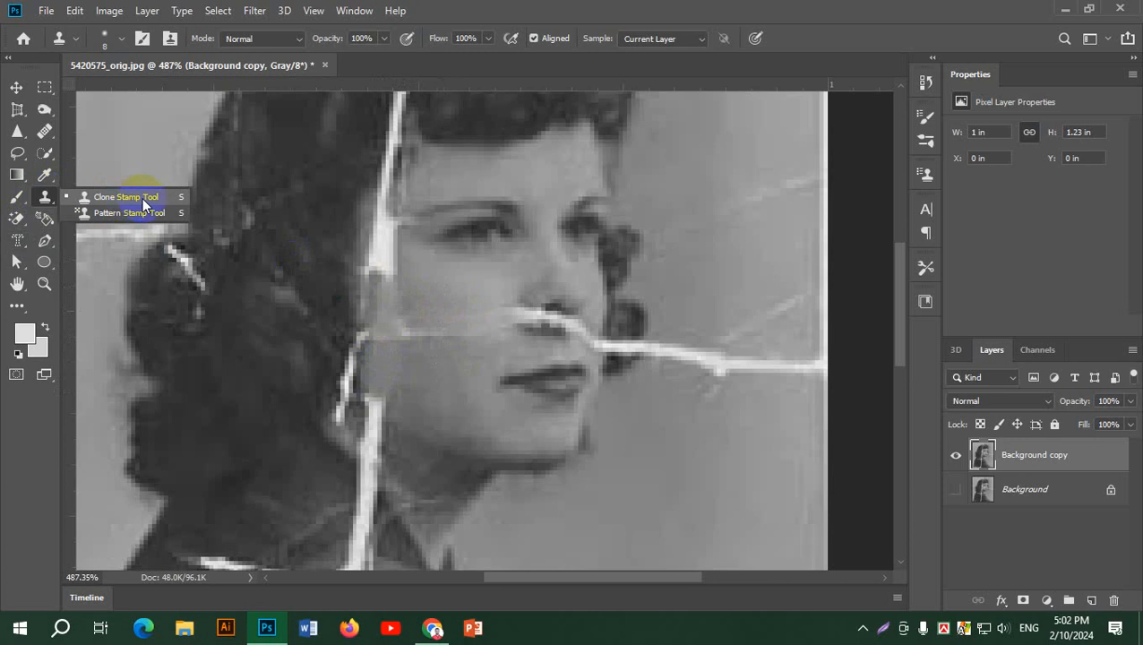
click(143, 197)
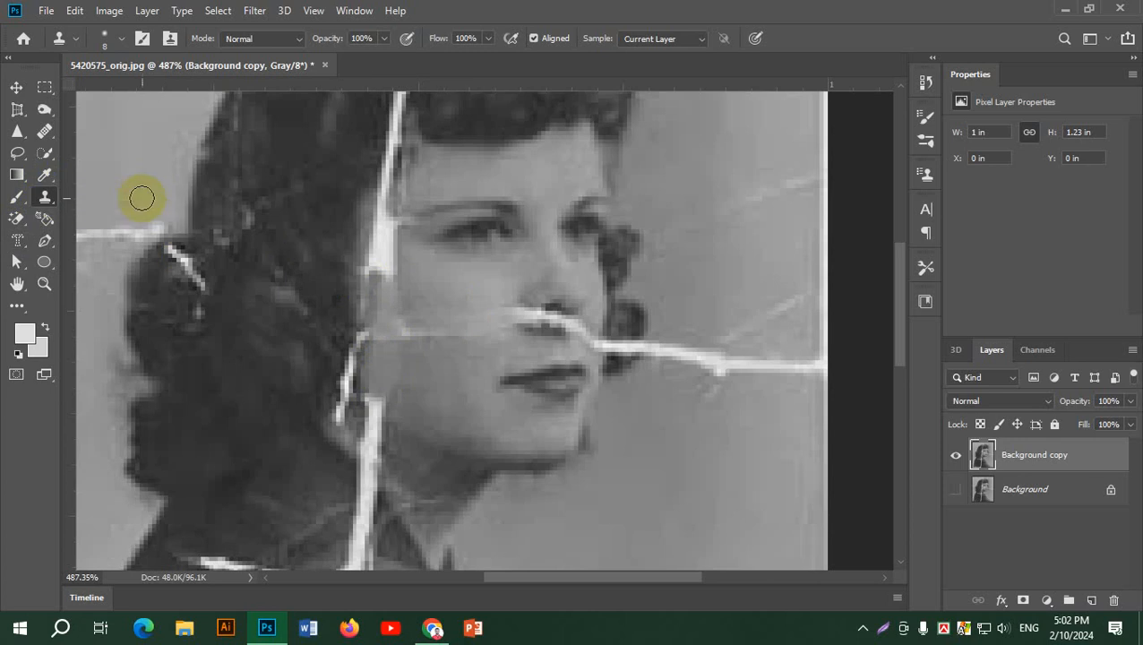
Step: Smooth the leftover crease marks on the cheek with the Healing Brush, sampling clean skin below the eye
click(43, 133)
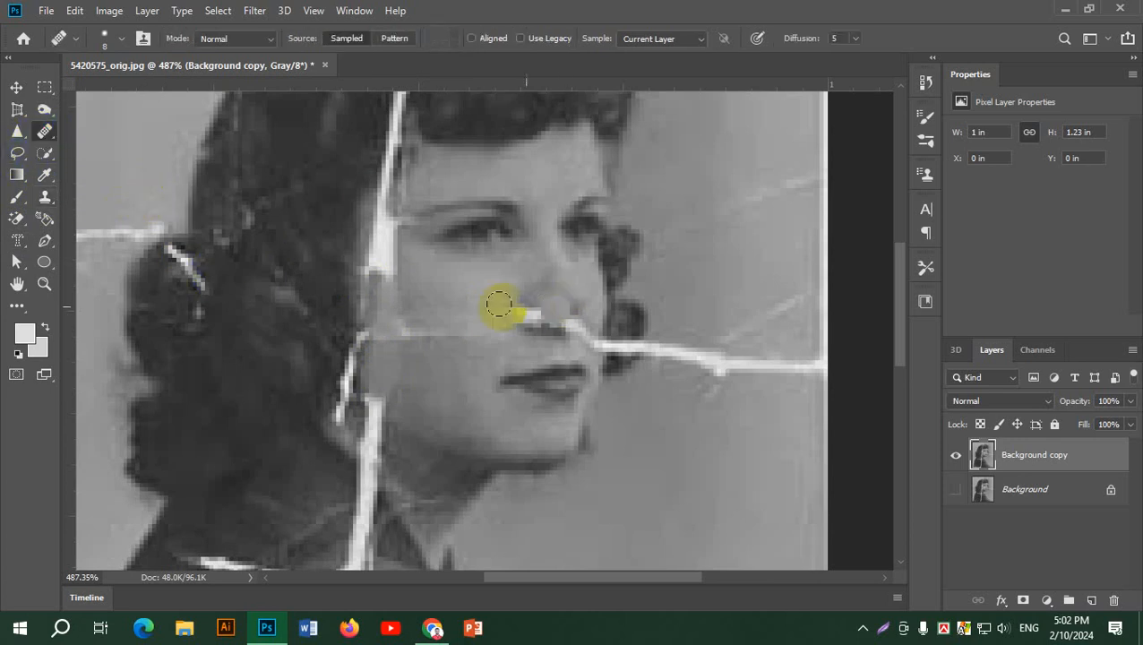
alt+click(461, 281)
click(399, 336)
mouse_move(400, 336)
mouse_down()
mouse_move(437, 329)
mouse_move(467, 334)
mouse_up()
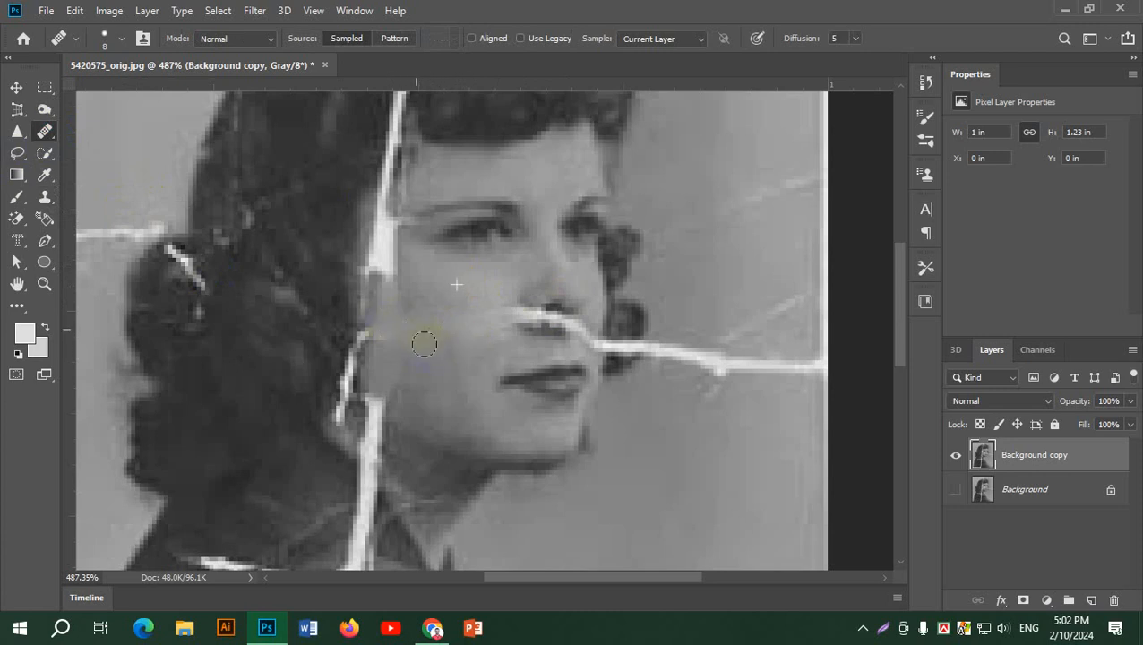
drag(424, 344, 435, 362)
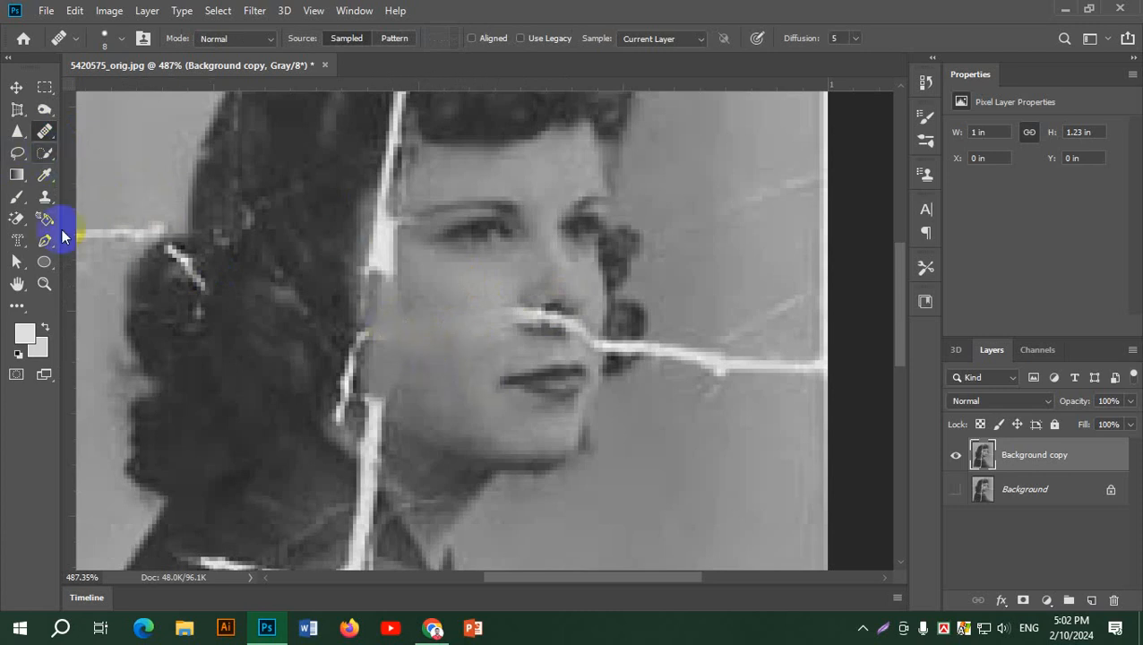
Step: Clone cheek skin with the Clone Stamp Tool over the wide part of the vertical crack beside the woman's eye
click(45, 196)
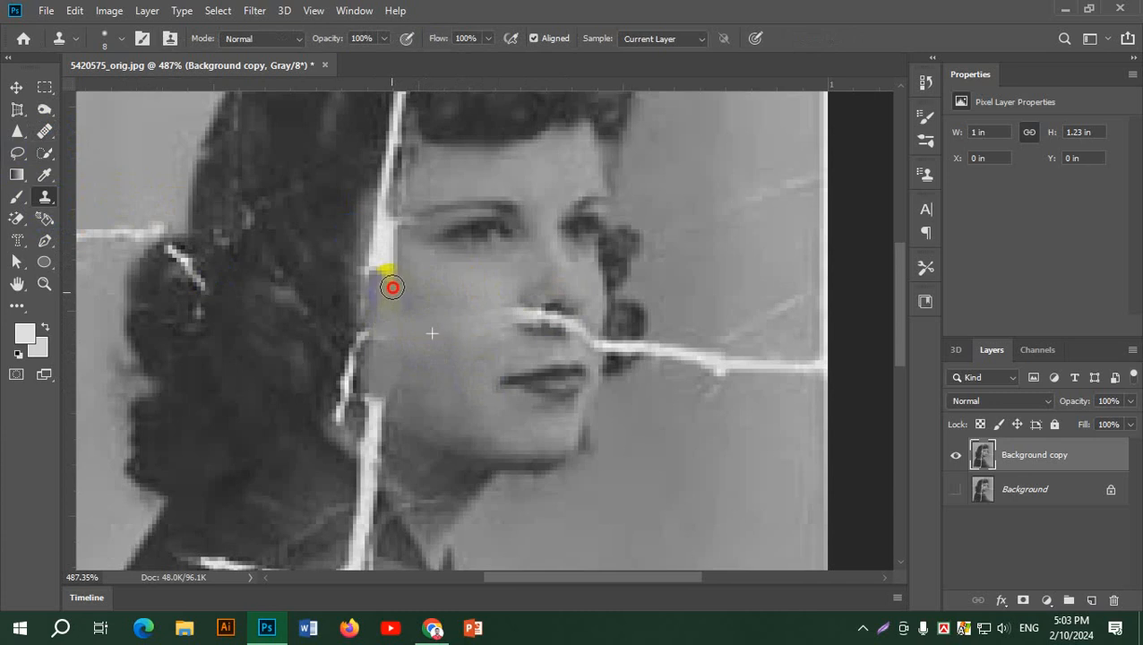
drag(392, 287, 394, 244)
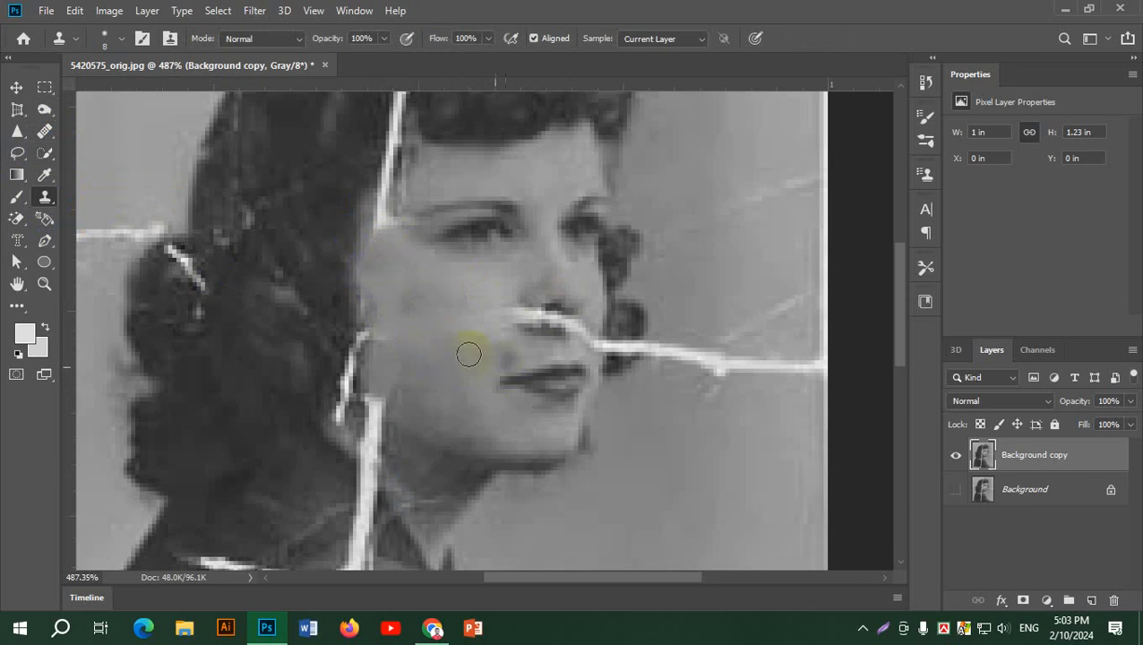
drag(367, 289, 372, 265)
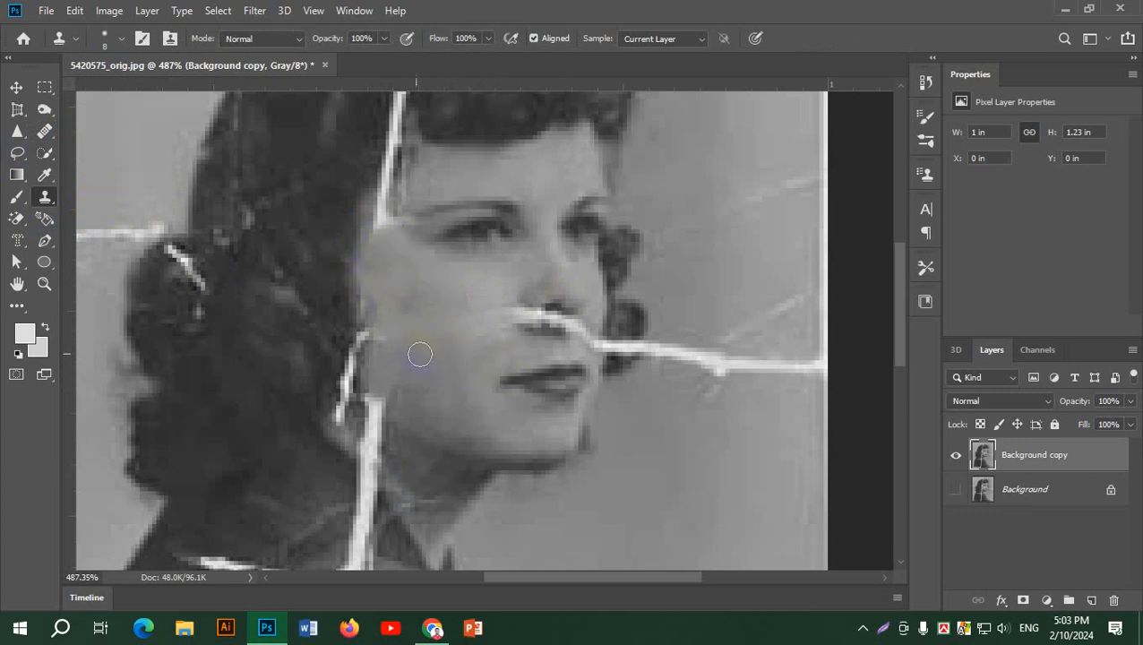
drag(453, 396, 421, 280)
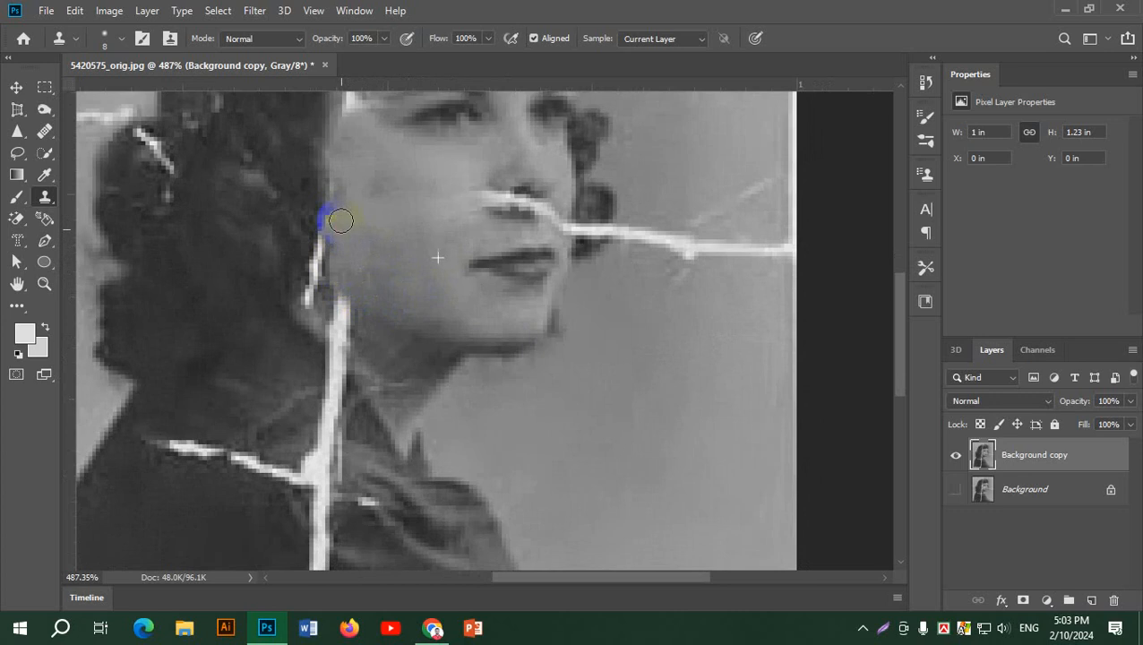
scroll(446, 229, down, 5)
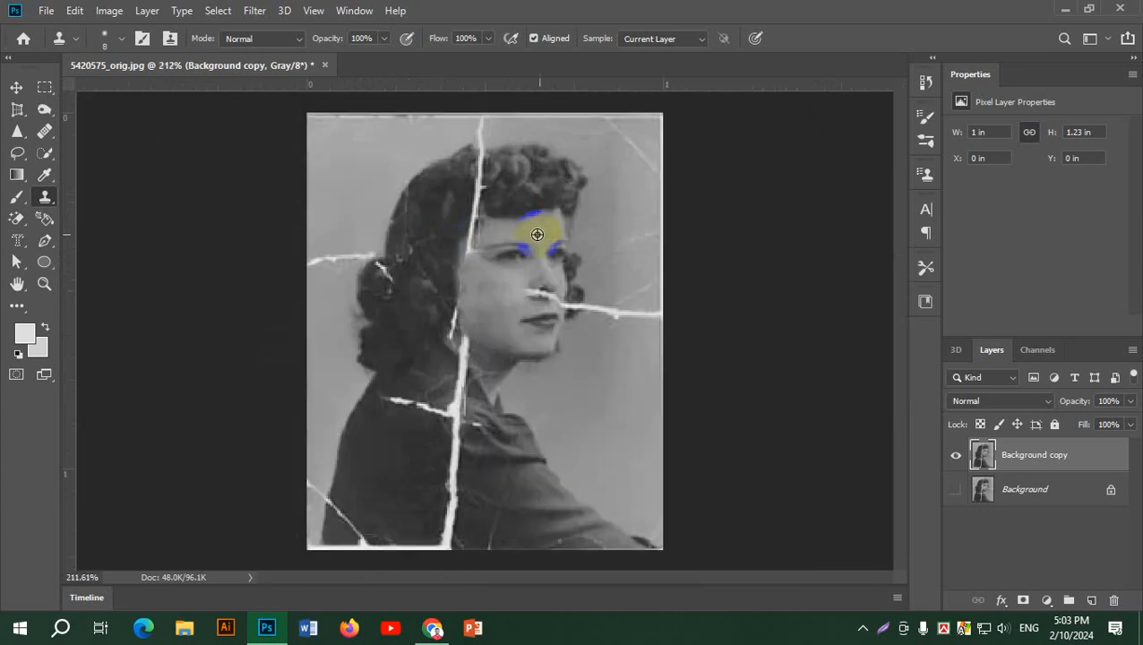
scroll(535, 224, up, 5)
scroll(482, 232, down, 2)
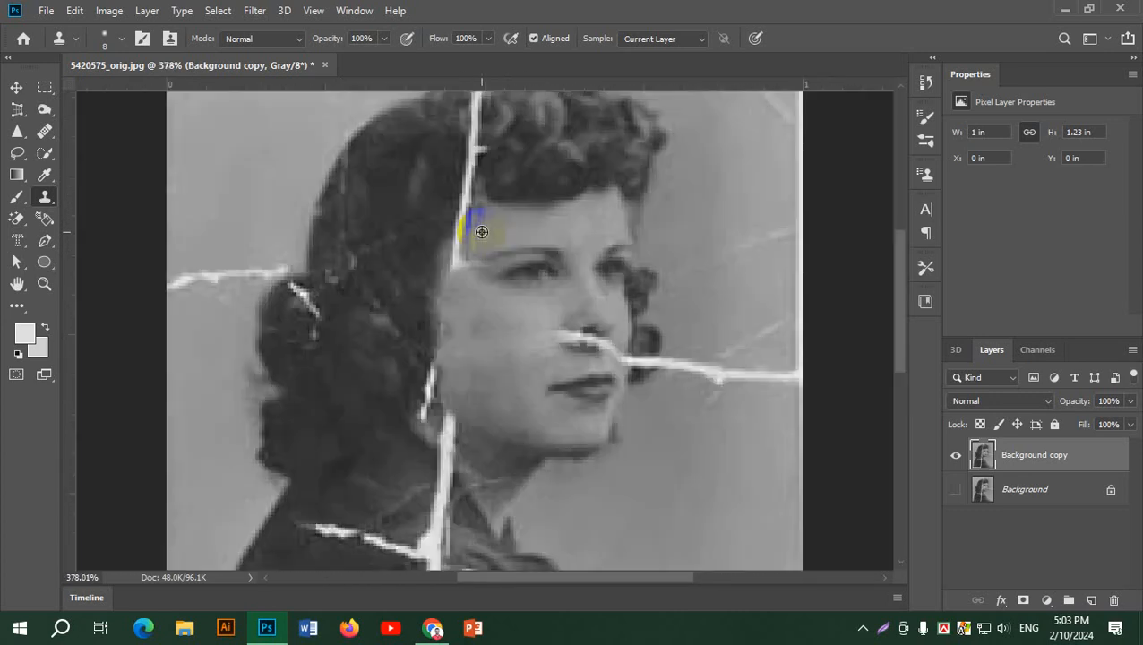
scroll(620, 293, down, 5)
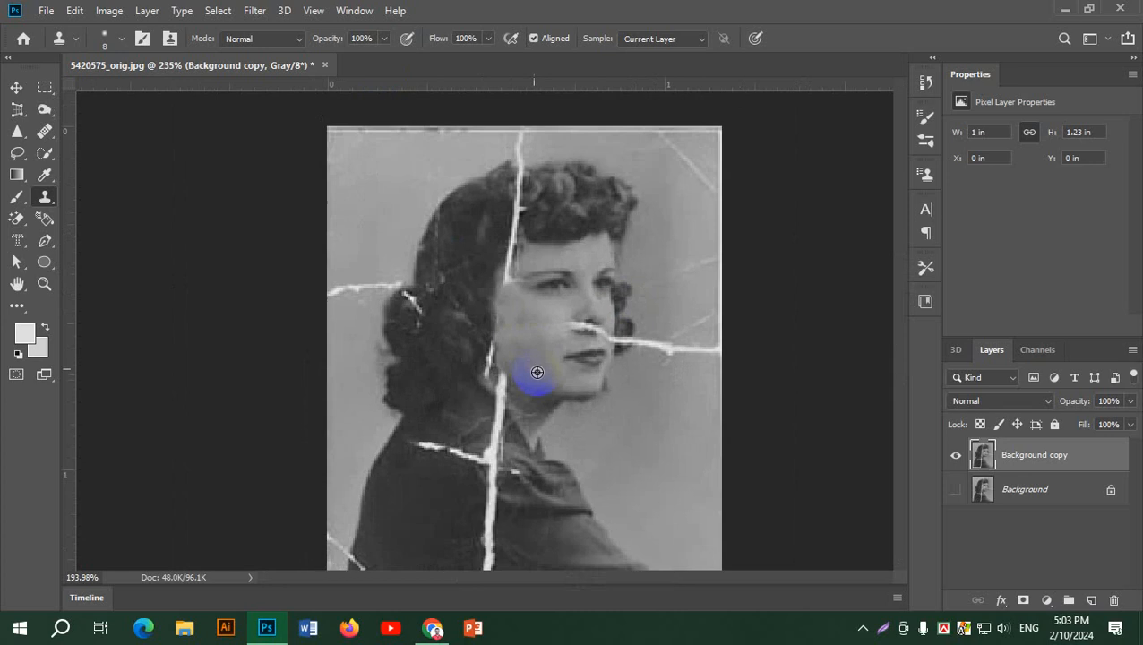
scroll(547, 461, up, 2)
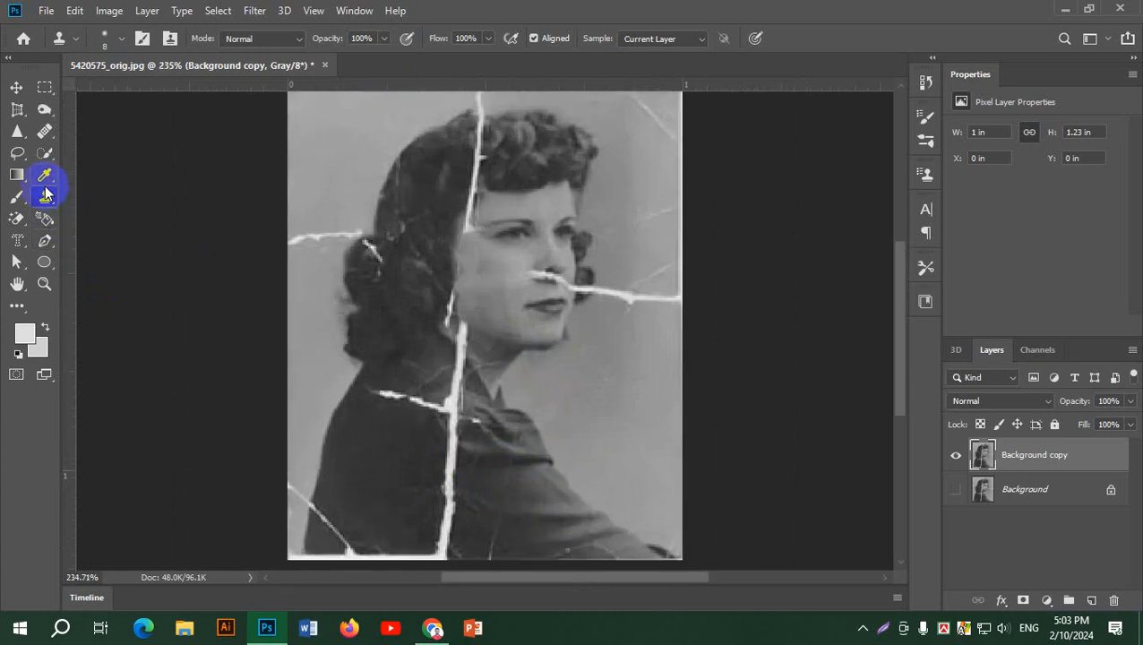
click(51, 159)
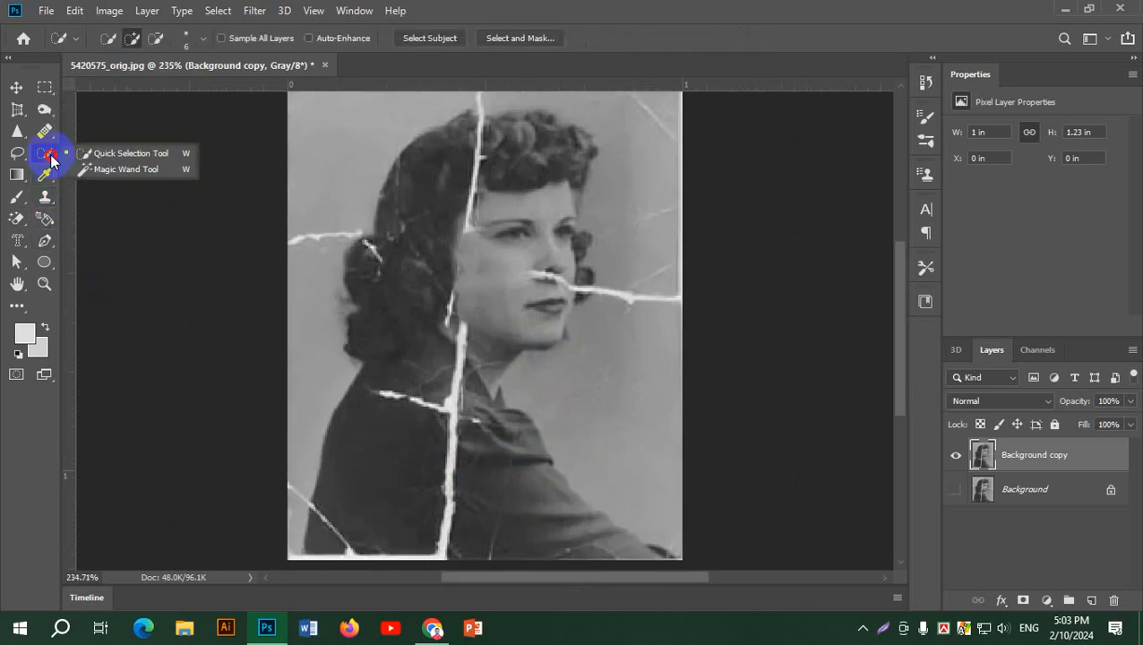
click(50, 135)
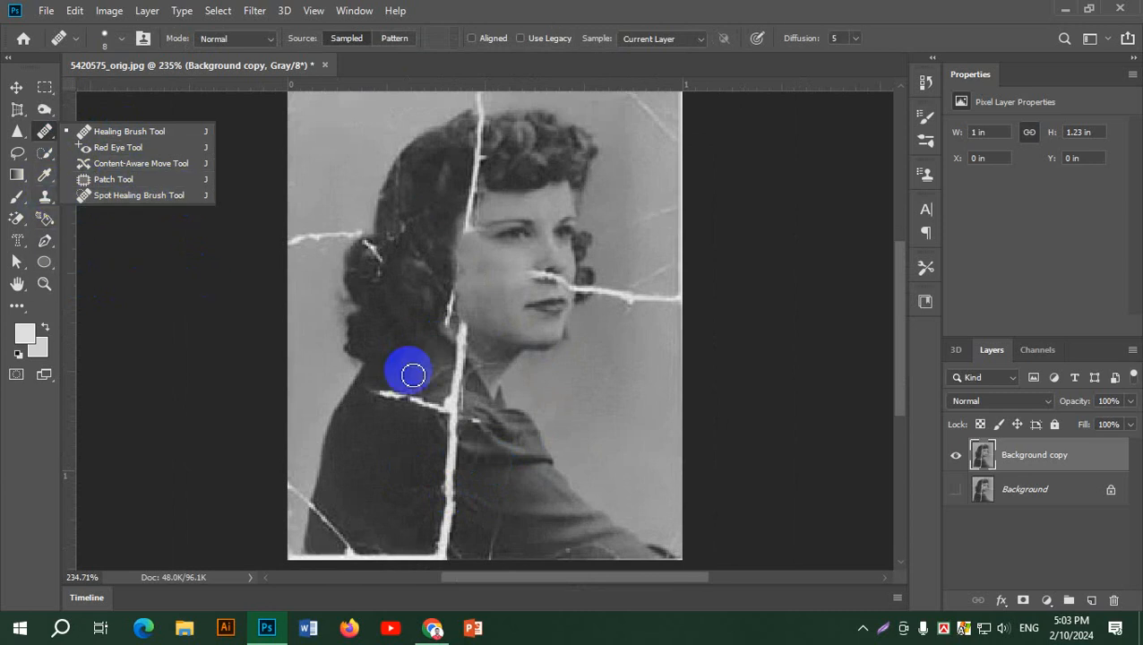
Step: Clone clean dark hair over the white scratches and light specks in the curls at the back and side of the head
click(45, 197)
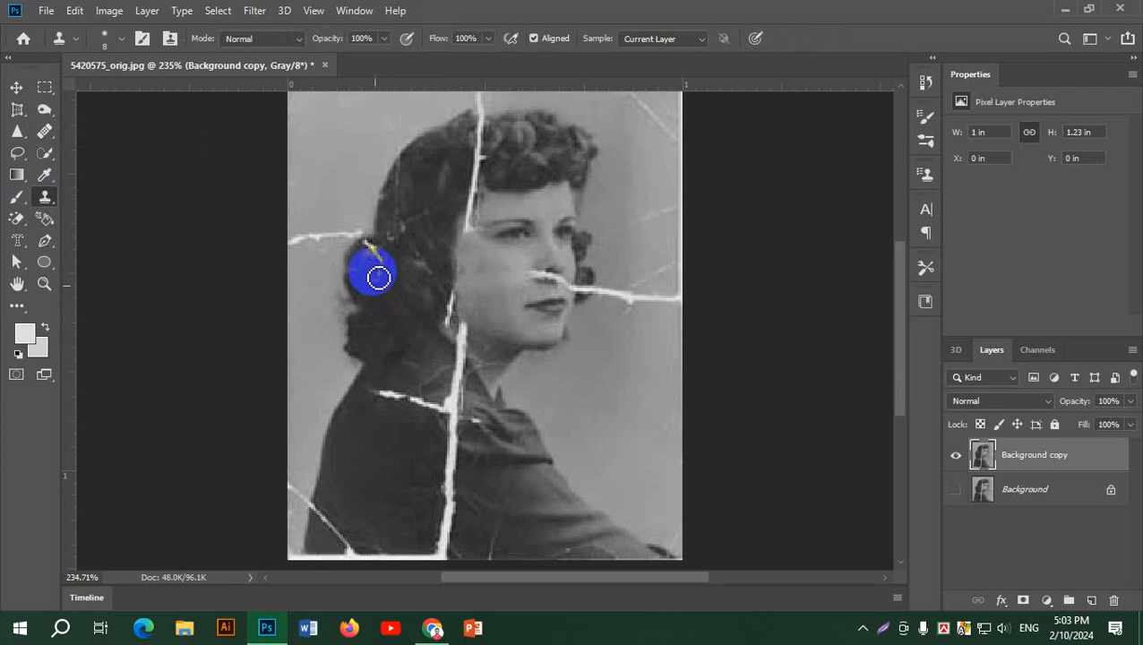
click(380, 260)
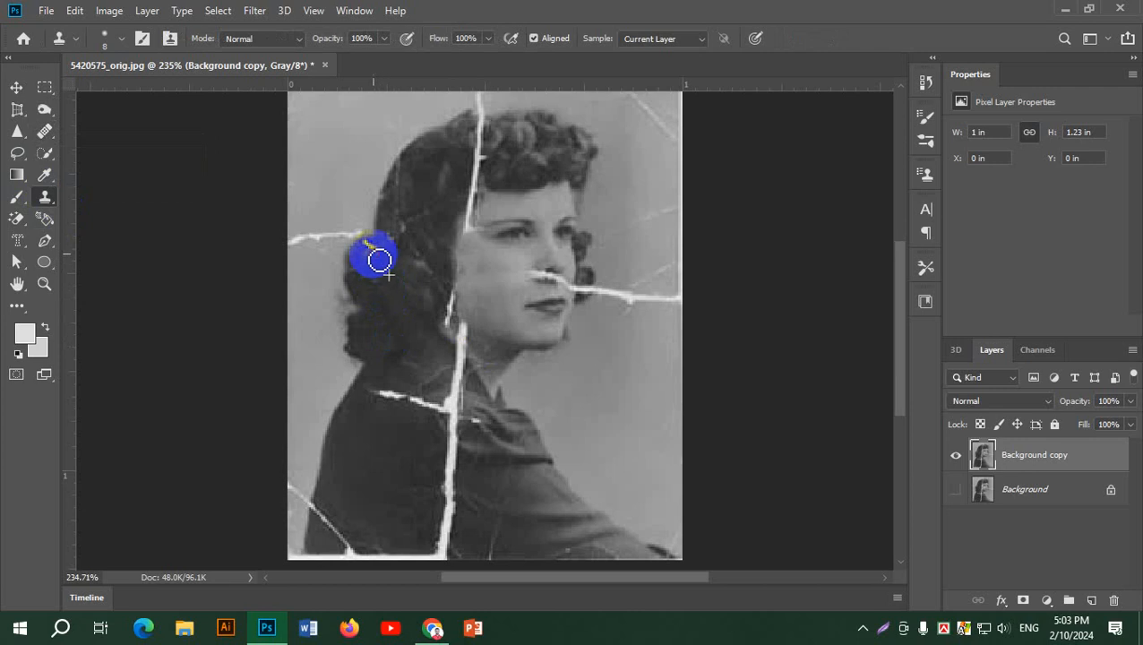
scroll(385, 255, up, 3)
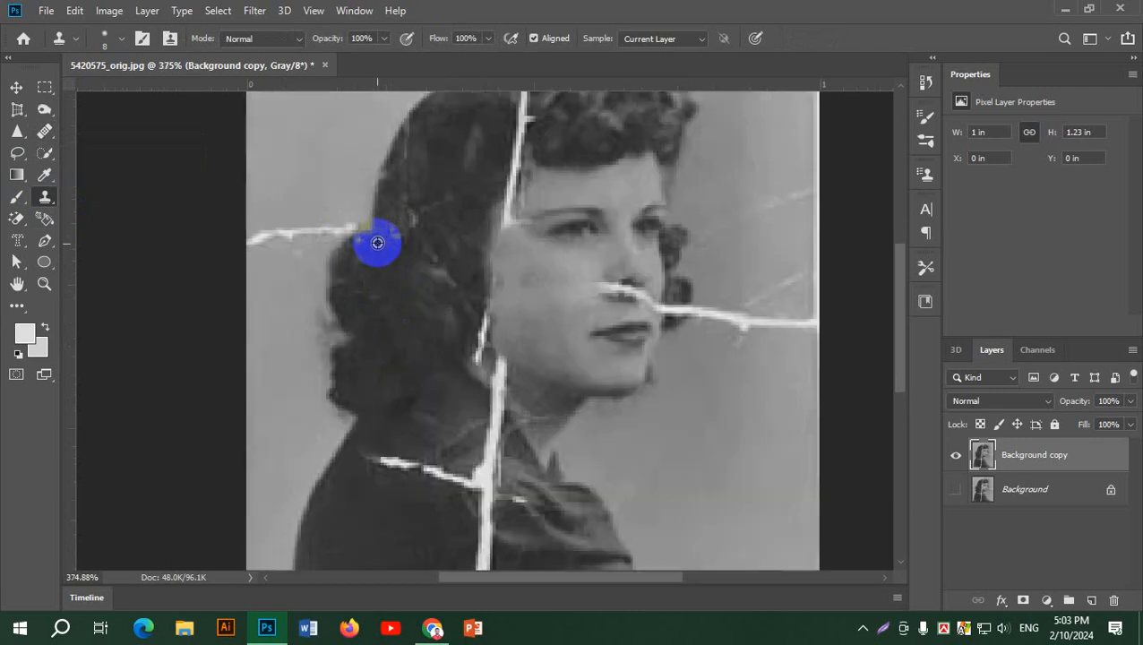
alt+click(400, 284)
click(397, 233)
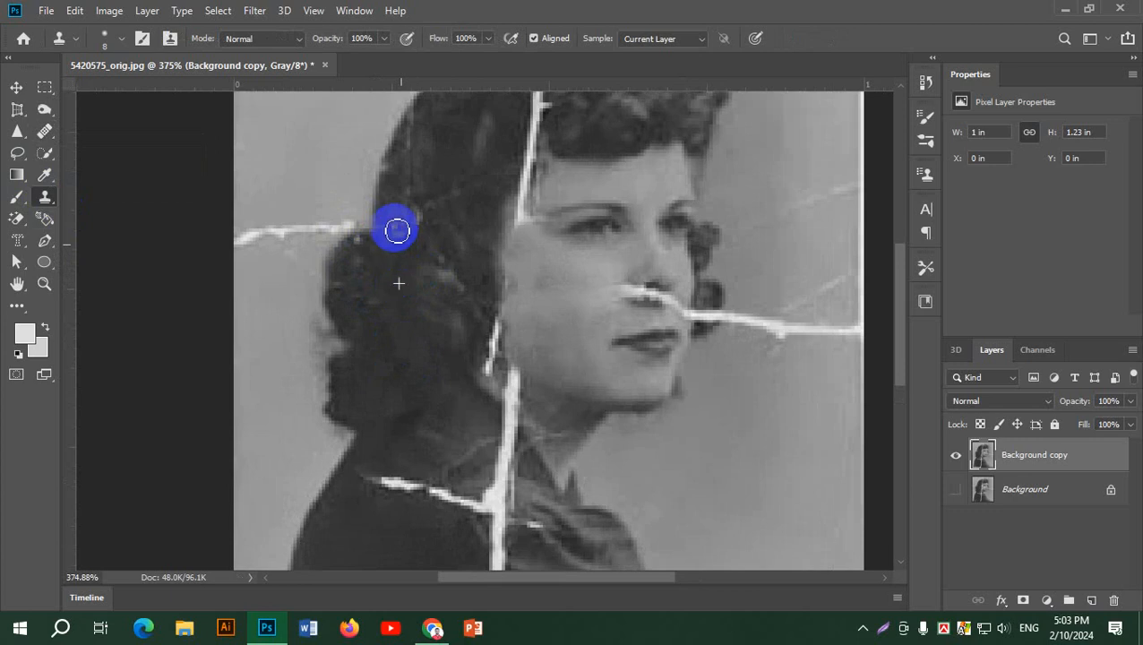
click(418, 219)
click(422, 203)
click(457, 221)
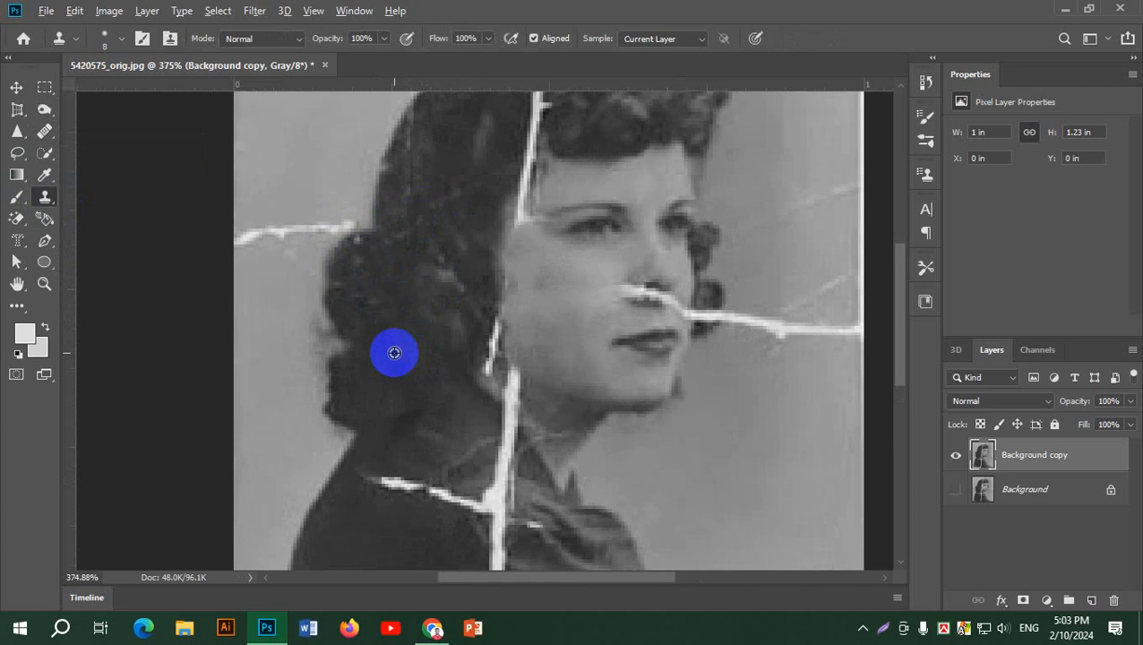
alt+click(394, 352)
mouse_move(437, 270)
mouse_down()
mouse_move(446, 288)
mouse_move(454, 265)
mouse_move(416, 271)
mouse_move(451, 331)
mouse_move(462, 148)
mouse_move(395, 357)
mouse_move(367, 343)
mouse_up()
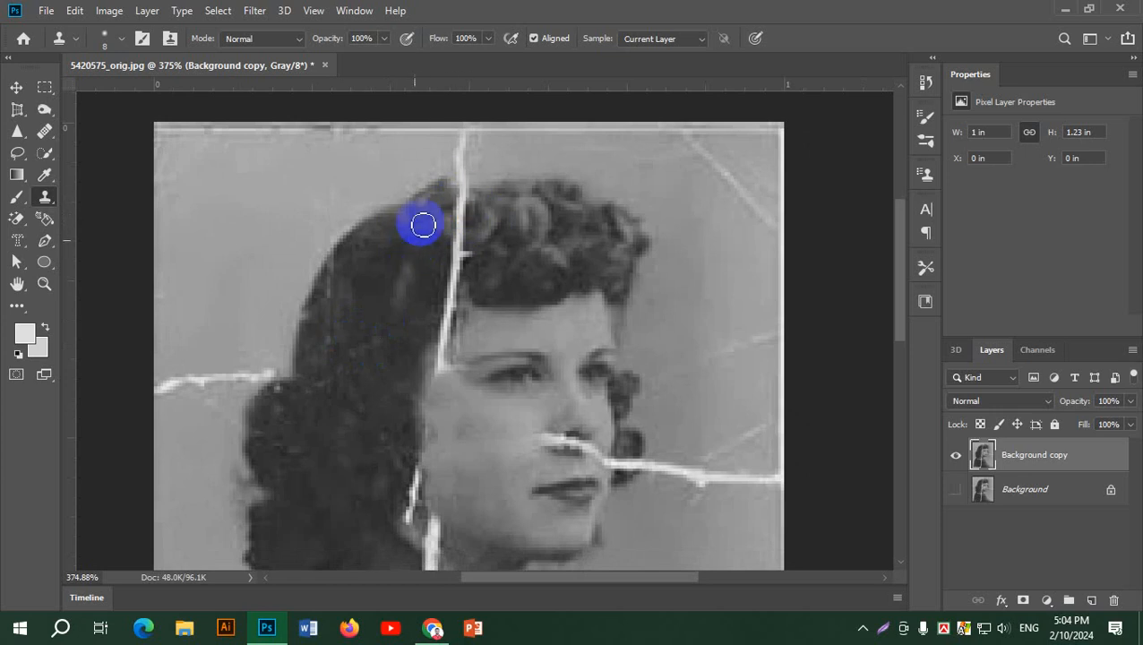
Step: Clone dark hair over the vertical crack from the crown of the head down to the hairline beside the eyebrow
mouse_move(423, 225)
mouse_down()
mouse_move(459, 203)
mouse_move(448, 304)
mouse_move(331, 327)
mouse_move(490, 238)
mouse_move(436, 366)
mouse_up()
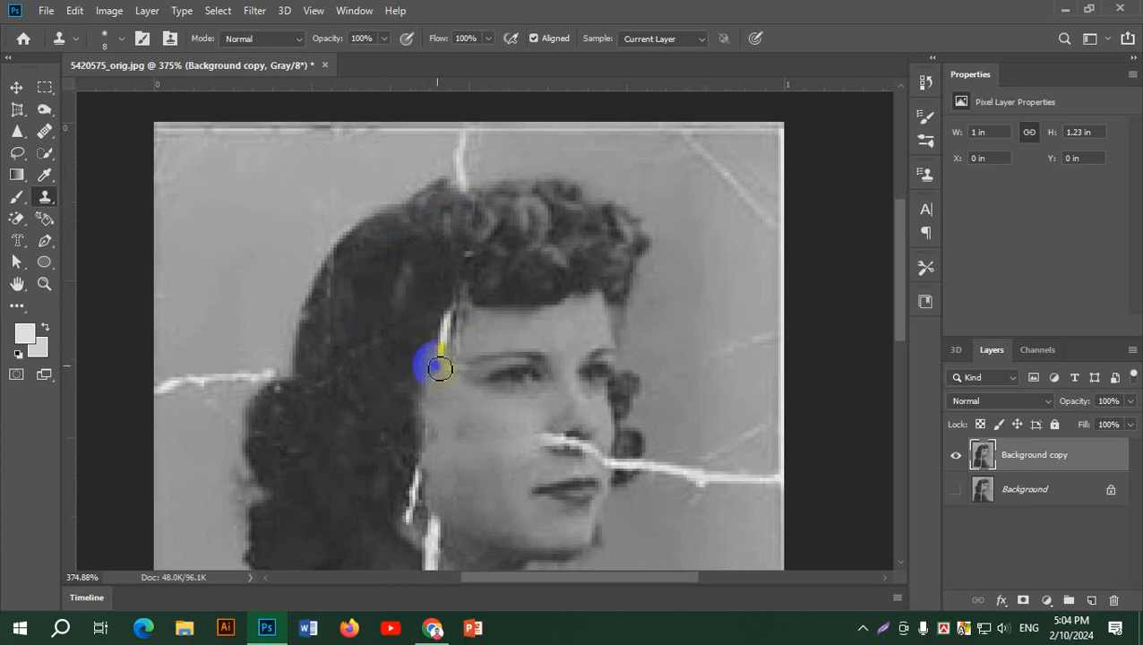
scroll(439, 369, up, 2)
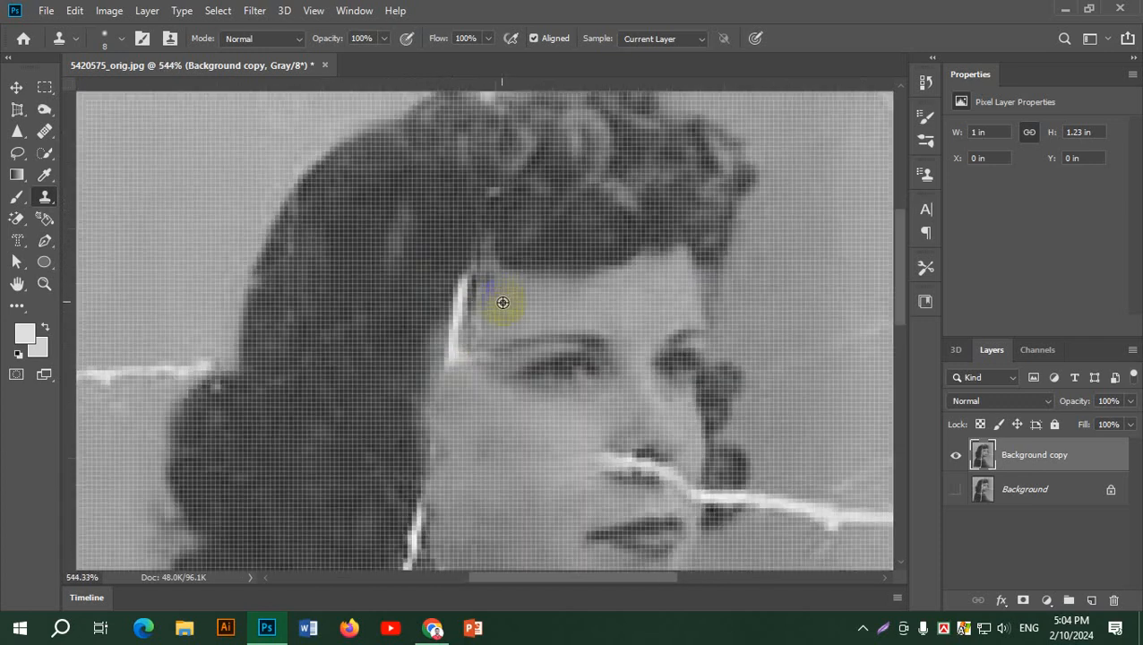
scroll(503, 303, down, 1)
alt+click(348, 341)
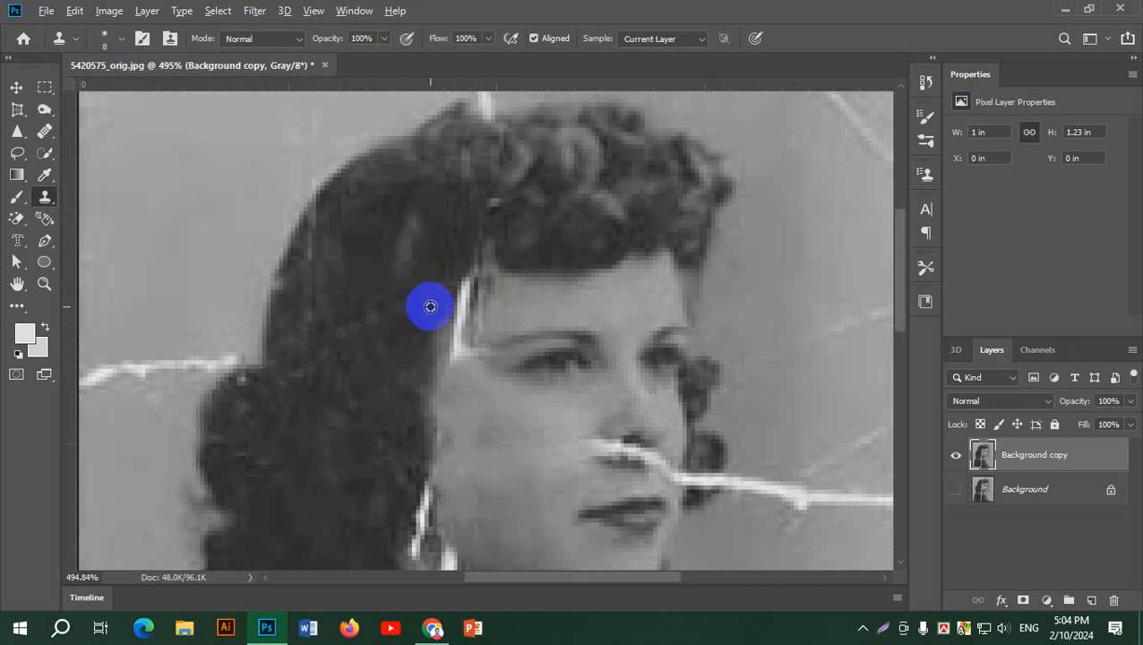
mouse_move(462, 307)
mouse_down()
mouse_move(459, 280)
mouse_move(452, 302)
mouse_move(424, 316)
mouse_move(428, 333)
mouse_up()
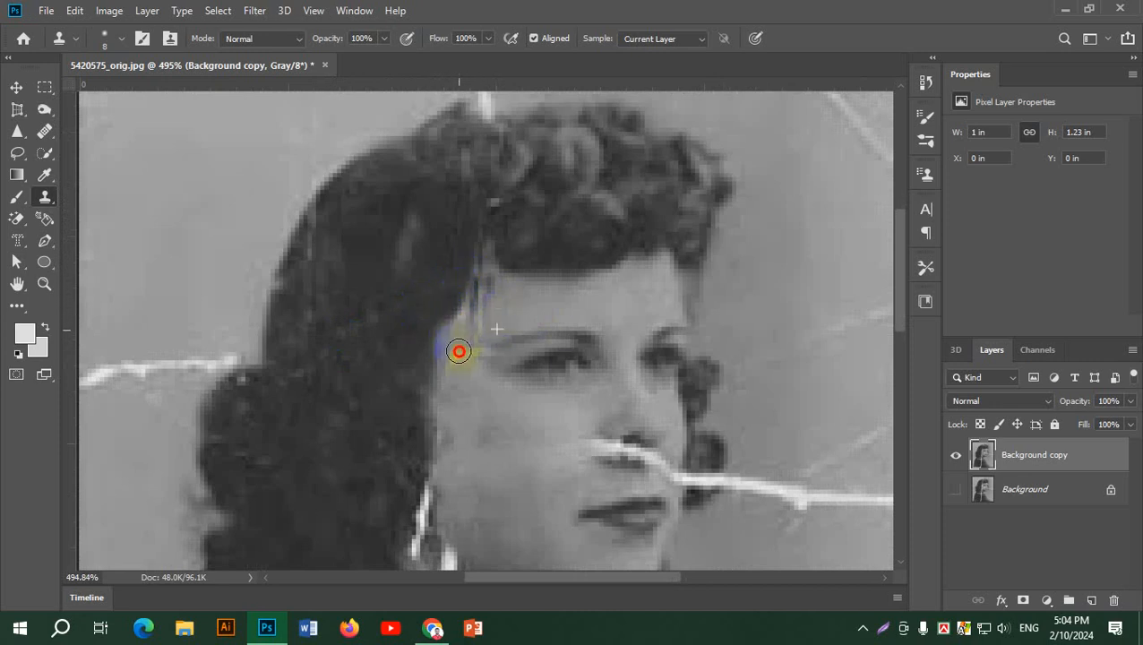
scroll(485, 244, up, 6)
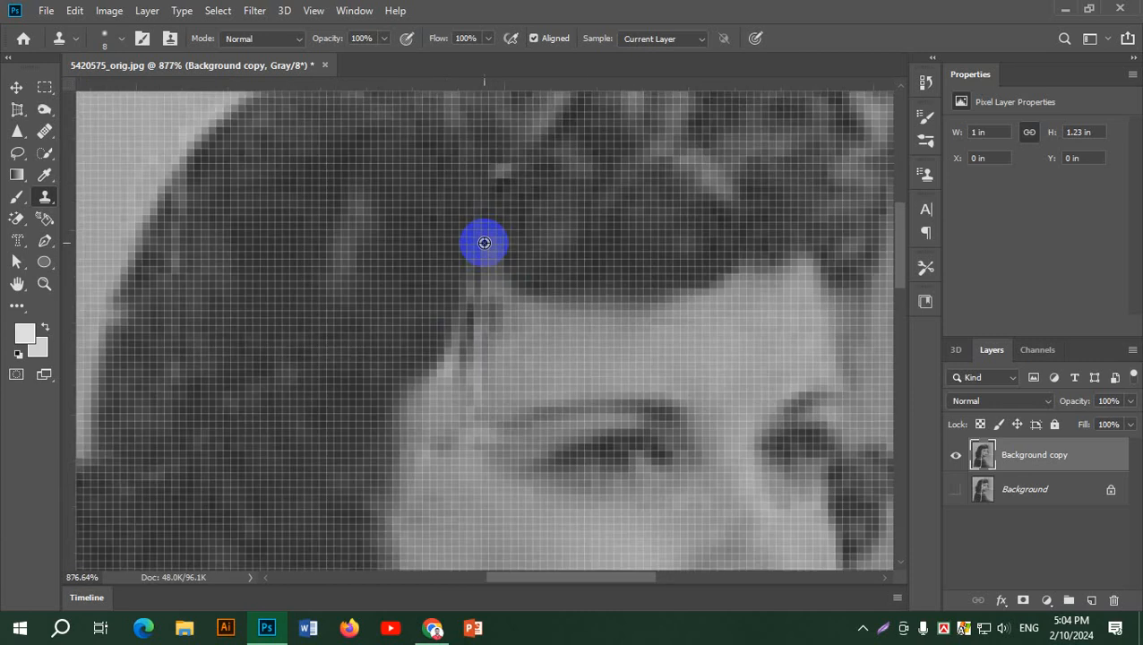
scroll(504, 247, down, 4)
scroll(503, 248, down, 8)
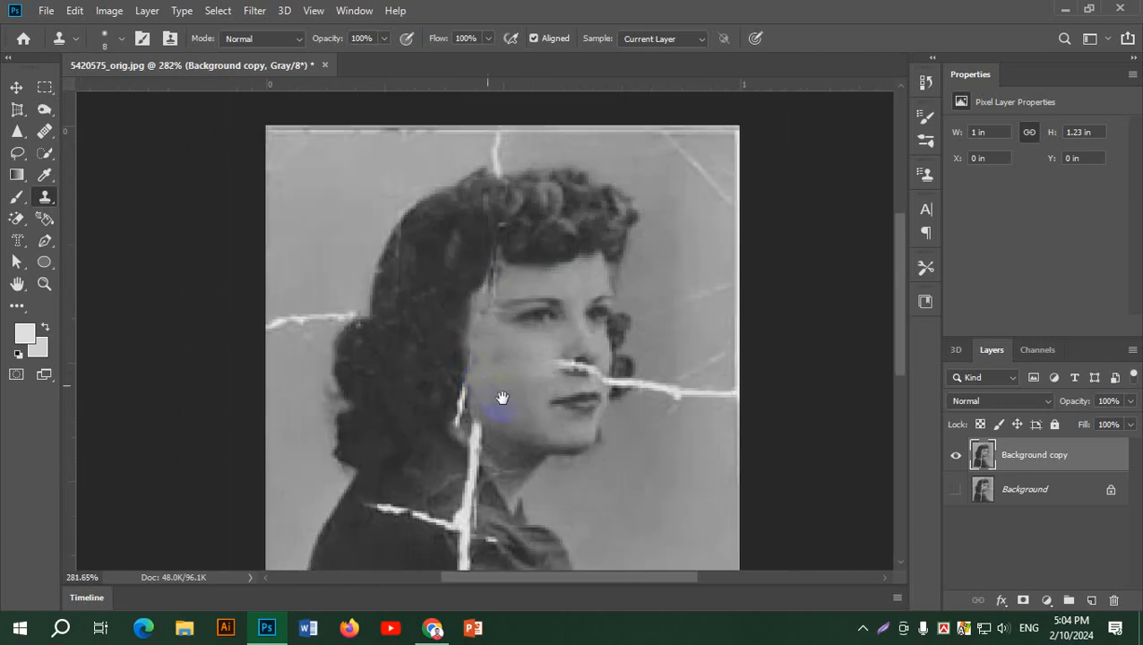
Step: Outline the short white crack beside the ear with the Patch Tool, fill it with Content-Aware at 100% opacity, and deselect
drag(502, 400, 502, 200)
scroll(459, 229, up, 2)
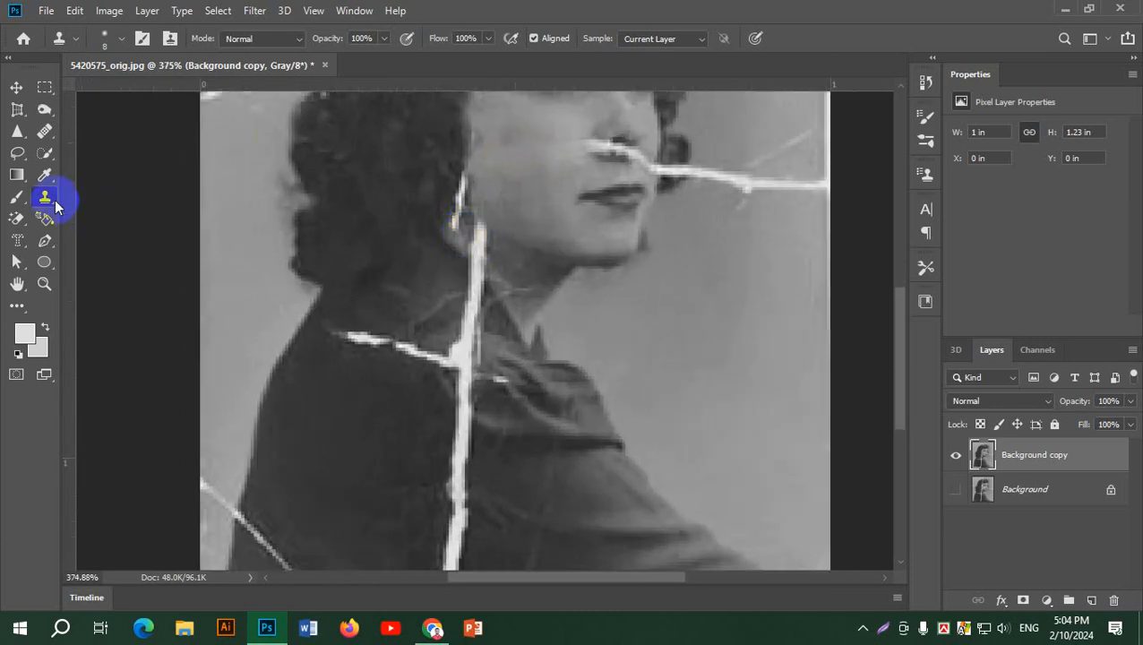
click(47, 154)
click(45, 131)
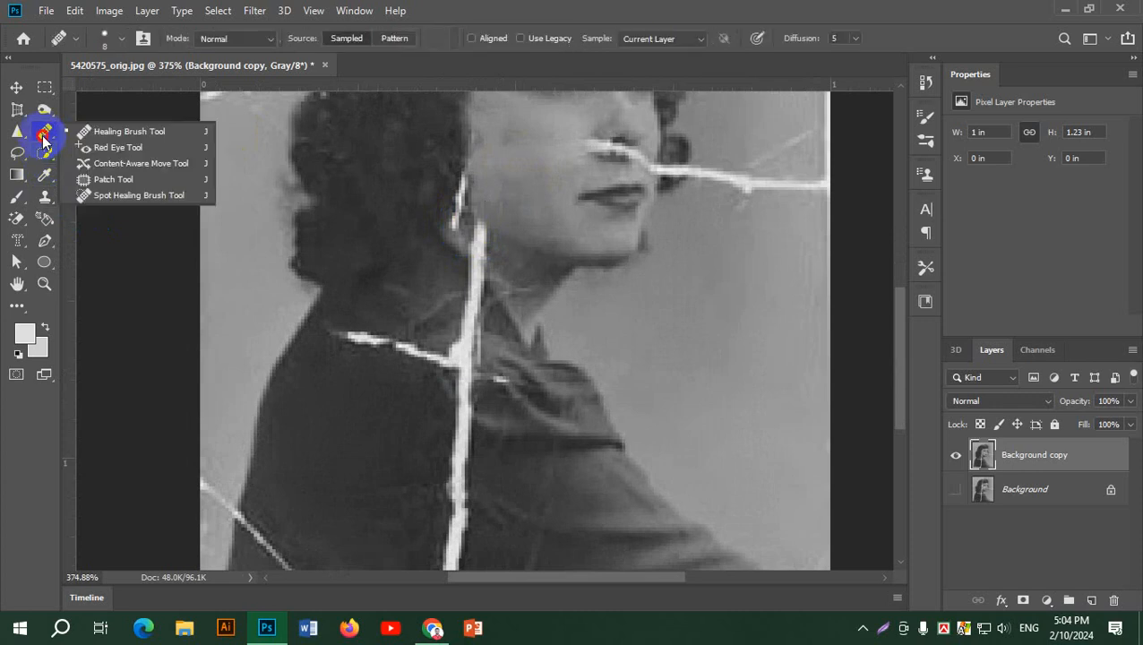
click(106, 173)
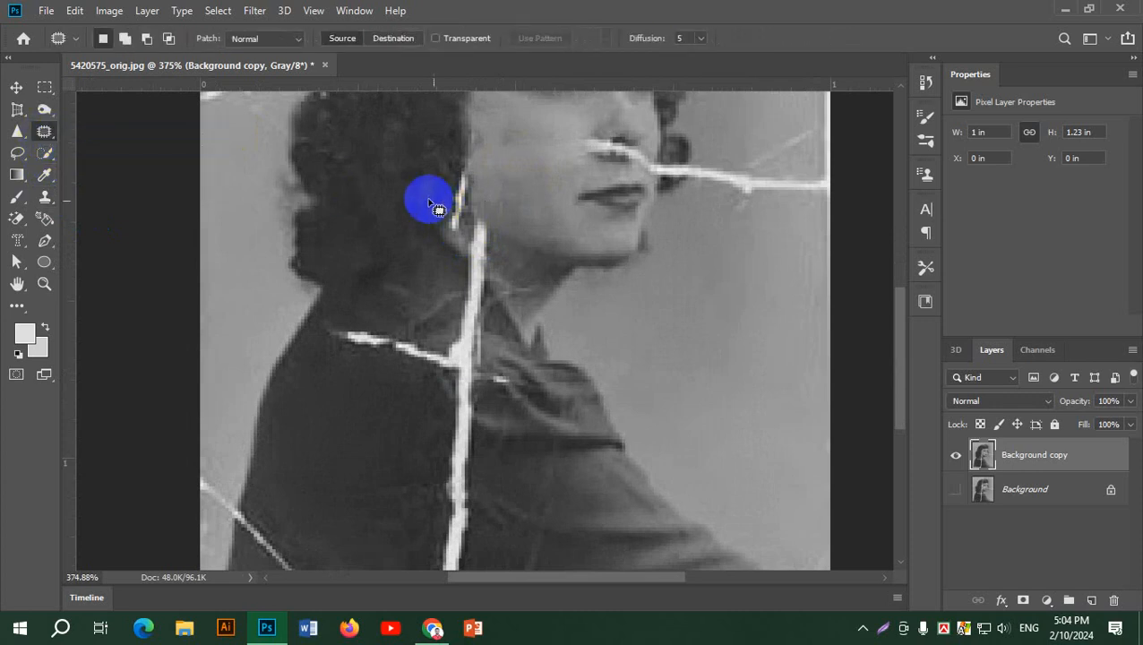
mouse_move(484, 199)
mouse_down()
mouse_move(457, 178)
mouse_move(444, 201)
mouse_move(456, 235)
mouse_move(476, 208)
mouse_up()
click(74, 10)
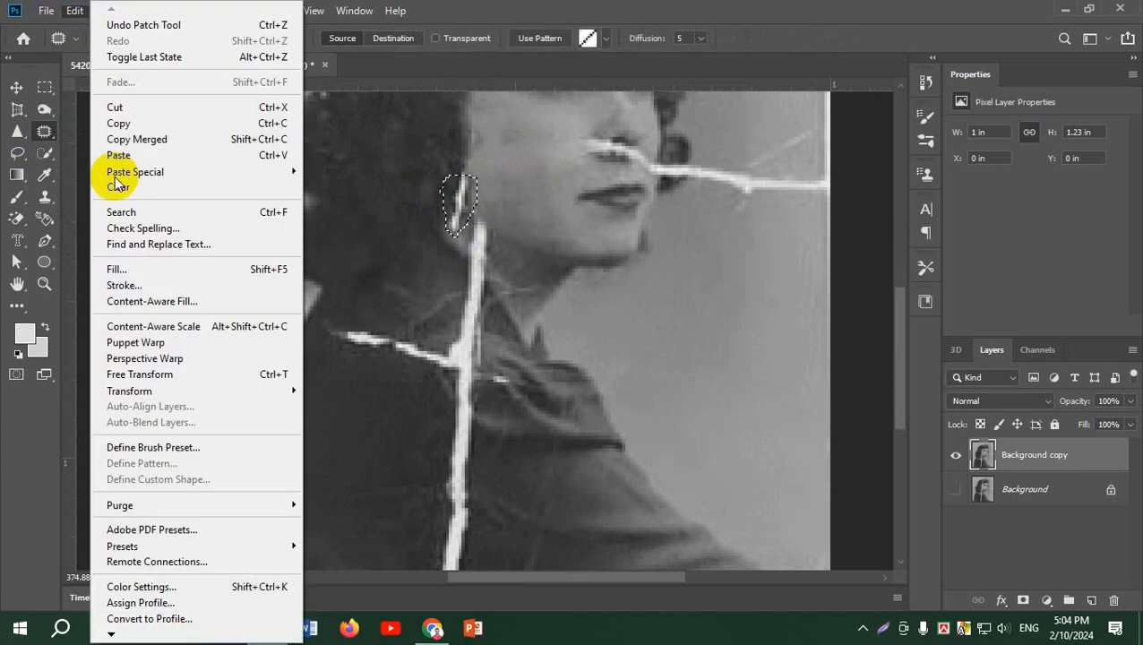
click(144, 270)
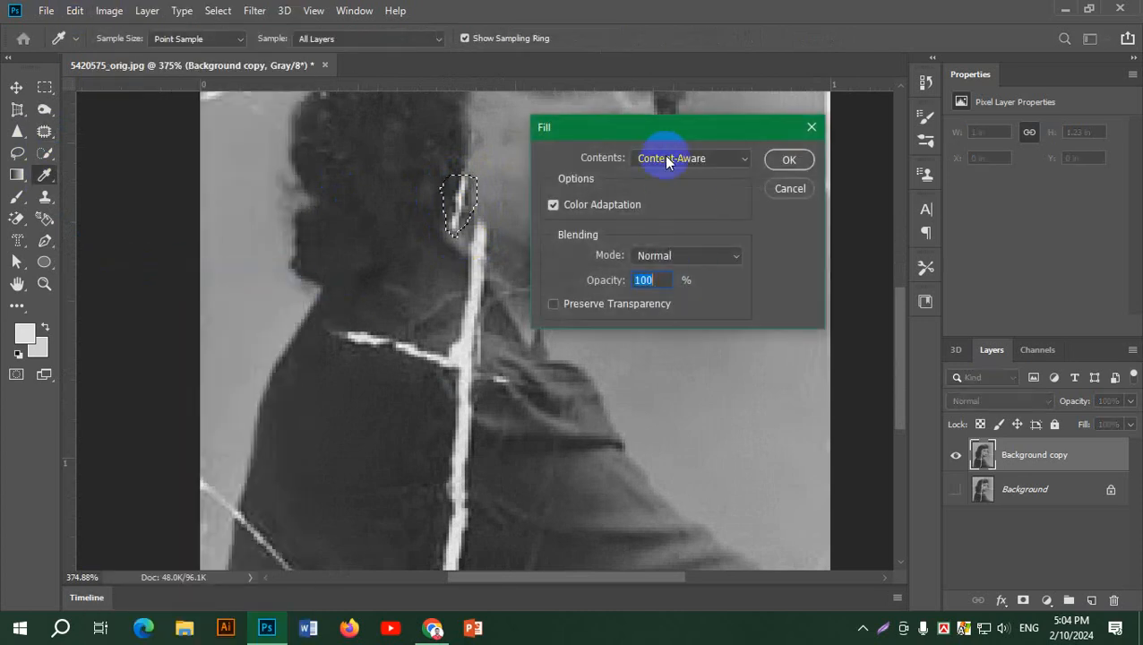
click(790, 159)
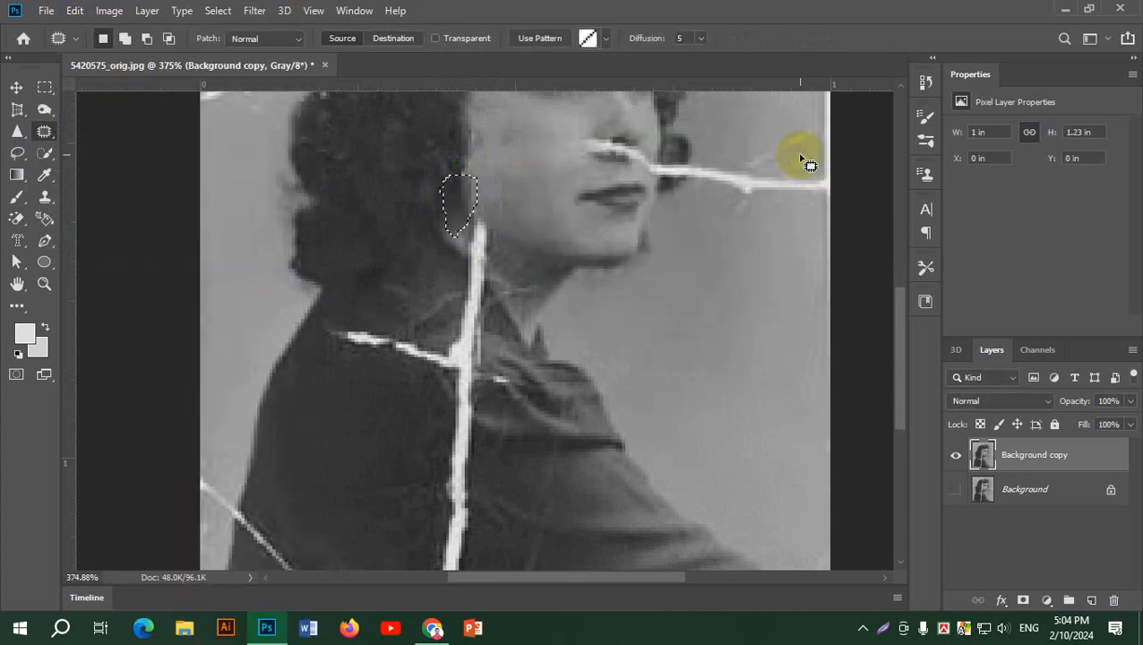
key(ctrl+d)
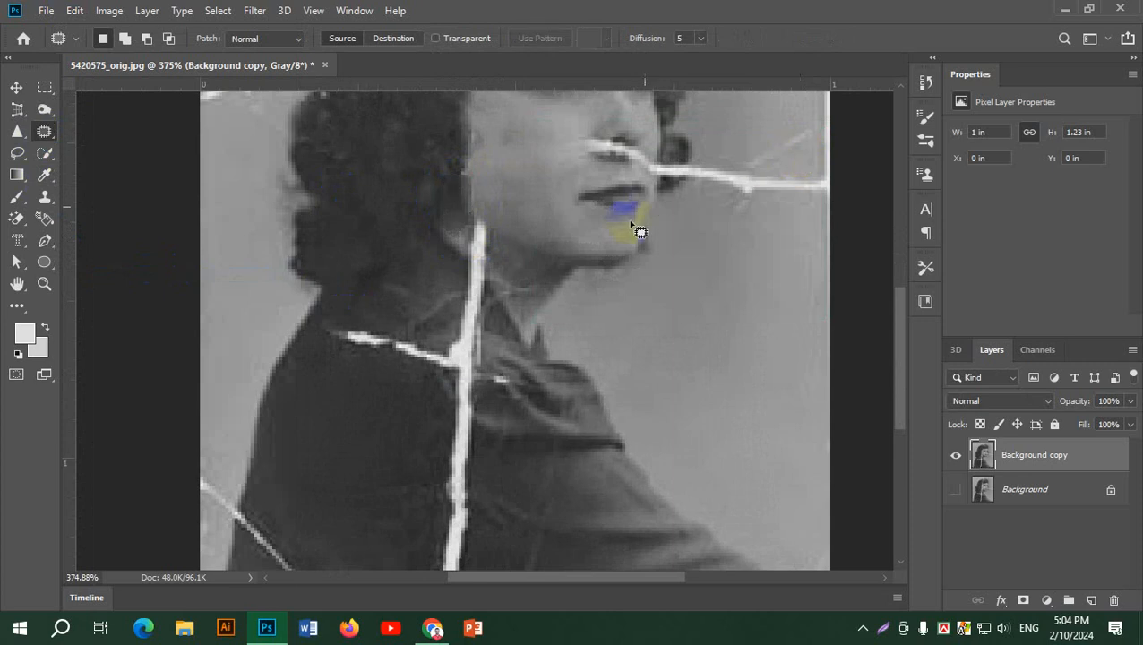
Step: Outline the vertical crack from the jaw down the neck to the collar and fill it with Content-Aware
mouse_move(473, 216)
mouse_down()
mouse_move(458, 324)
mouse_move(500, 326)
mouse_move(505, 226)
mouse_move(465, 248)
mouse_move(465, 296)
mouse_up()
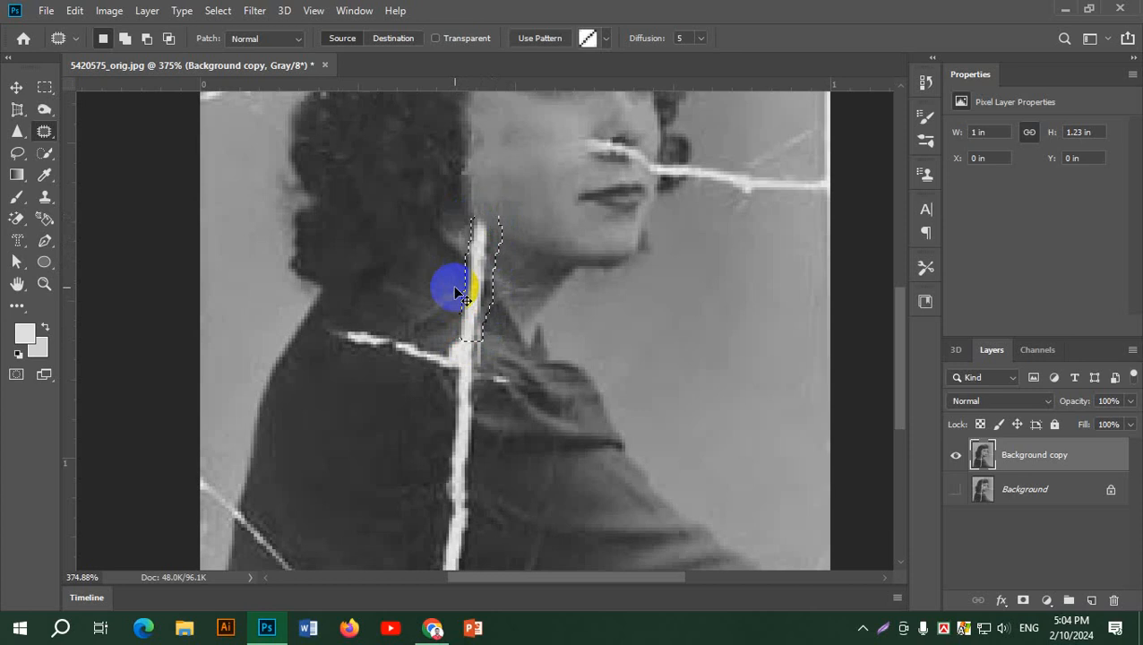
key(shift+F5)
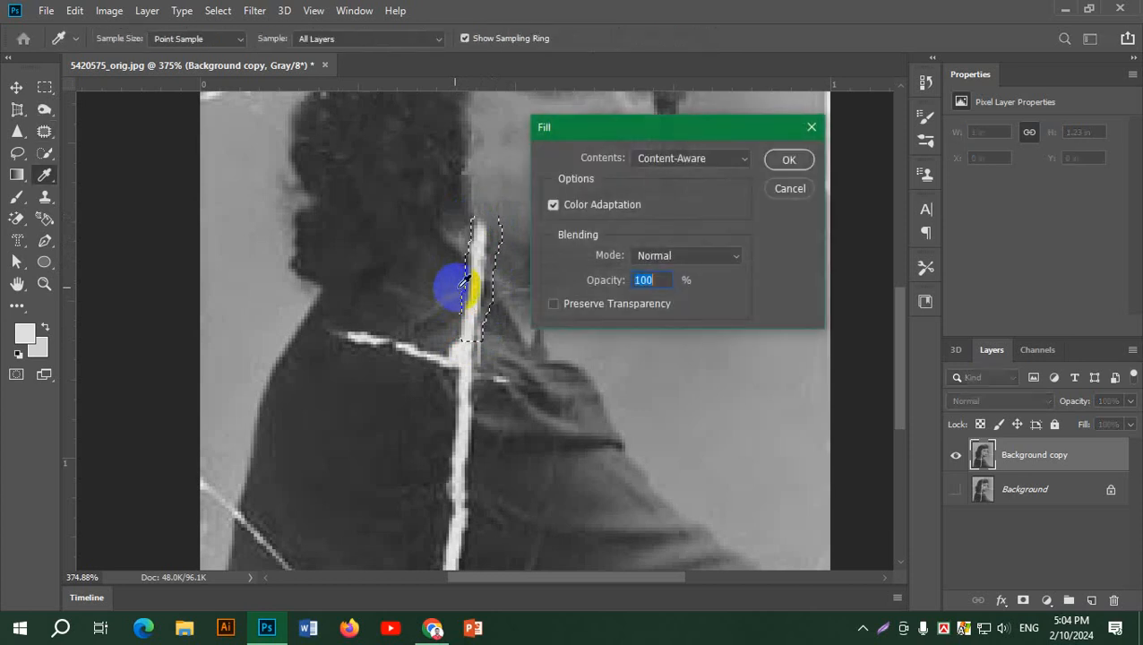
click(805, 165)
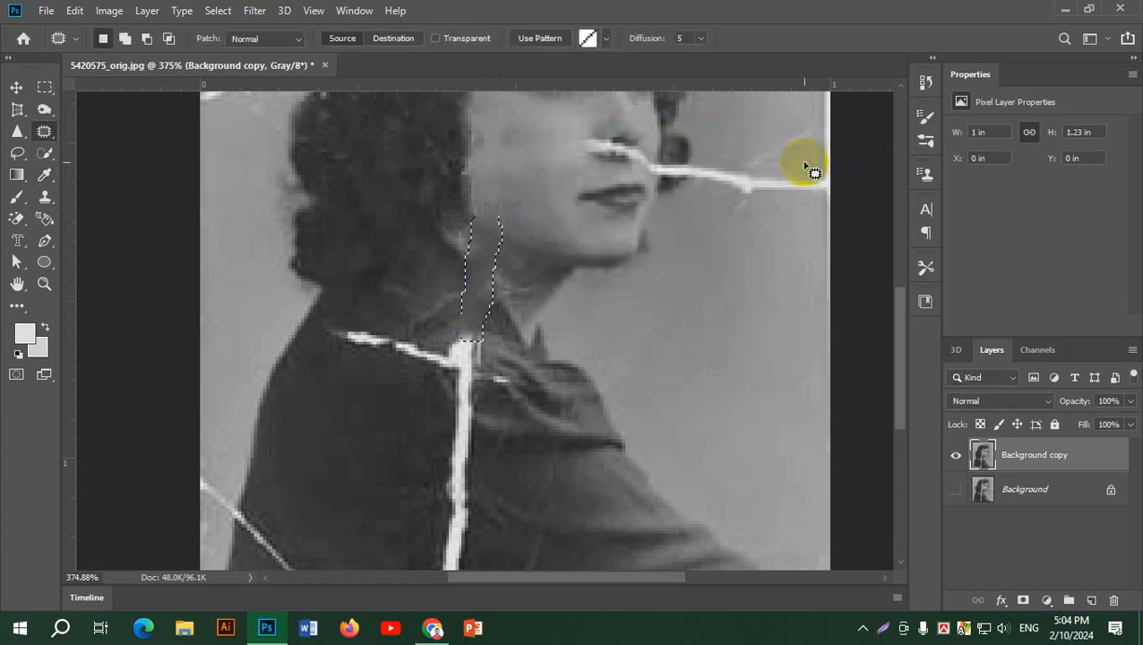
Step: Outline the crack branching across the back of the shoulder, fill it with Content-Aware, and deselect
mouse_move(500, 401)
mouse_down()
mouse_move(334, 365)
mouse_move(337, 354)
mouse_move(448, 382)
mouse_move(445, 353)
mouse_move(416, 334)
mouse_move(358, 332)
mouse_move(344, 342)
mouse_move(356, 362)
mouse_up()
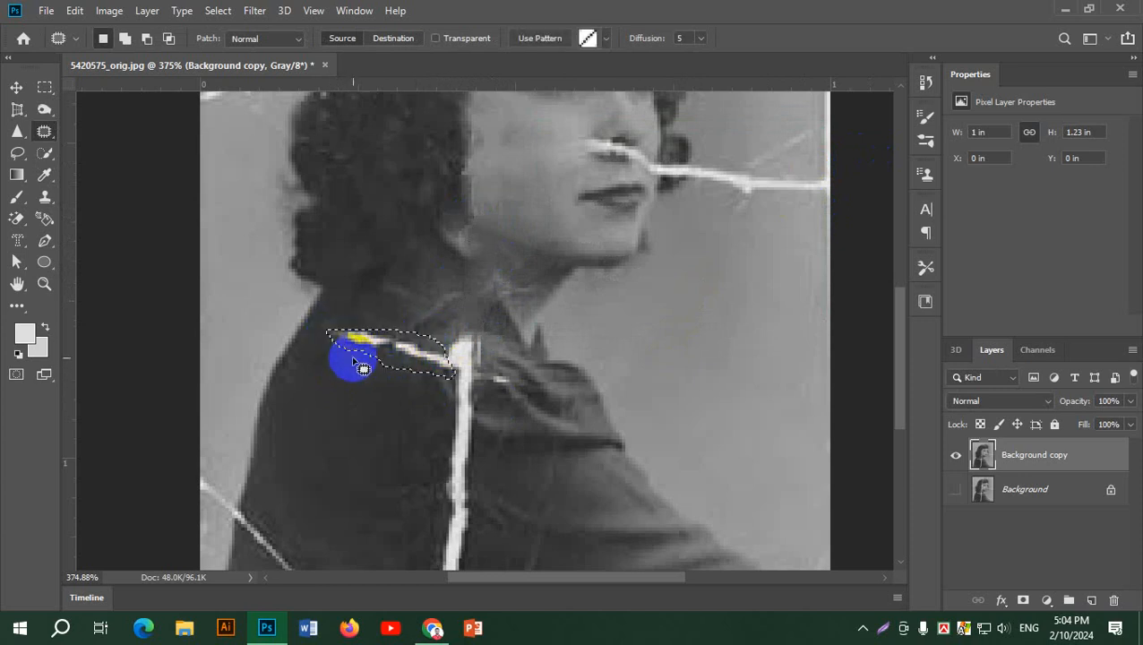
key(shift+BackSpace)
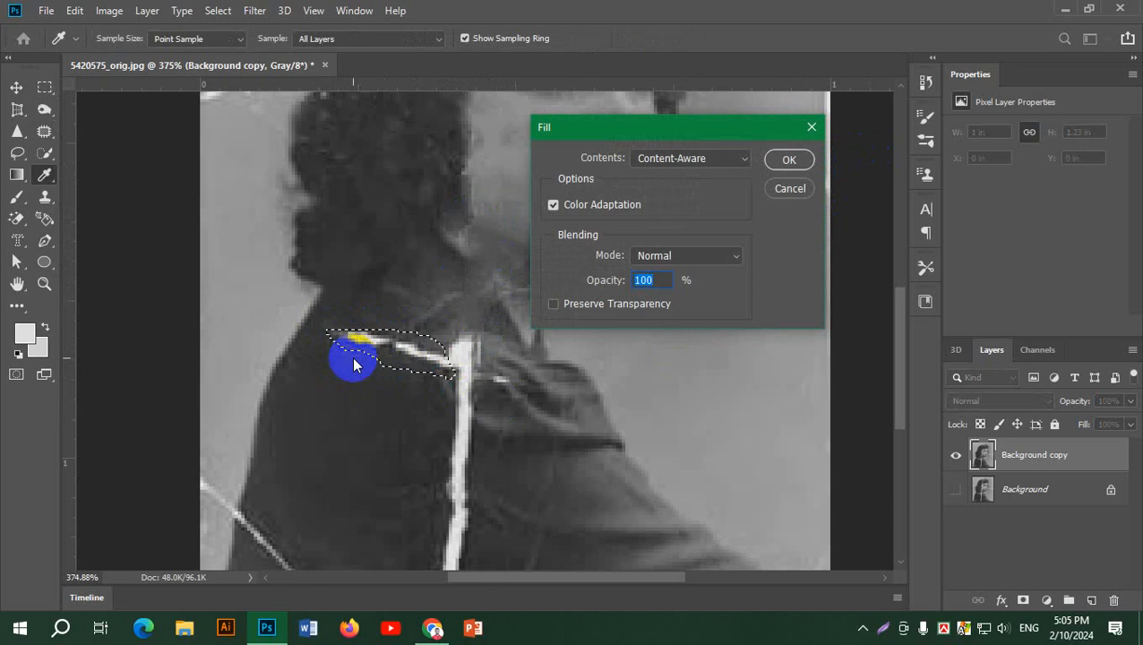
key(Return)
key(ctrl+d)
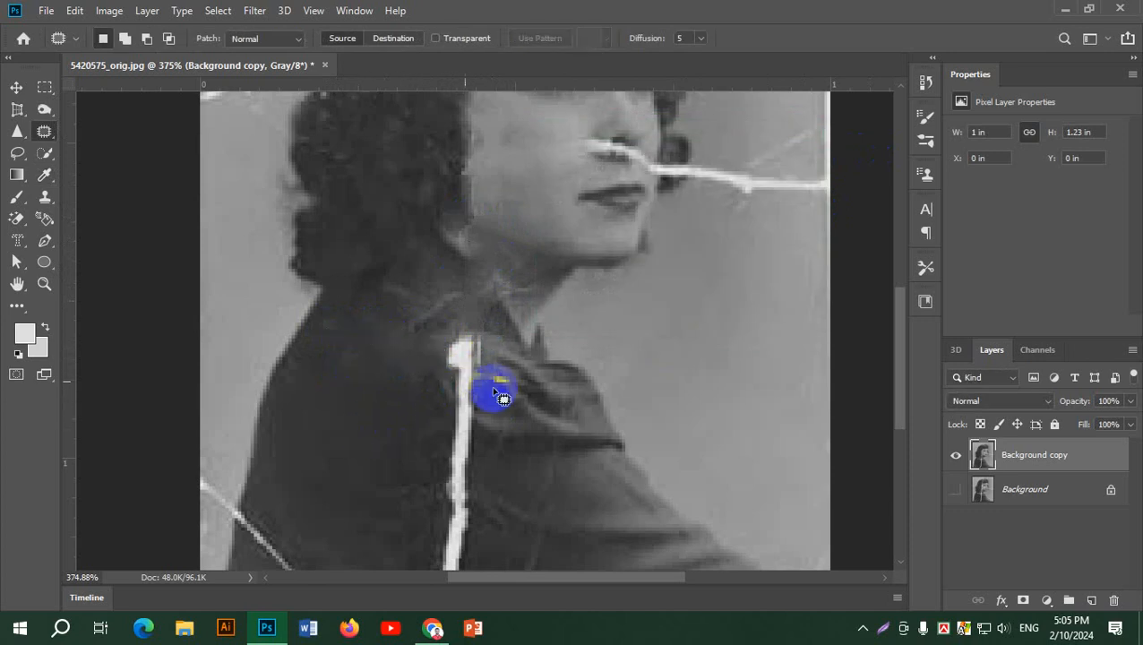
Step: Patch the upper part of the vertical crack below the collar and the small white mark on the collar fold, then deselect
mouse_move(497, 384)
mouse_down()
mouse_move(482, 337)
mouse_move(445, 333)
mouse_move(436, 346)
mouse_move(451, 435)
mouse_move(468, 440)
mouse_move(498, 374)
mouse_up()
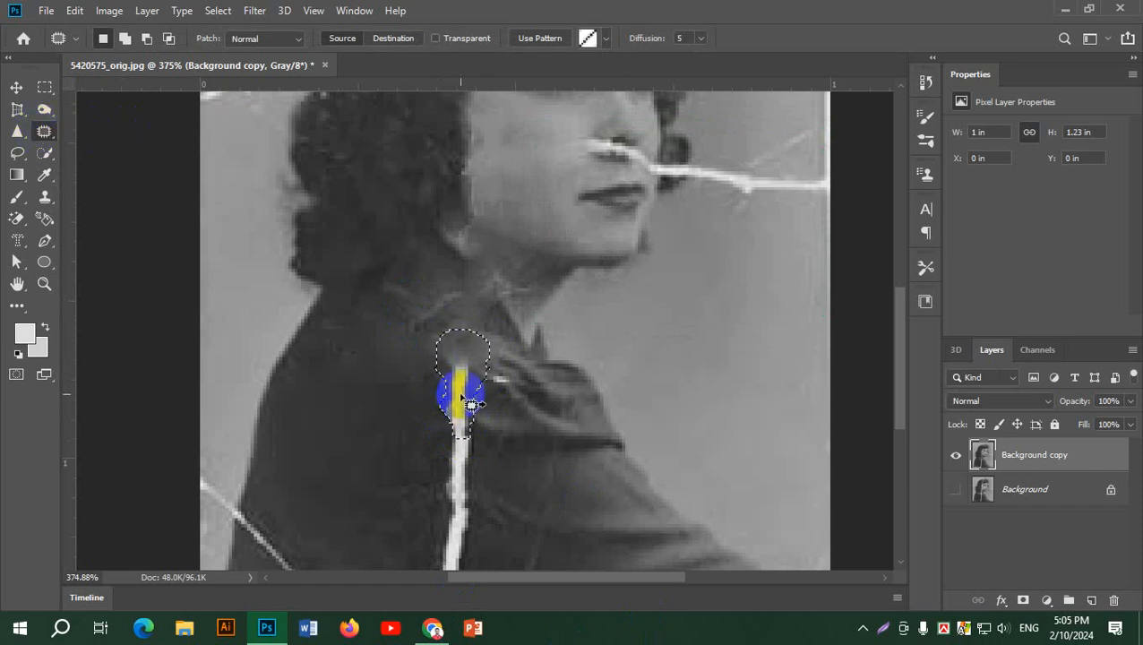
drag(461, 397, 388, 397)
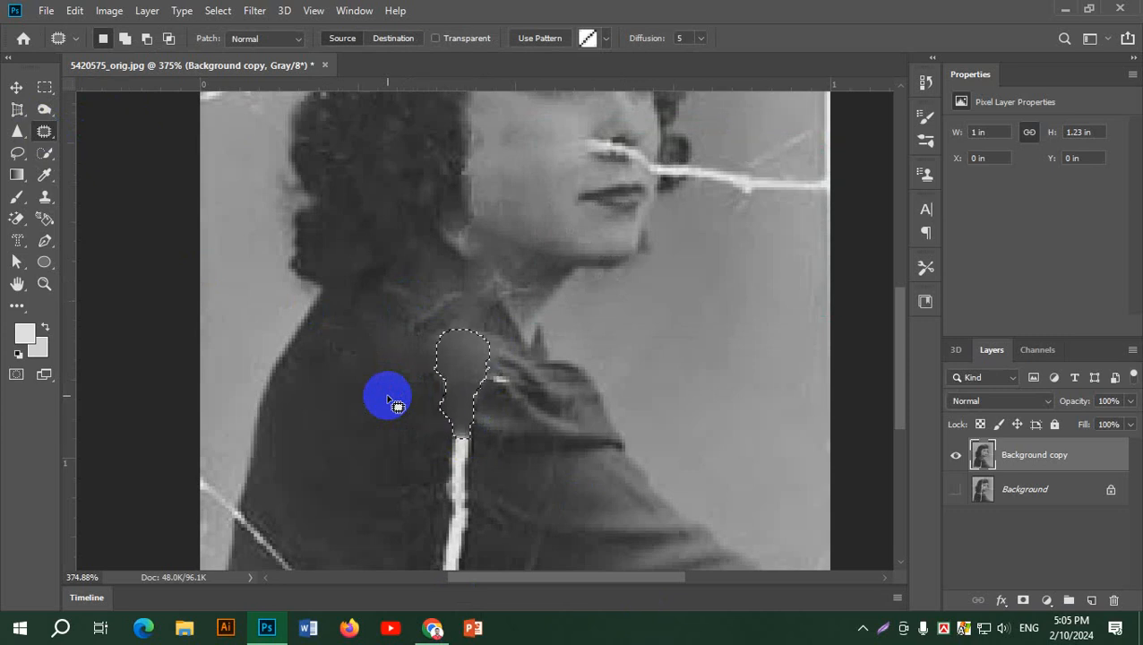
click(388, 395)
mouse_move(524, 365)
mouse_down()
mouse_move(472, 291)
mouse_move(451, 286)
mouse_move(460, 266)
mouse_up()
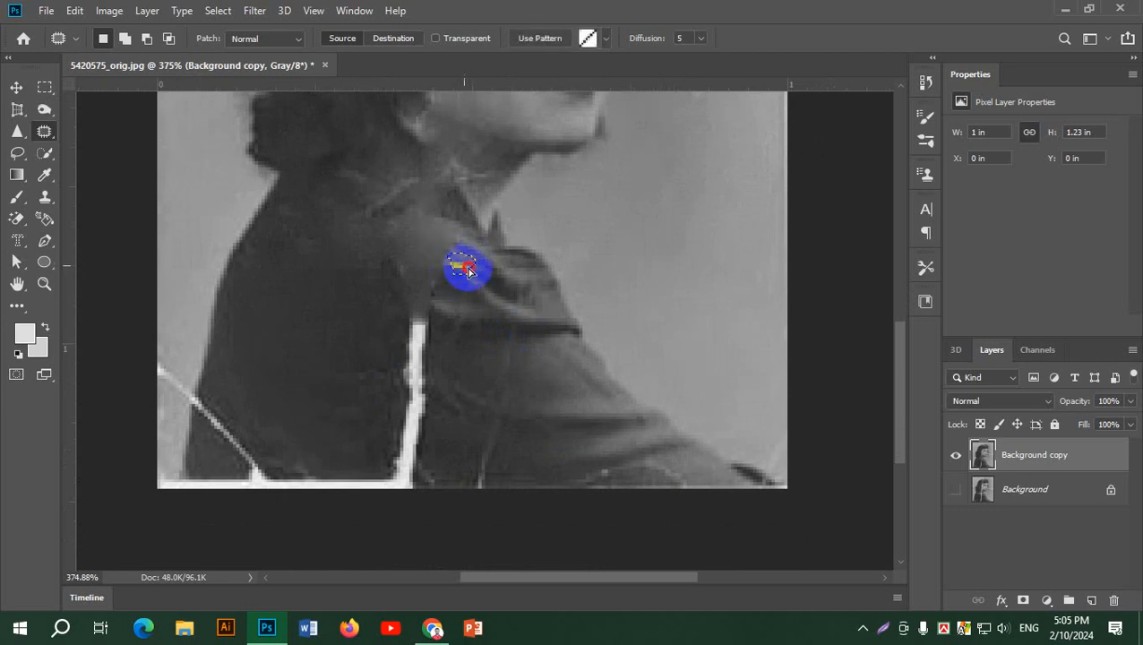
click(454, 335)
Step: Patch the rest of the vertical crack down to the photo's bottom edge, including the leftover spot at its upper end, and deselect
mouse_move(433, 324)
mouse_down()
mouse_move(396, 326)
mouse_move(390, 474)
mouse_move(409, 488)
mouse_move(431, 469)
mouse_move(446, 400)
mouse_move(442, 335)
mouse_move(429, 324)
mouse_move(438, 387)
mouse_move(510, 383)
mouse_move(490, 387)
mouse_up()
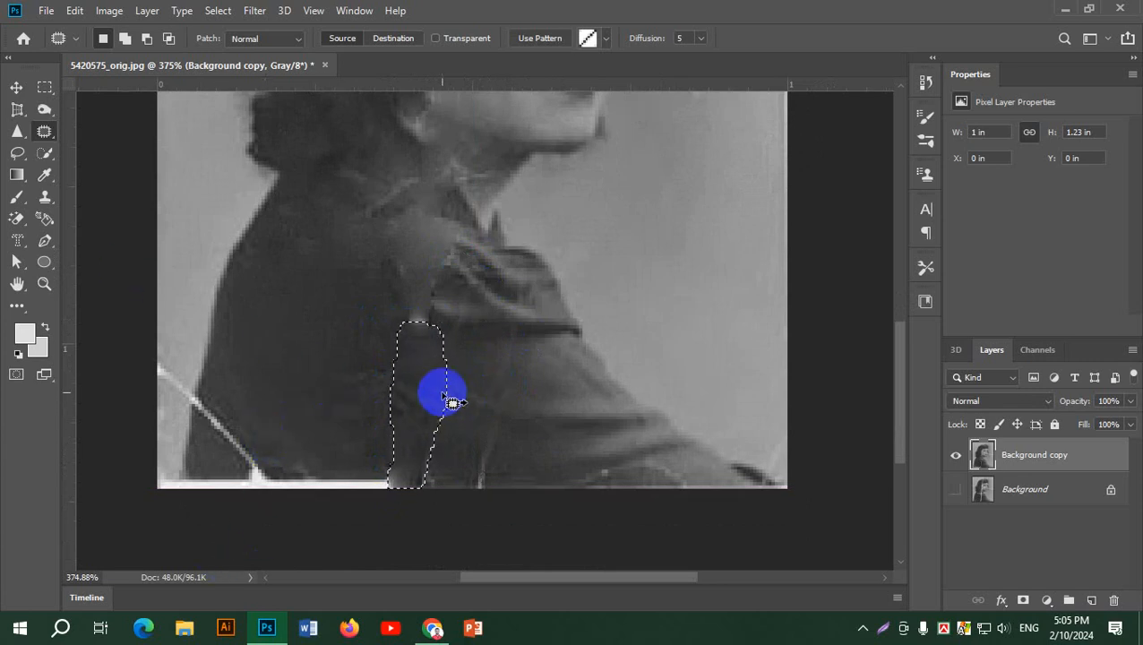
key(ctrl+d)
mouse_move(423, 342)
mouse_down()
mouse_move(439, 303)
mouse_move(402, 303)
mouse_move(428, 336)
mouse_up()
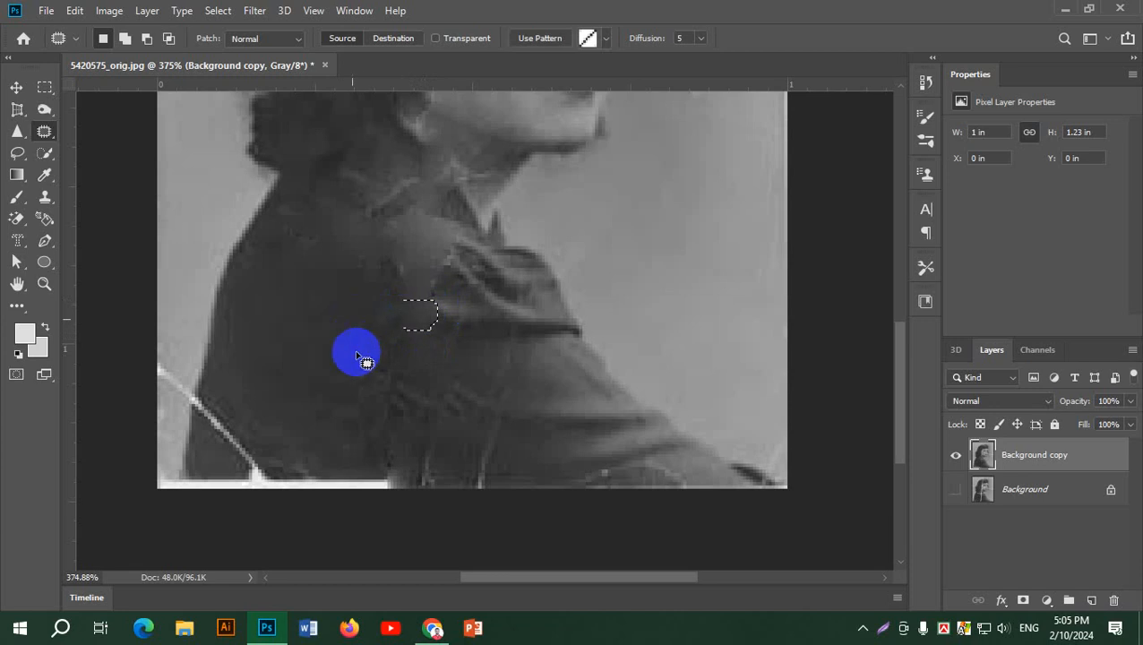
key(ctrl+d)
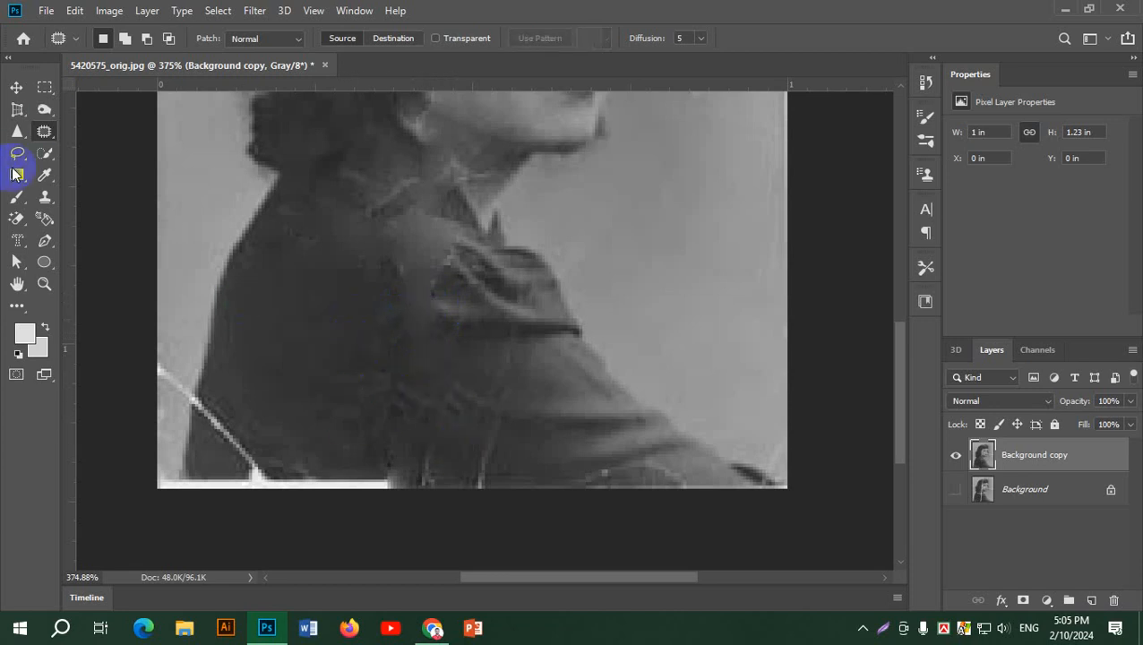
Step: Clone dark jacket fabric over the white strip along the photo's bottom edge and the diagonal crack across the lower back
click(45, 196)
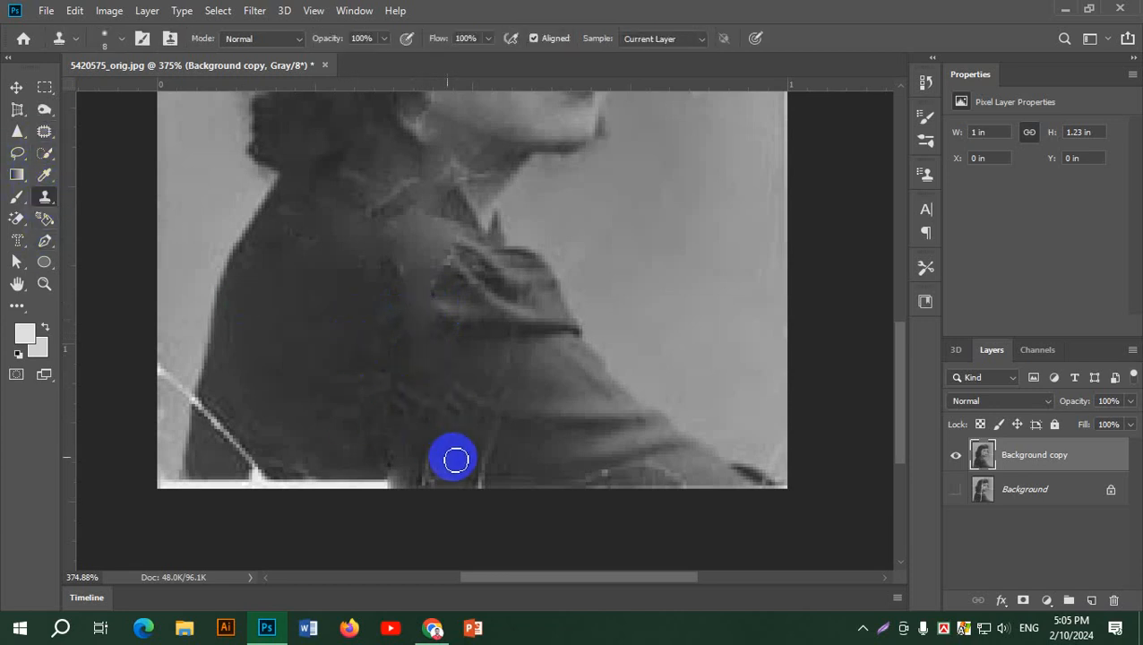
alt+click(369, 463)
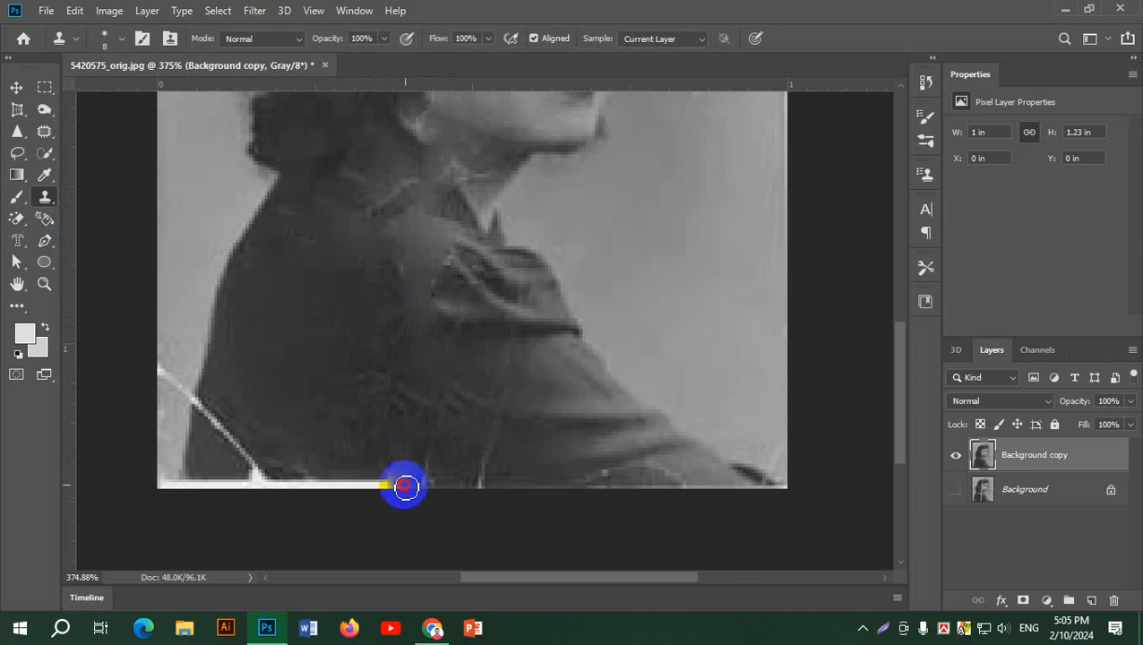
mouse_move(405, 486)
mouse_down()
mouse_move(318, 484)
mouse_move(356, 454)
mouse_move(327, 490)
mouse_move(254, 489)
mouse_move(296, 477)
mouse_move(223, 484)
mouse_move(253, 461)
mouse_move(199, 402)
mouse_up()
alt+click(355, 454)
alt+click(375, 459)
alt+click(280, 465)
alt+click(341, 456)
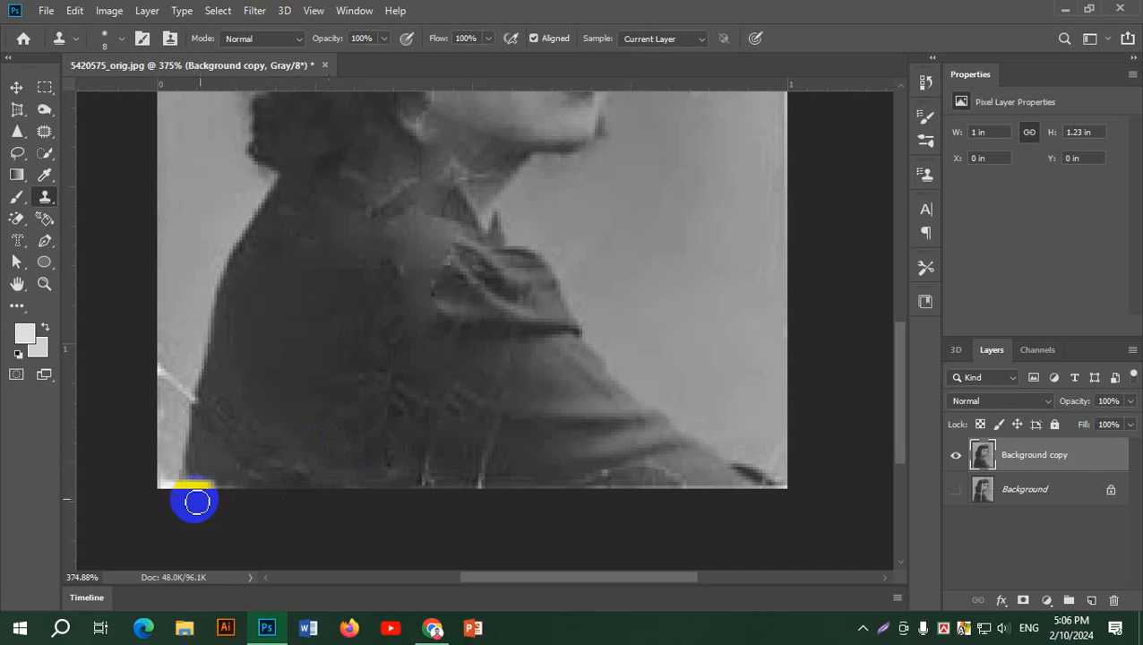
drag(248, 484, 184, 482)
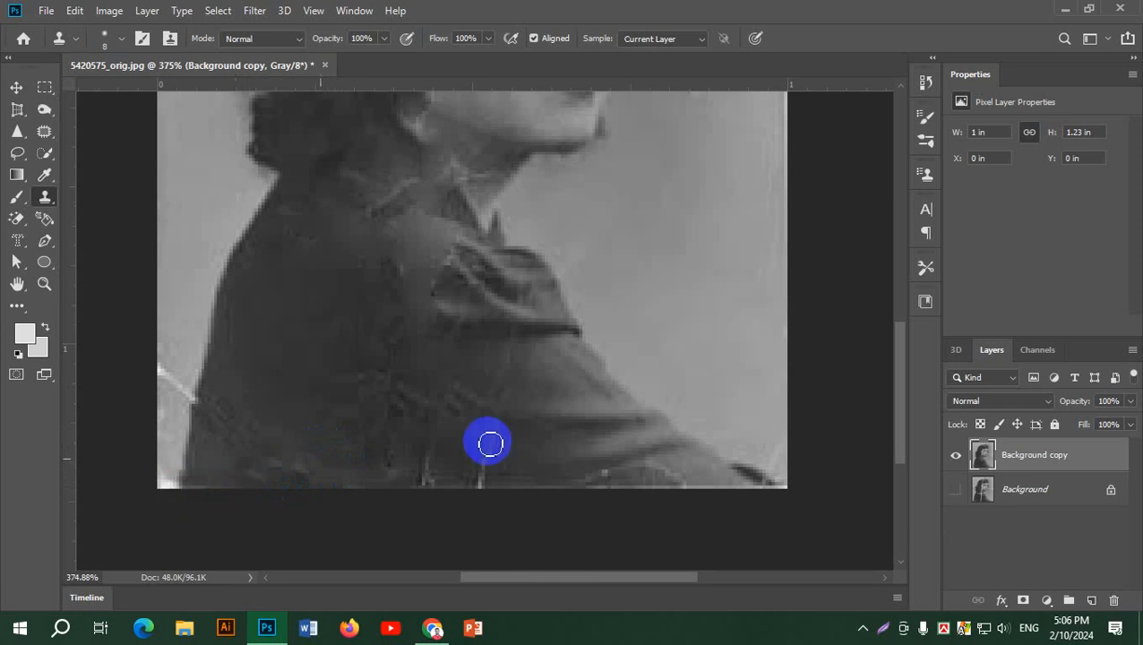
Step: Clone nearby fabric over the two light vertical streaks at the bottom edge below the sleeve
alt+click(410, 437)
mouse_move(444, 434)
mouse_down()
mouse_move(418, 464)
mouse_move(435, 482)
mouse_move(421, 484)
mouse_up()
alt+click(450, 451)
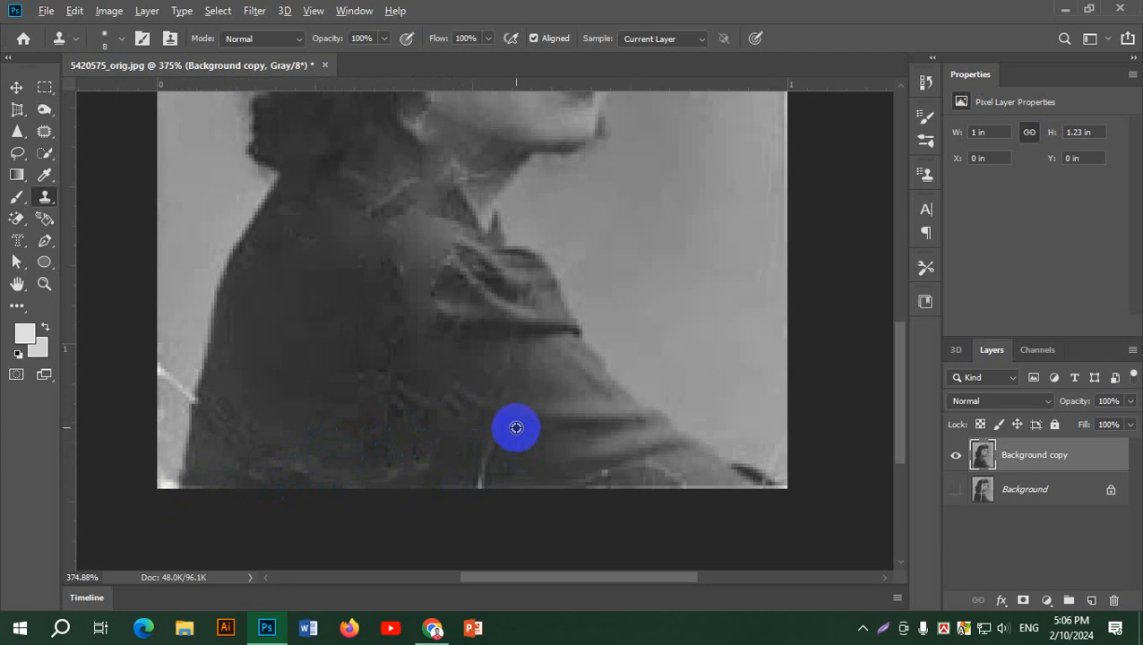
alt+click(511, 427)
drag(488, 438, 492, 456)
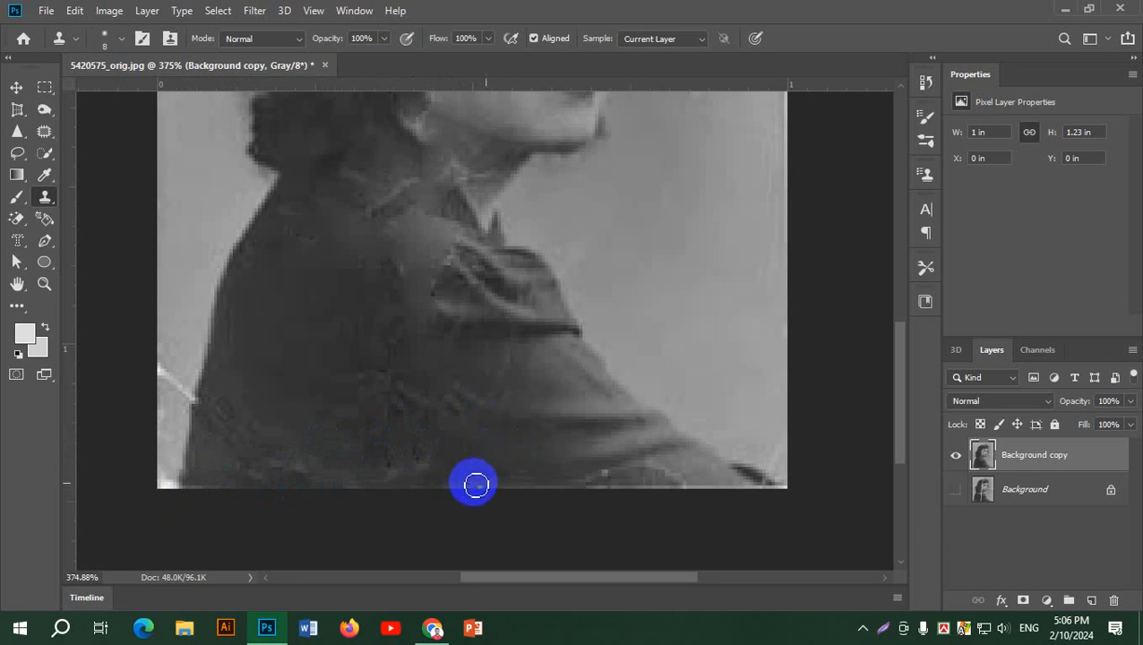
alt+click(533, 459)
click(504, 487)
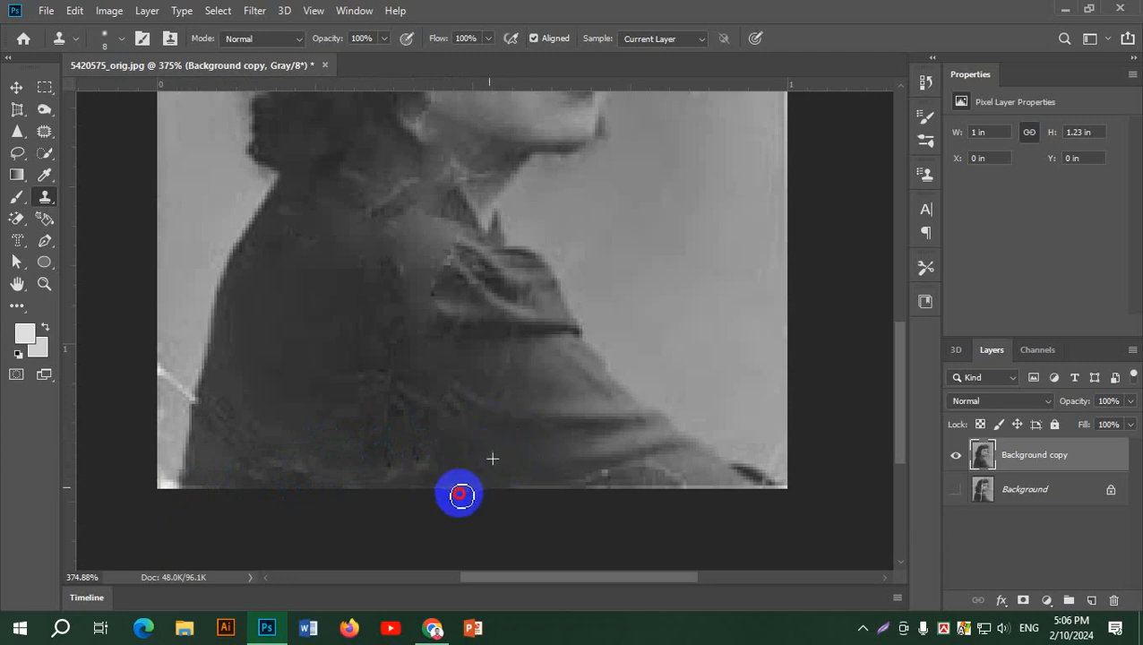
Step: Outline the crack across the nose and upper lip with the Patch Tool, fill it with Content-Aware, and deselect
drag(562, 344, 526, 509)
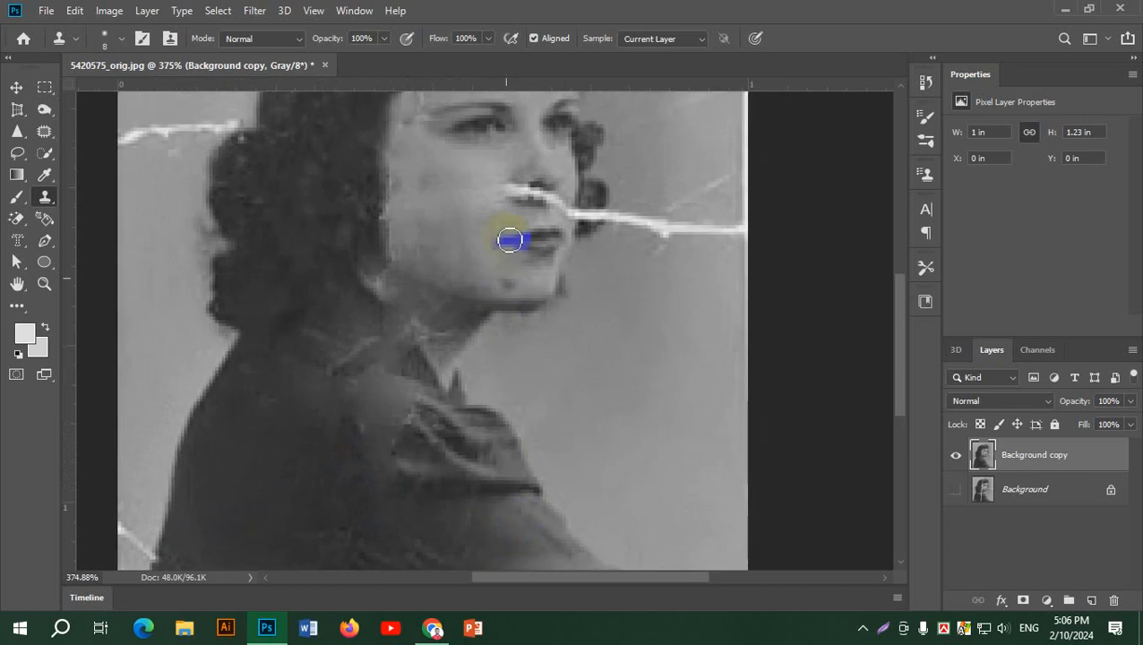
scroll(488, 314, up, 3)
scroll(546, 332, down, 1)
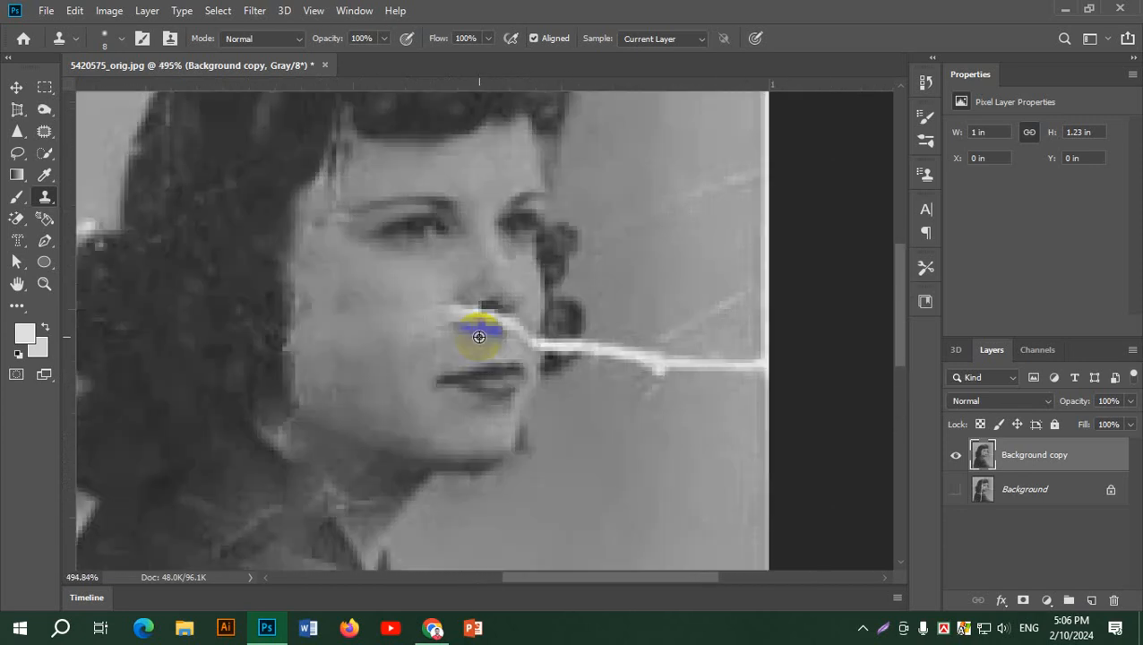
click(45, 196)
click(45, 152)
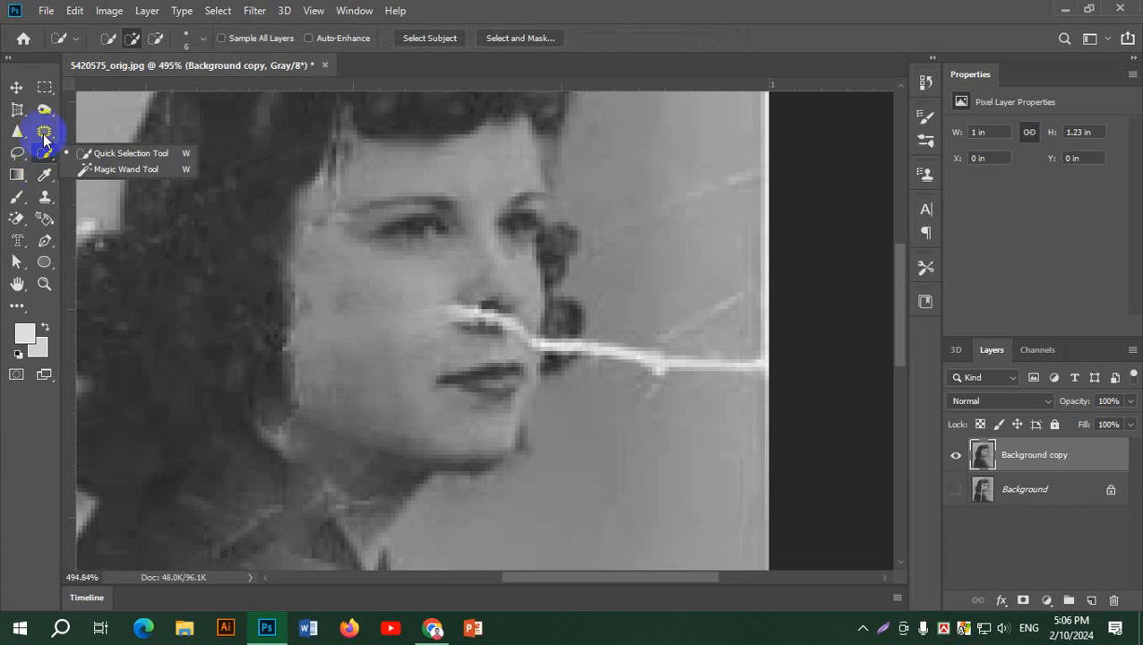
click(44, 132)
click(109, 147)
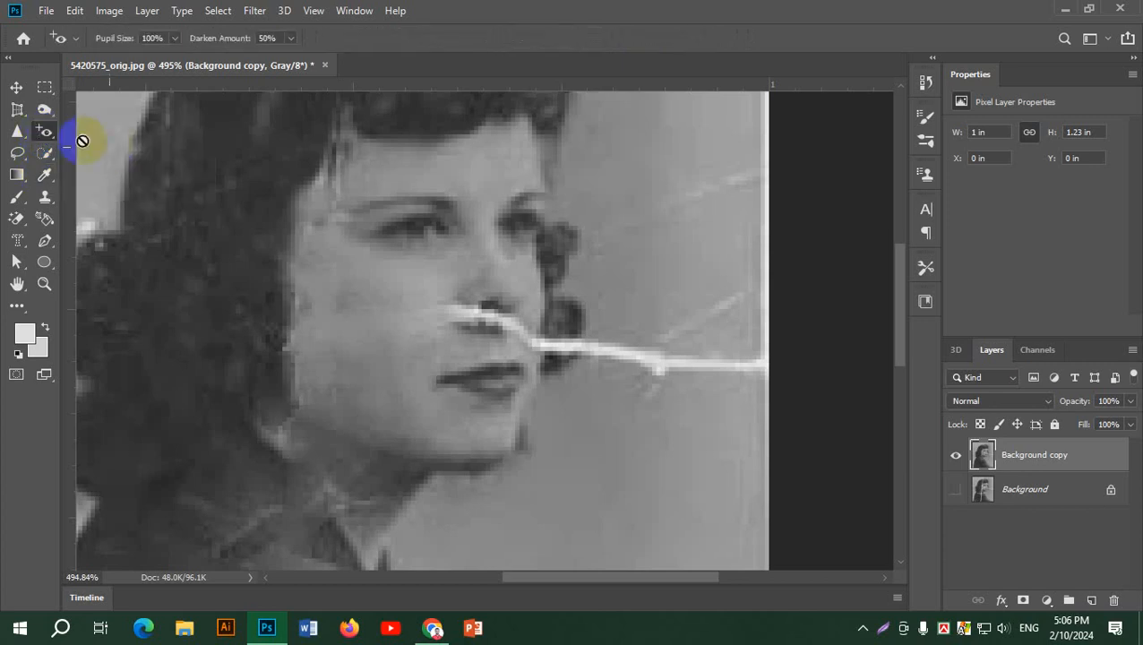
click(50, 133)
click(108, 179)
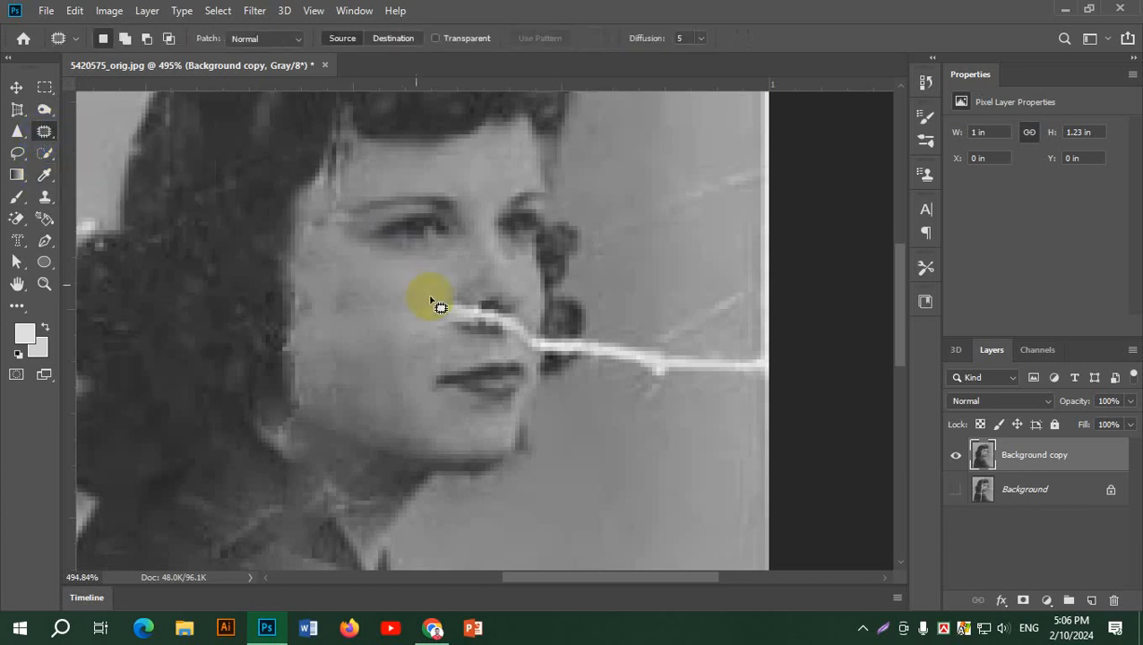
mouse_move(453, 346)
mouse_down()
mouse_move(507, 344)
mouse_move(523, 325)
mouse_move(439, 299)
mouse_move(426, 313)
mouse_move(472, 333)
mouse_up()
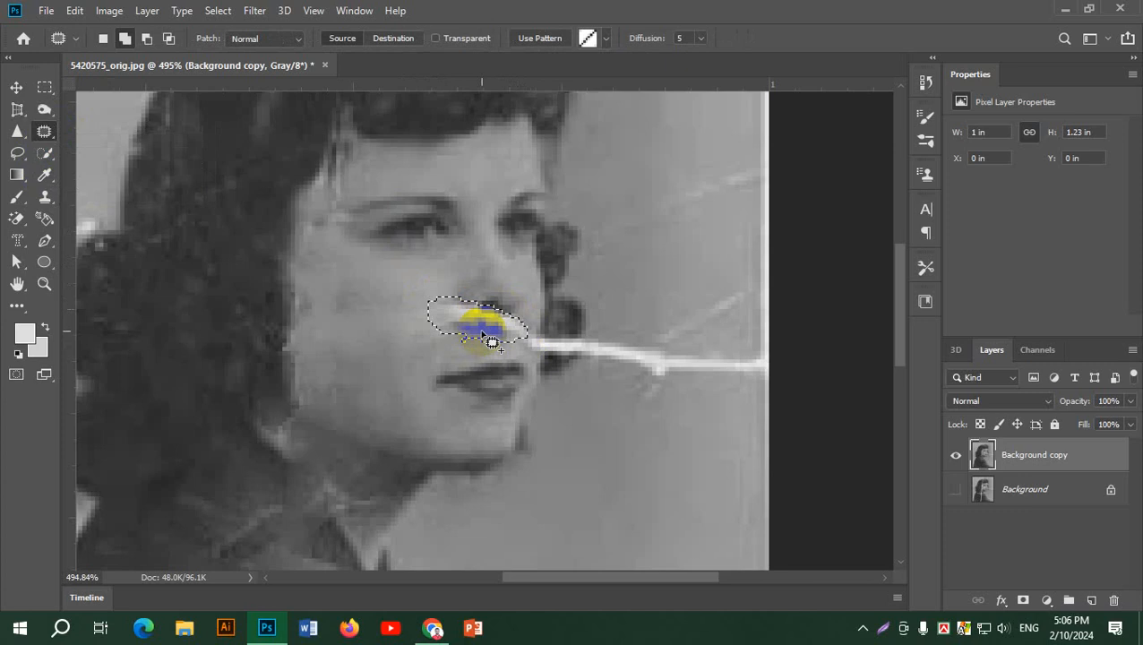
key(shift+BackSpace)
click(800, 159)
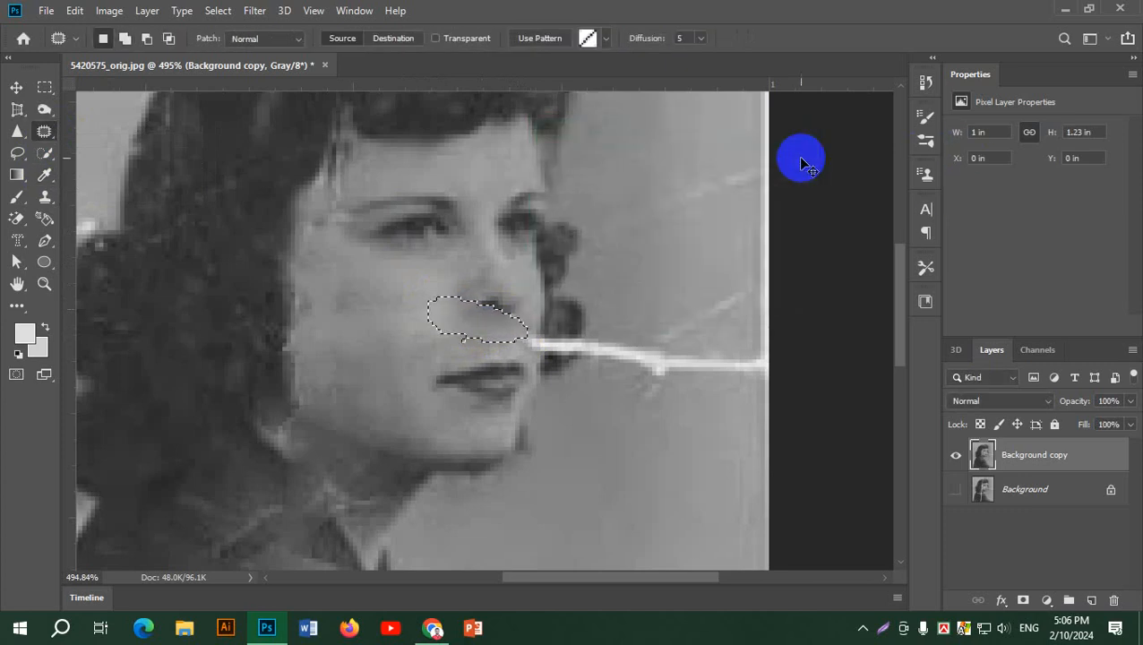
key(ctrl+d)
Step: Patch the short crack remnant at the edge of the face beside the mouth using clean skin, and deselect
drag(663, 306, 469, 265)
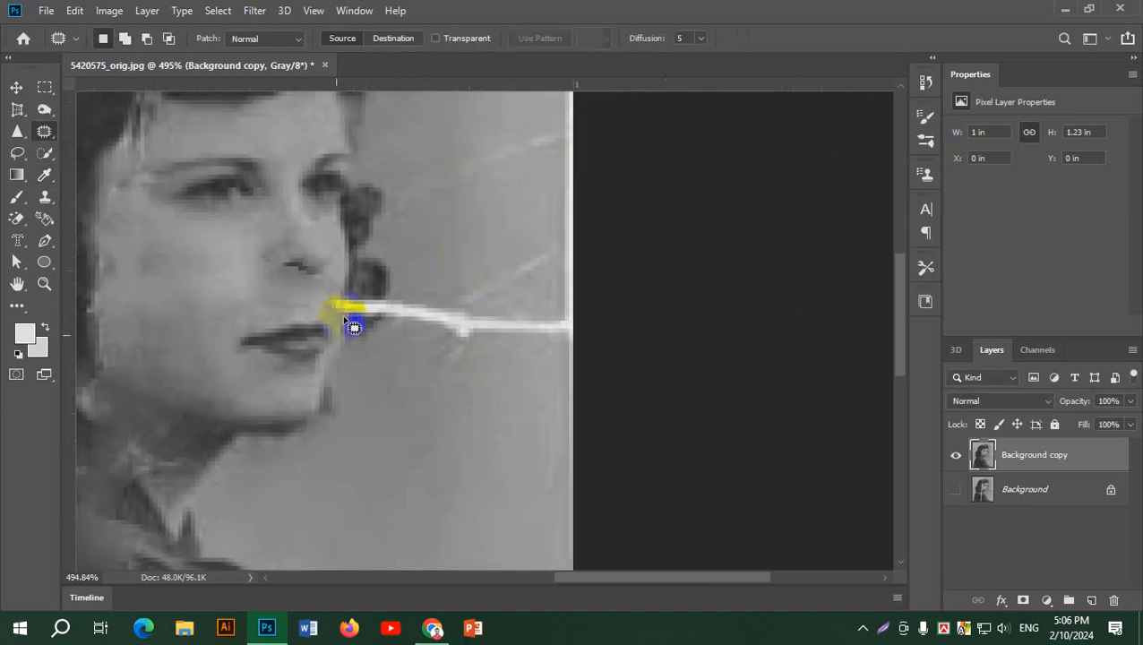
mouse_move(349, 295)
mouse_down()
mouse_move(359, 286)
mouse_move(357, 326)
mouse_move(342, 309)
mouse_move(347, 276)
mouse_move(341, 285)
mouse_move(331, 255)
mouse_up()
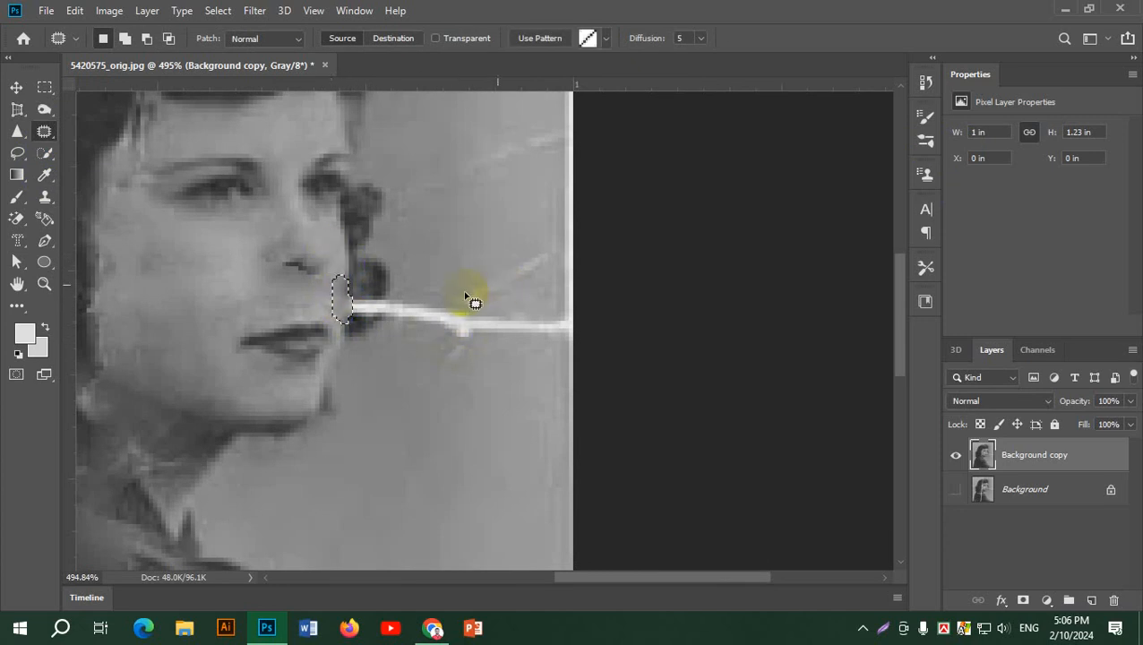
key(ctrl+d)
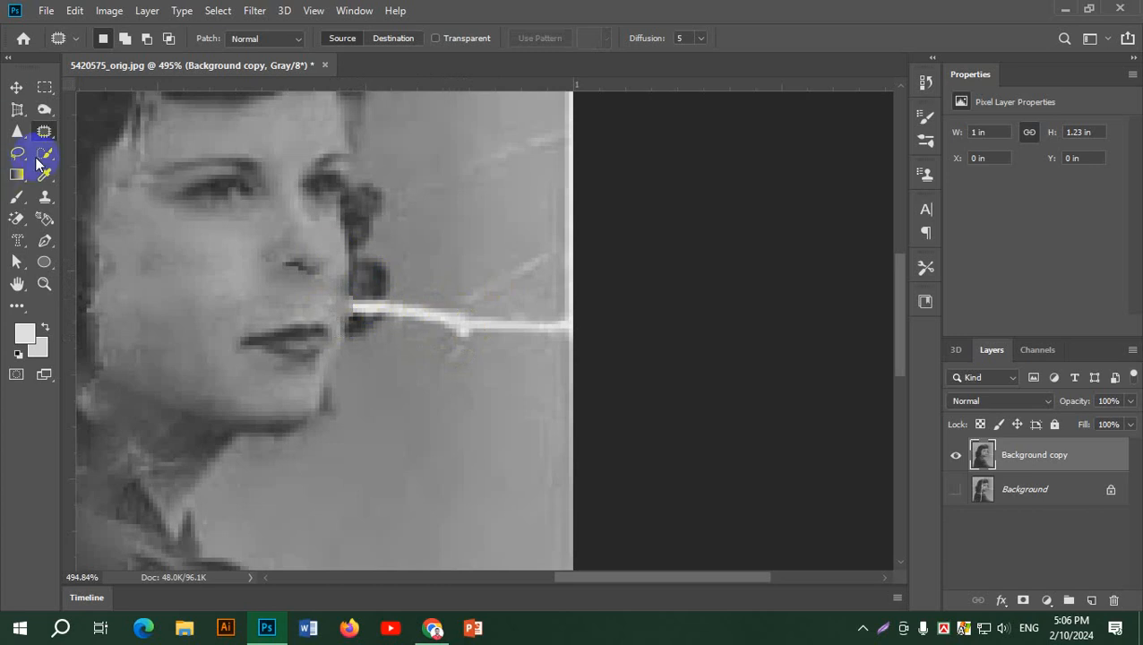
Step: Clone dark hair over the crack crossing the curl beside the face with a size 5 Clone Stamp brush
click(45, 197)
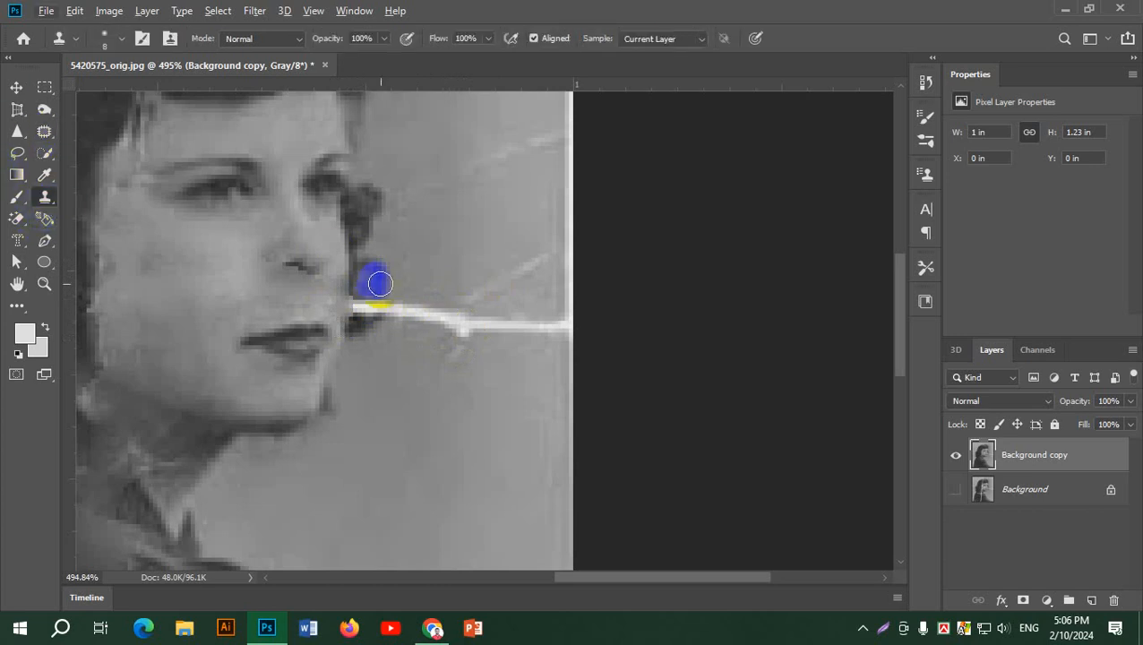
scroll(380, 284, up, 2)
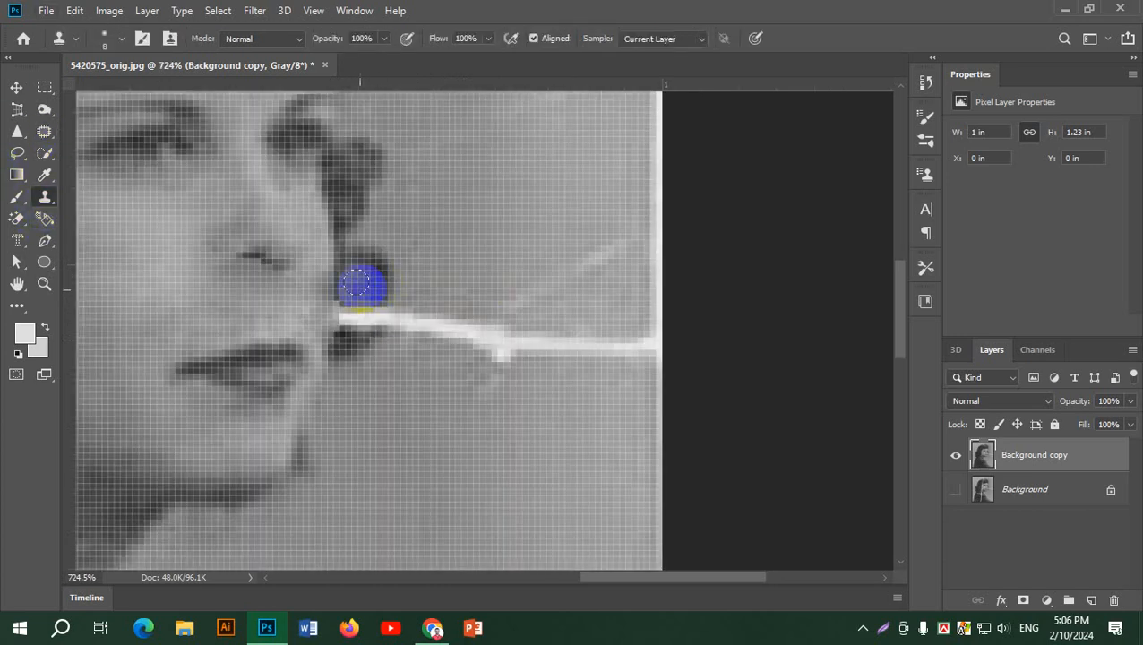
key([)
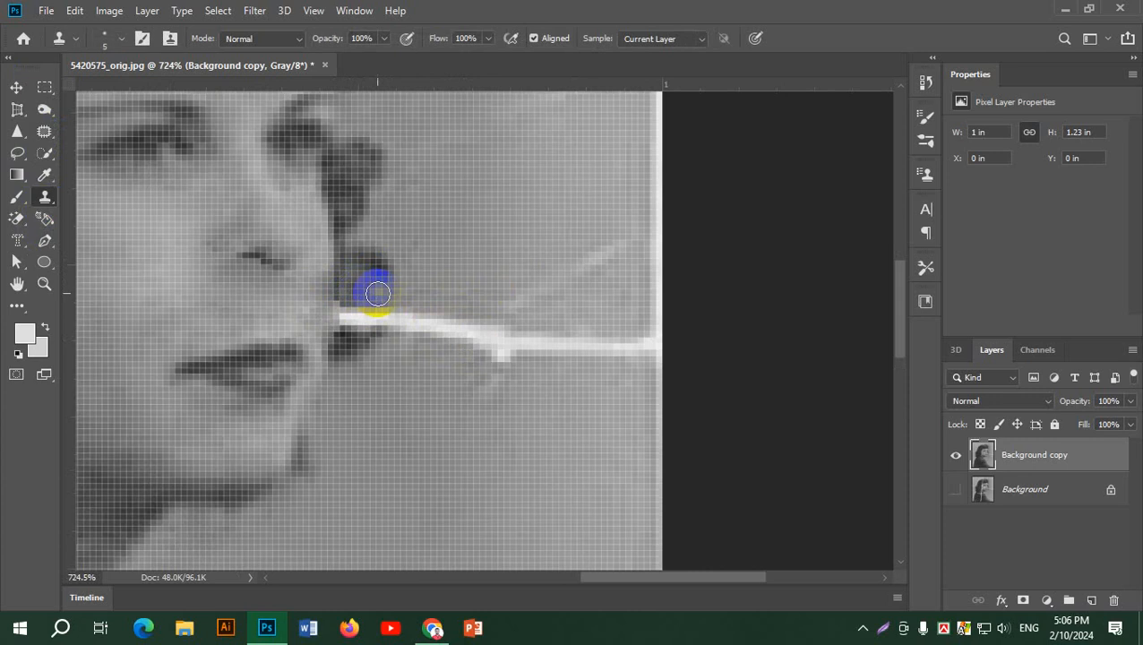
alt+click(378, 291)
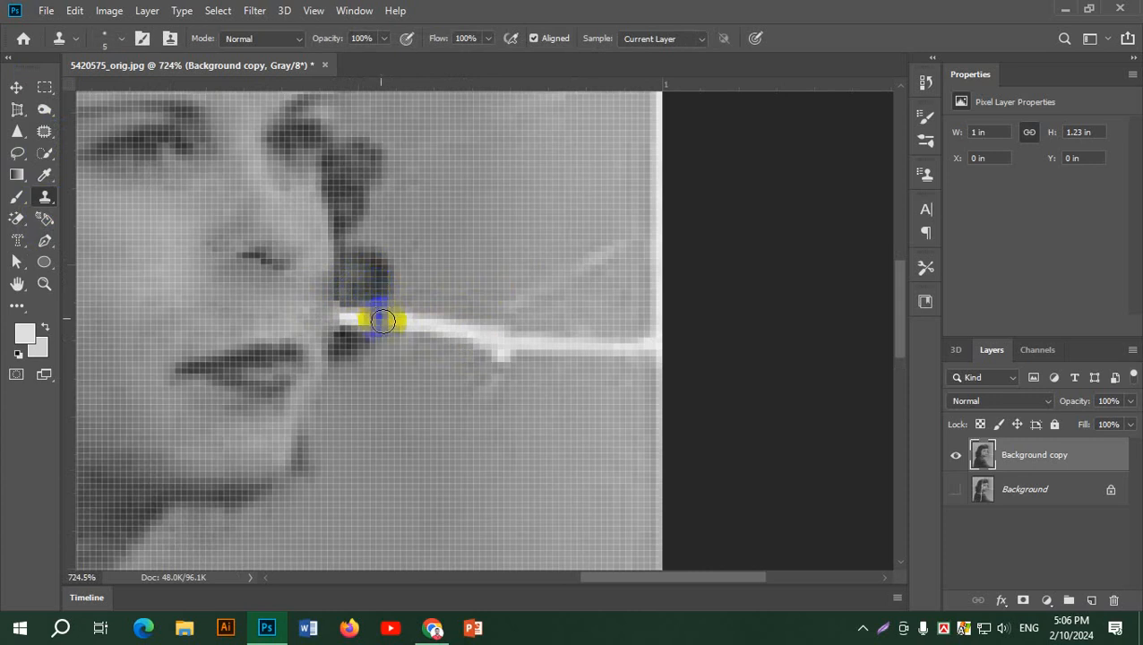
click(374, 322)
mouse_move(374, 322)
mouse_down()
mouse_move(379, 280)
mouse_move(381, 316)
mouse_move(341, 311)
mouse_move(342, 338)
mouse_up()
alt+click(378, 280)
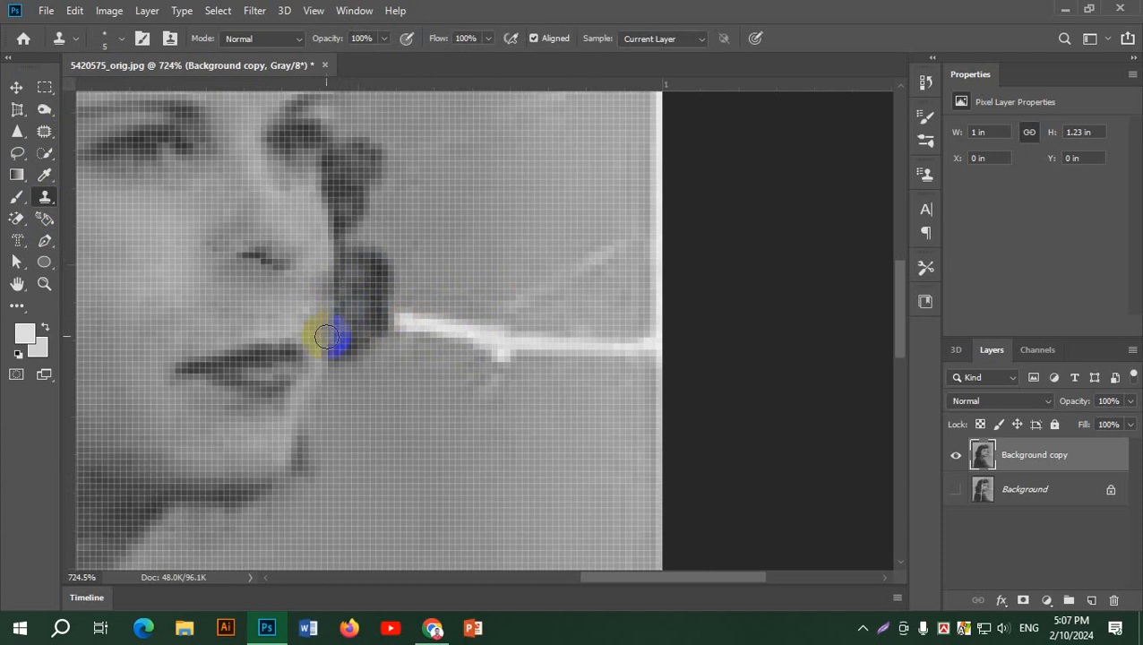
Step: Show the Background layer and toggle the Background copy's visibility repeatedly to compare the whole portrait before and after retouching
scroll(423, 277, down, 4)
scroll(428, 285, down, 4)
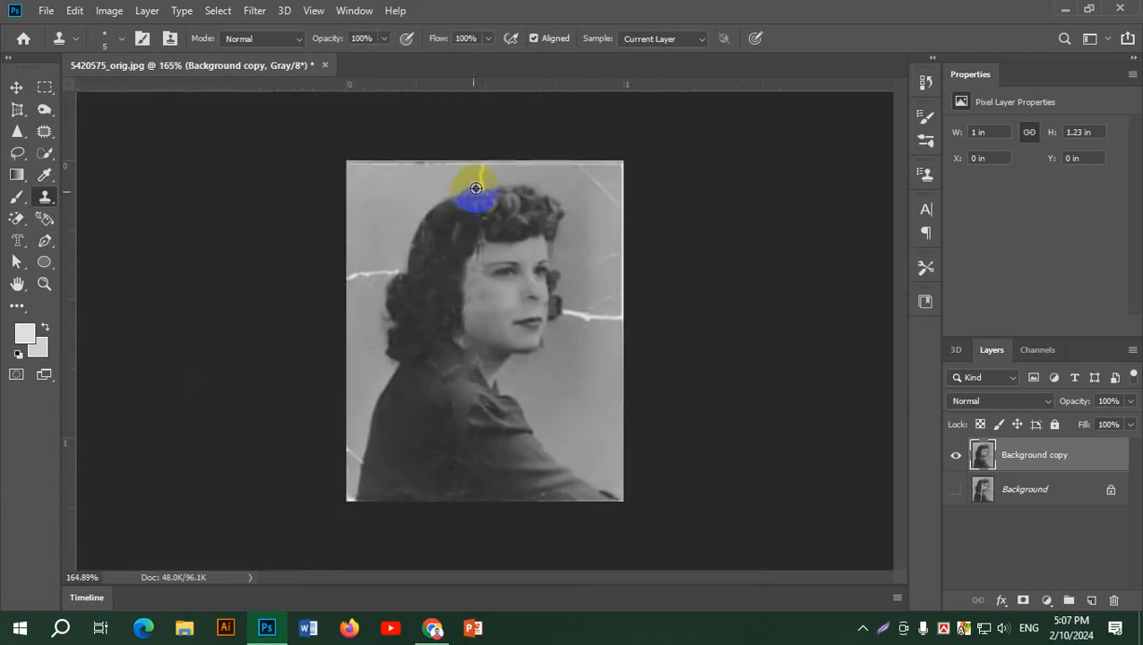
scroll(469, 184, up, 1)
scroll(524, 187, down, 1)
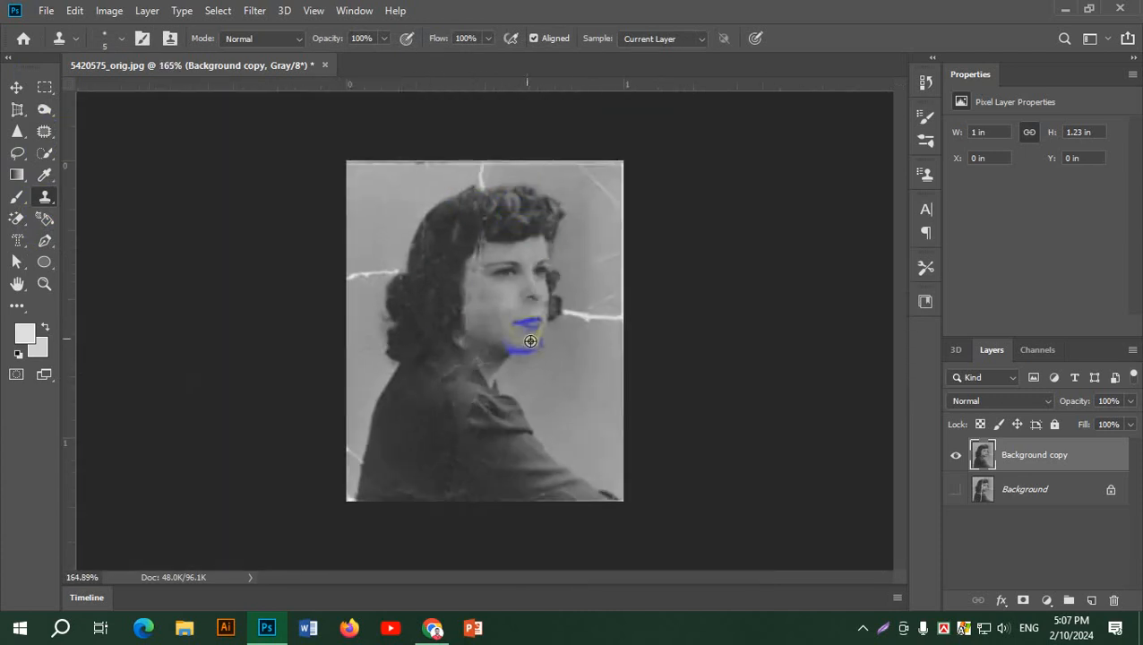
click(955, 455)
click(962, 495)
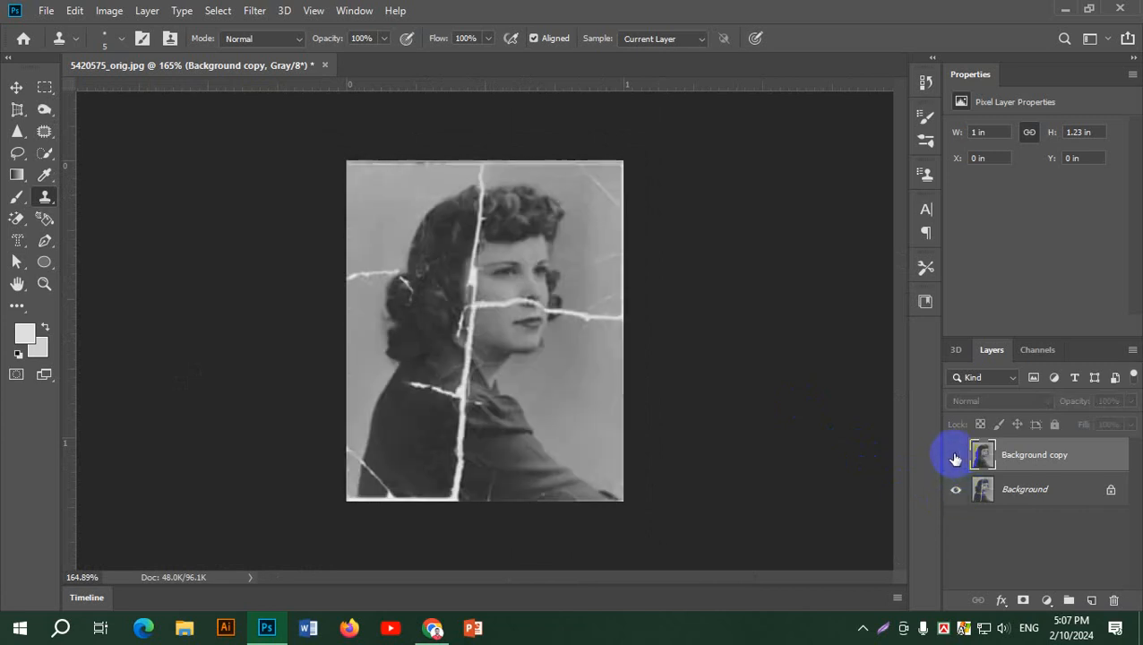
click(955, 456)
click(955, 457)
click(955, 457)
click(955, 457)
click(955, 457)
click(954, 457)
click(955, 457)
click(955, 457)
click(955, 456)
click(955, 457)
click(954, 457)
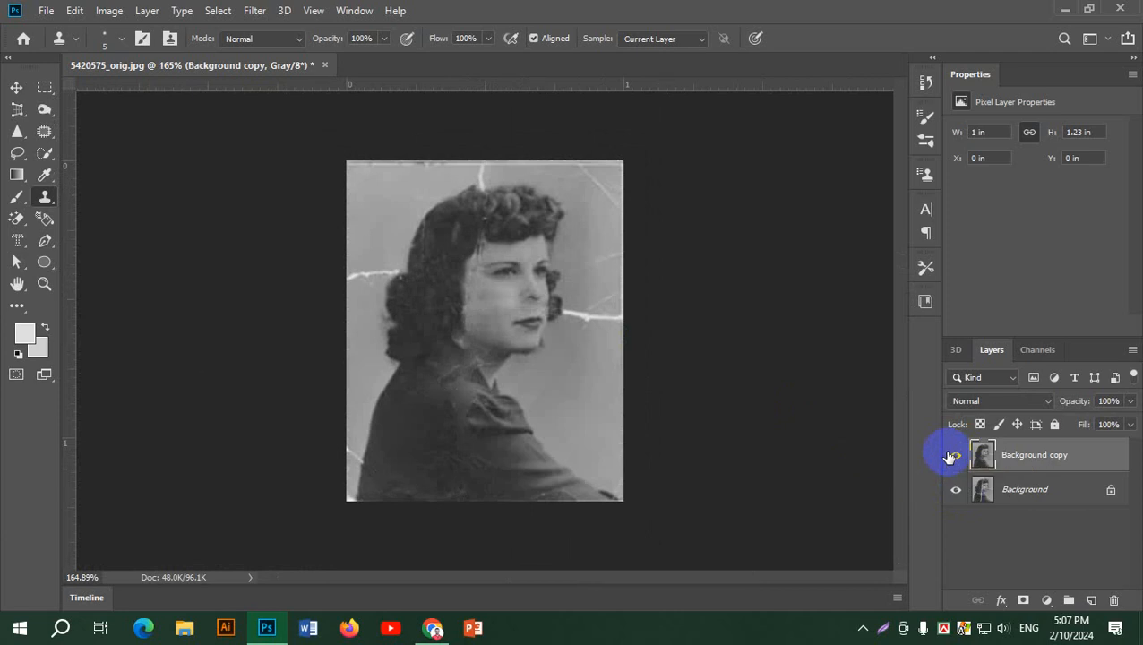
Step: Switch to Chrome and search Google Images for "image for restoration"
click(433, 628)
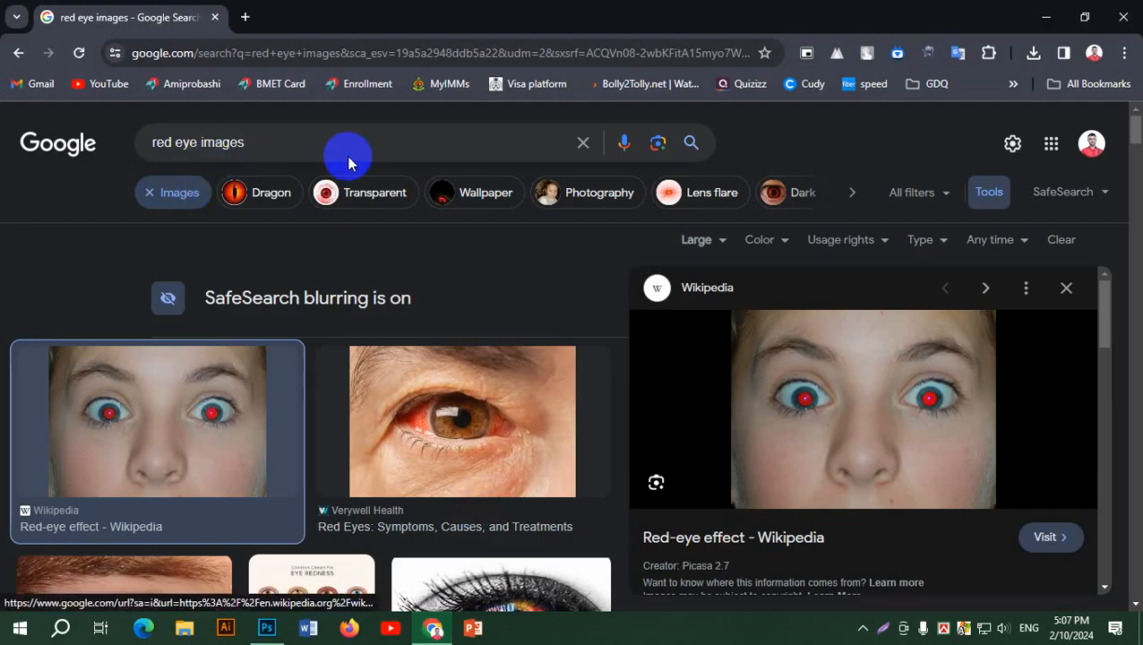
drag(347, 155, 61, 148)
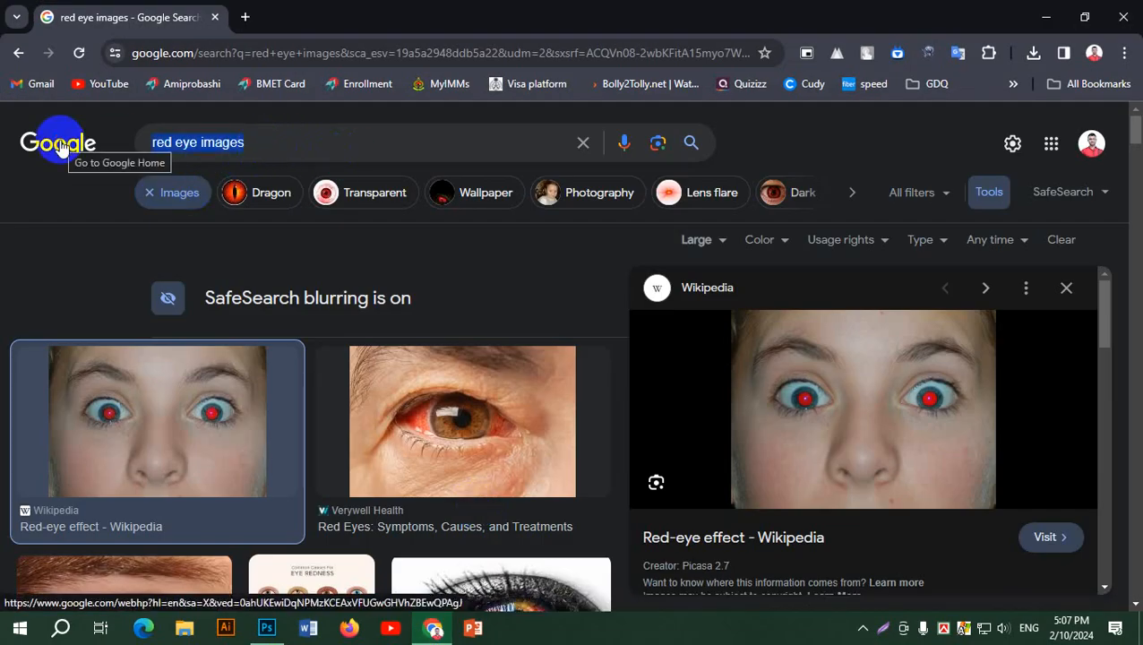
text(uimage)
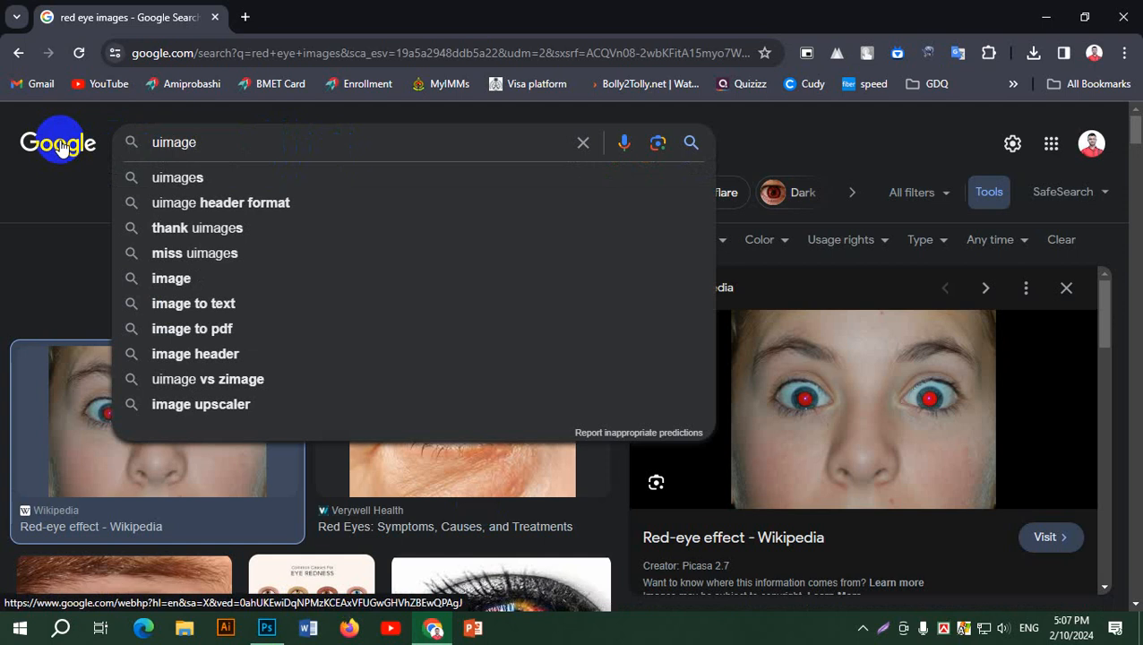
key(Home)
key(Delete)
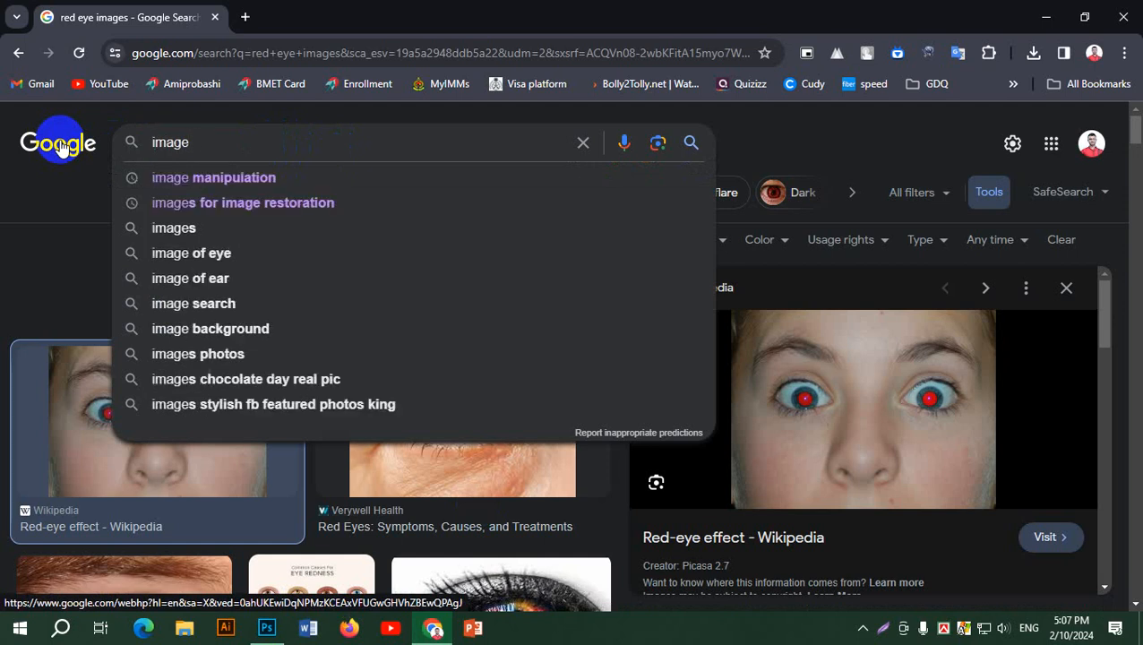
text(for res)
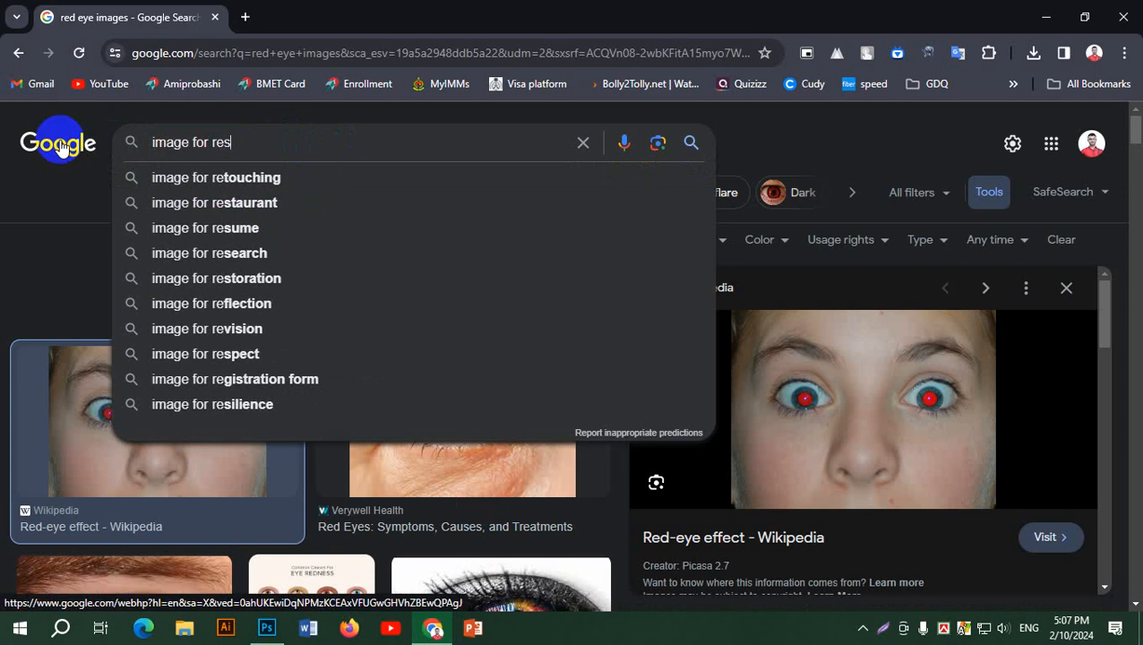
text(torati)
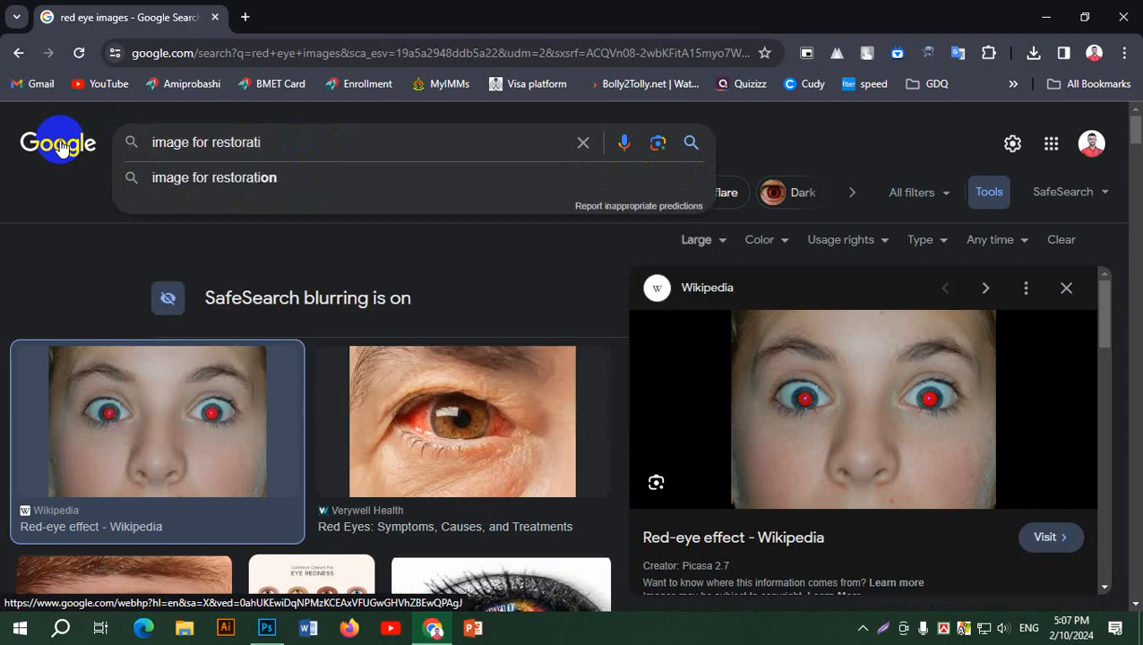
text(on)
key(Return)
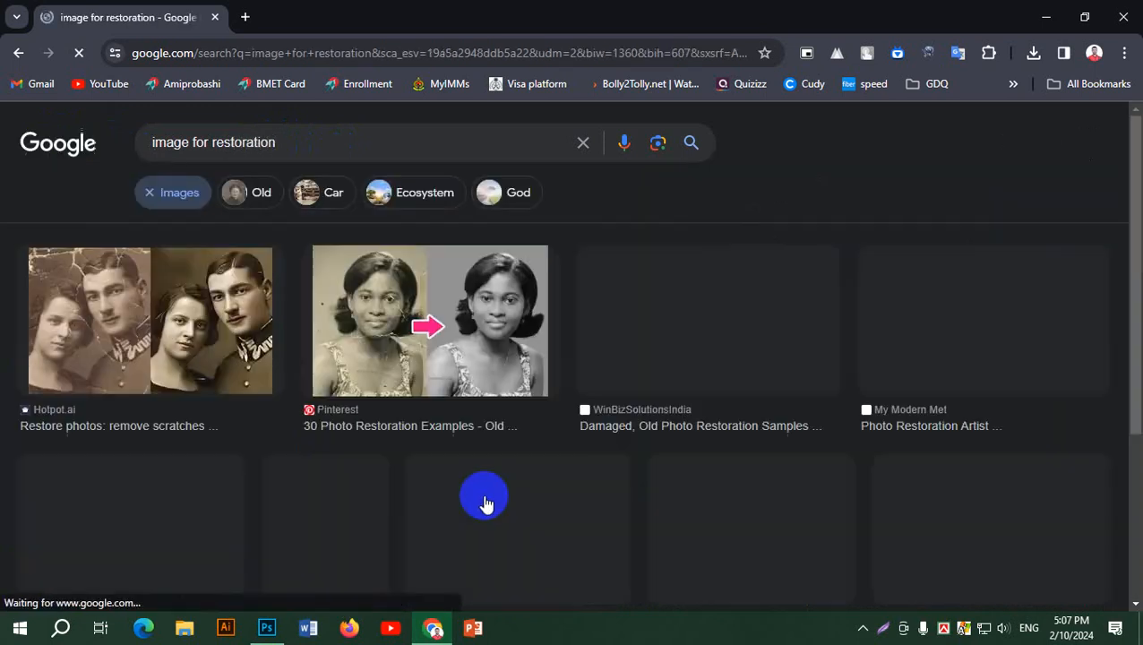
Step: Preview the cracked portrait from Product Packshot Photography UK in the results and open its image in a separate browser tab
scroll(638, 327, down, 4)
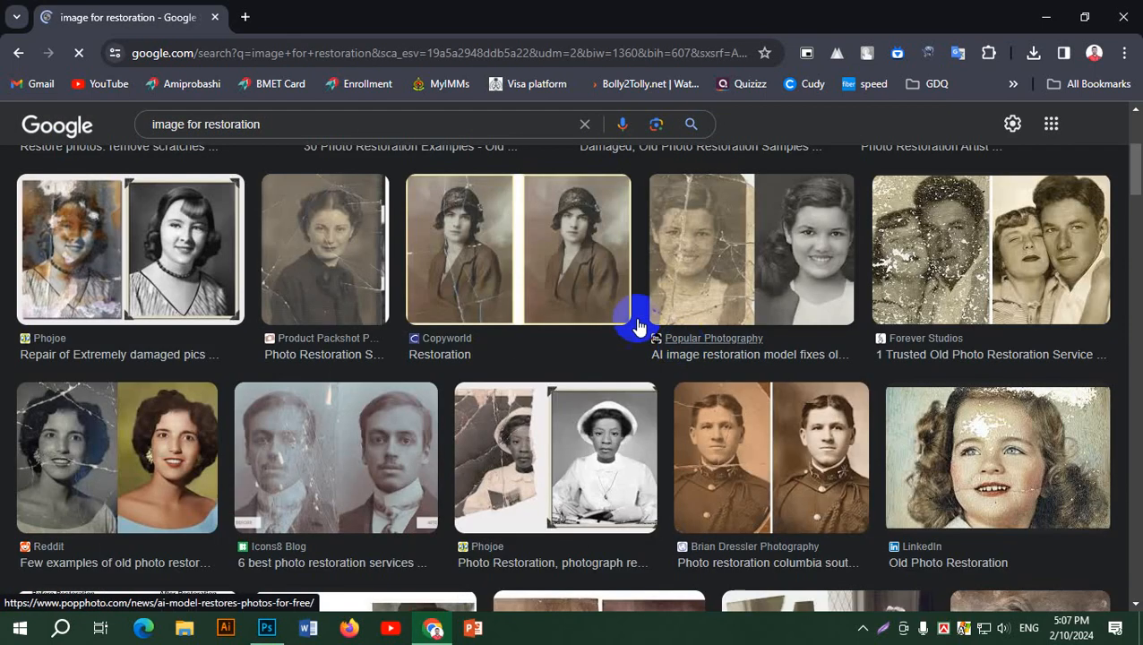
click(367, 259)
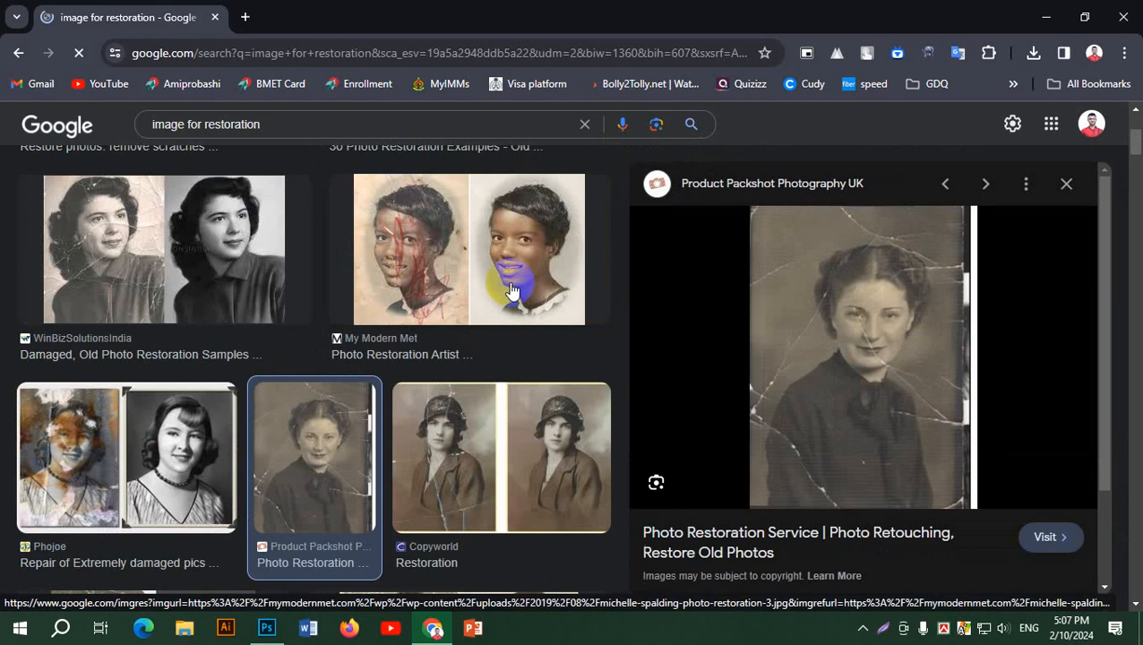
click(888, 387)
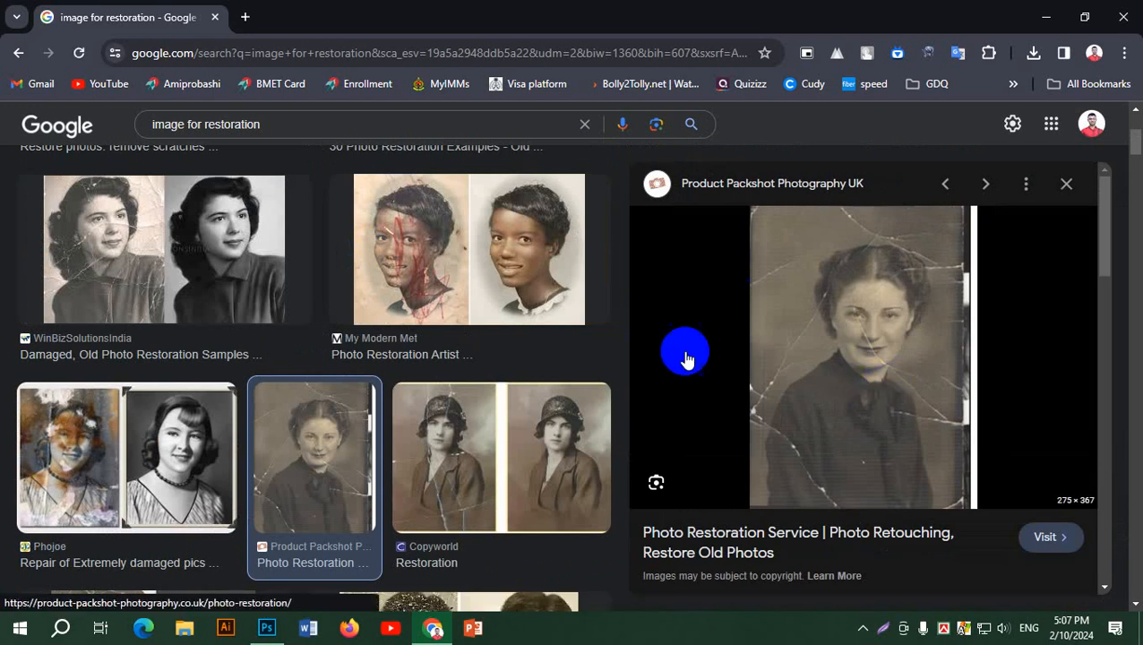
right_click(840, 284)
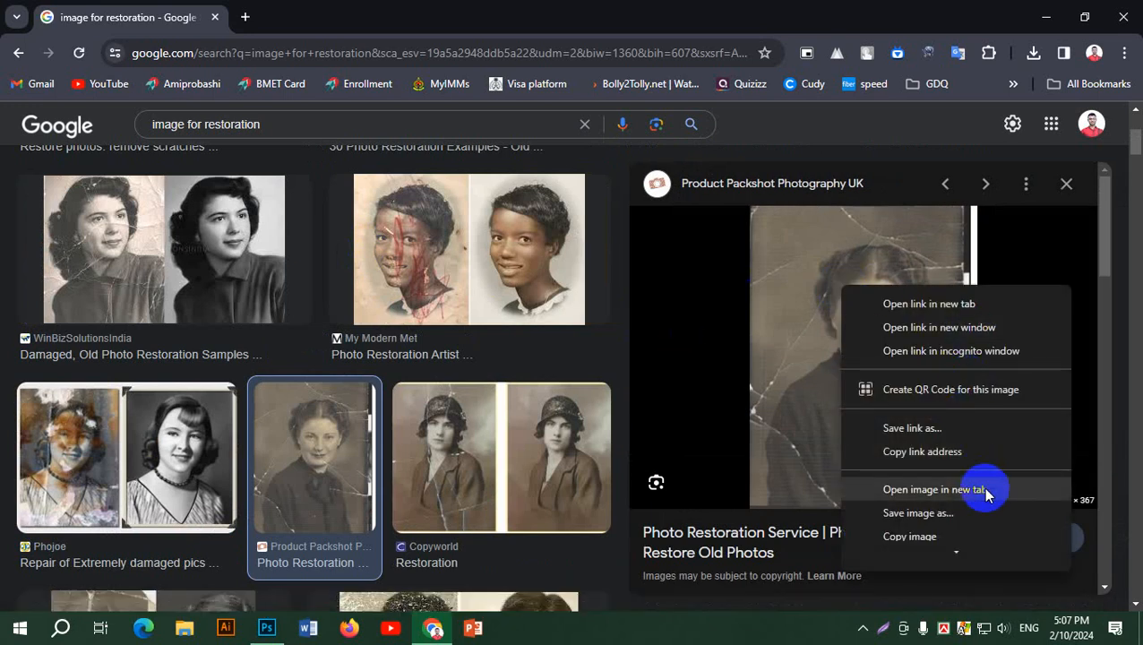
click(934, 490)
click(324, 10)
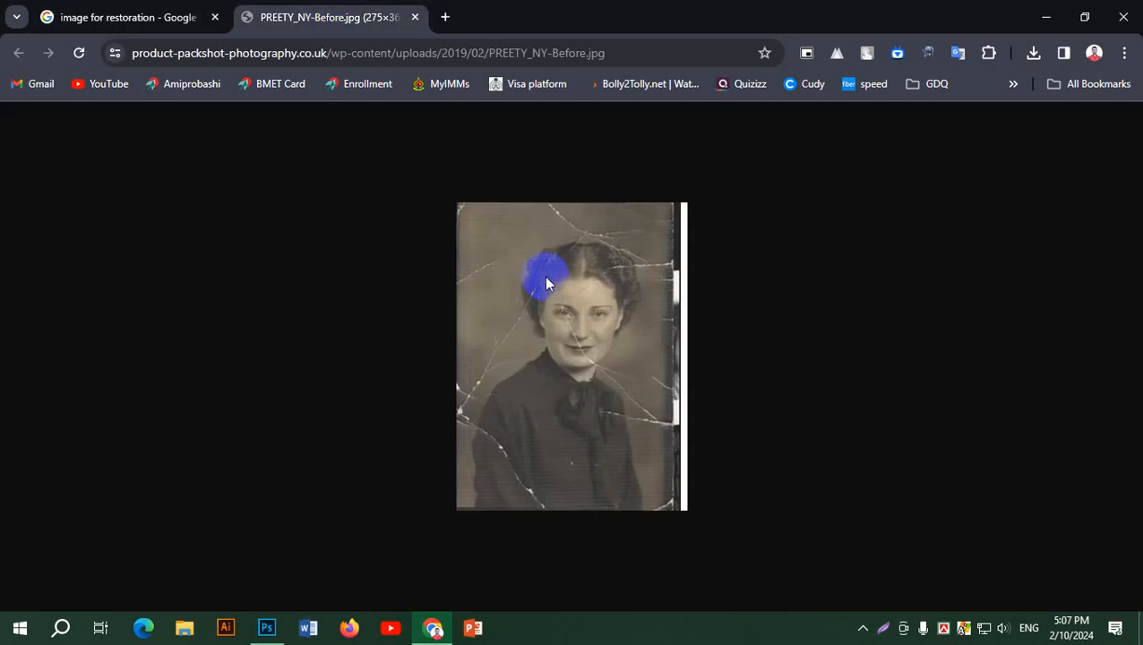
Step: Close the portrait's tab and browse further restoration results, choosing the Reddit before-and-after photo of a woman
right_click(546, 282)
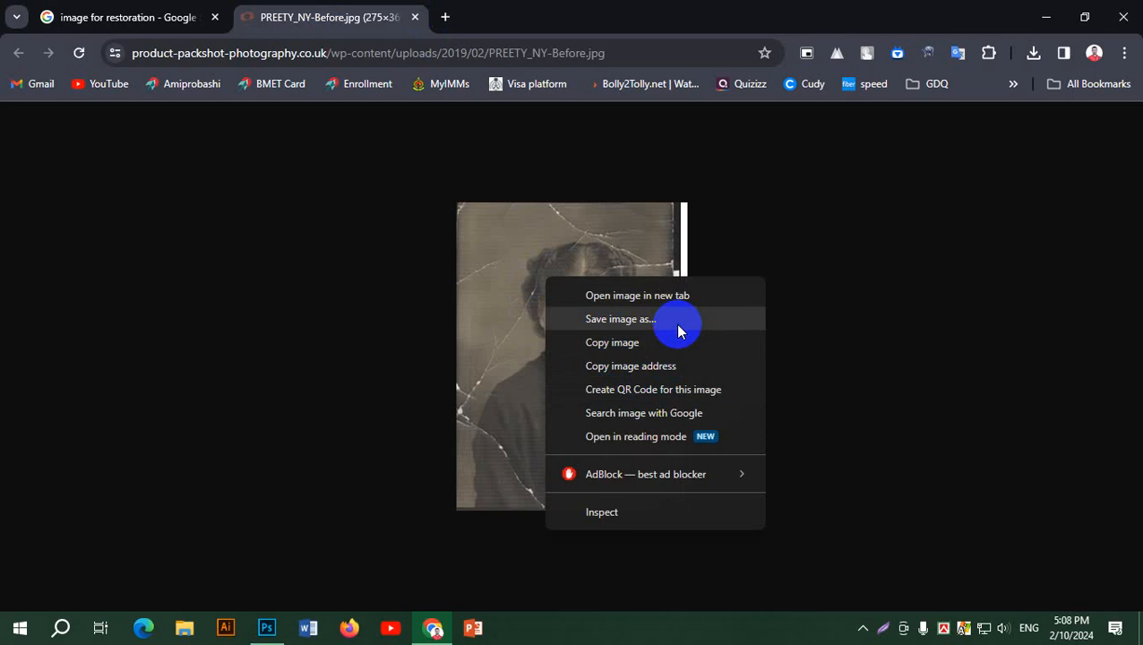
click(596, 235)
middle_click(348, 7)
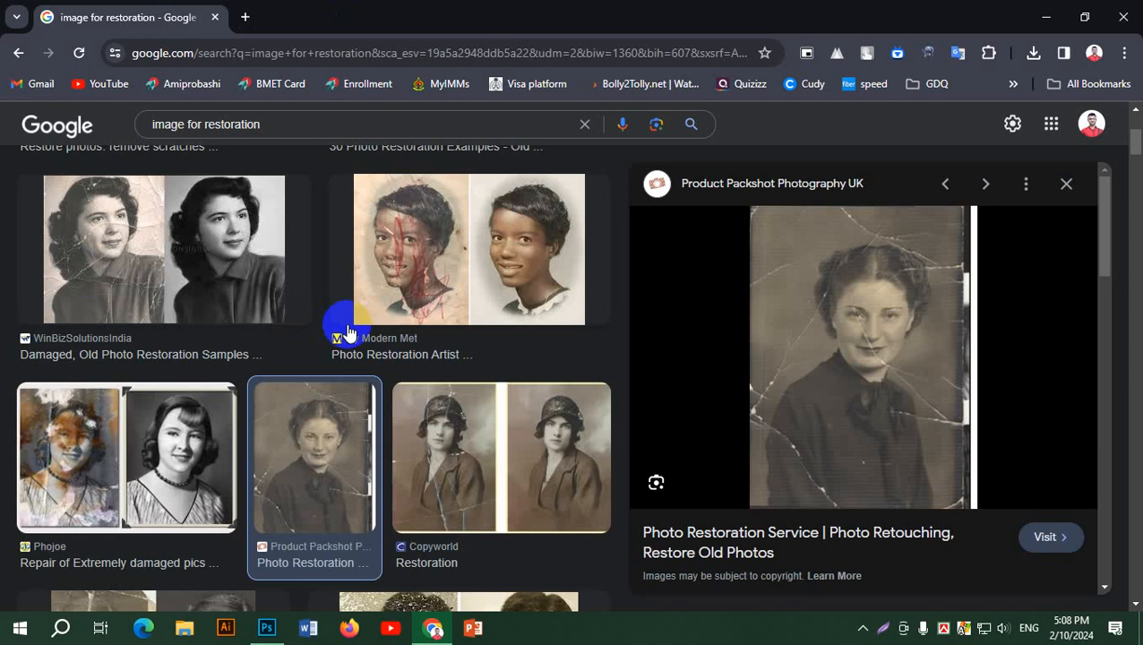
scroll(358, 324, down, 5)
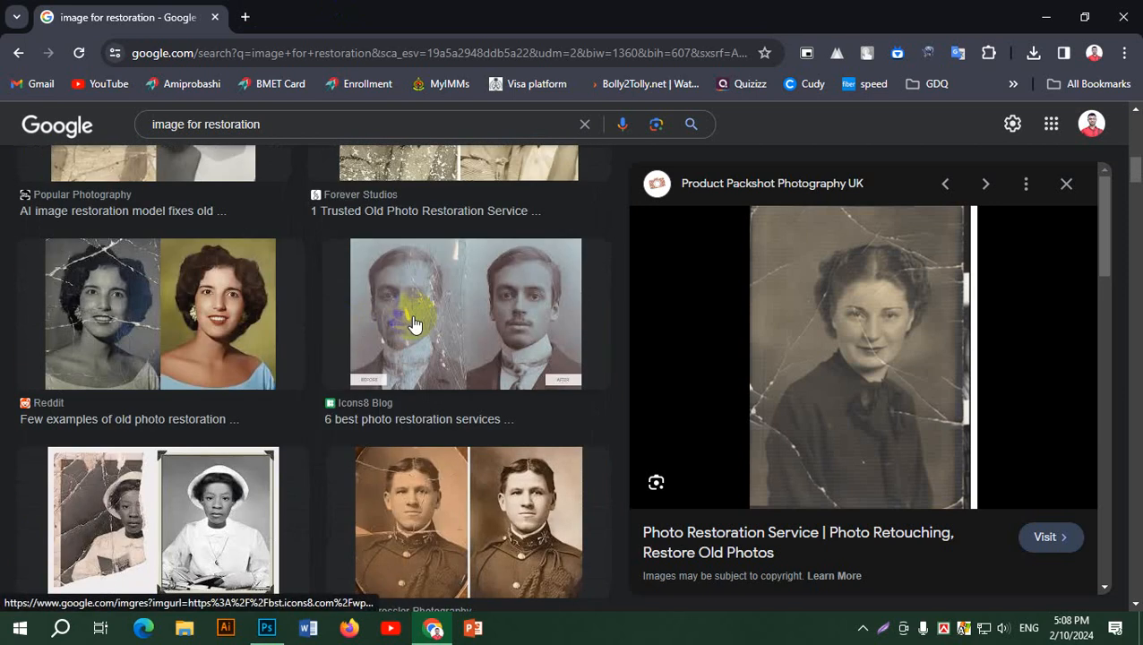
click(107, 318)
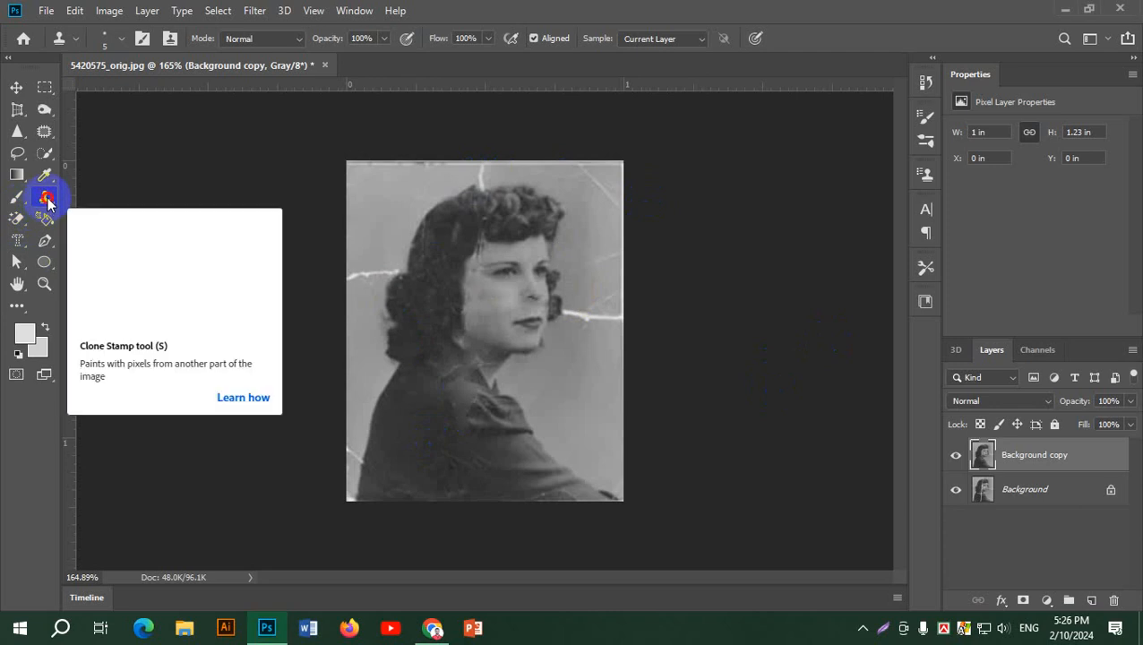
Step: Return to Photoshop and show the stamp tool variants, then examine the portrait's remaining background cracks up close
drag(47, 202, 46, 194)
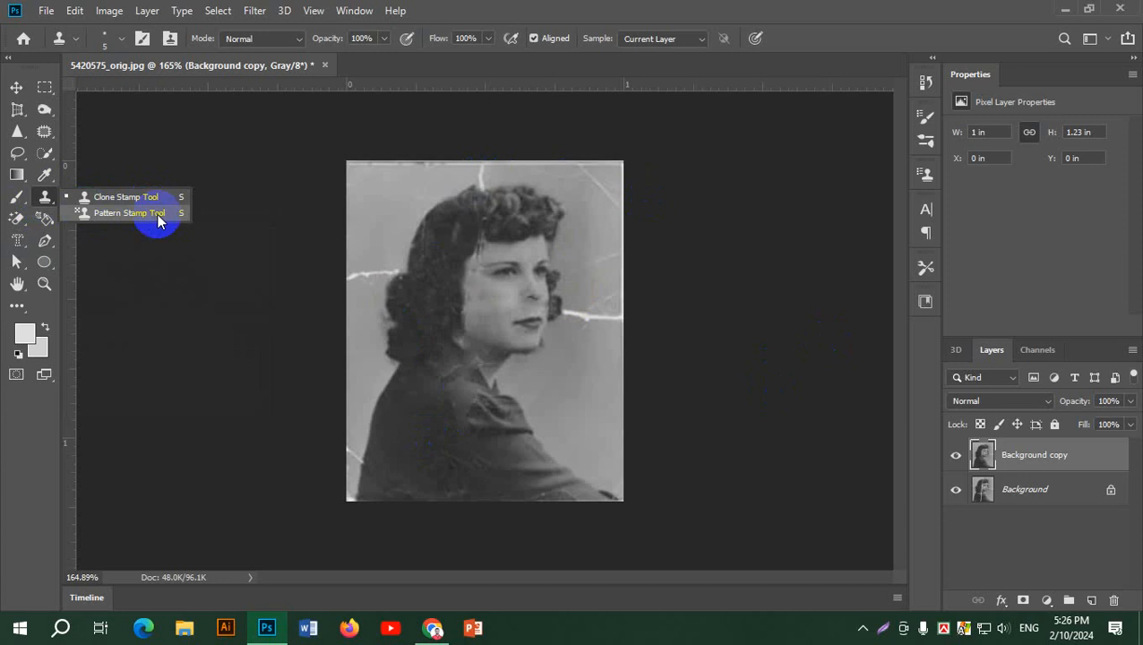
click(45, 197)
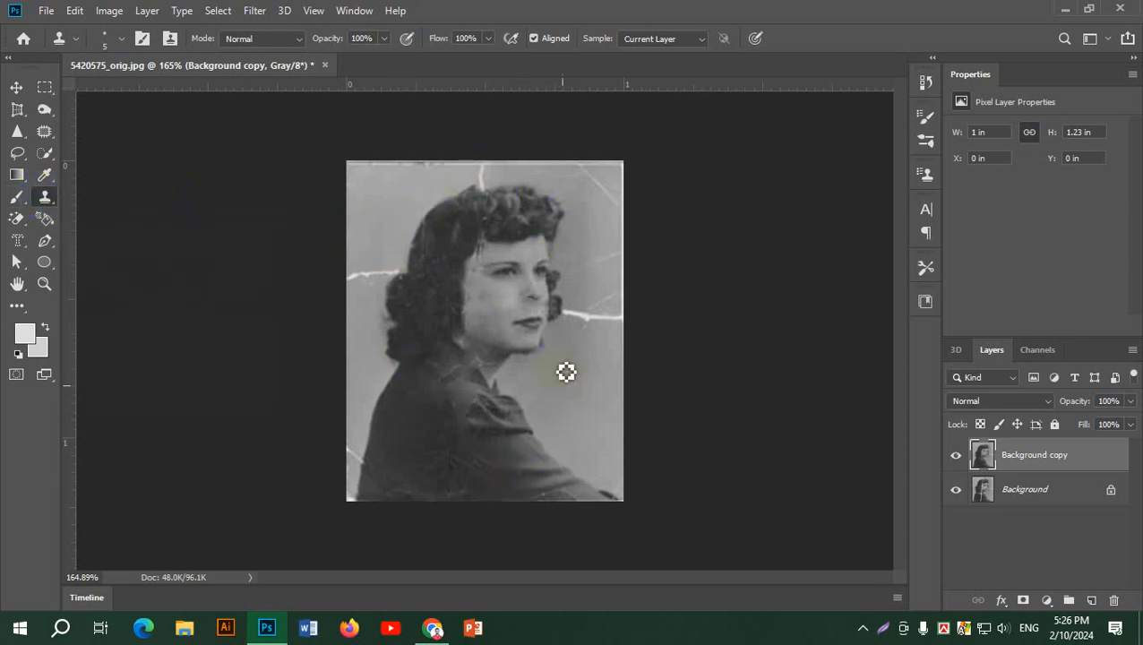
scroll(584, 318, up, 5)
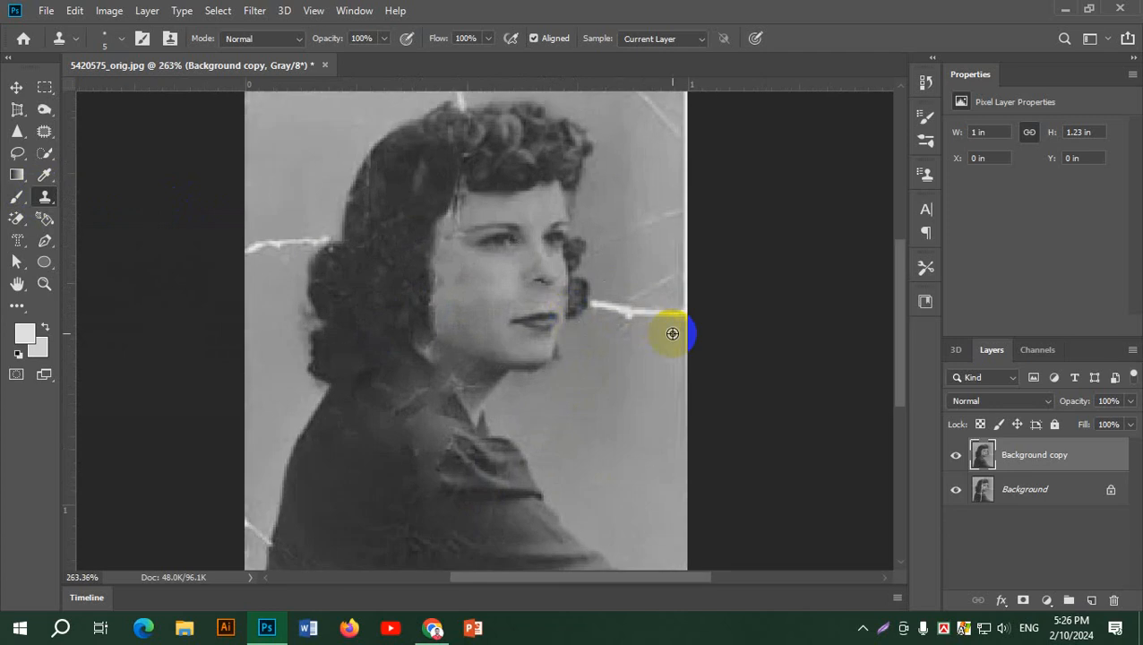
scroll(672, 333, down, 5)
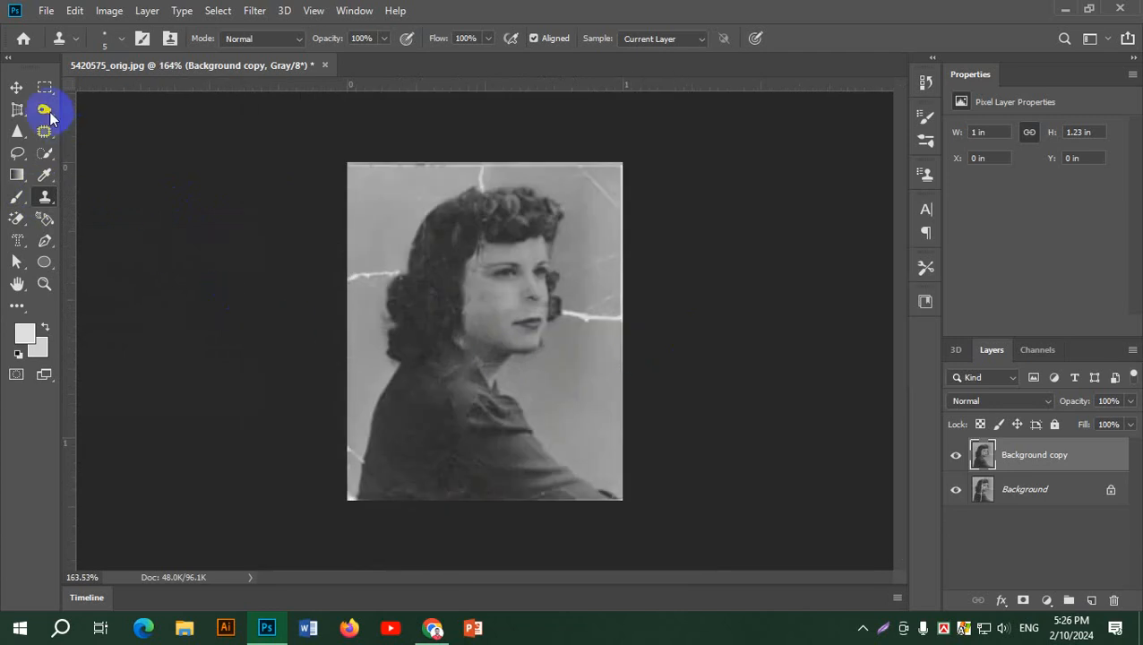
Step: Activate the Quick Selection Tool and enlarge its brush to size 30
click(46, 154)
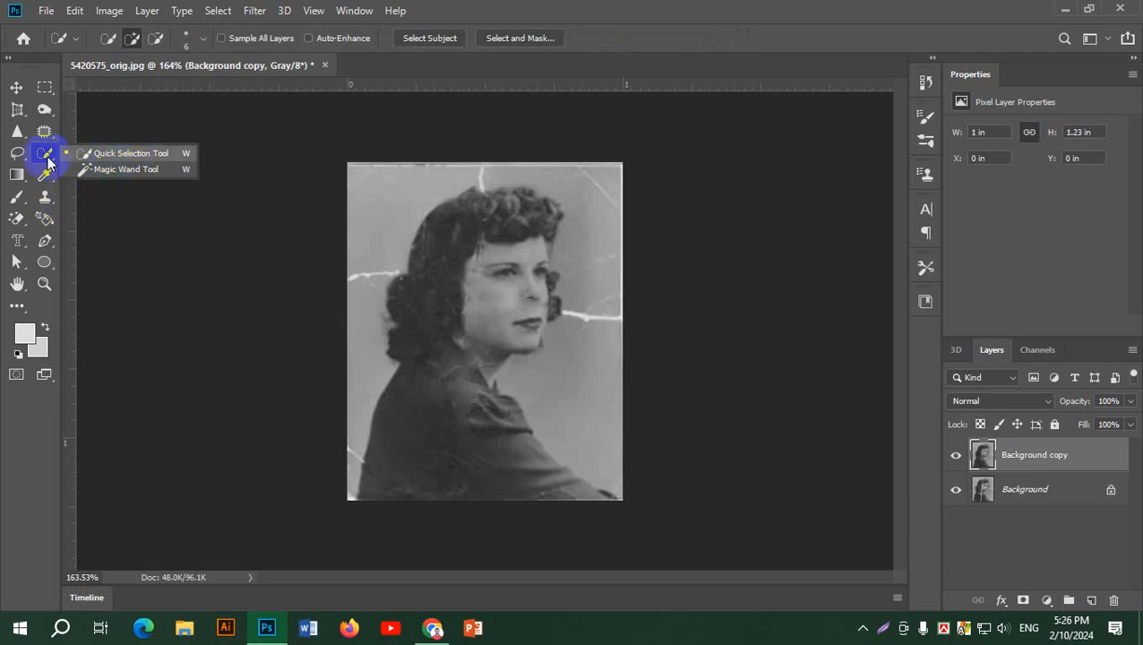
click(131, 150)
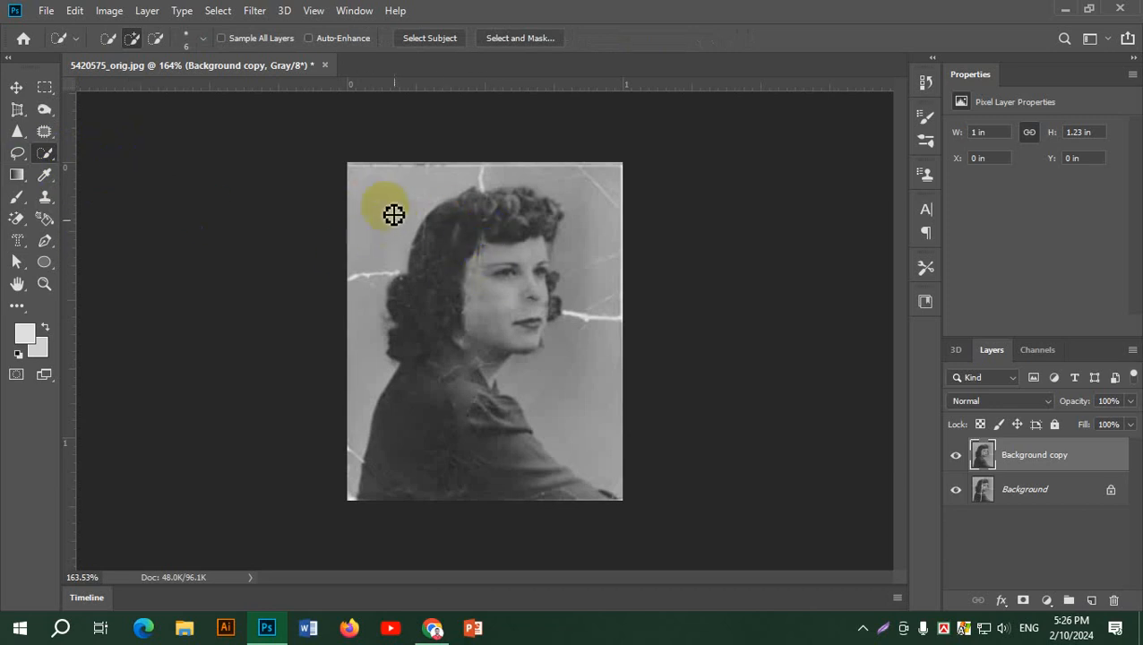
scroll(392, 217, up, 3)
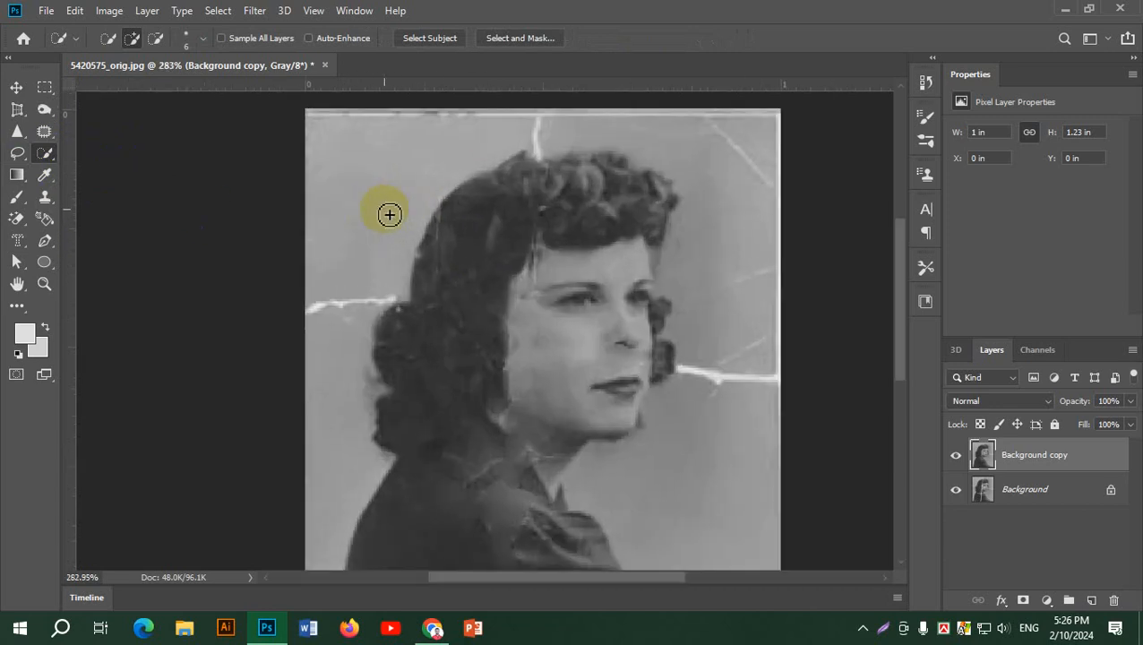
scroll(392, 217, down, 2)
scroll(392, 218, up, 1)
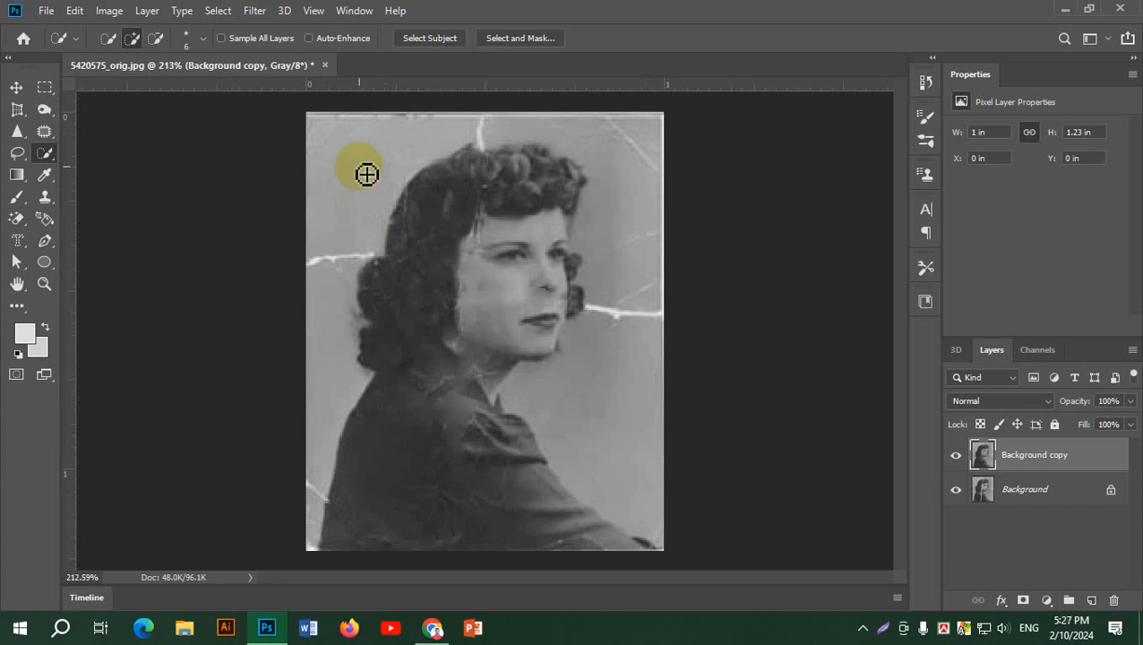
key(bracketright)
key(bracketright)
key(bracketright)
key(bracketright)
key(bracketright)
key(bracketright)
key(bracketright)
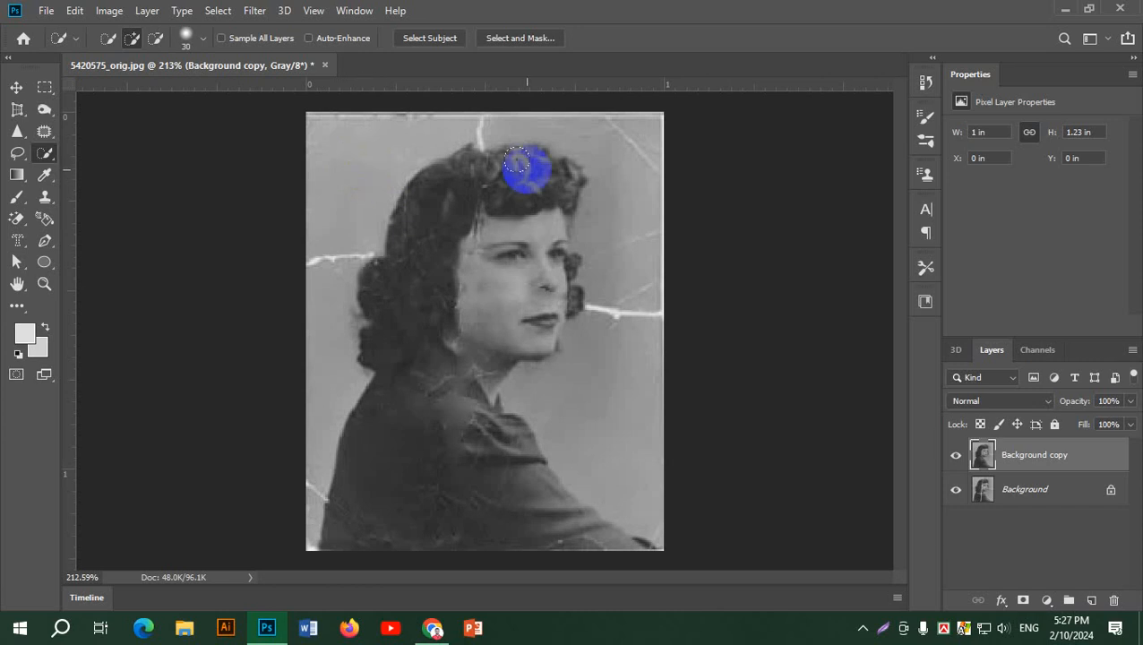
Step: Paint a quick selection over the woman's hair and clothing, switch to New selection mode, and deselect
mouse_move(517, 162)
mouse_down()
mouse_move(456, 218)
mouse_move(421, 372)
mouse_up()
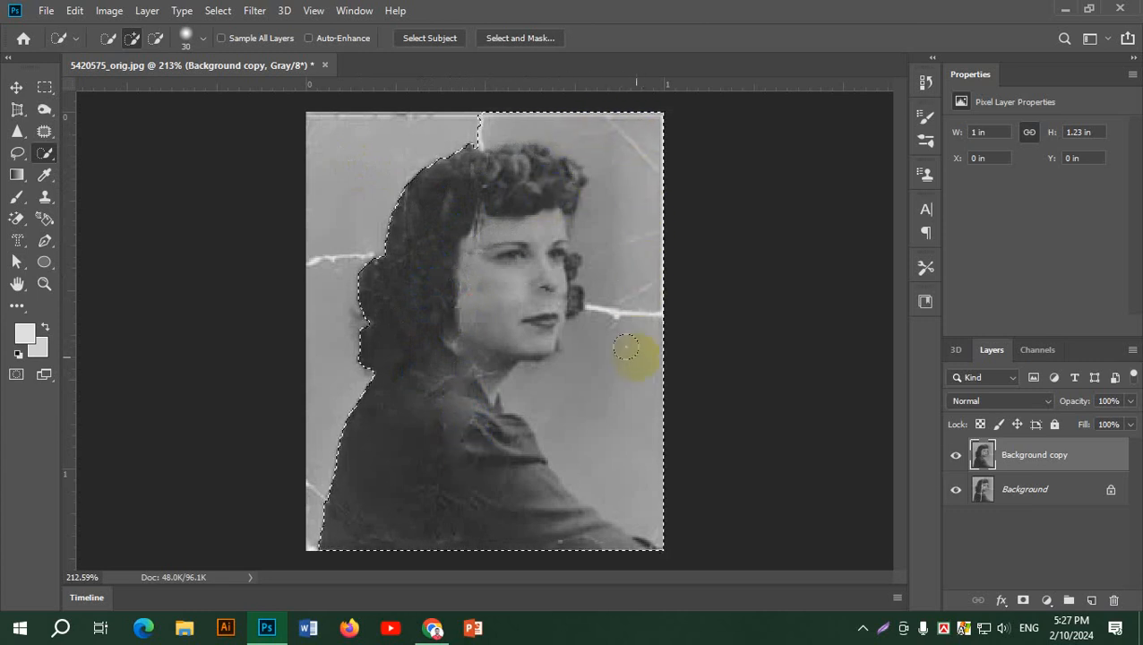
click(107, 37)
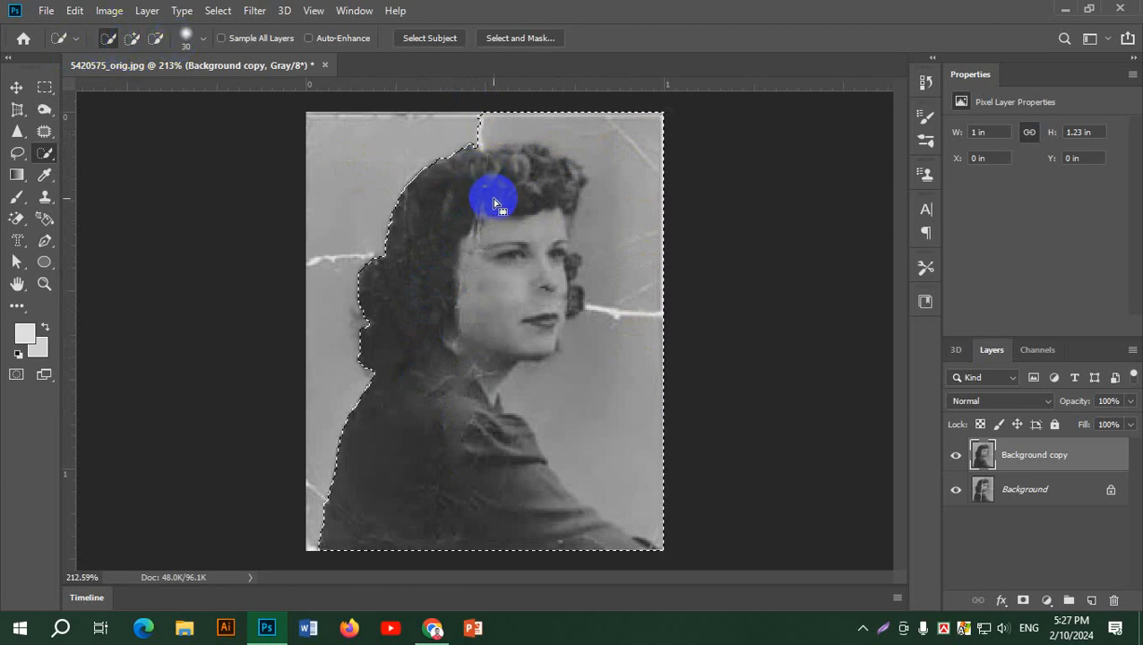
key(ctrl+d)
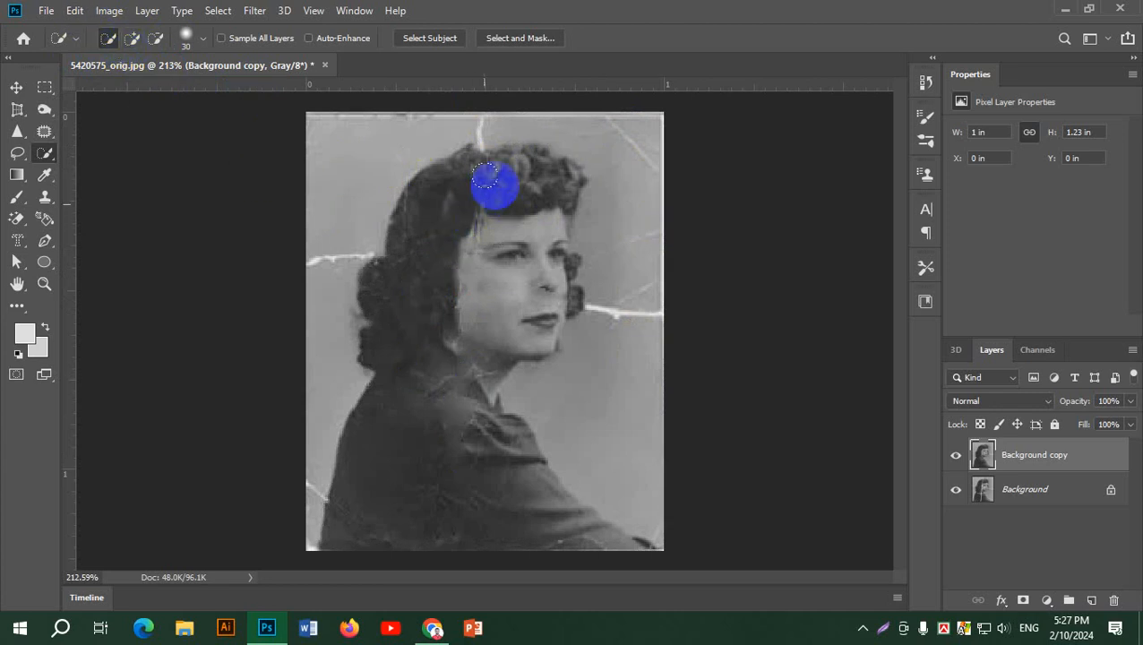
Step: Paint a new quick selection over the woman, and add the background behind her head in Add to selection mode
mouse_move(490, 183)
mouse_down()
mouse_move(452, 231)
mouse_move(439, 343)
mouse_up()
drag(425, 423, 523, 165)
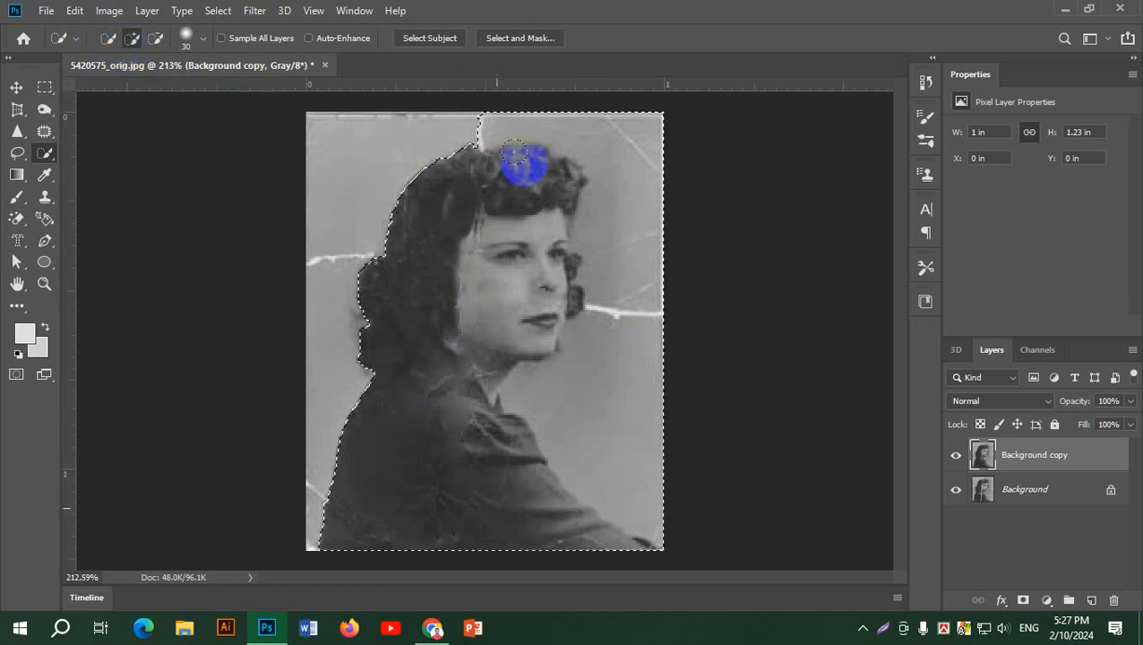
drag(522, 358, 460, 183)
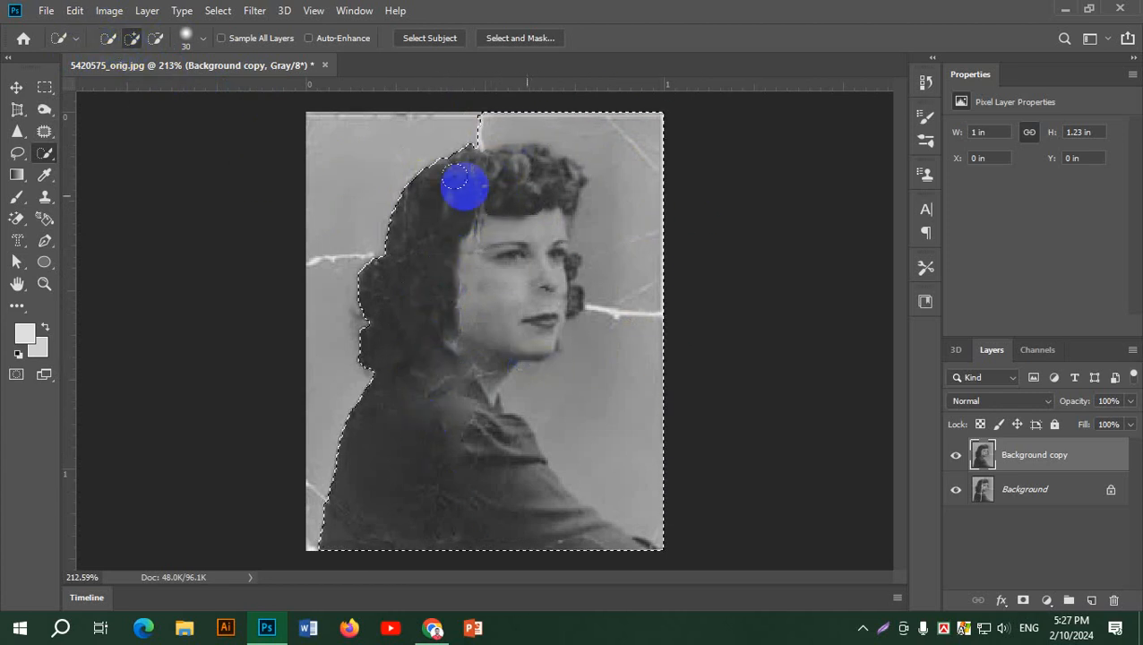
click(133, 40)
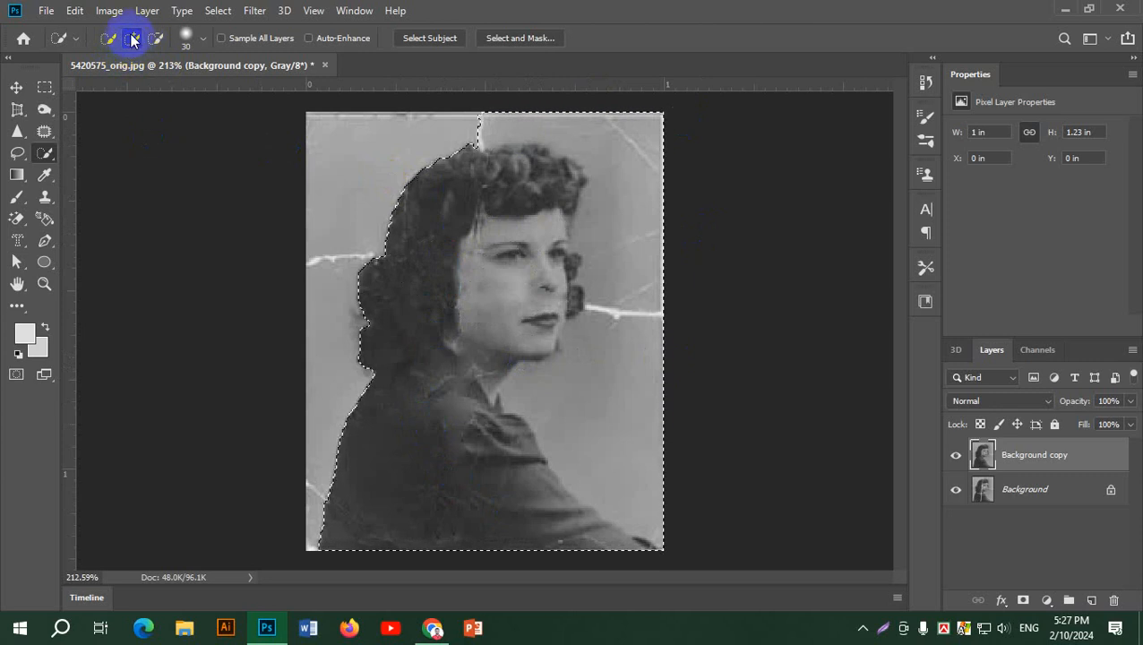
mouse_move(309, 166)
mouse_down()
mouse_move(327, 160)
mouse_move(334, 209)
mouse_move(334, 160)
mouse_move(368, 183)
mouse_up()
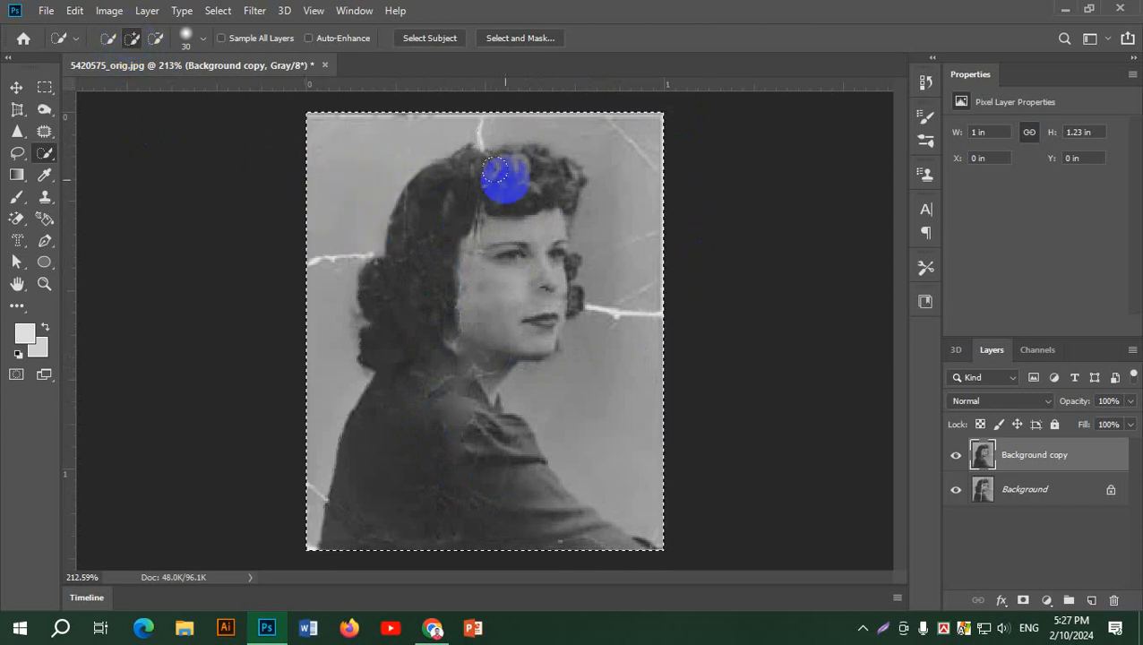
Step: Paint the whole selection away in Subtract from selection mode, and switch back to Add to selection mode
click(156, 39)
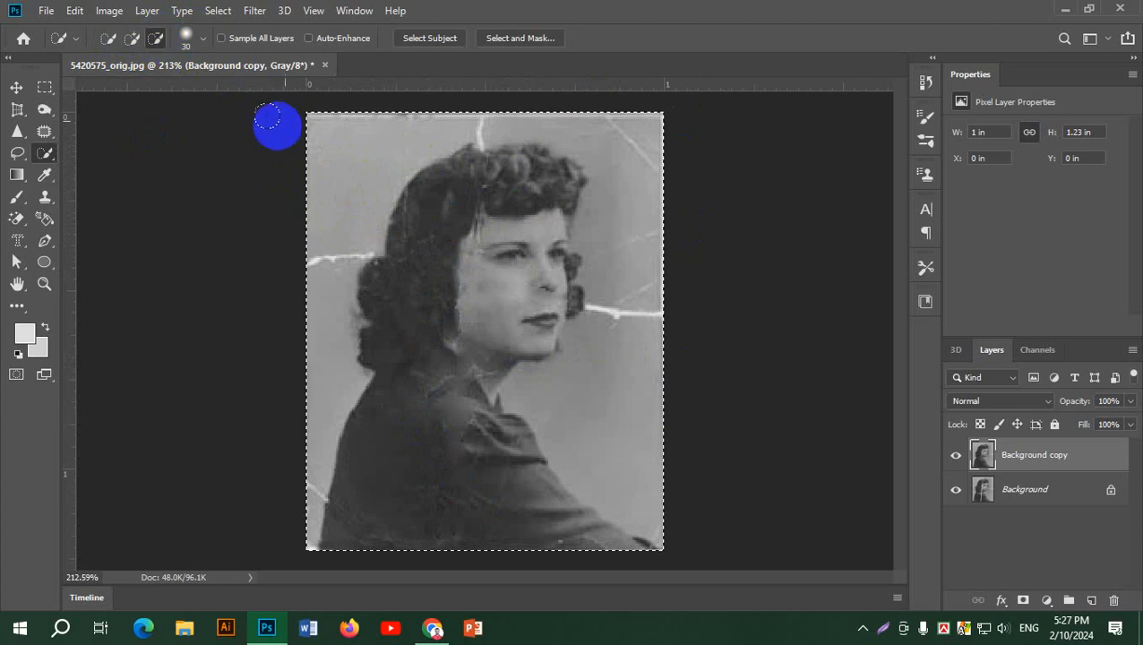
mouse_move(267, 116)
mouse_down()
mouse_move(335, 135)
mouse_move(402, 127)
mouse_move(335, 223)
mouse_move(311, 390)
mouse_move(317, 128)
mouse_move(422, 111)
mouse_move(560, 108)
mouse_move(611, 133)
mouse_move(626, 279)
mouse_move(615, 348)
mouse_up()
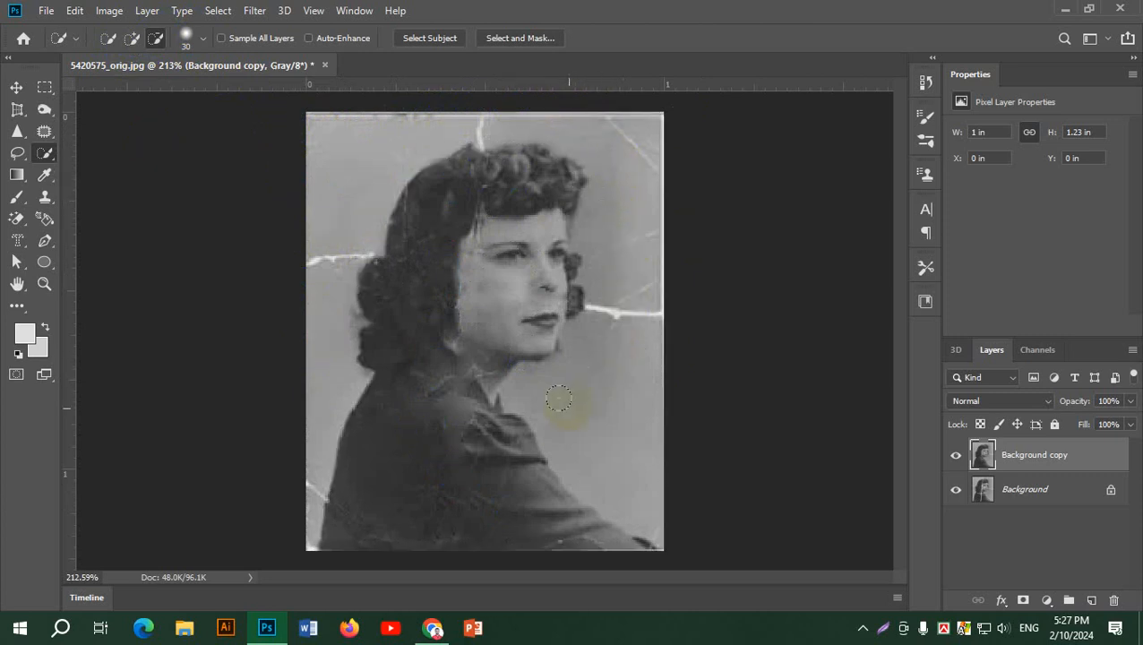
click(135, 39)
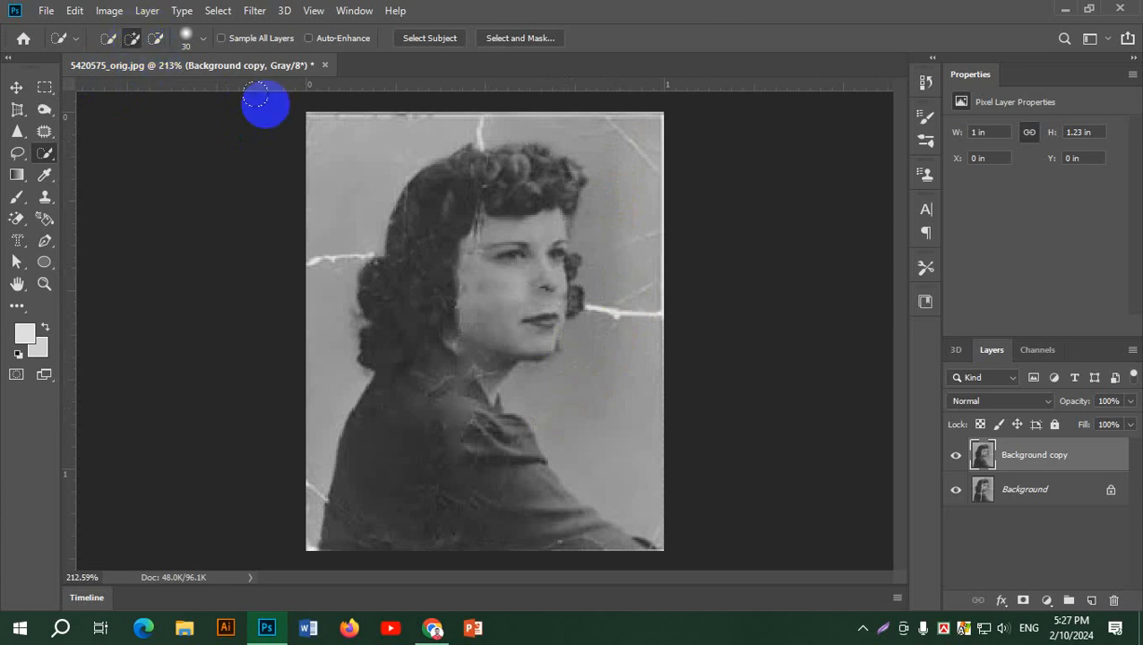
Step: Set the selection brush hardness to 100% and paint a quick selection over the woman from her hair to her clothing
click(204, 42)
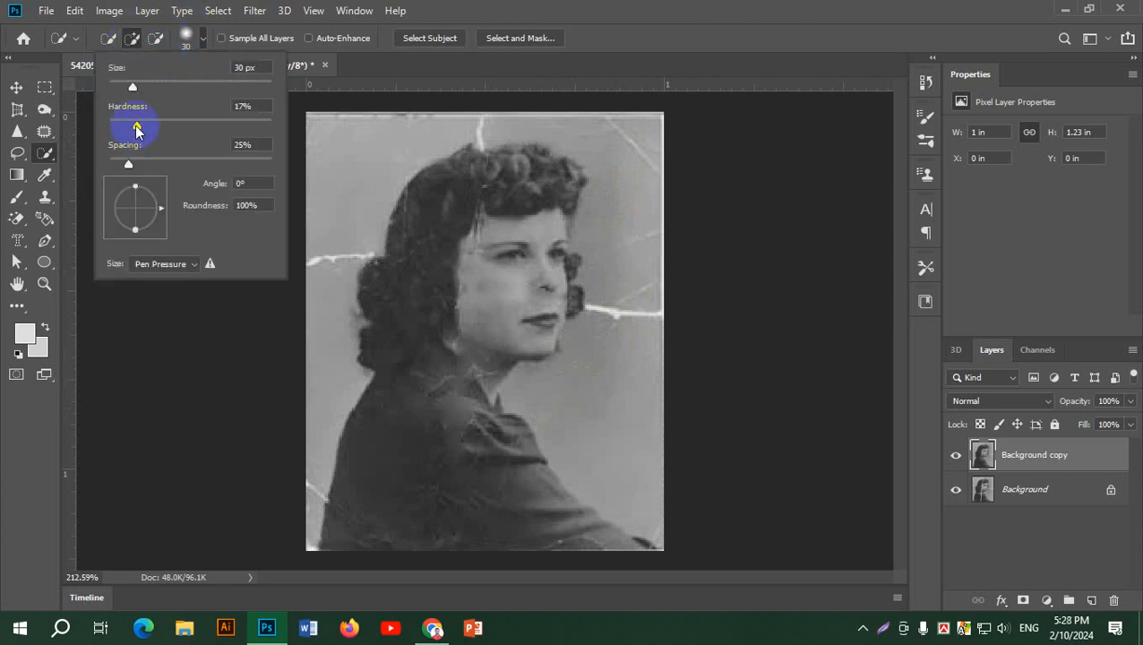
drag(136, 128, 309, 133)
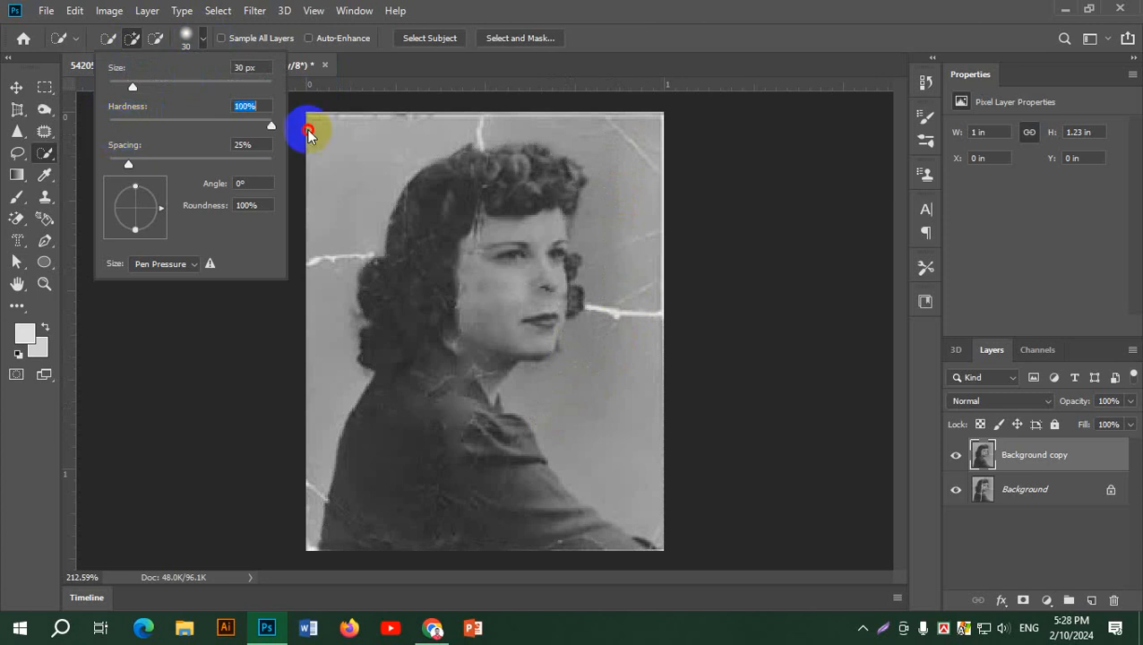
click(203, 40)
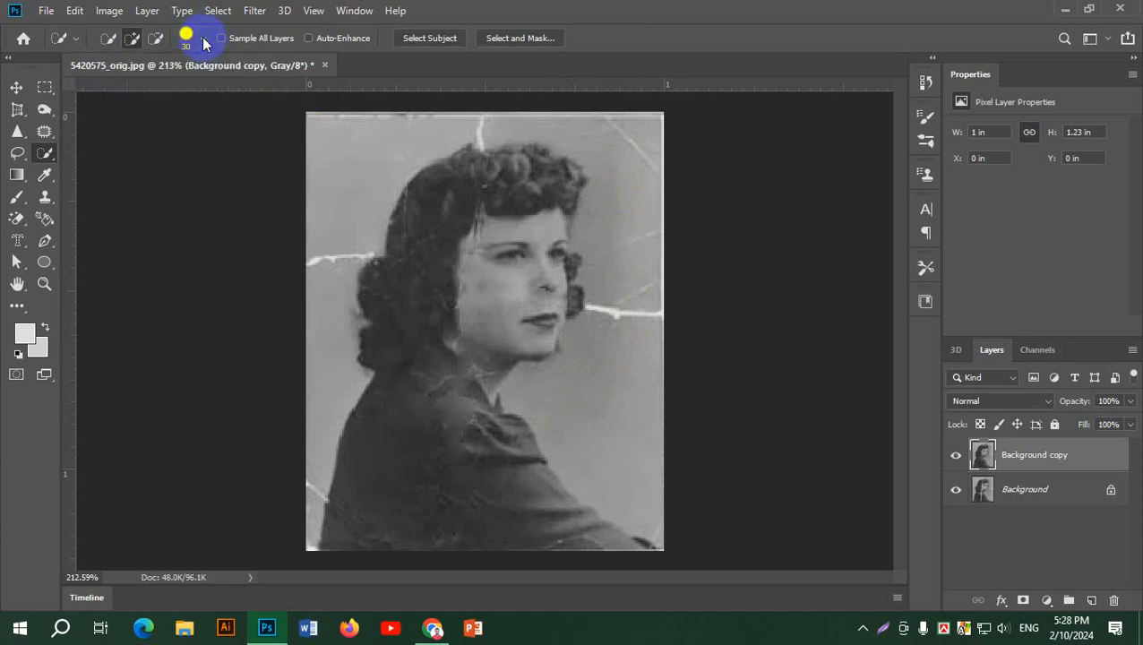
mouse_move(515, 196)
mouse_down()
mouse_move(465, 258)
mouse_move(451, 335)
mouse_move(458, 433)
mouse_move(482, 465)
mouse_move(558, 510)
mouse_move(526, 485)
mouse_up()
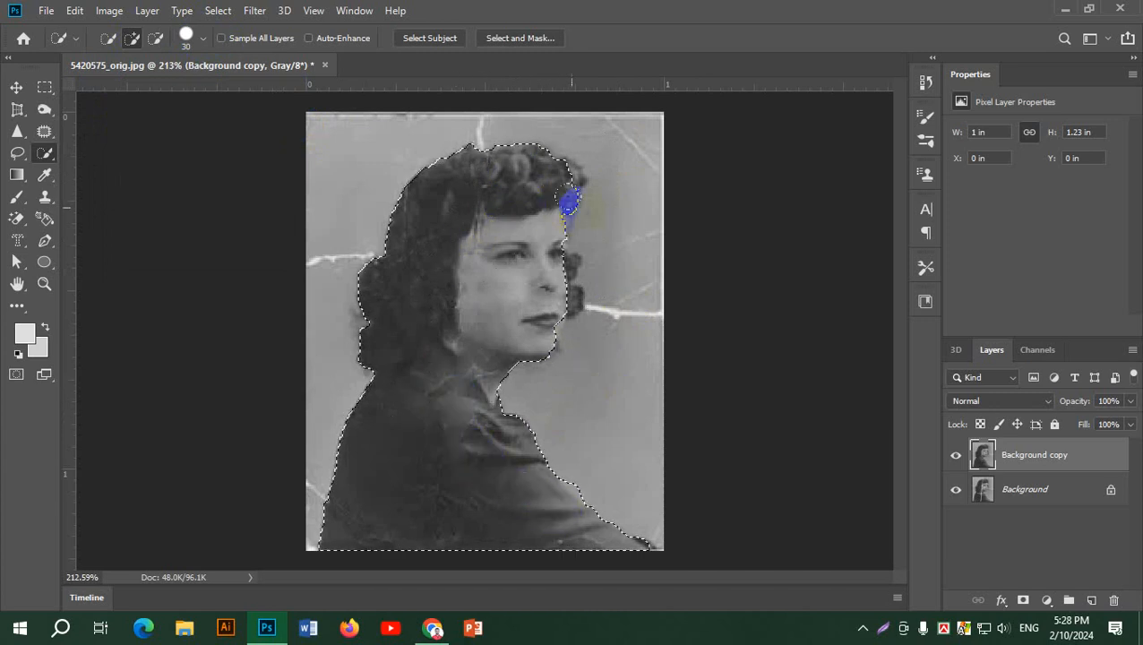
Step: Lower the brush hardness to 16% and add the background behind the woman's hair to the selection
click(186, 37)
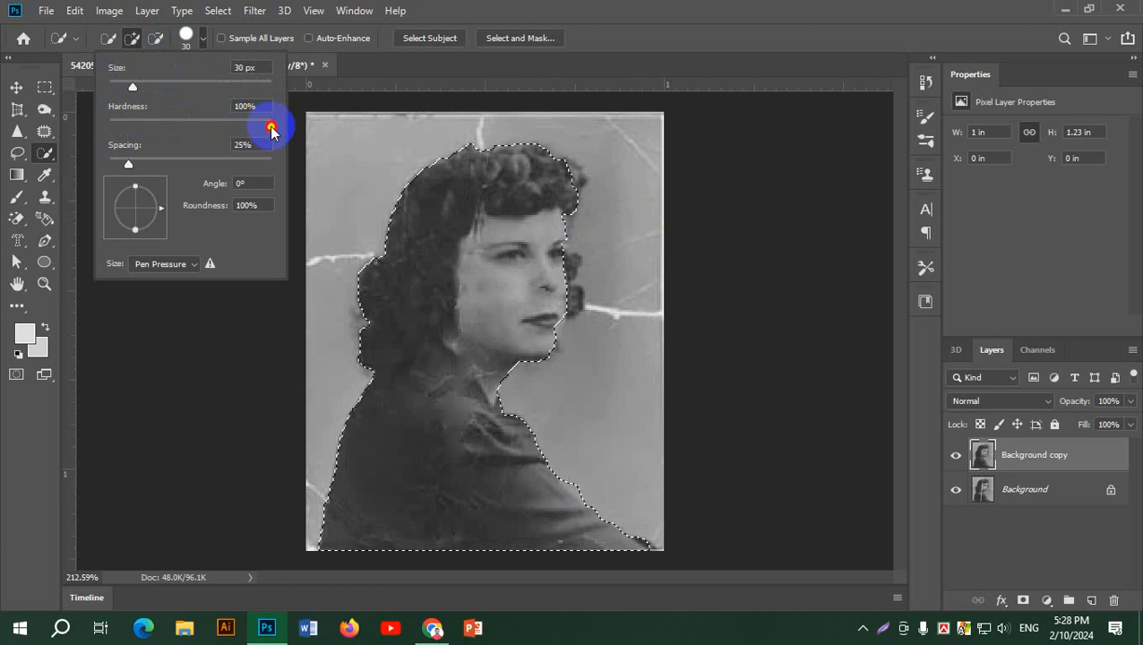
drag(271, 126, 135, 134)
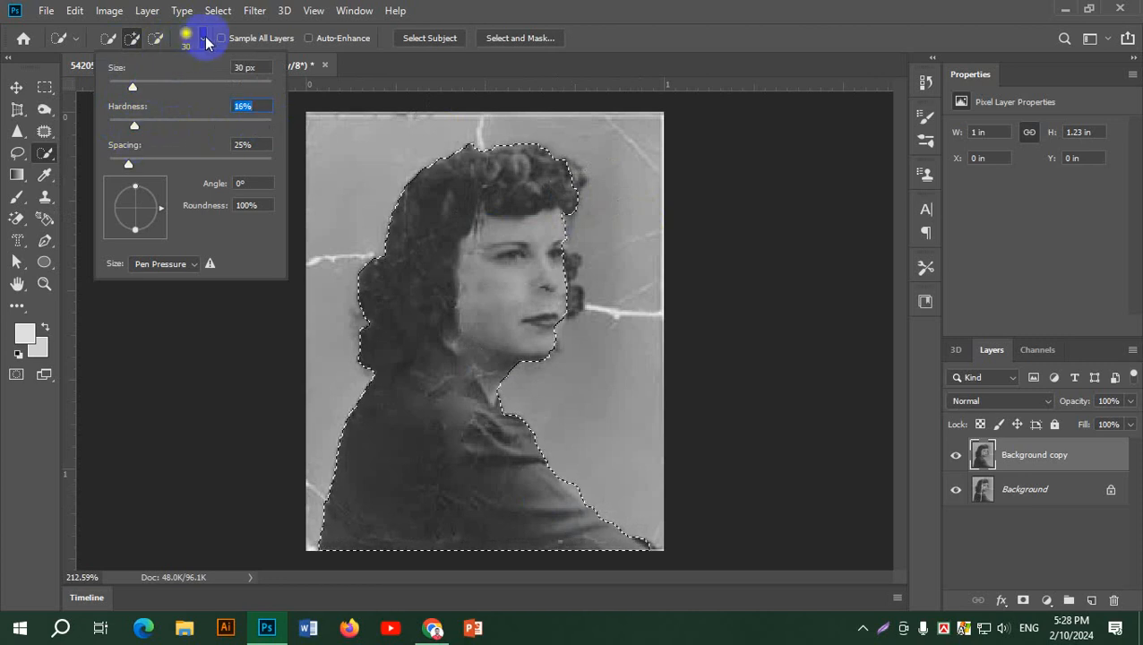
mouse_move(421, 141)
mouse_down()
mouse_move(438, 167)
mouse_move(395, 197)
mouse_move(373, 277)
mouse_move(360, 448)
mouse_move(327, 398)
mouse_move(330, 297)
mouse_up()
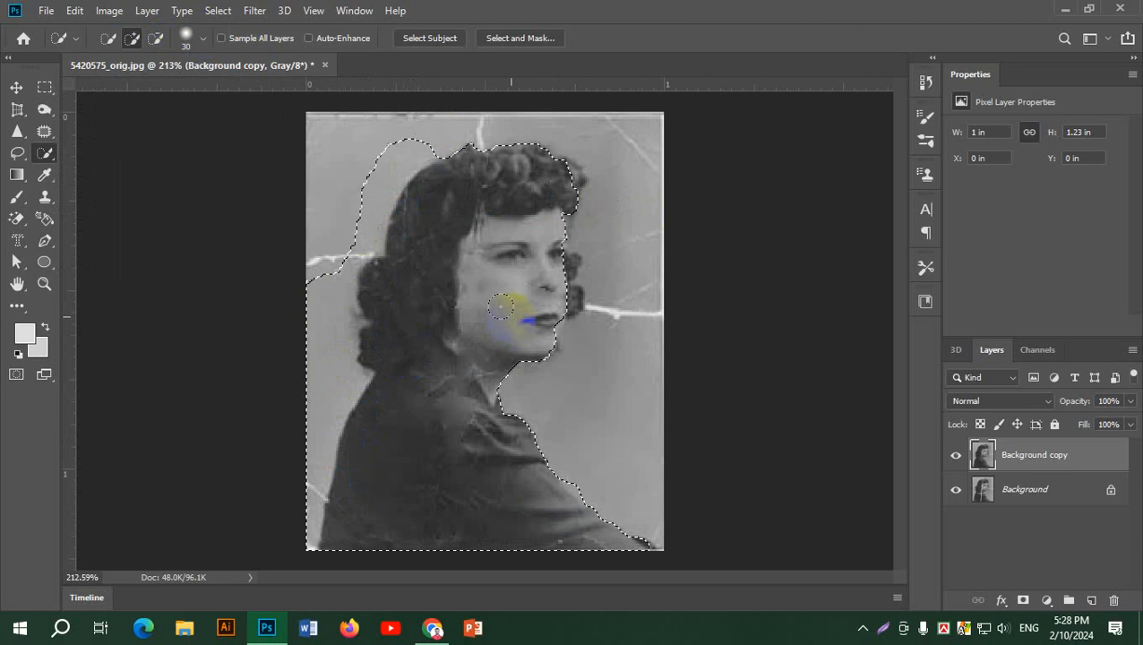
Step: Raise the brush hardness to 100% and add the curls beside her cheek and the background by her sleeve to the selection
click(195, 38)
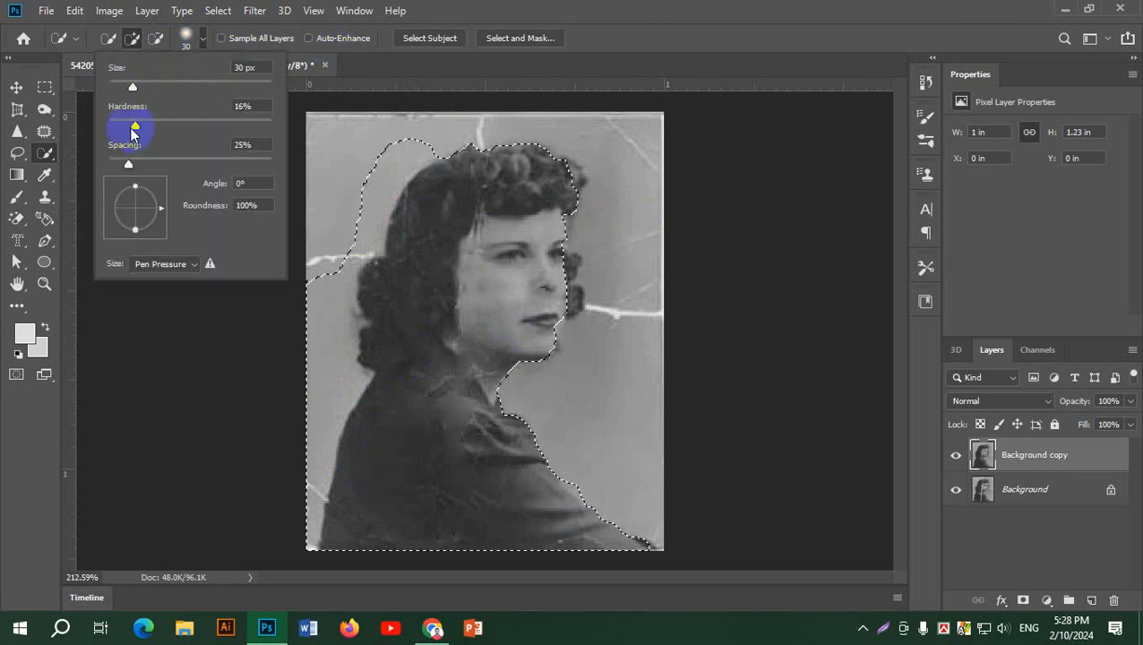
drag(140, 122, 289, 120)
click(203, 45)
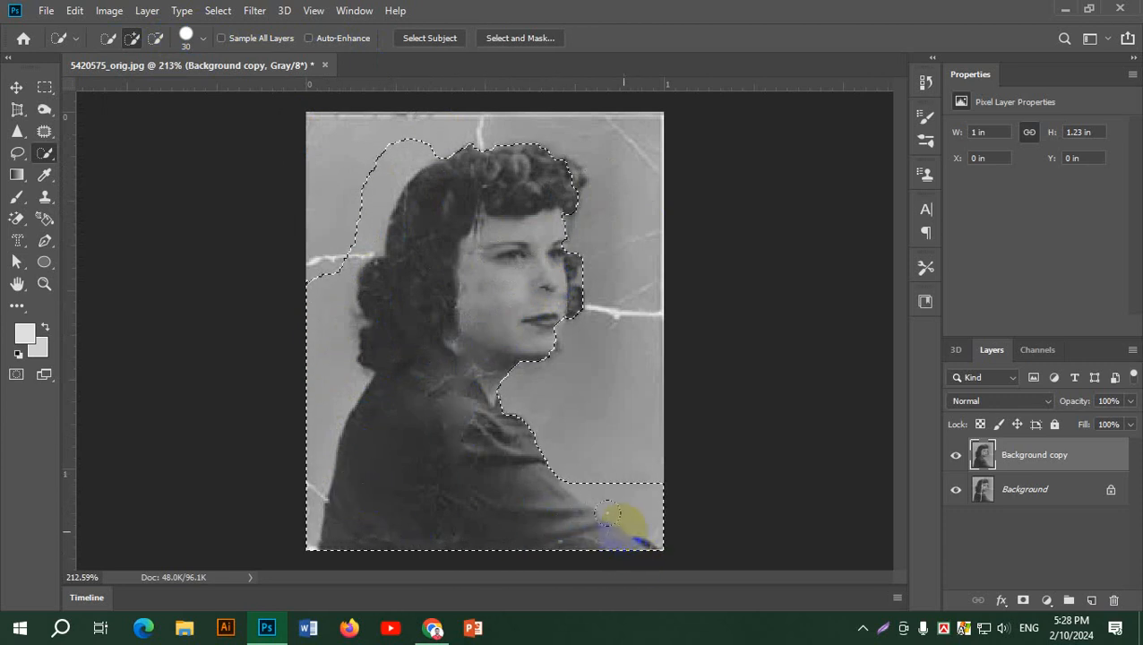
Step: Subtract the background around the woman from the selection, reducing the brush to size 9 for the gap between her hair and shoulder
click(155, 38)
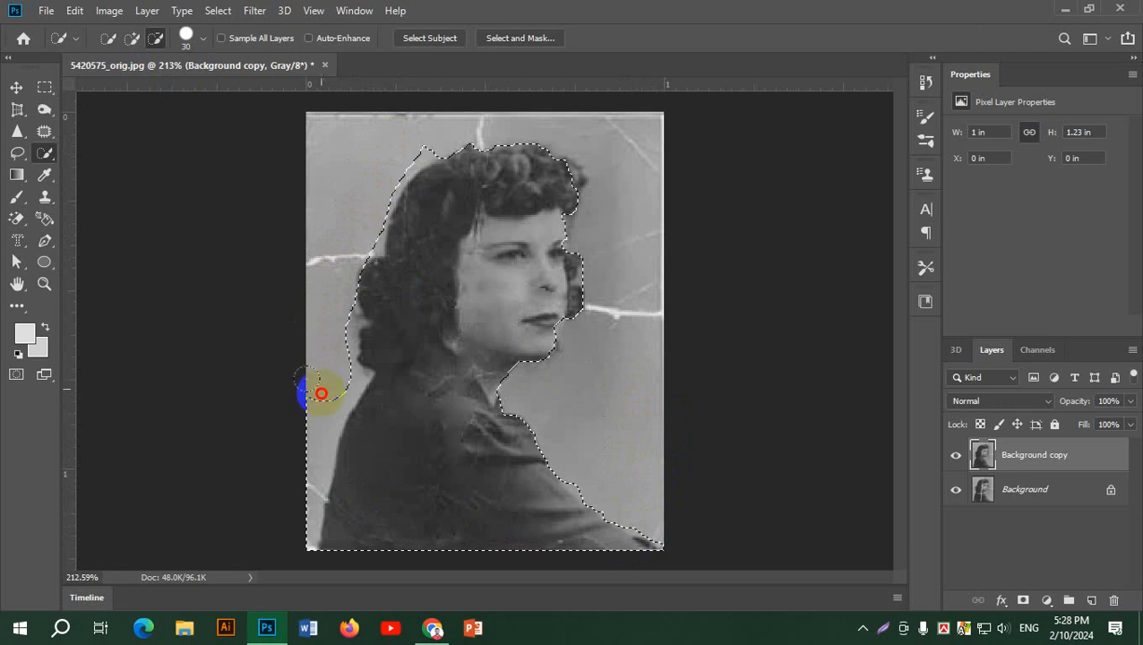
mouse_move(321, 395)
mouse_down()
mouse_move(287, 545)
mouse_move(321, 360)
mouse_move(305, 377)
mouse_move(331, 383)
mouse_move(338, 359)
mouse_up()
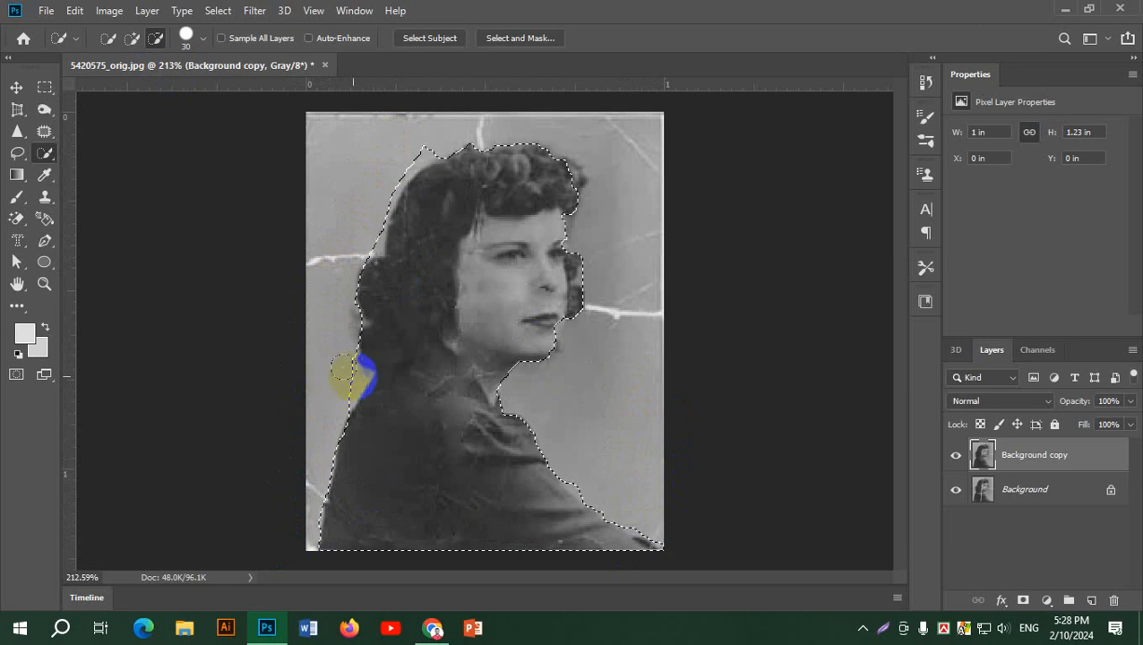
key(bracketleft)
key(bracketleft)
key(bracketleft)
scroll(354, 374, up, 3)
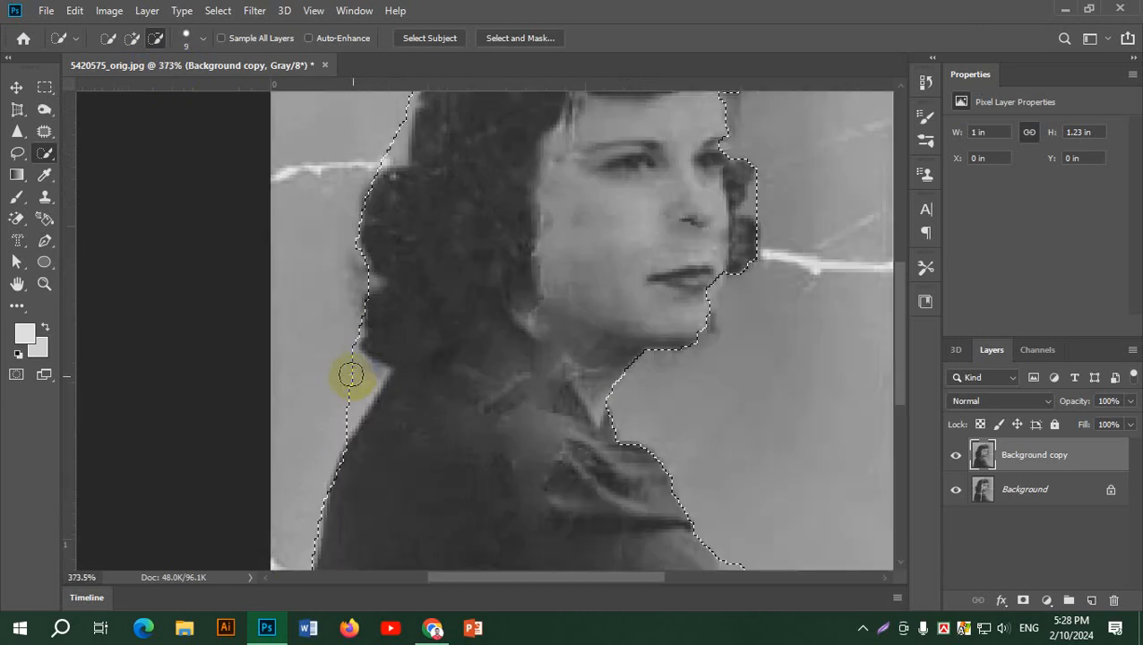
mouse_move(339, 375)
mouse_down()
mouse_move(364, 370)
mouse_move(346, 424)
mouse_move(339, 326)
mouse_move(327, 321)
mouse_up()
scroll(328, 325, down, 5)
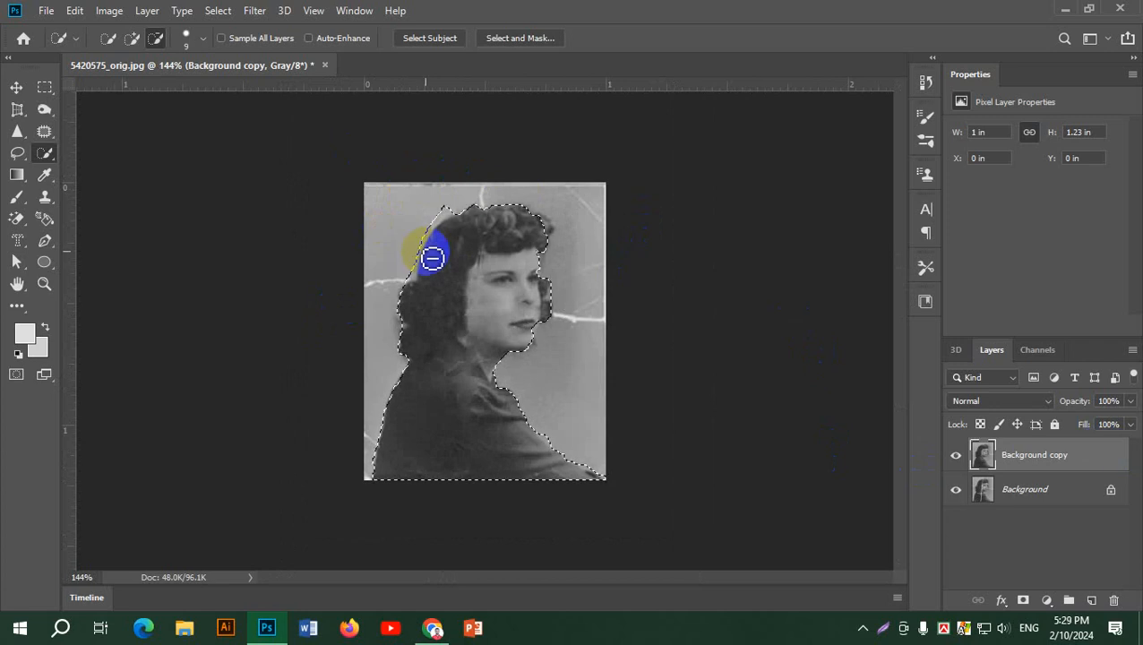
Step: Deselect the portrait and choose the Quick Selection Tool again
click(218, 10)
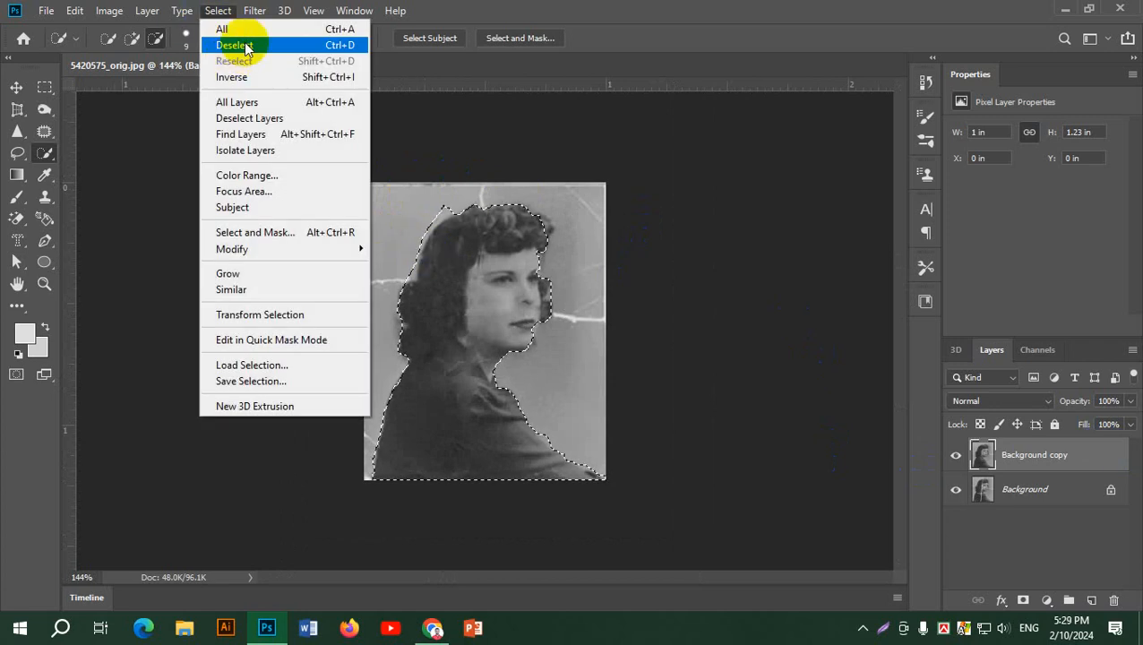
click(234, 45)
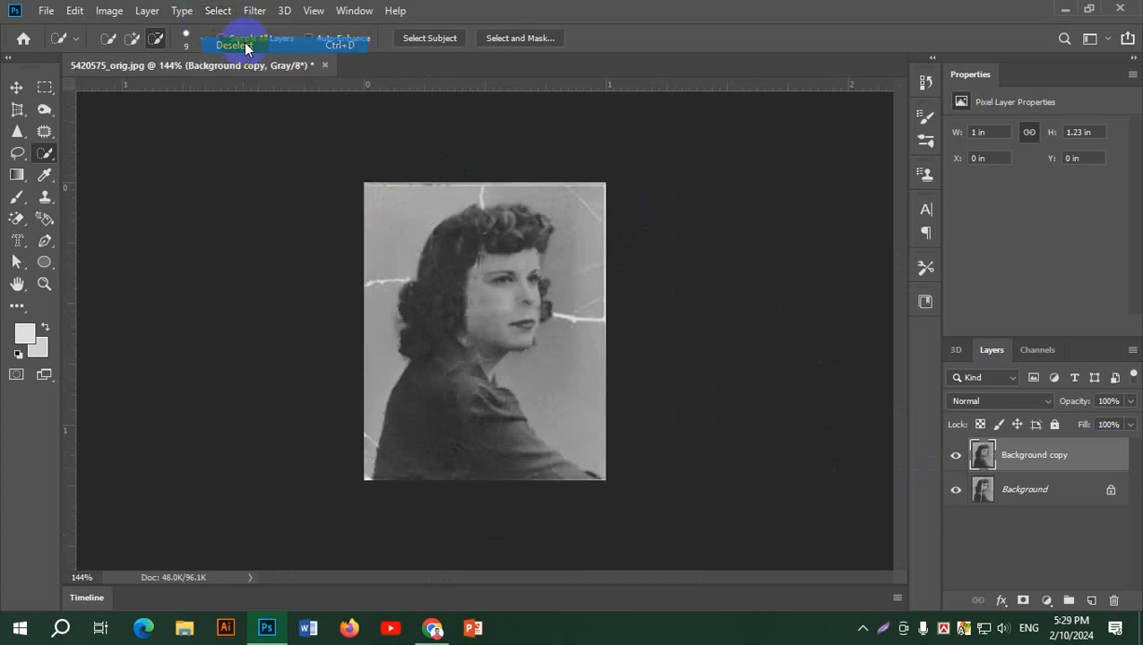
right_click(47, 153)
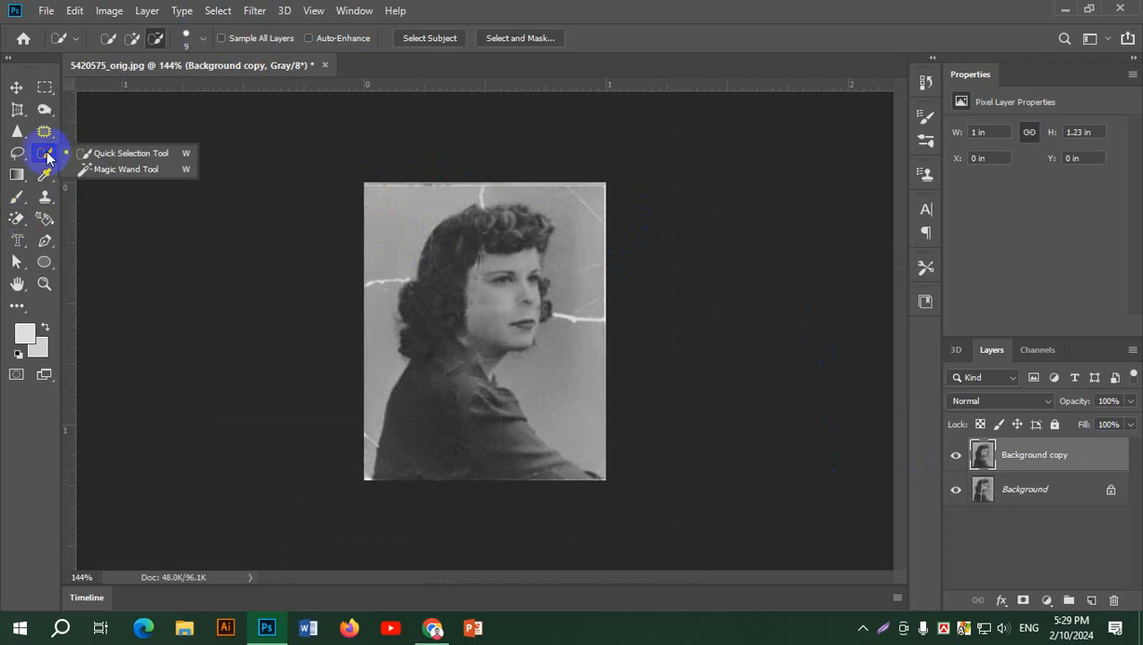
click(122, 153)
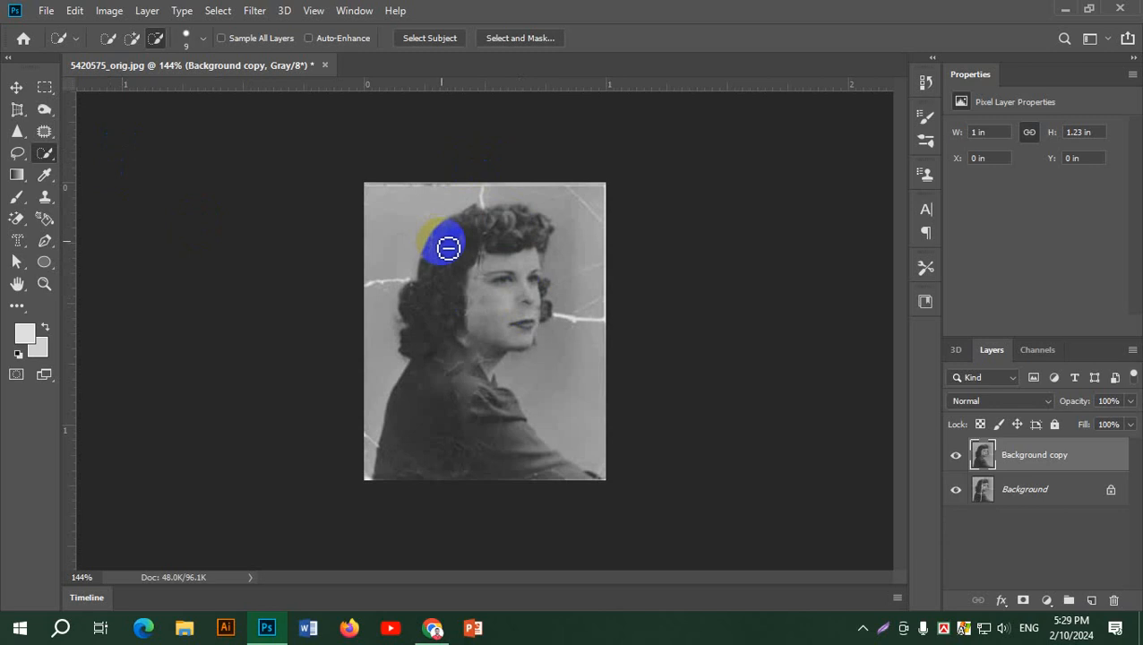
Step: Switch to New selection mode and paint a quick selection over the woman and the background in front of her
click(106, 40)
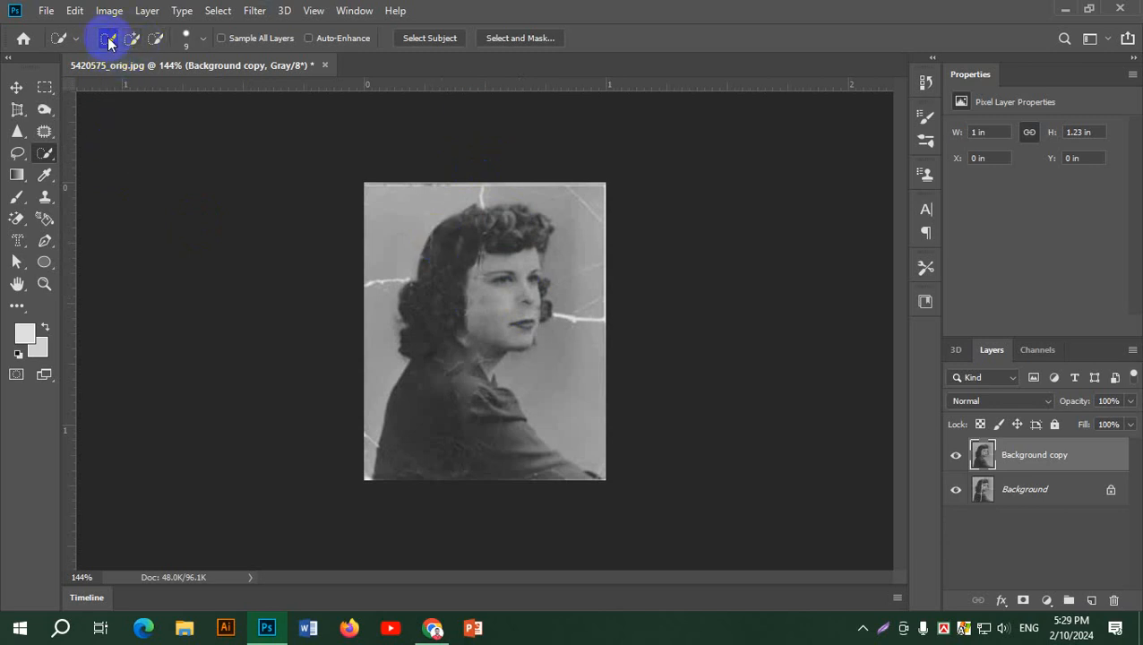
click(135, 40)
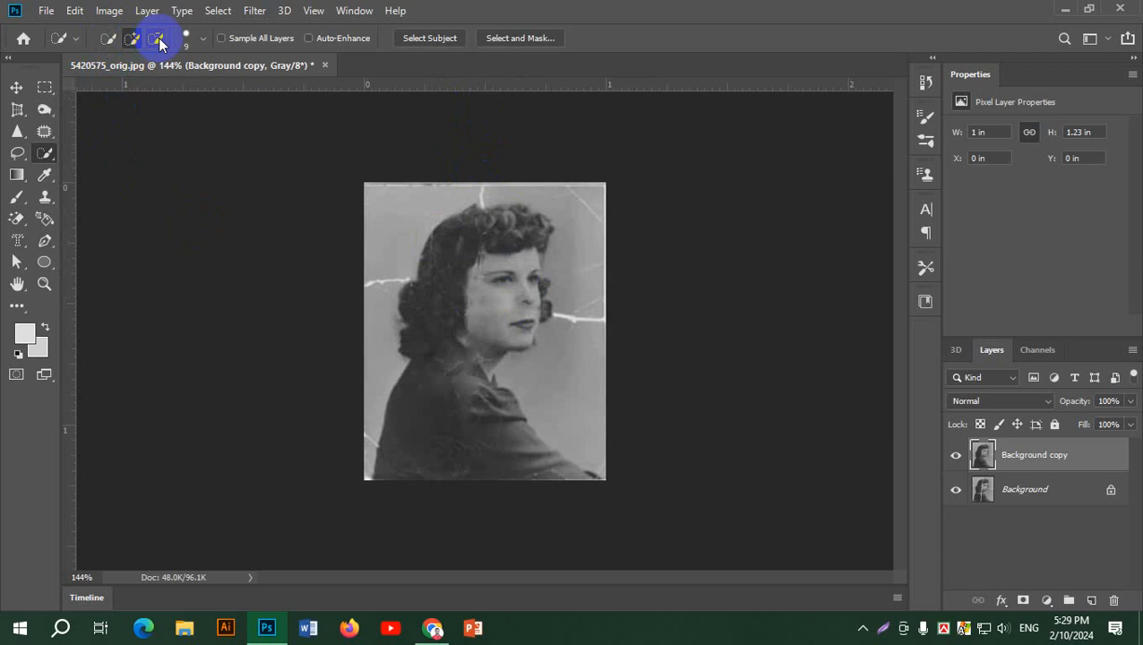
click(106, 42)
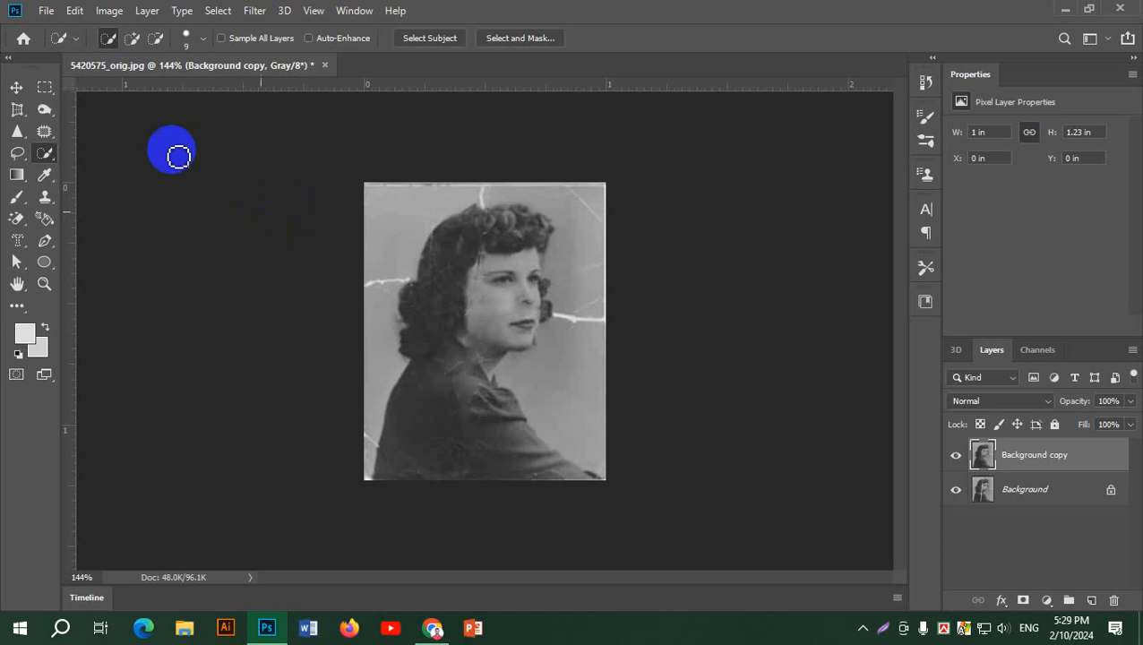
mouse_move(525, 235)
mouse_down()
mouse_move(502, 186)
mouse_move(453, 199)
mouse_move(396, 315)
mouse_move(394, 380)
mouse_move(456, 485)
mouse_up()
scroll(531, 222, up, 3)
scroll(445, 381, down, 5)
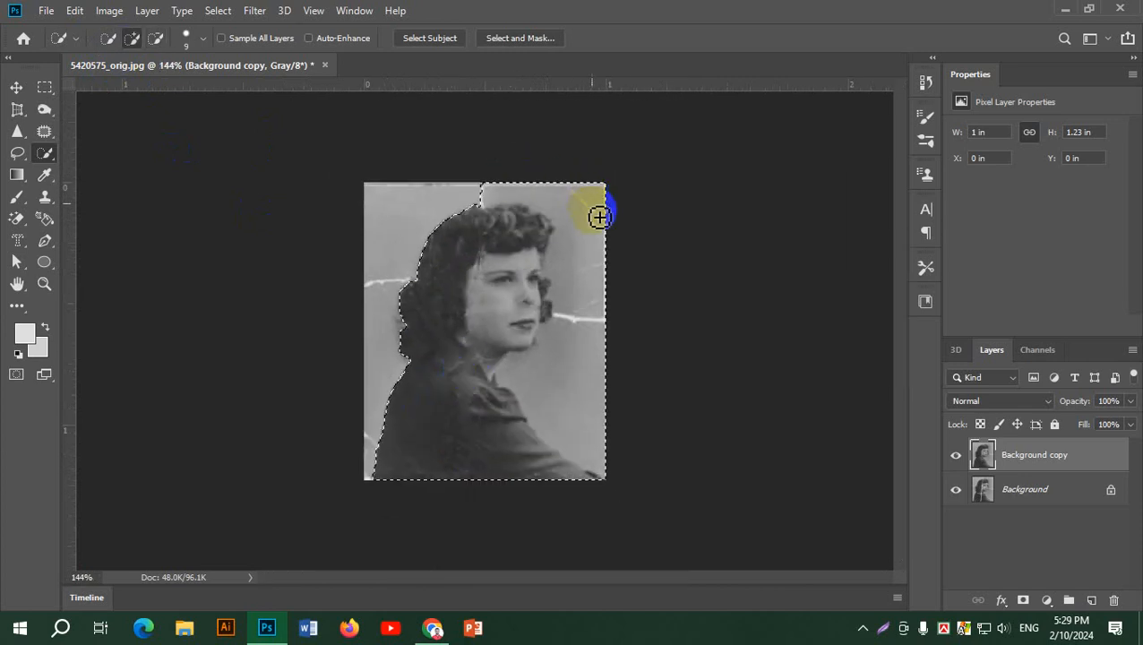
Step: Paint away the selection of the woman and background in Subtract from selection mode
scroll(593, 362, up, 2)
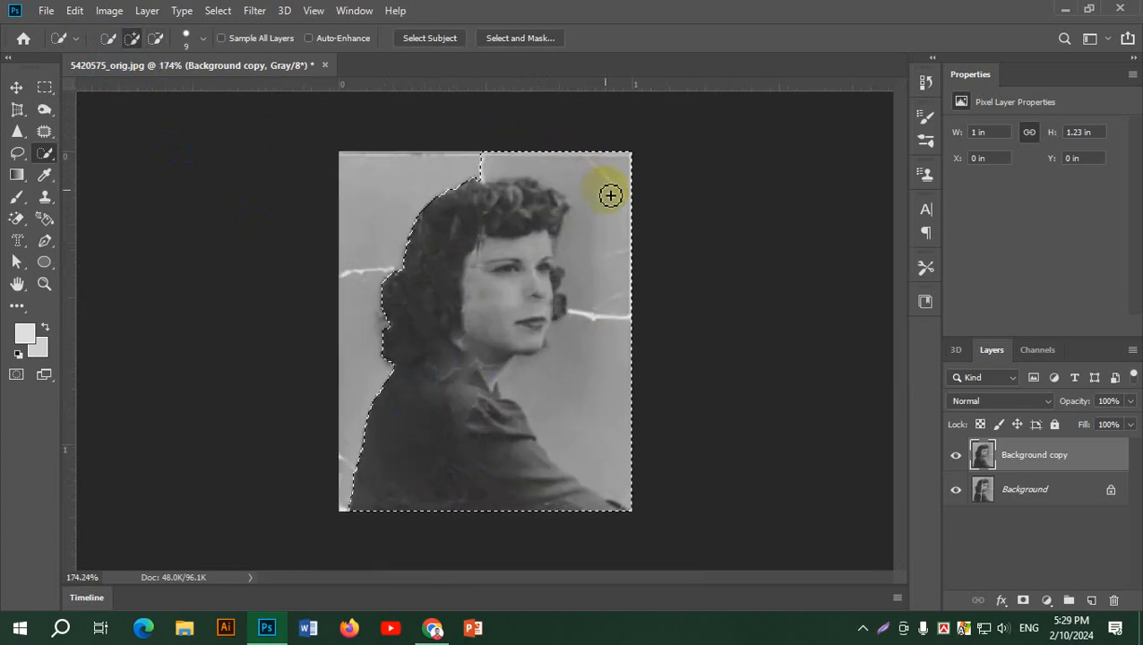
click(156, 38)
mouse_move(481, 141)
mouse_down()
mouse_move(585, 160)
mouse_move(598, 176)
mouse_move(609, 279)
mouse_move(568, 373)
mouse_up()
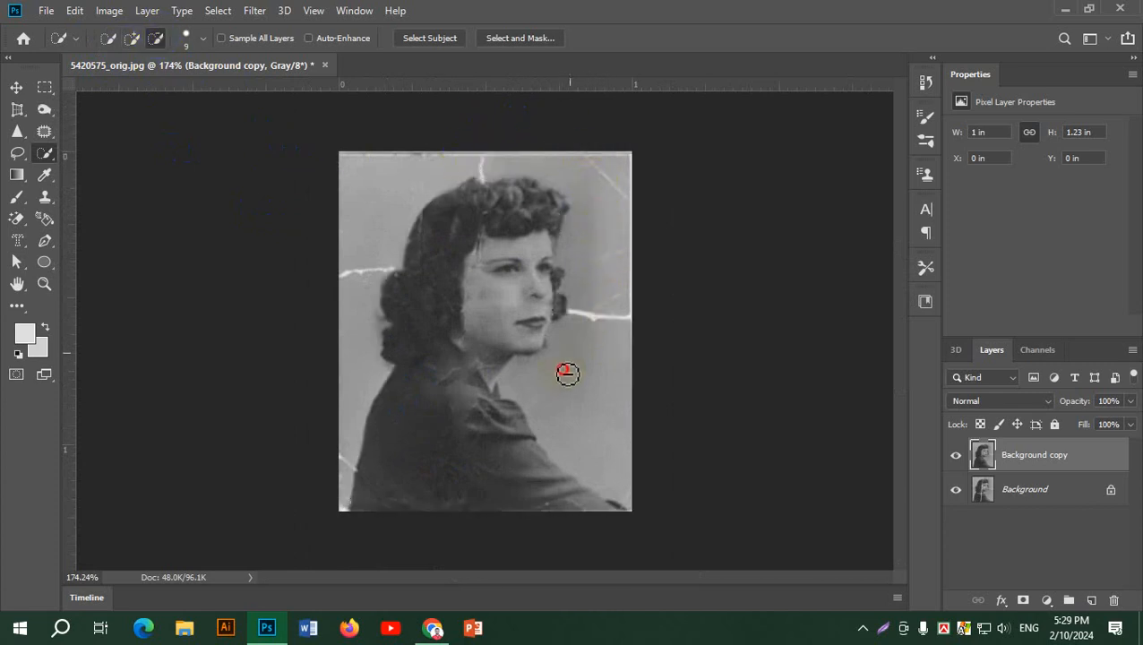
click(442, 323)
click(518, 221)
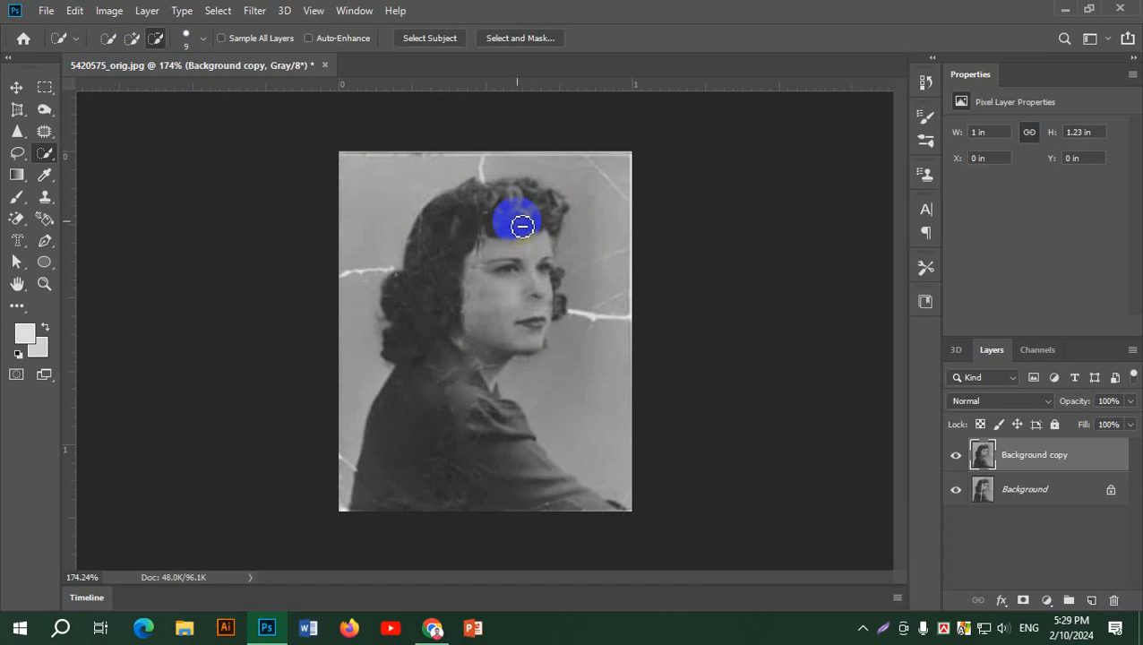
Step: Keep the brush hardness at 100% and paint a selection of the woman's hair, face and clothing in Add to selection mode
click(203, 40)
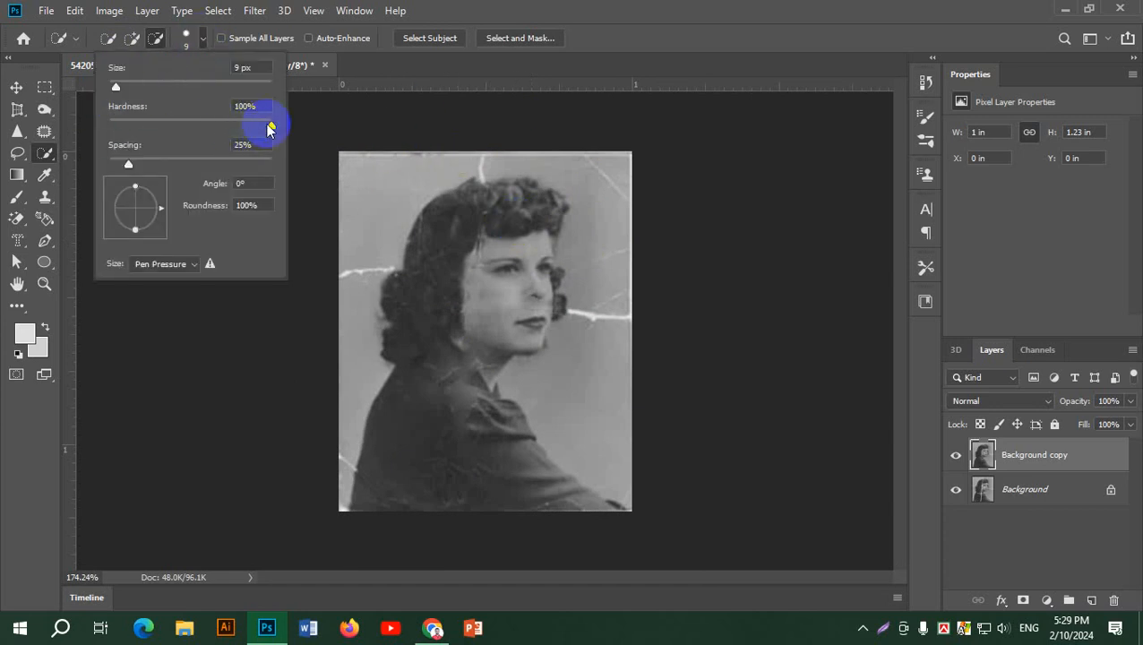
drag(269, 130, 294, 123)
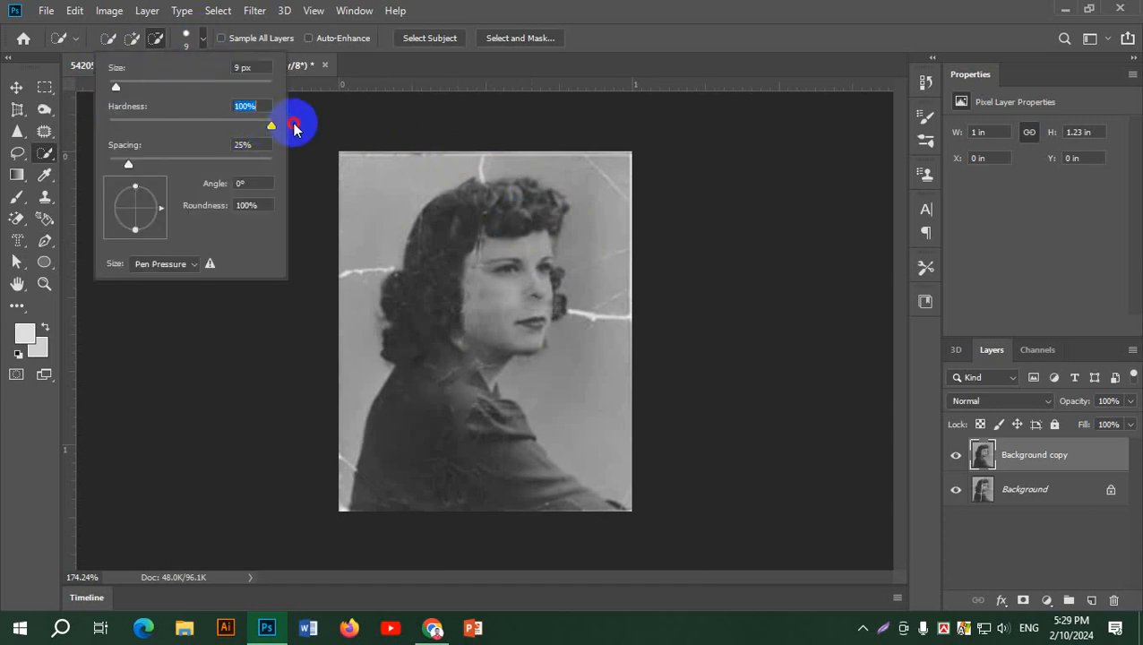
click(204, 37)
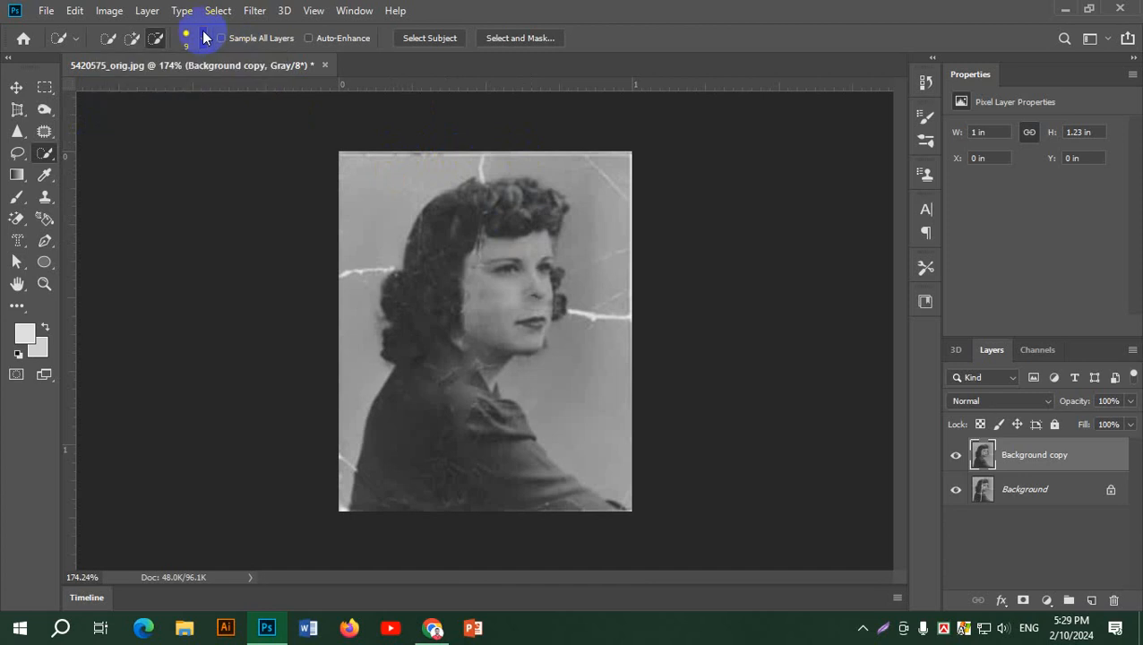
click(129, 38)
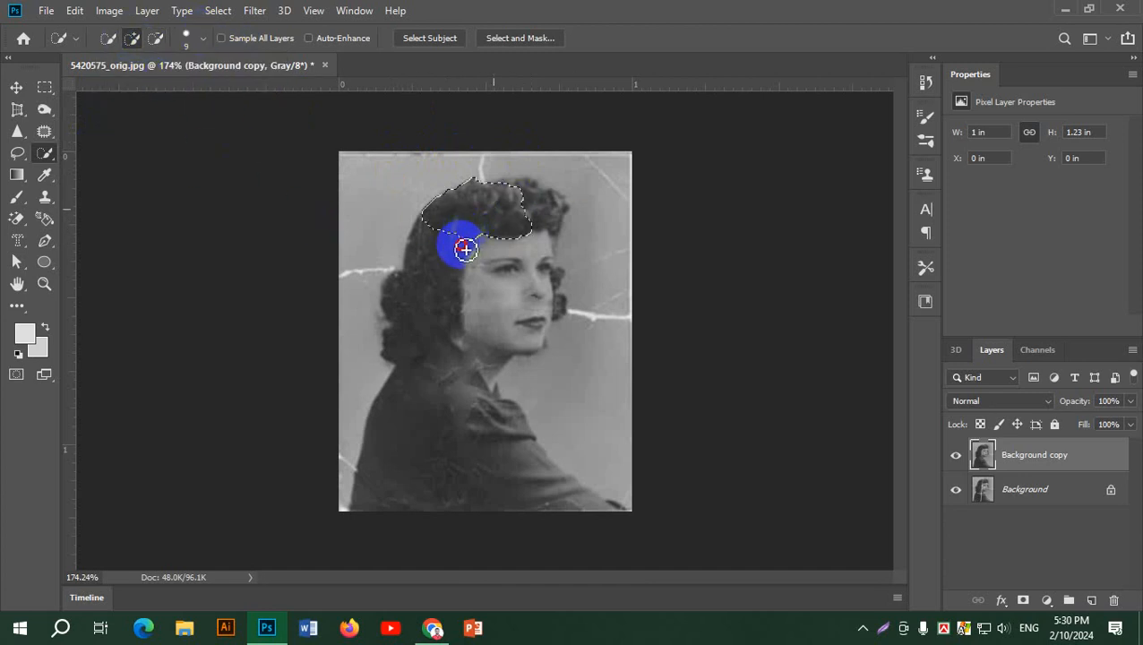
mouse_move(465, 250)
mouse_down()
mouse_move(443, 362)
mouse_move(467, 451)
mouse_move(477, 467)
mouse_move(585, 512)
mouse_move(504, 413)
mouse_move(525, 313)
mouse_move(560, 286)
mouse_move(562, 311)
mouse_move(536, 290)
mouse_move(559, 281)
mouse_move(527, 249)
mouse_move(567, 202)
mouse_move(281, 288)
mouse_move(501, 284)
mouse_up()
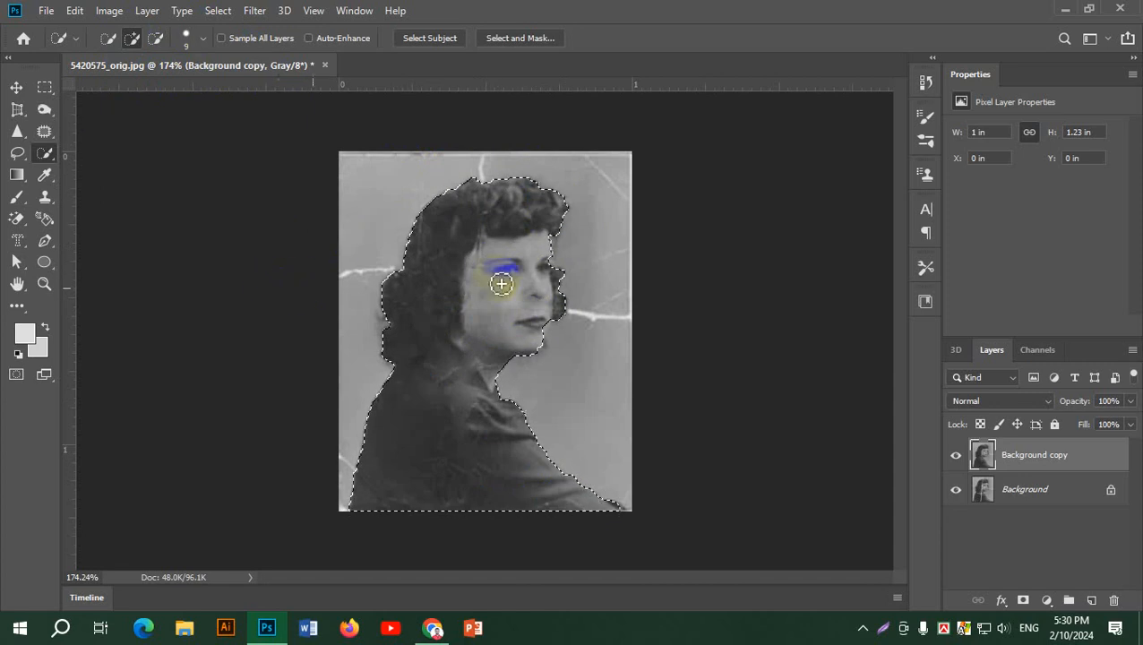
mouse_move(536, 215)
mouse_down()
mouse_move(471, 343)
mouse_move(505, 454)
mouse_up()
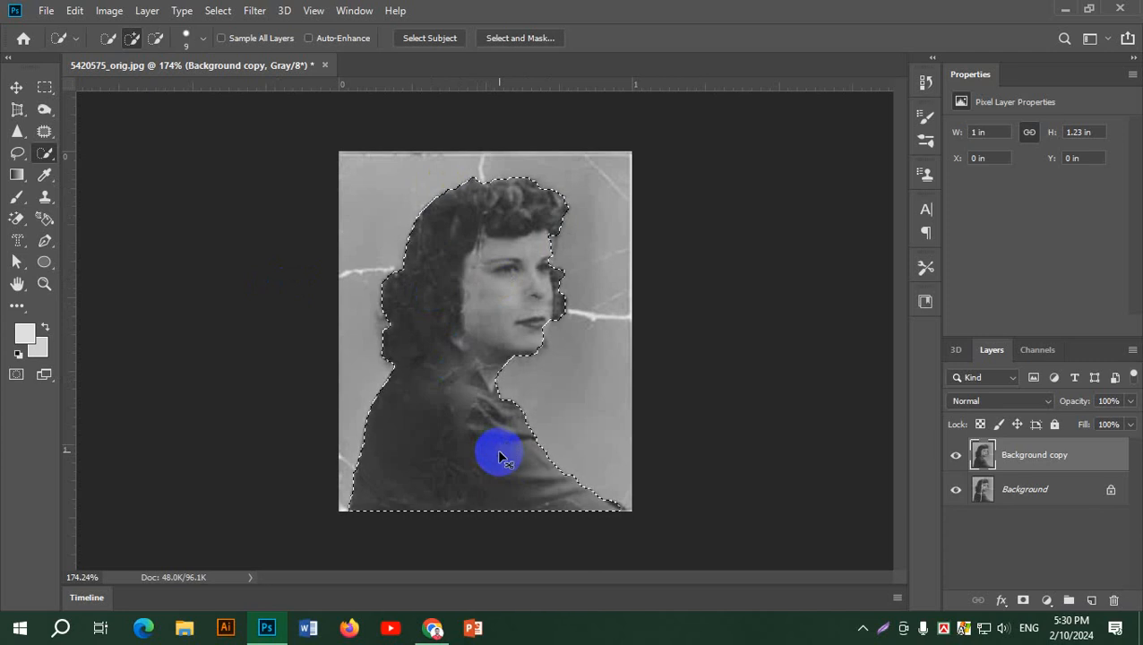
Step: Copy the selected woman onto a new layer and hide the Background copy and Background layers
key(ctrl+j)
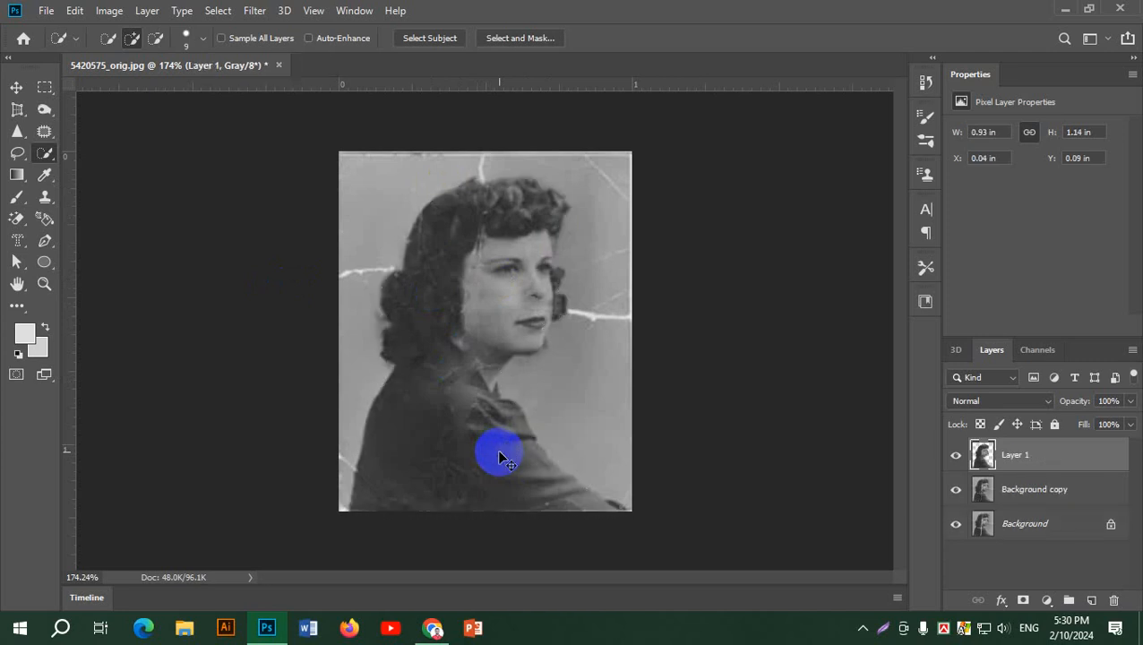
click(985, 456)
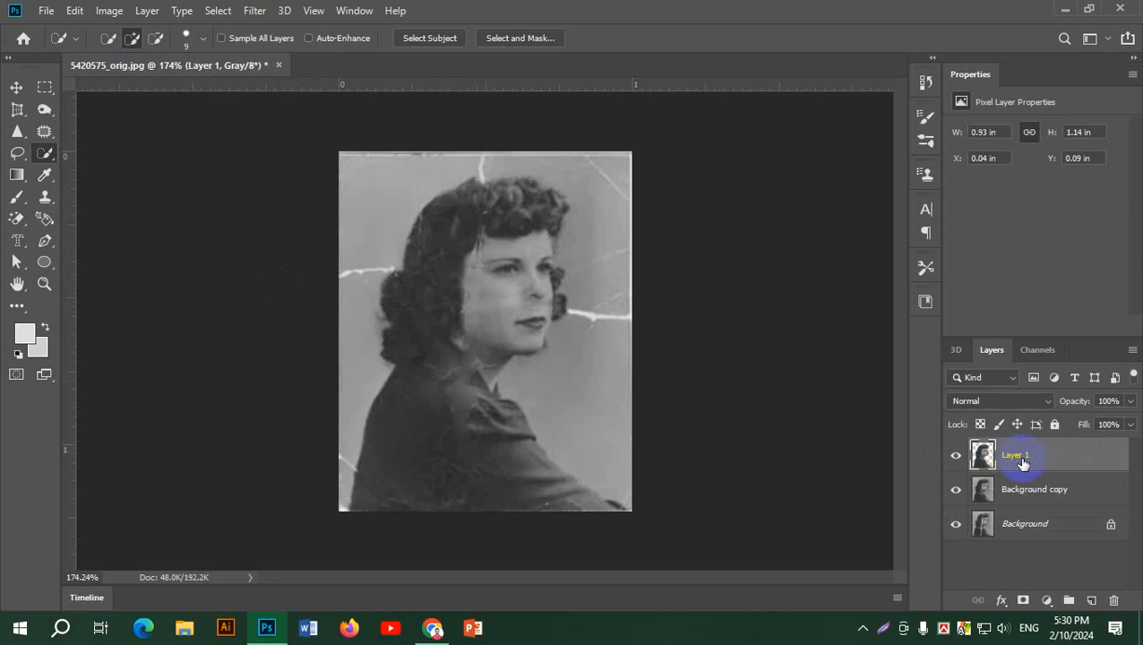
click(956, 489)
click(957, 529)
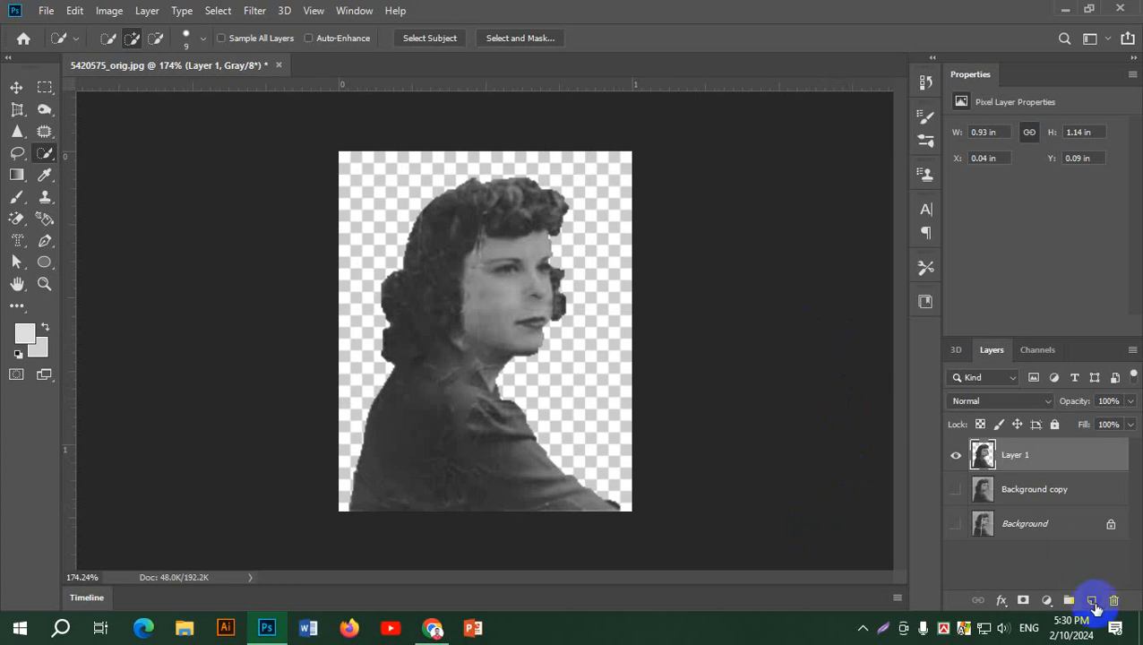
Step: Add a new layer and set the foreground color to blue #20bbee and the background color to green #0df12d
click(1096, 607)
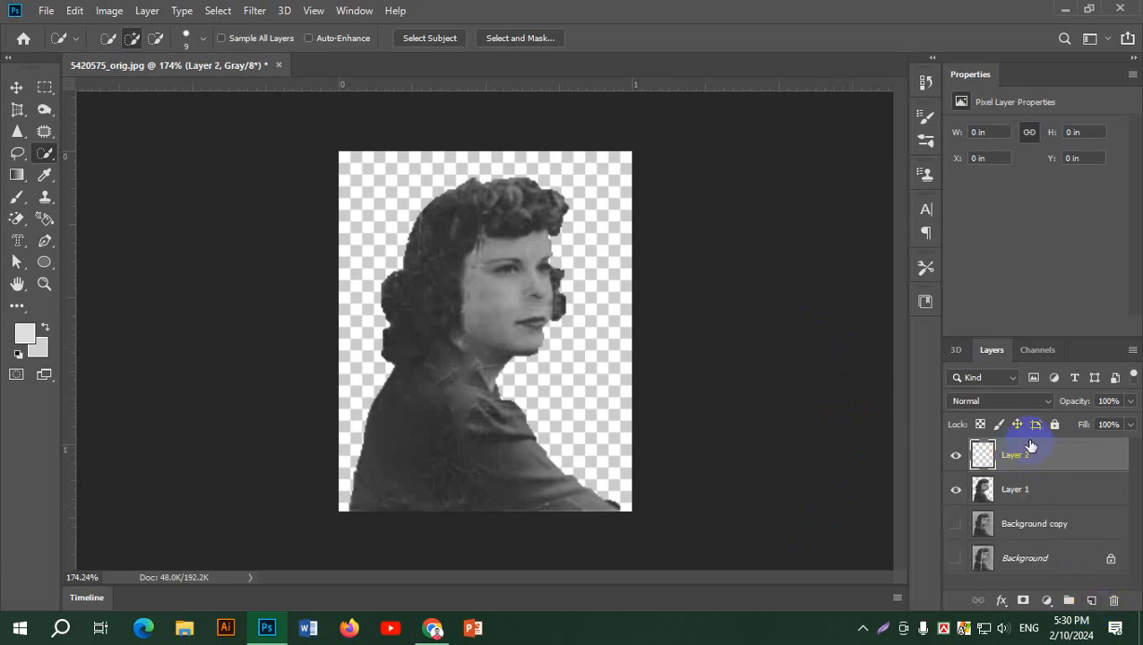
click(24, 334)
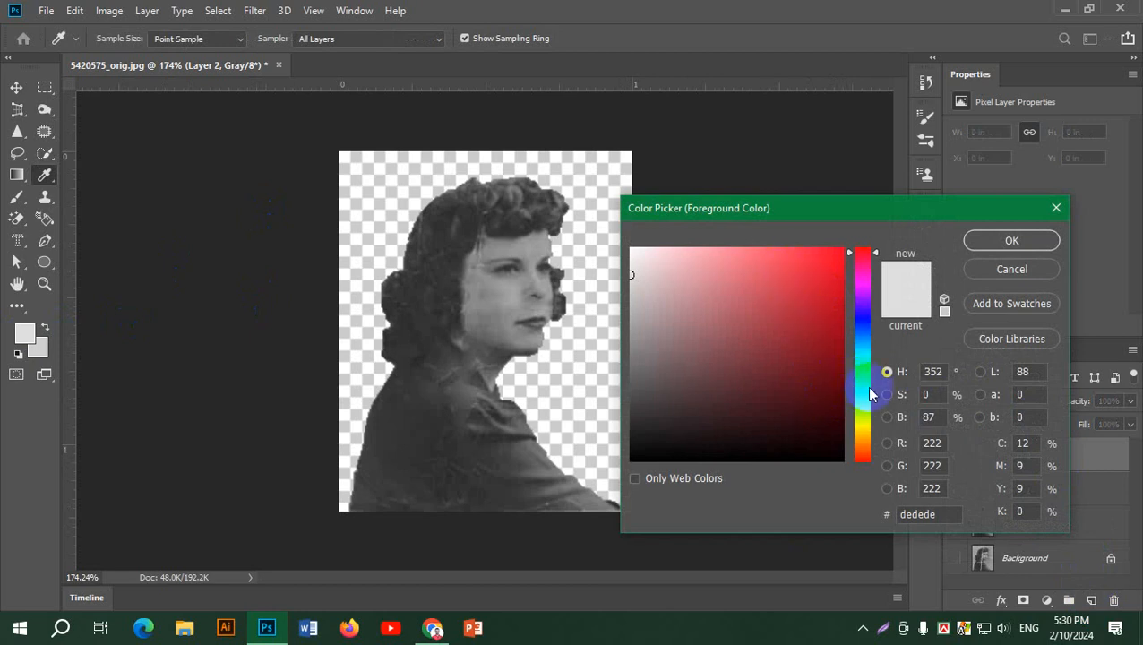
click(864, 345)
click(816, 261)
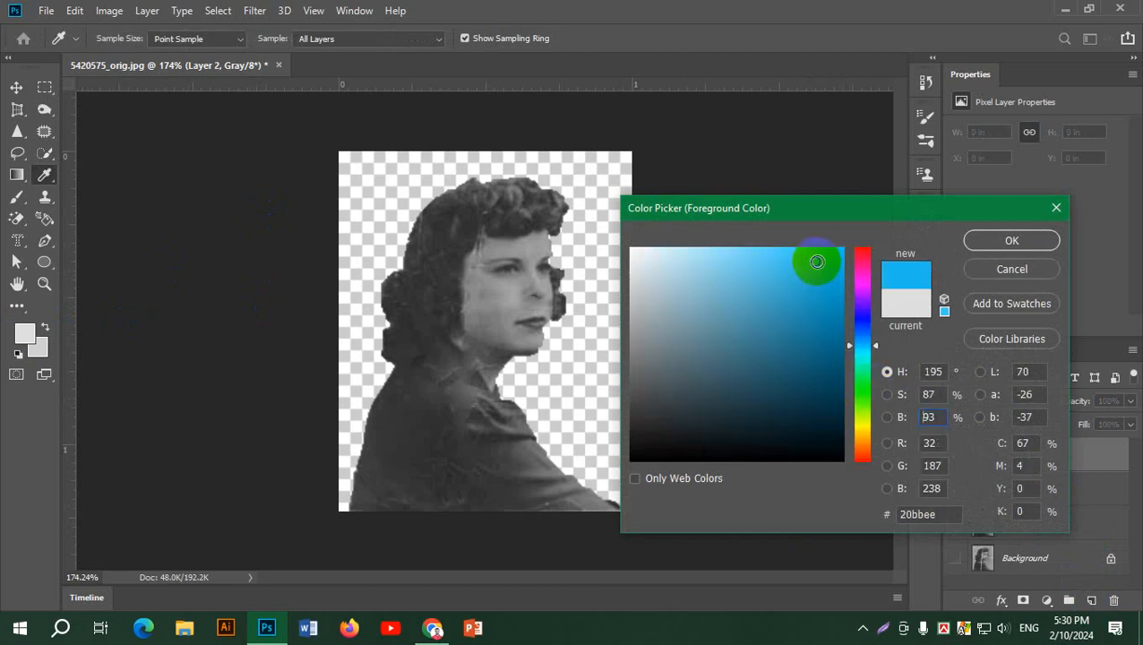
click(1013, 239)
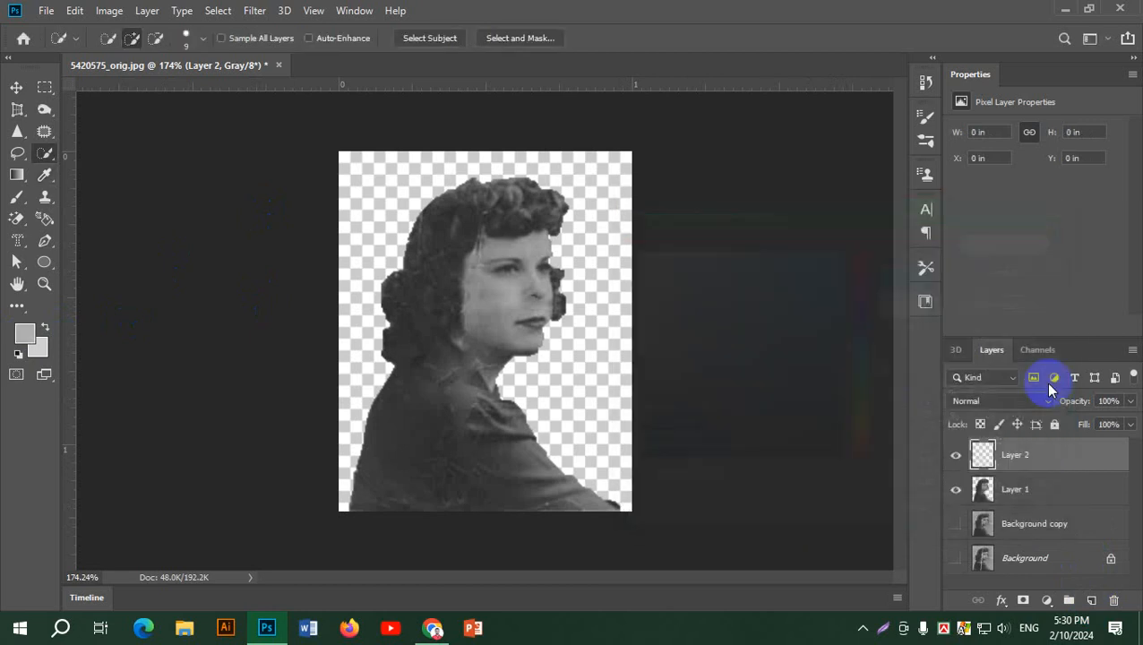
click(37, 346)
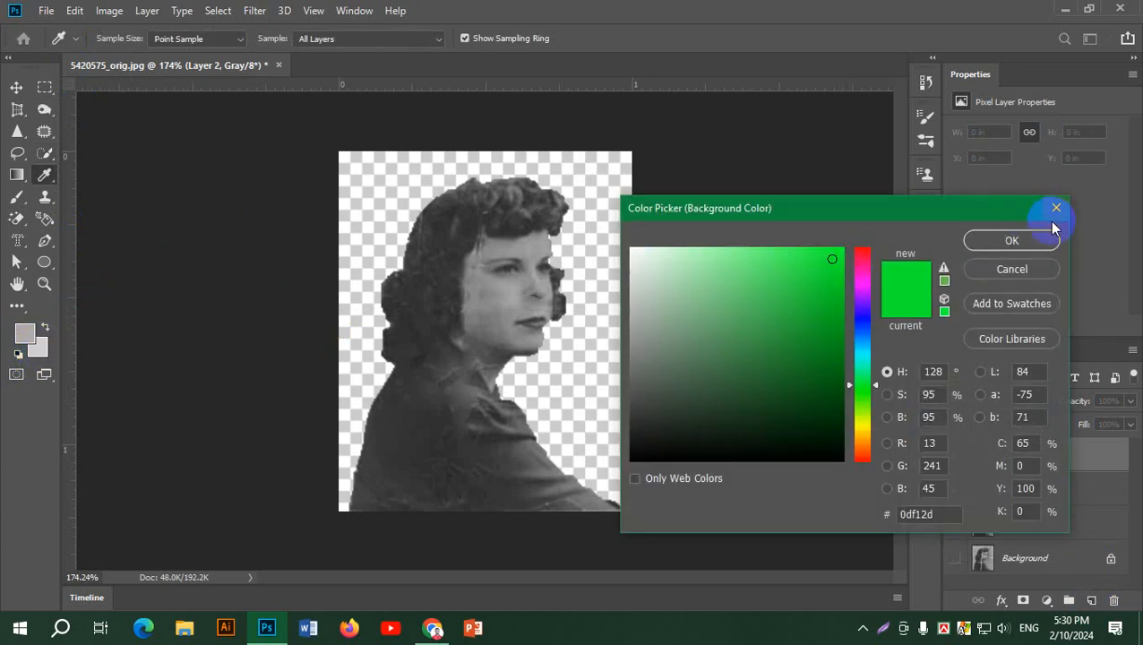
click(1012, 240)
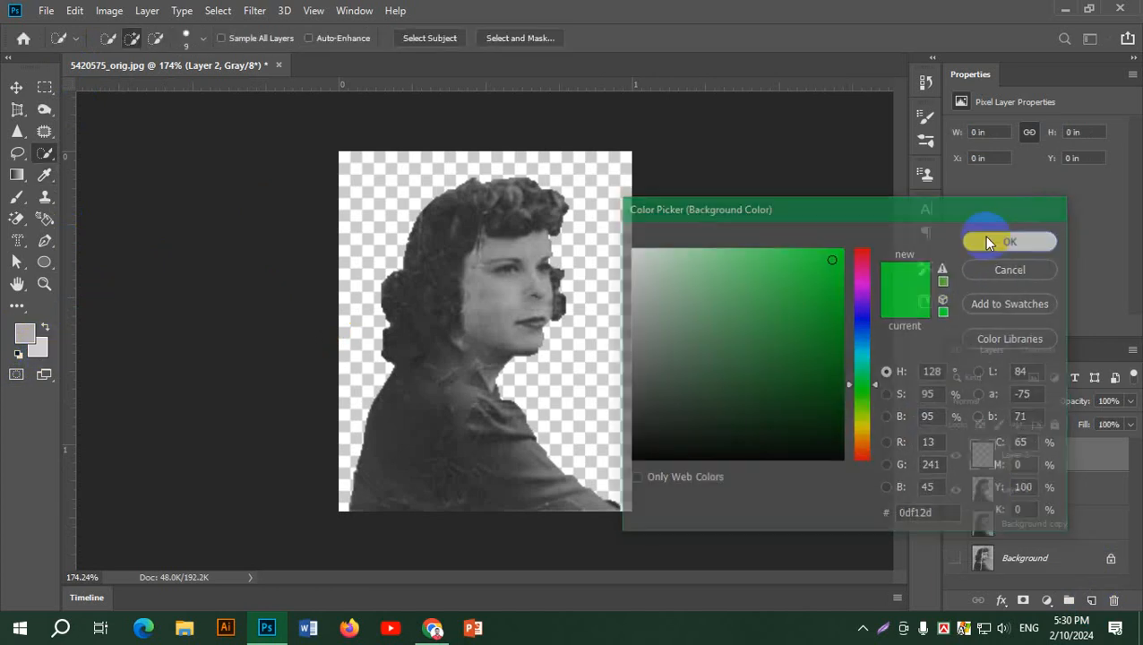
Step: Convert the image from grayscale to RGB Color mode without merging the layers
click(108, 11)
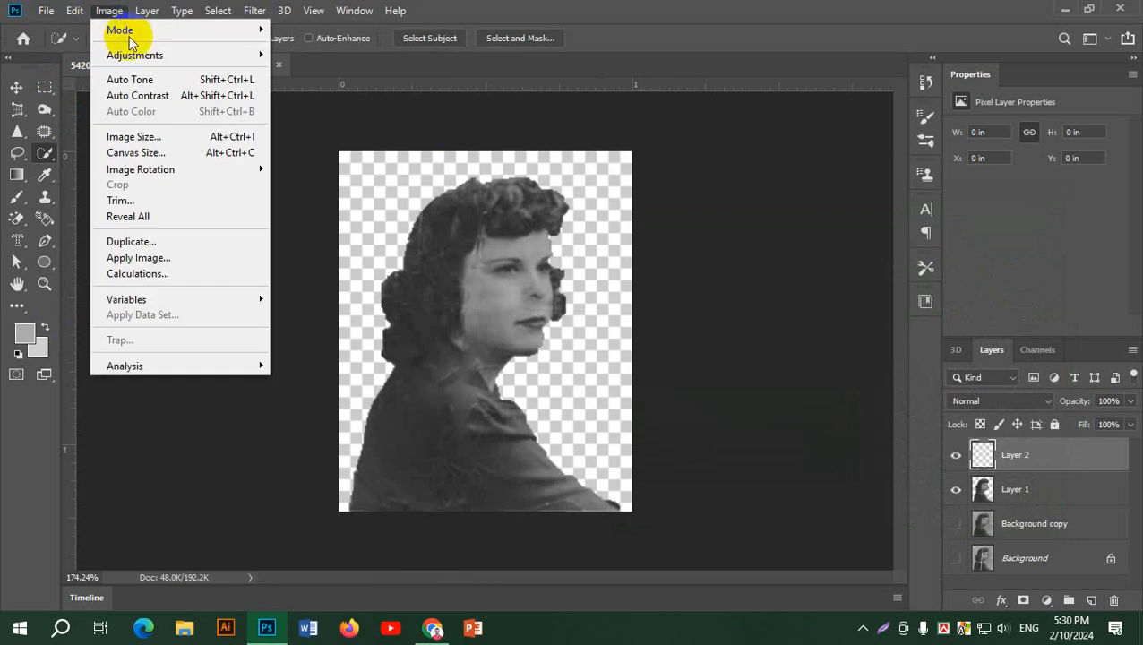
mouse_move(132, 34)
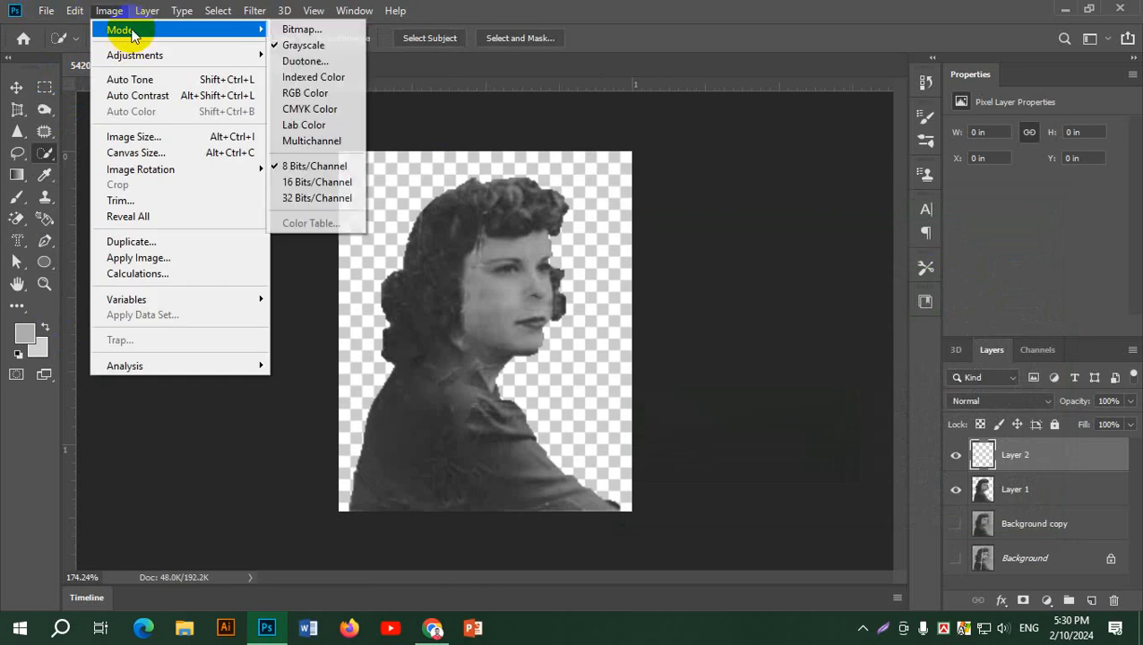
click(300, 94)
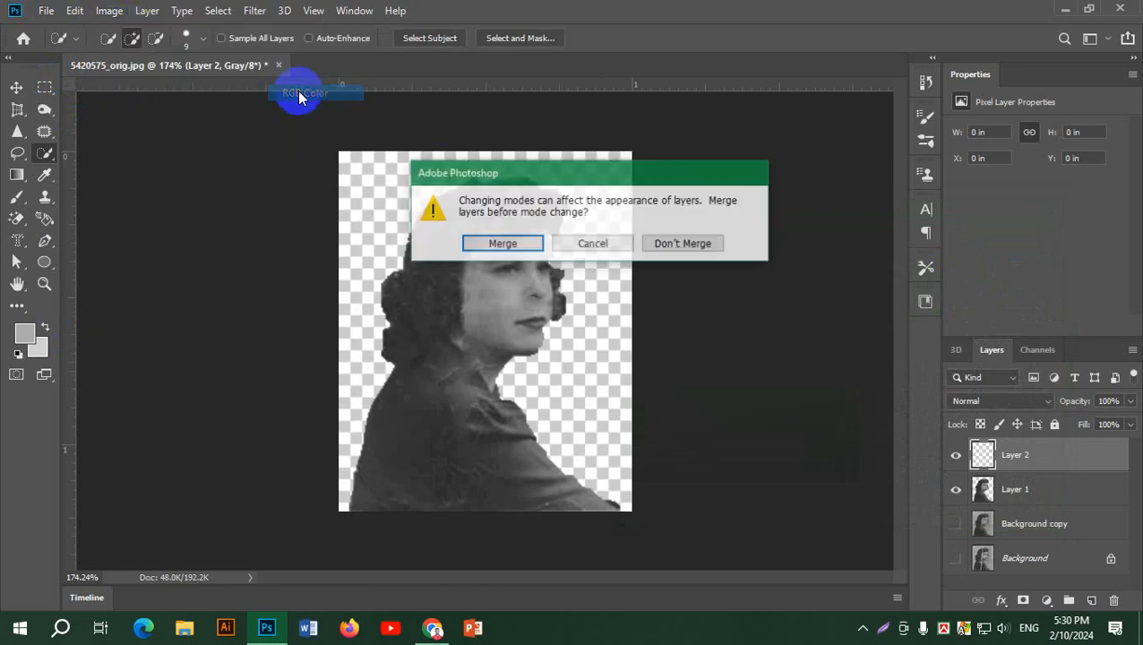
click(686, 244)
click(45, 328)
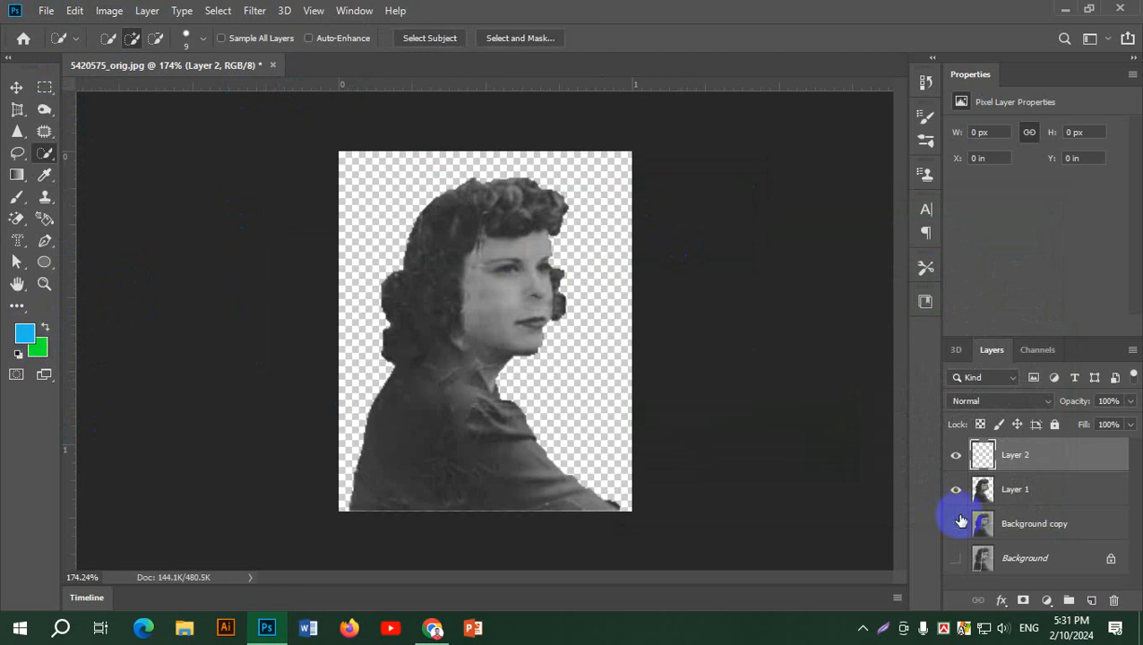
Step: Fill Layer 2 with the blue foreground color and place it beneath Layer 1 as the woman's background
key(alt+BackSpace)
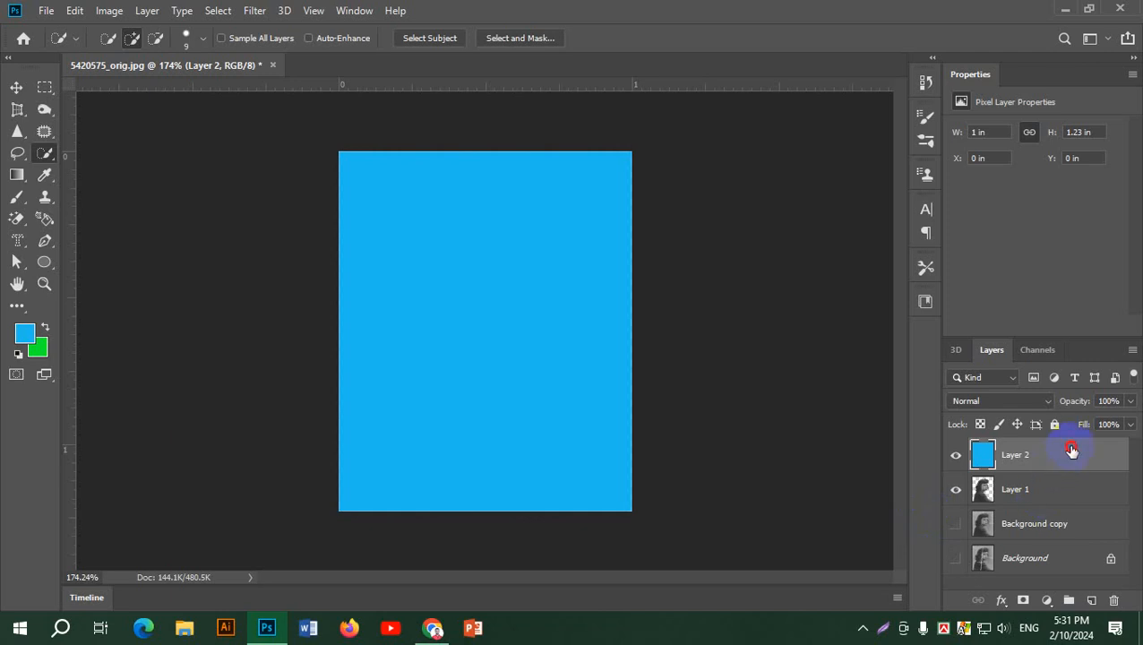
drag(1071, 451, 1064, 509)
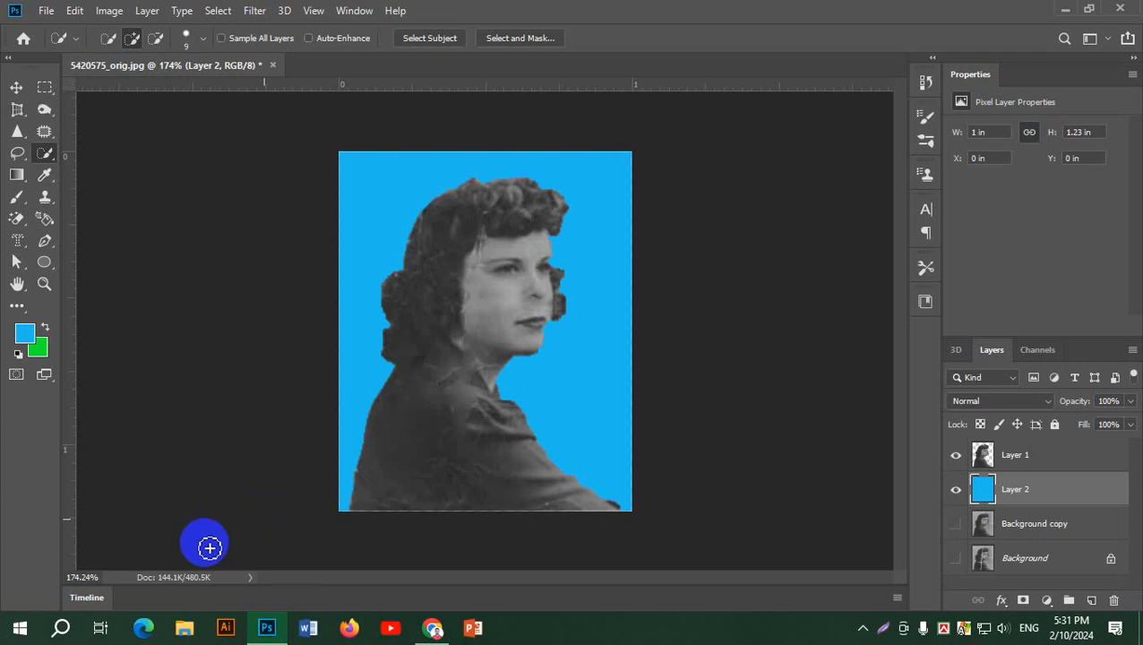
right_click(45, 153)
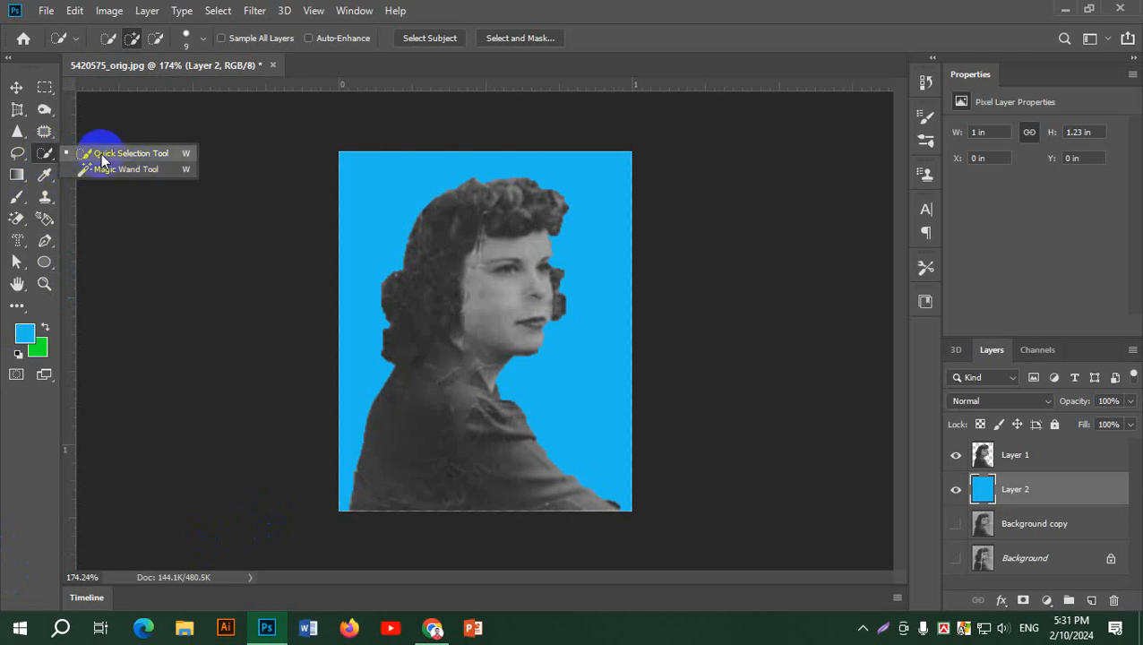
click(38, 151)
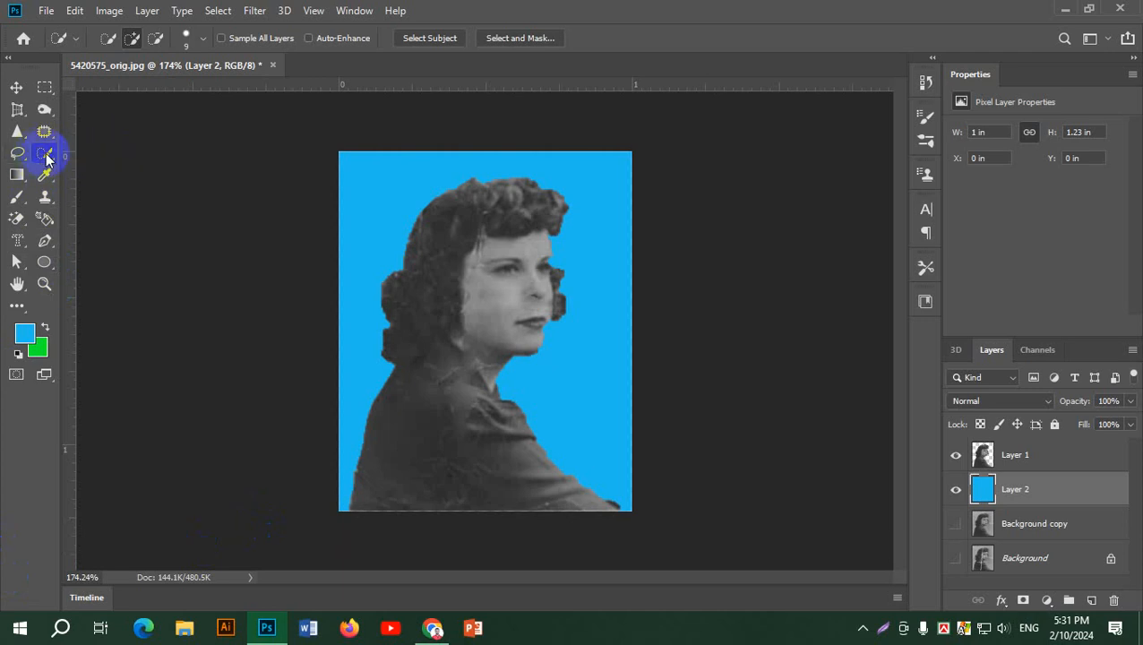
click(16, 87)
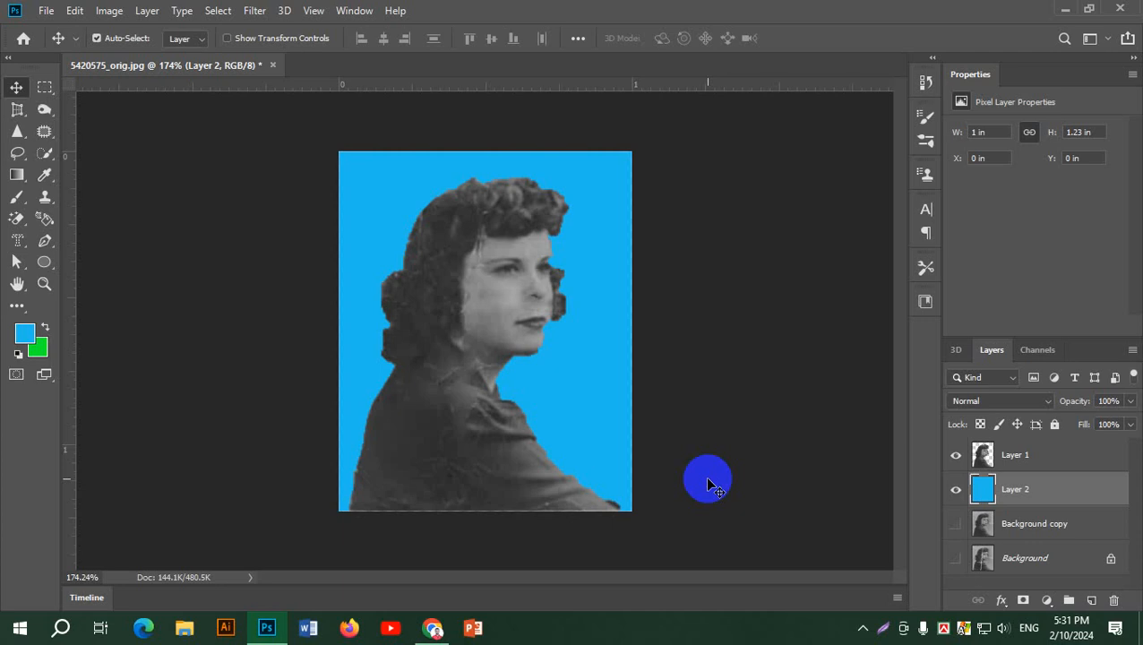
Step: Show the Background copy layer and delete Layer 1 and Layer 2
click(1020, 459)
click(1055, 504)
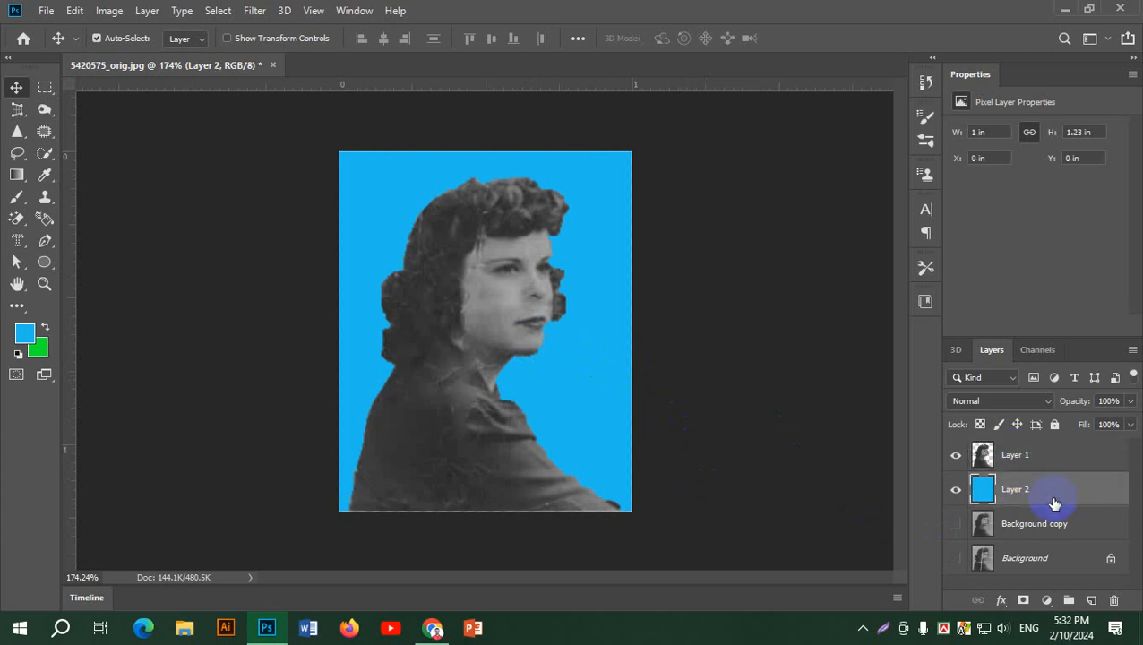
click(953, 528)
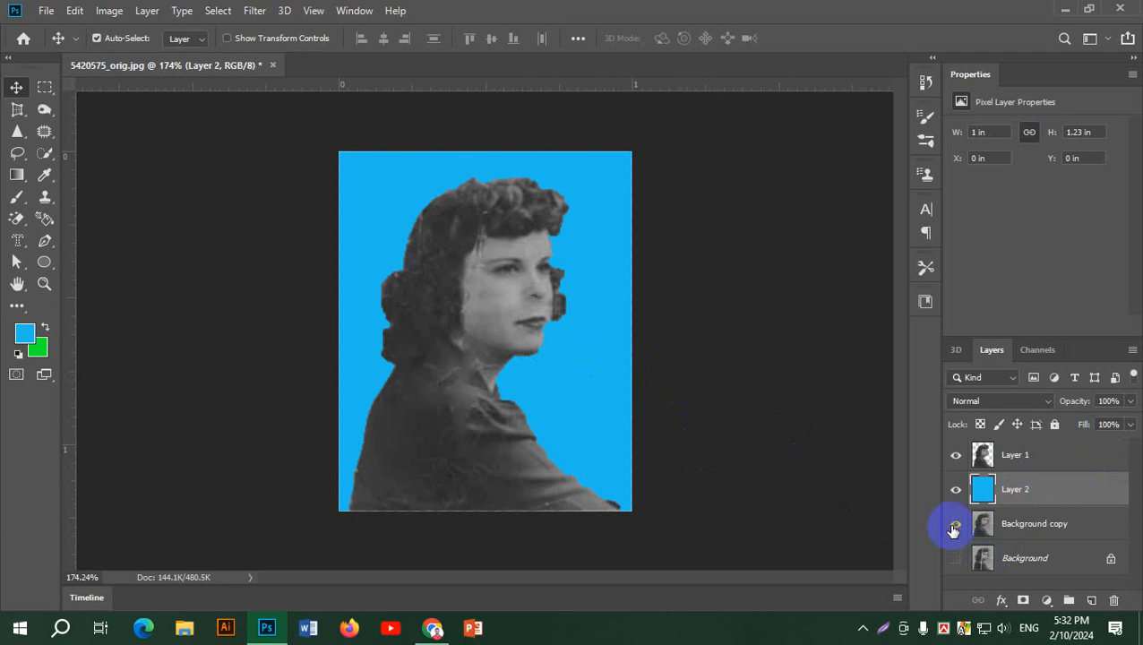
shift+click(1064, 461)
drag(1066, 461, 1113, 599)
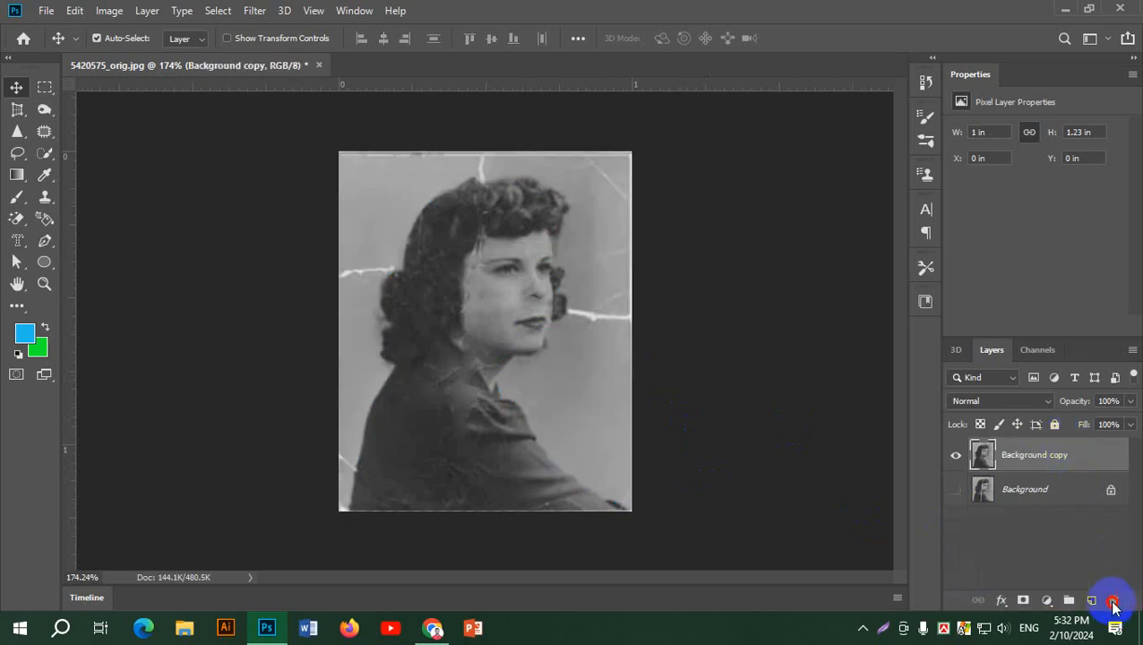
Step: Try deleting the Background copy layer with Background shown, undo the deletion, and hide the Background layer
click(956, 489)
drag(1061, 456, 1111, 599)
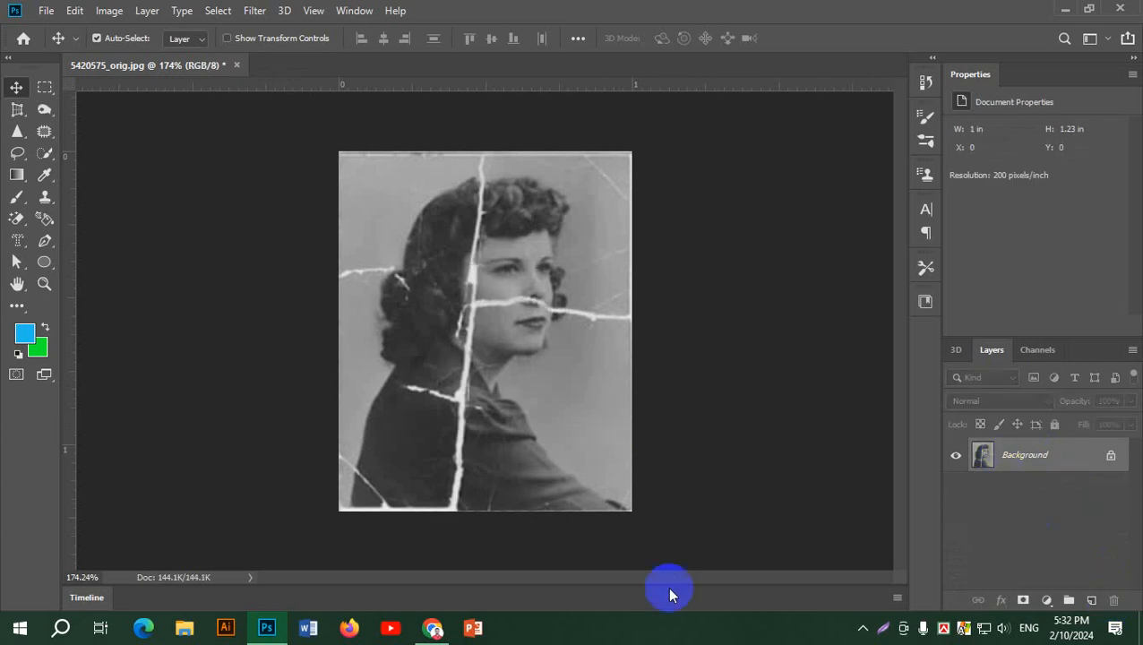
key(ctrl+z)
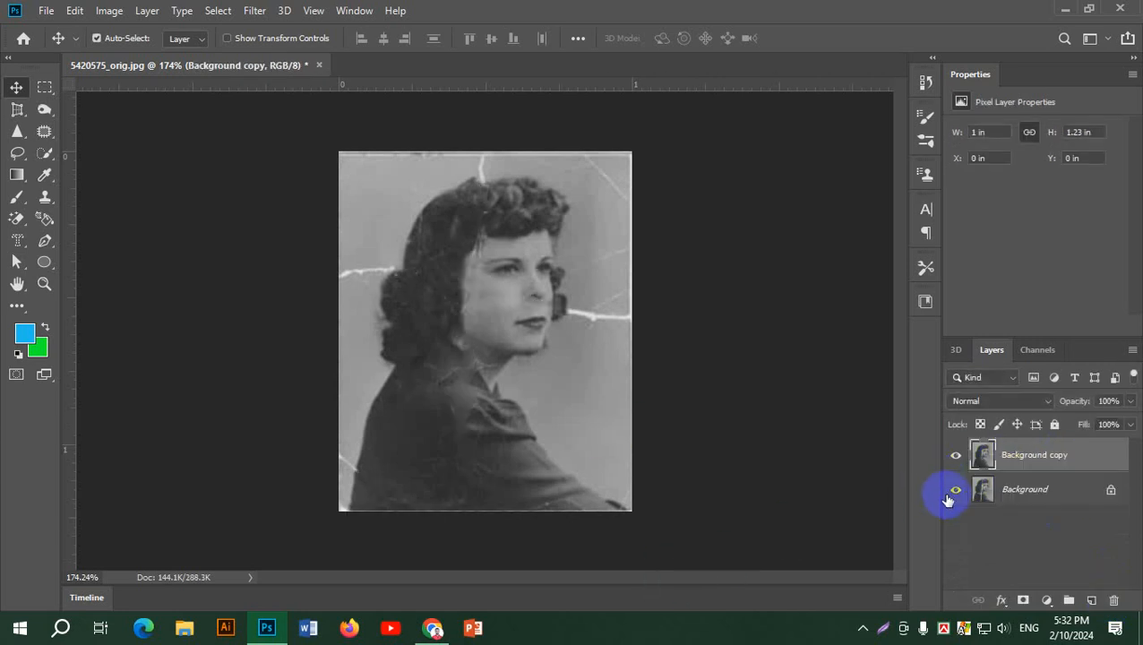
click(955, 489)
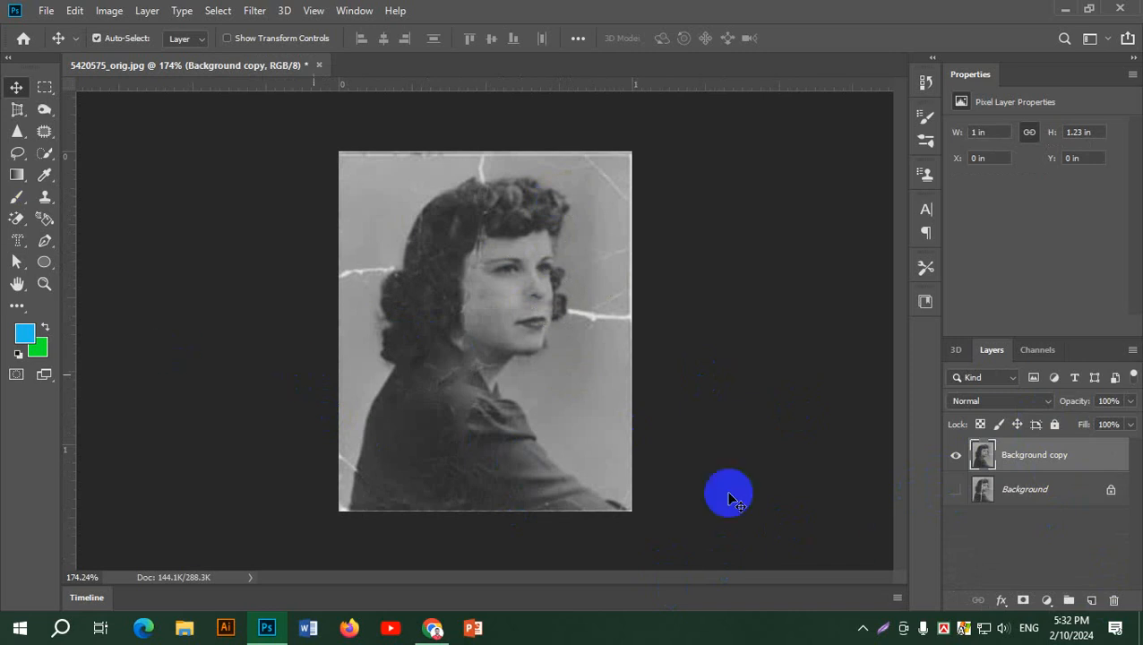
click(956, 491)
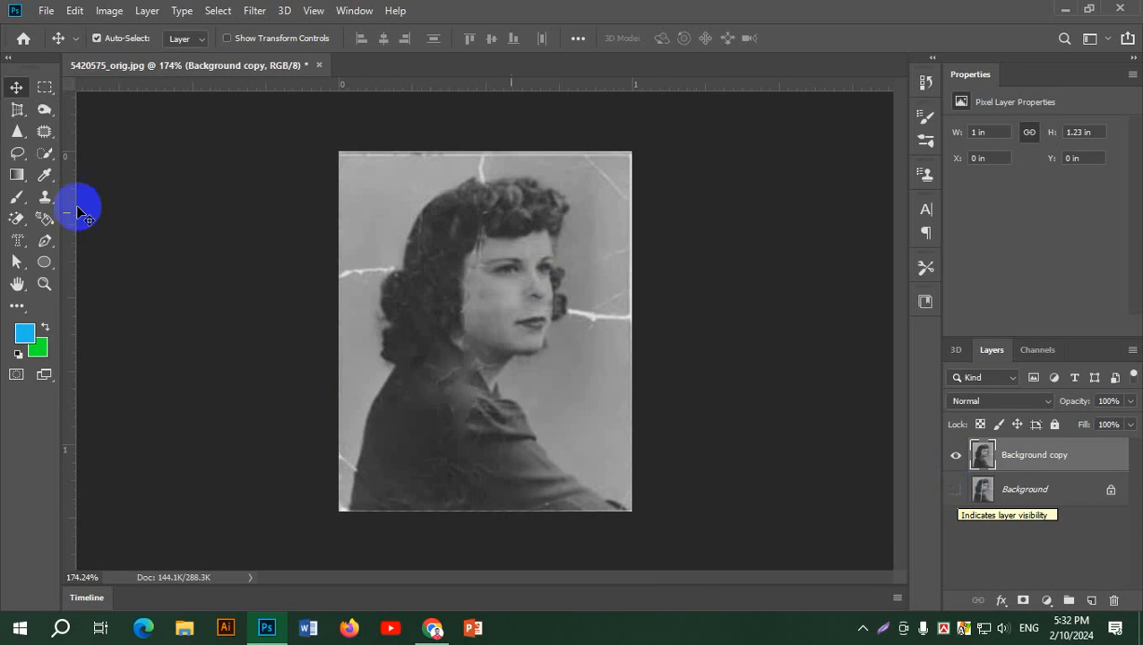
Step: Paint a quick selection on the Background copy layer over the woman's hair and down to her shoulder
click(43, 153)
mouse_move(416, 163)
mouse_down()
mouse_move(439, 201)
mouse_move(502, 206)
mouse_move(520, 194)
mouse_move(467, 220)
mouse_up()
mouse_move(459, 259)
mouse_down()
mouse_move(454, 397)
mouse_move(474, 439)
mouse_move(482, 374)
mouse_move(454, 395)
mouse_up()
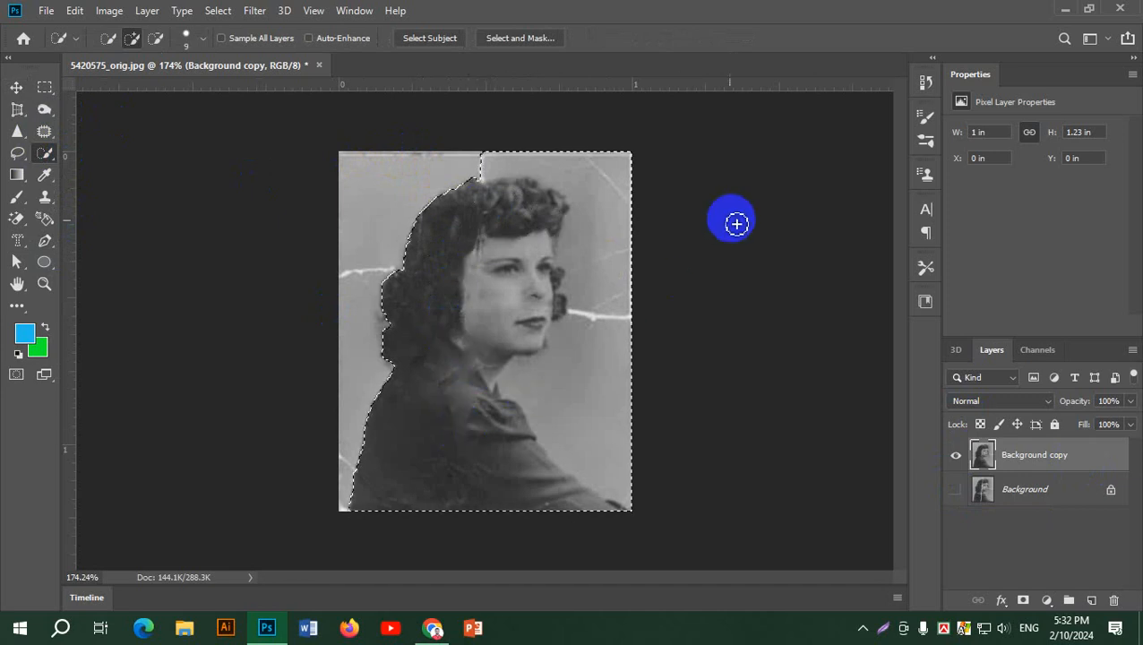
Step: Subtract the background in front of the woman from the selection and add the curls beside her cheek
key(alt)
mouse_move(594, 135)
mouse_down()
mouse_move(620, 258)
mouse_move(619, 407)
mouse_move(545, 159)
mouse_move(329, 171)
mouse_up()
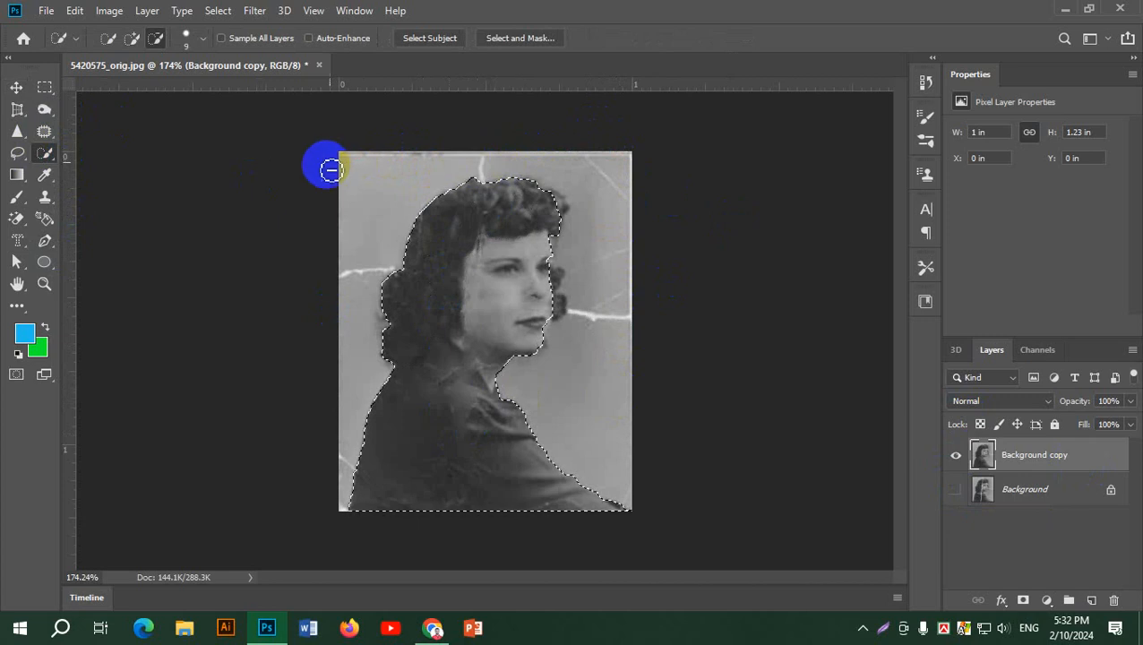
click(556, 280)
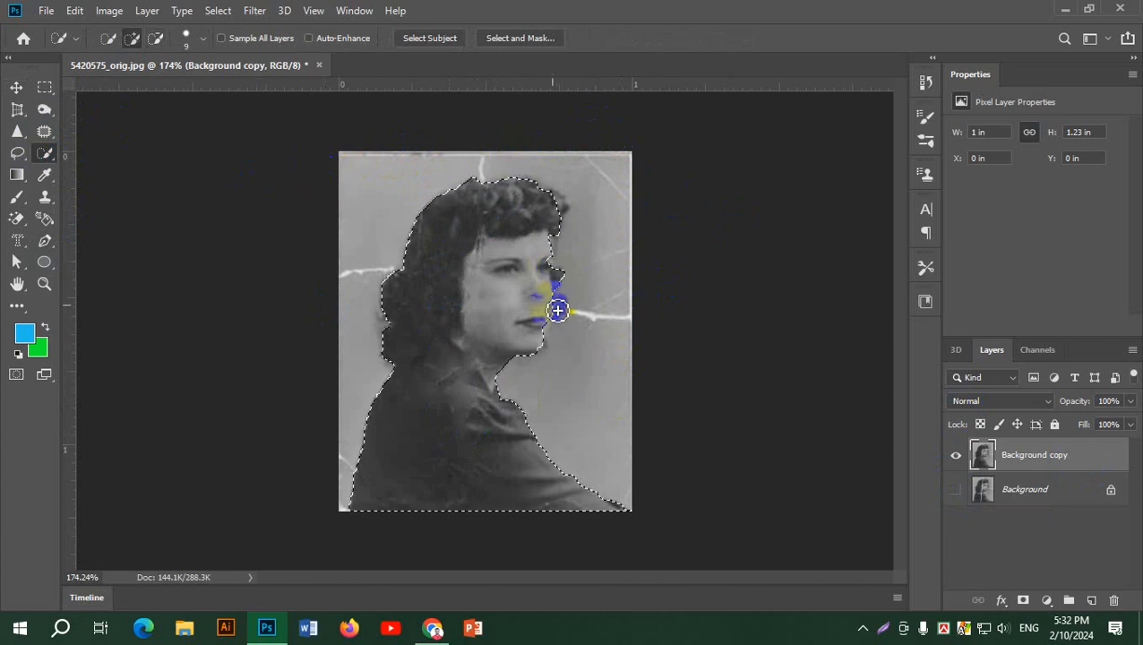
click(558, 310)
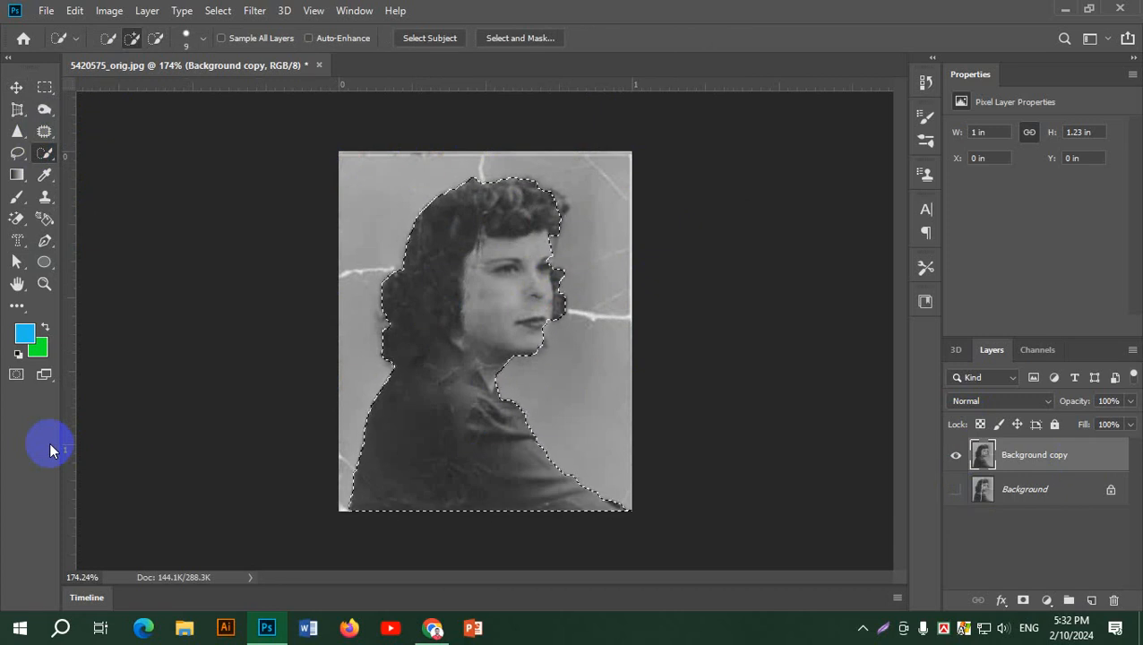
Step: Copy the selected woman onto a new layer and hide the Background copy layer
key(ctrl+j)
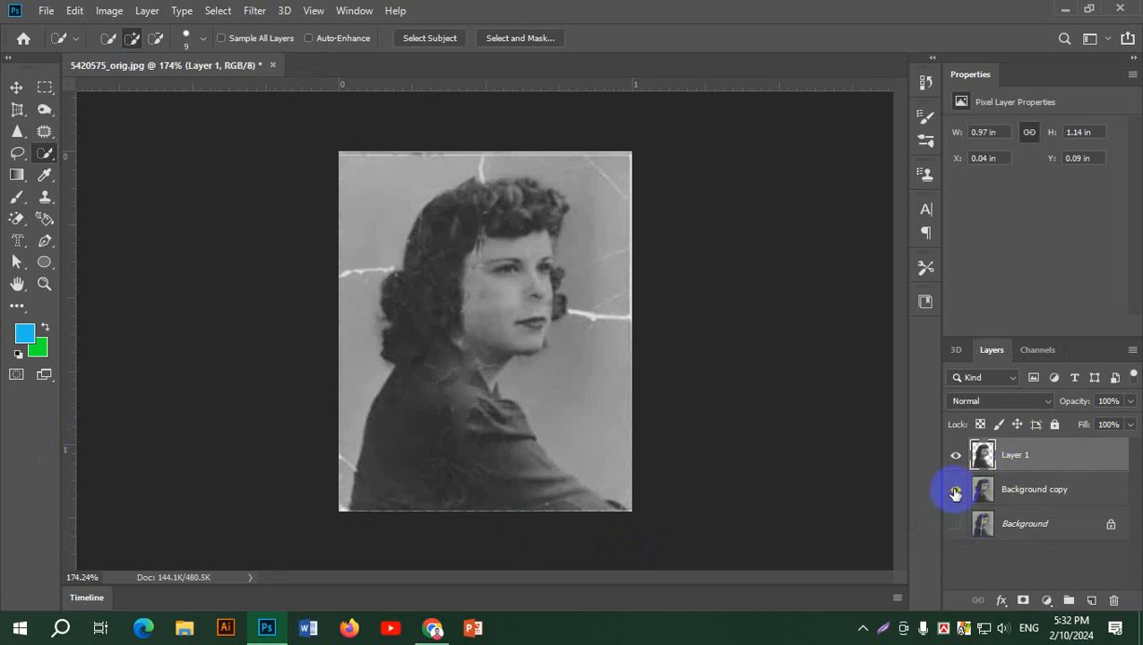
click(955, 492)
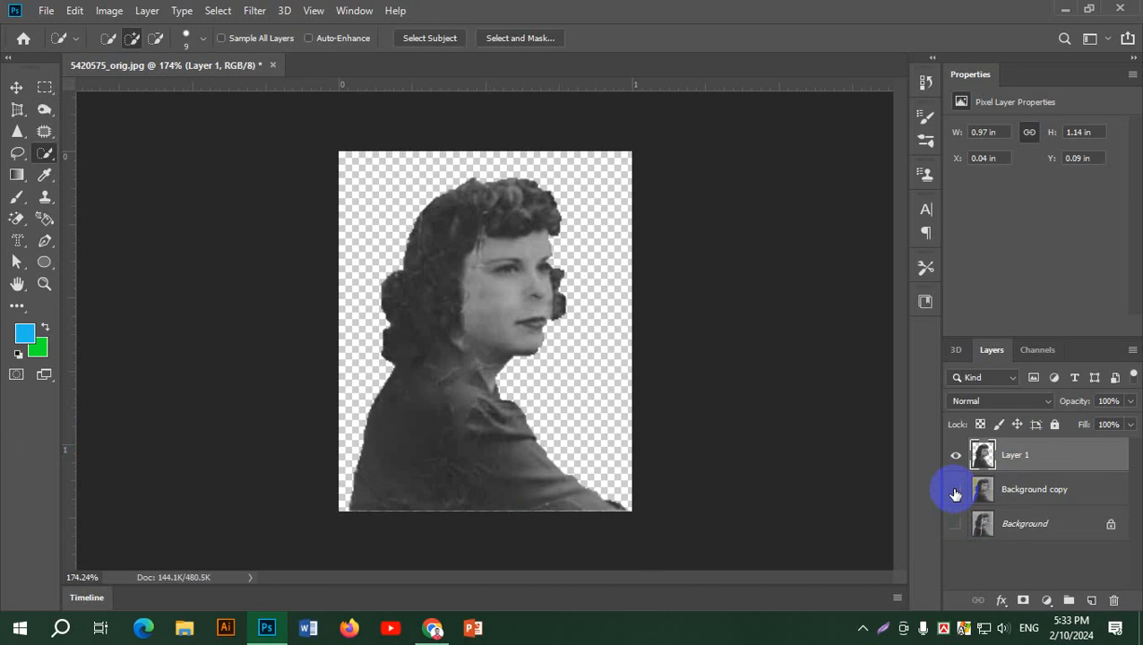
Step: Add a new layer filled with the green background color and place it beneath the cut-out woman
click(1091, 602)
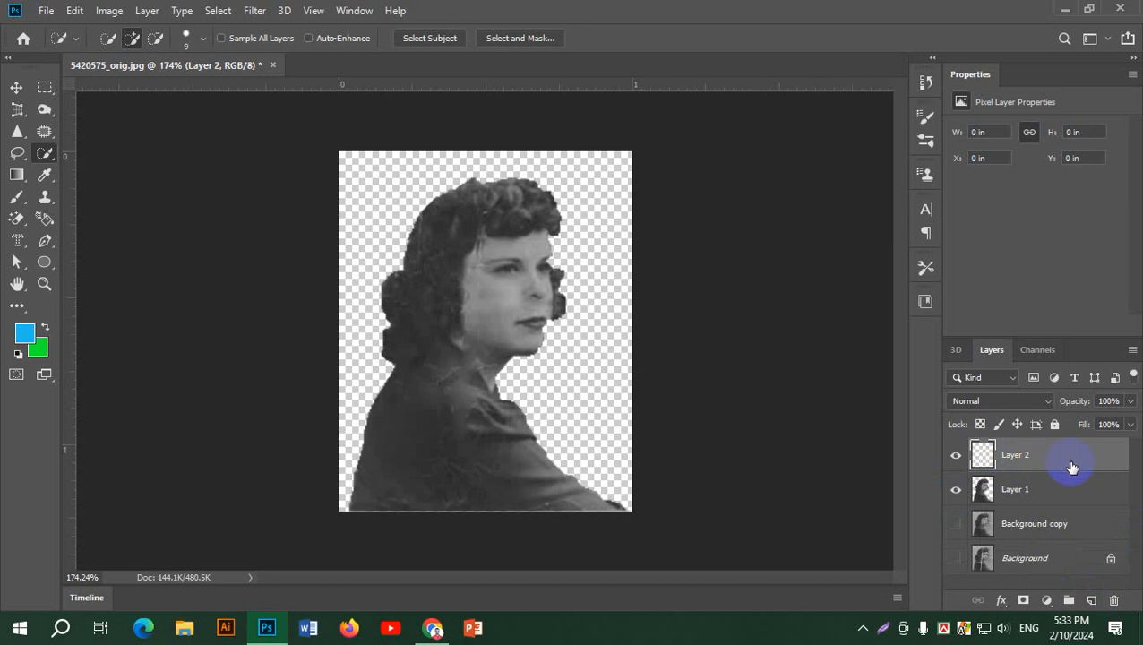
key(ctrl+BackSpace)
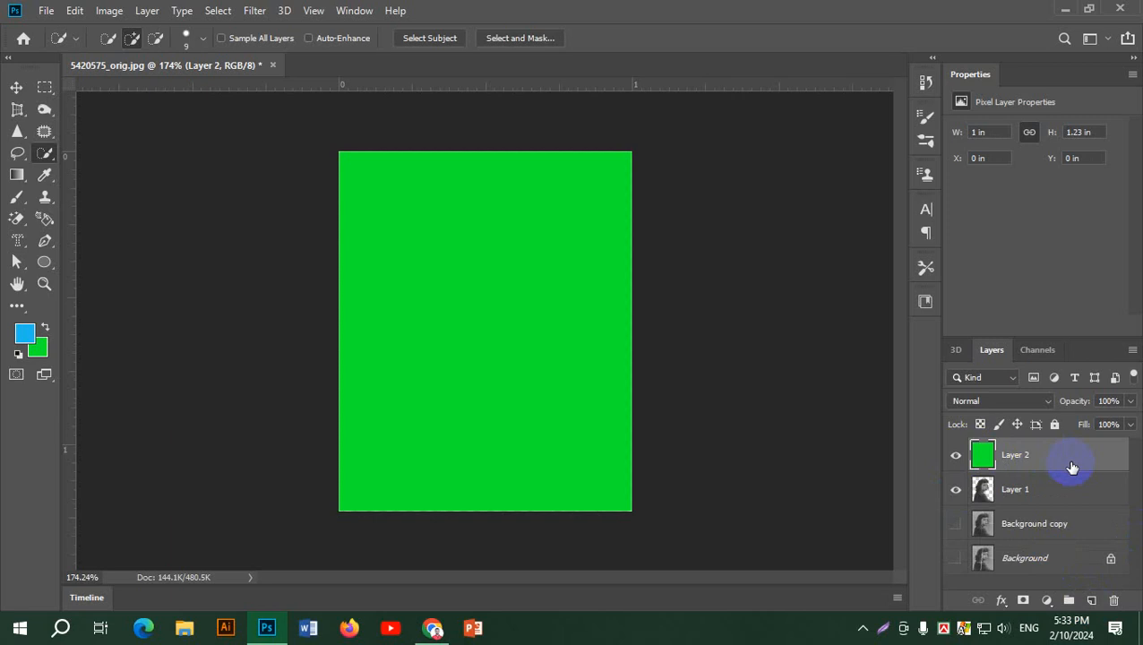
drag(1071, 467, 1055, 511)
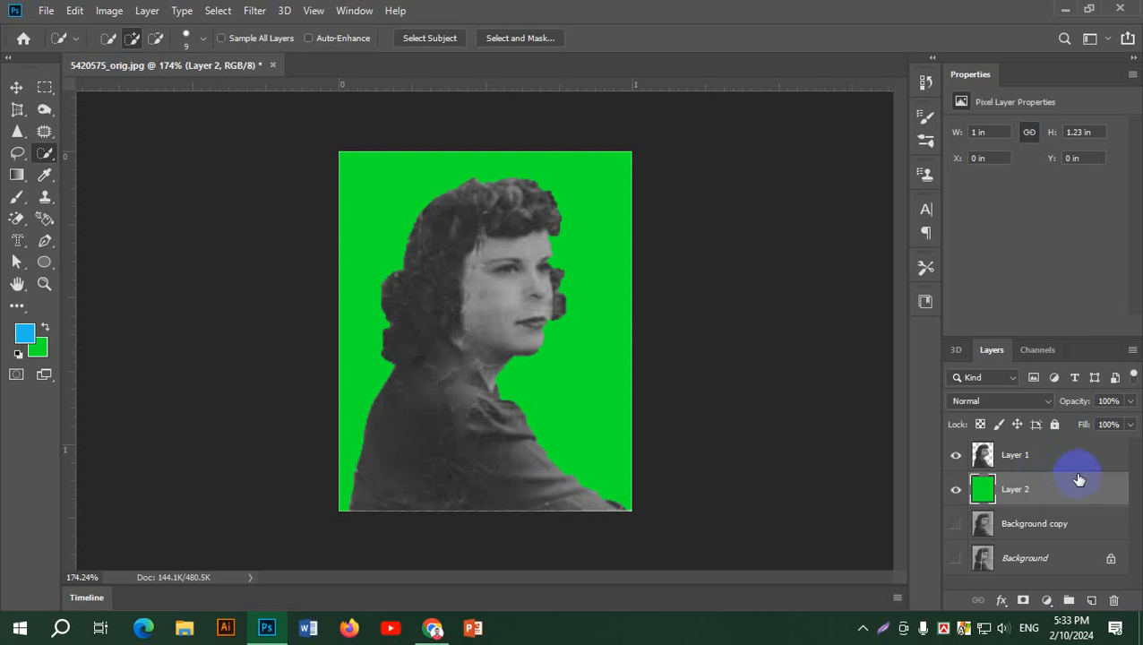
drag(1087, 451, 1056, 454)
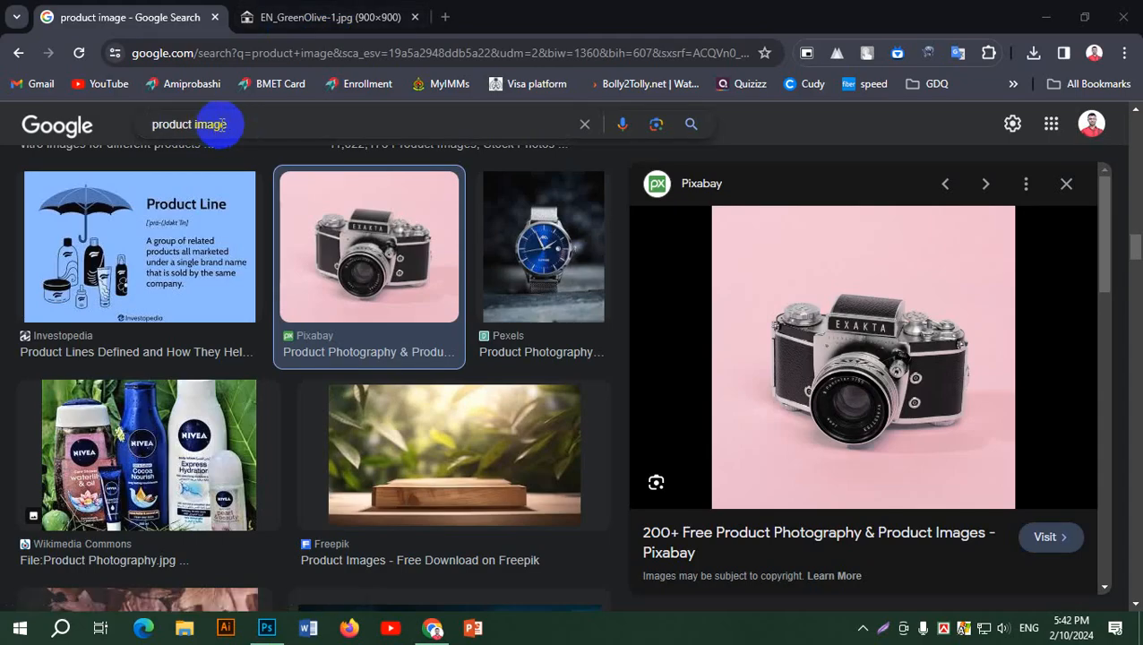
Step: Switch to the Chrome browser, search Google Images for "product image" and browse the results
click(301, 133)
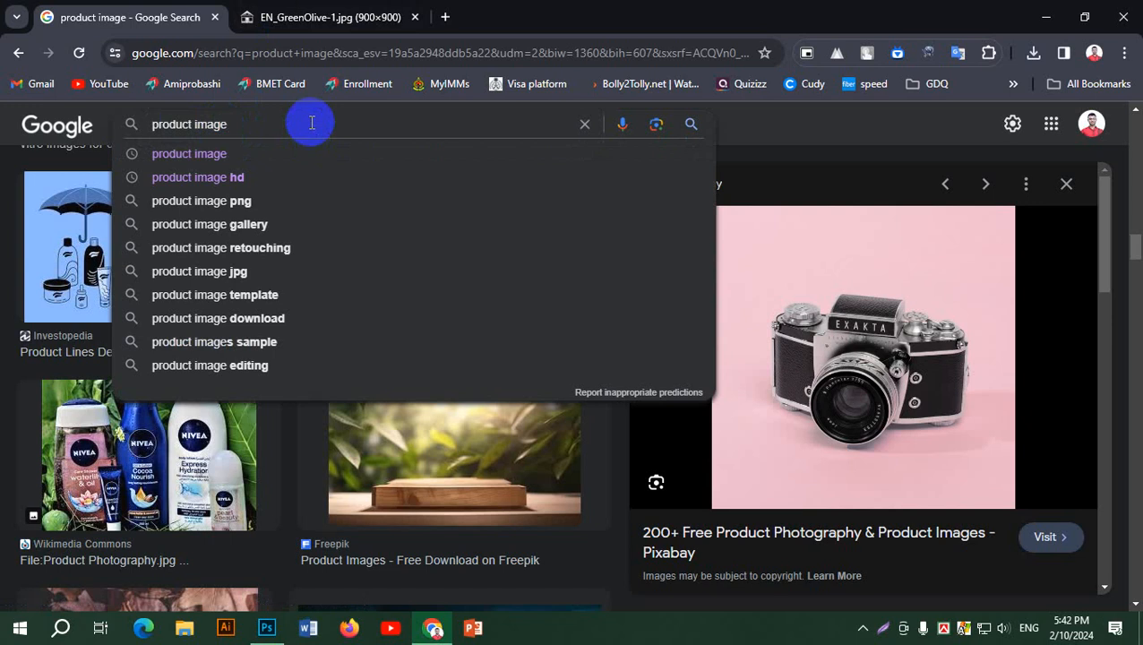
click(691, 125)
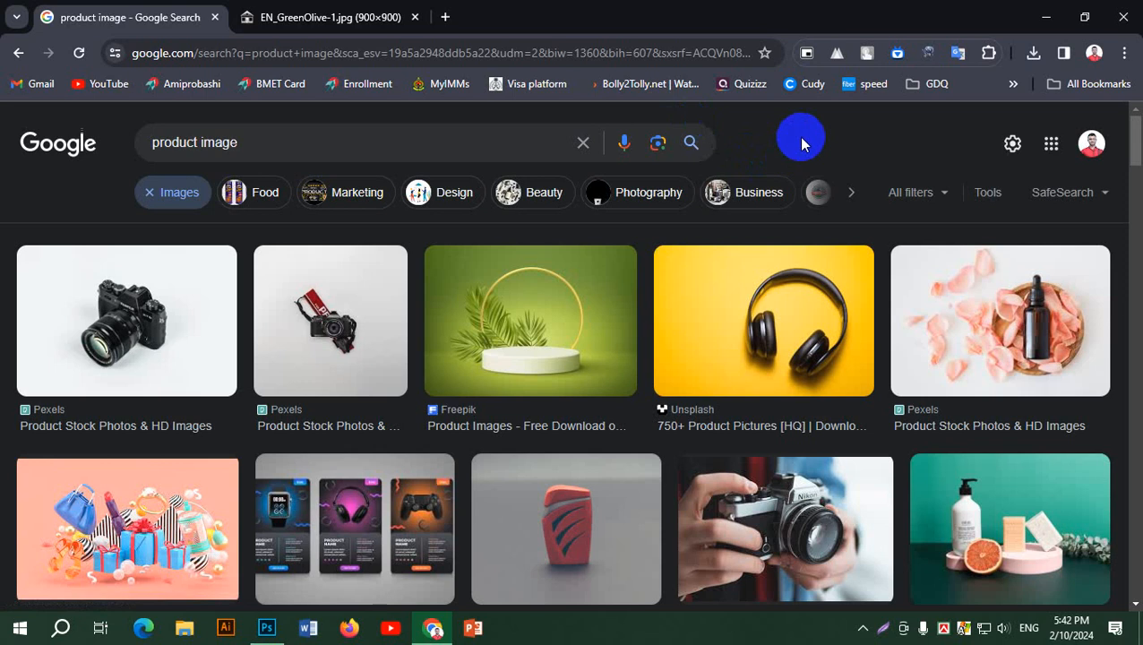
scroll(676, 358, down, 10)
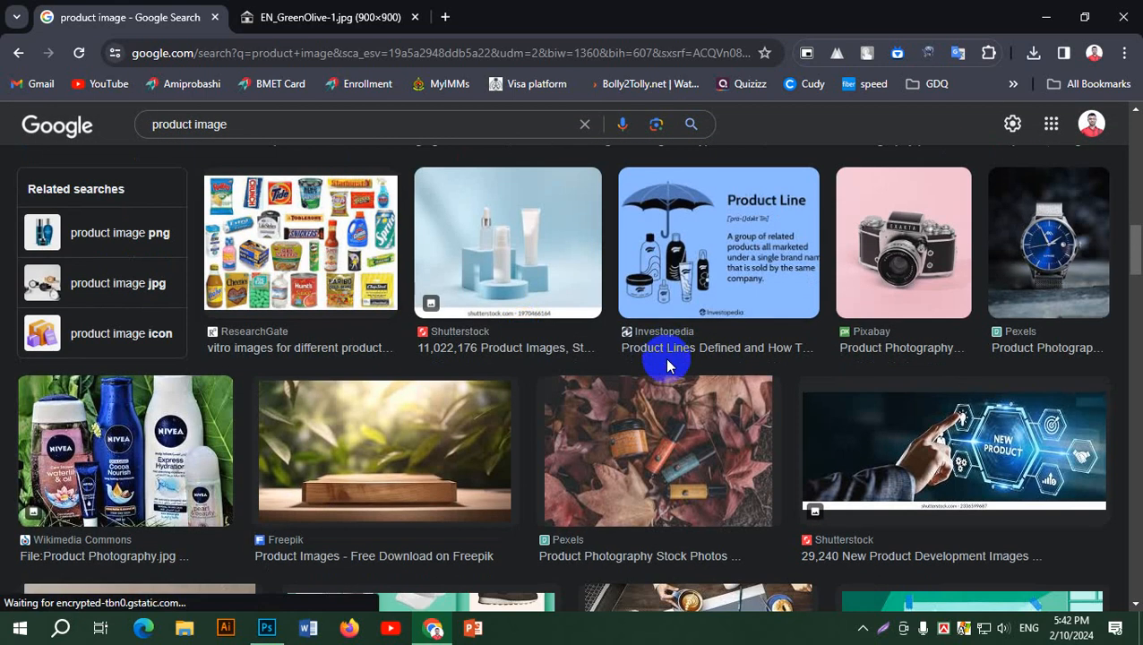
Step: Open the Unsplash image of black headphones on a yellow background in its own browser tab
scroll(664, 358, down, 3)
scroll(668, 373, up, 15)
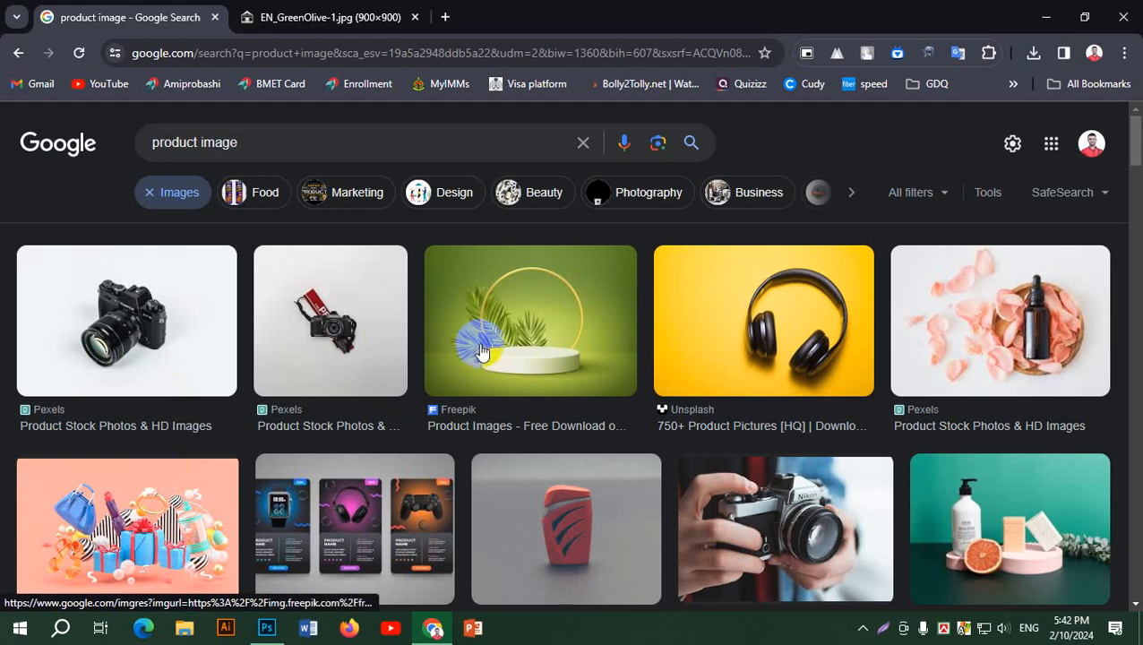
click(829, 296)
right_click(818, 288)
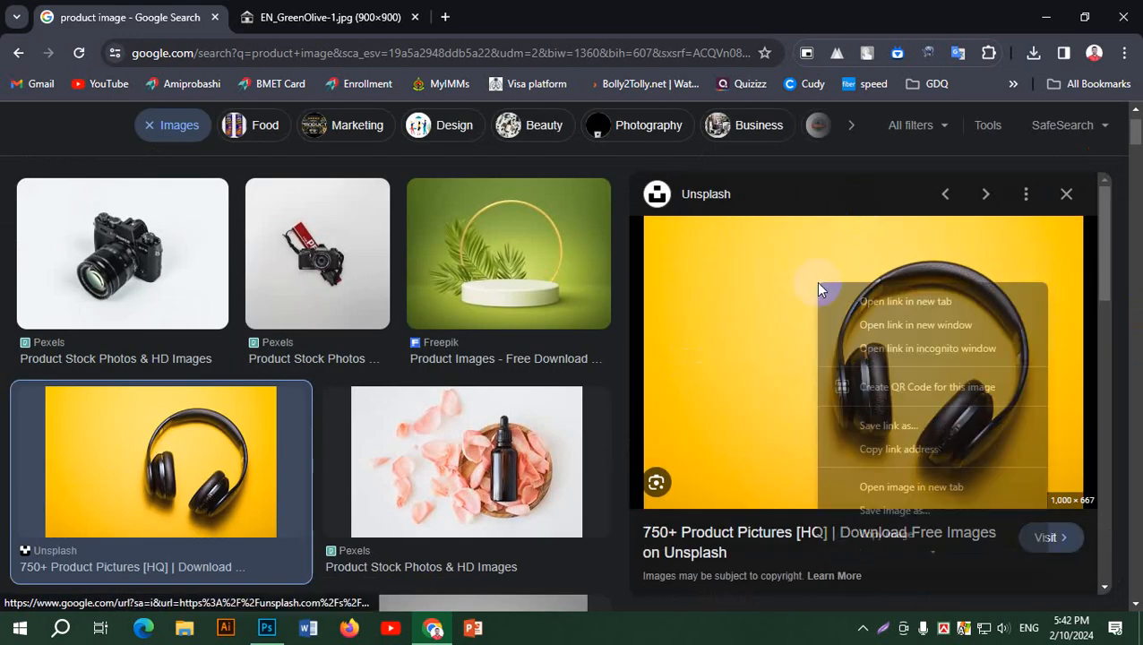
click(948, 485)
click(555, 15)
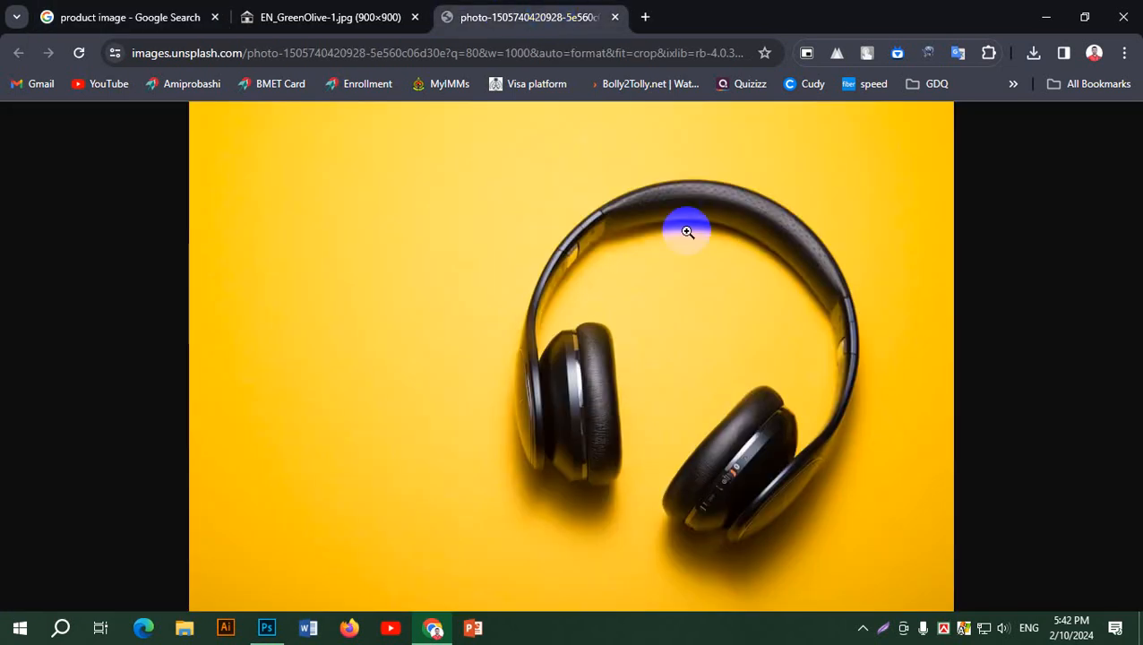
right_click(472, 180)
click(580, 231)
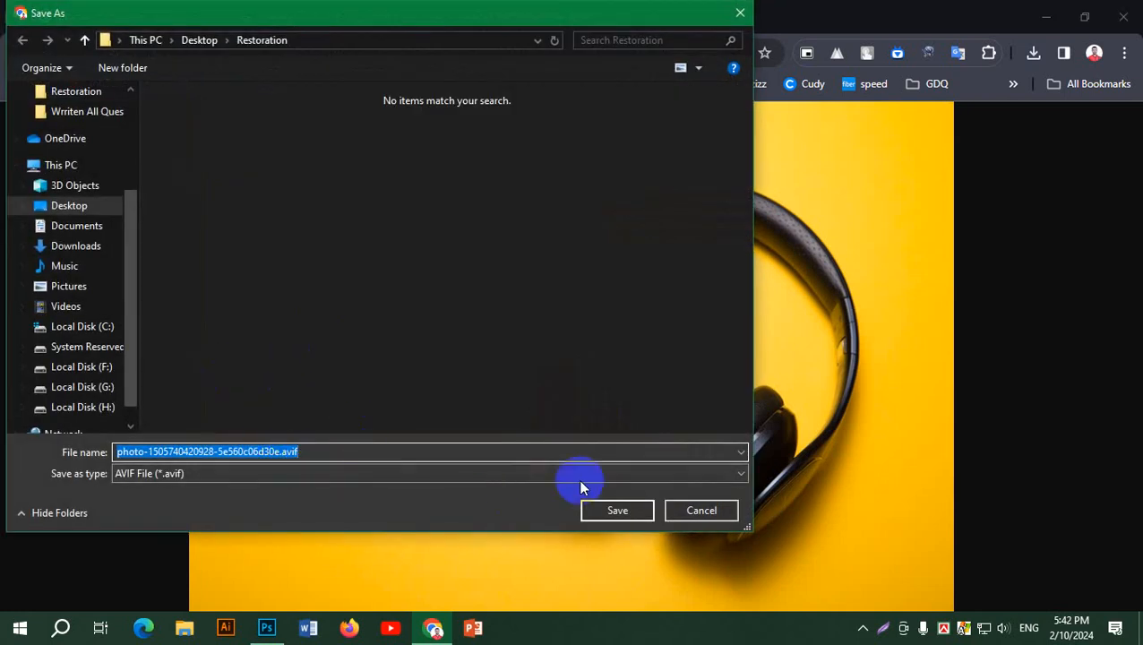
click(698, 509)
Step: Capture a screenshot of the headphones image area and save it as Screenshot_2.jpg in the Restoration folder
click(884, 628)
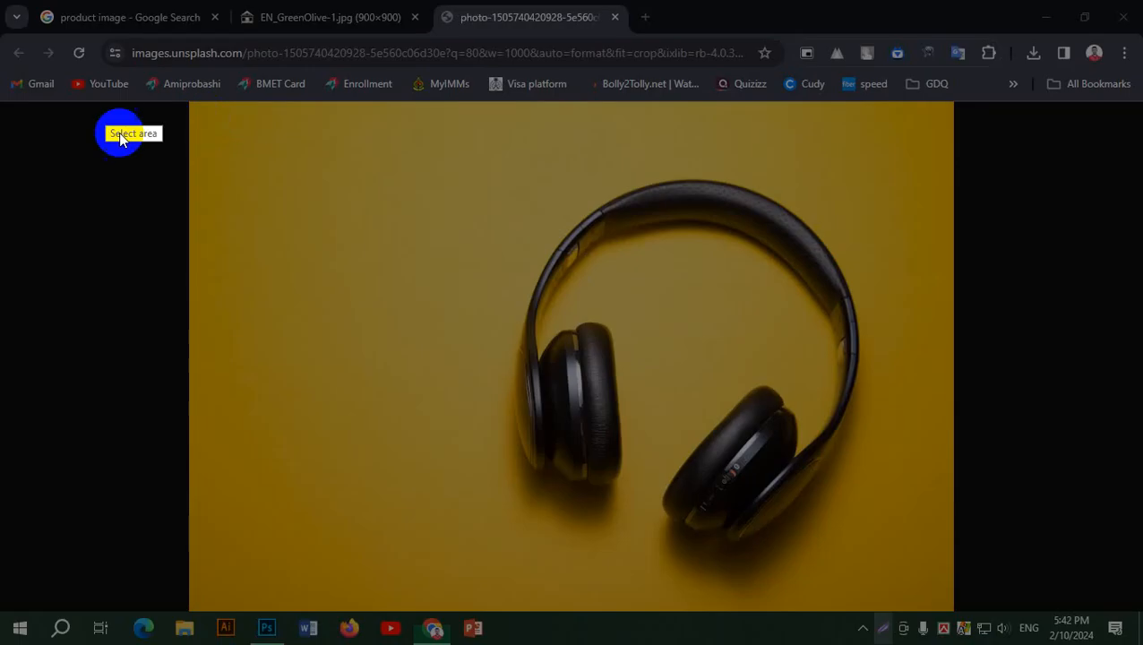
drag(210, 102, 940, 607)
key(ctrl+s)
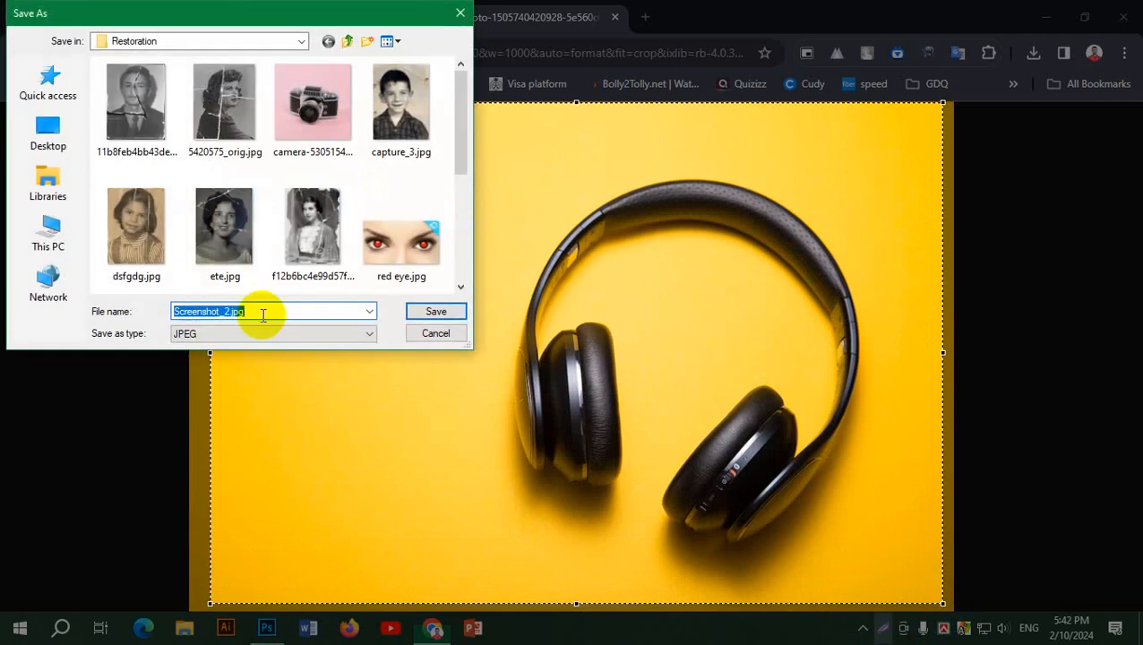
click(432, 377)
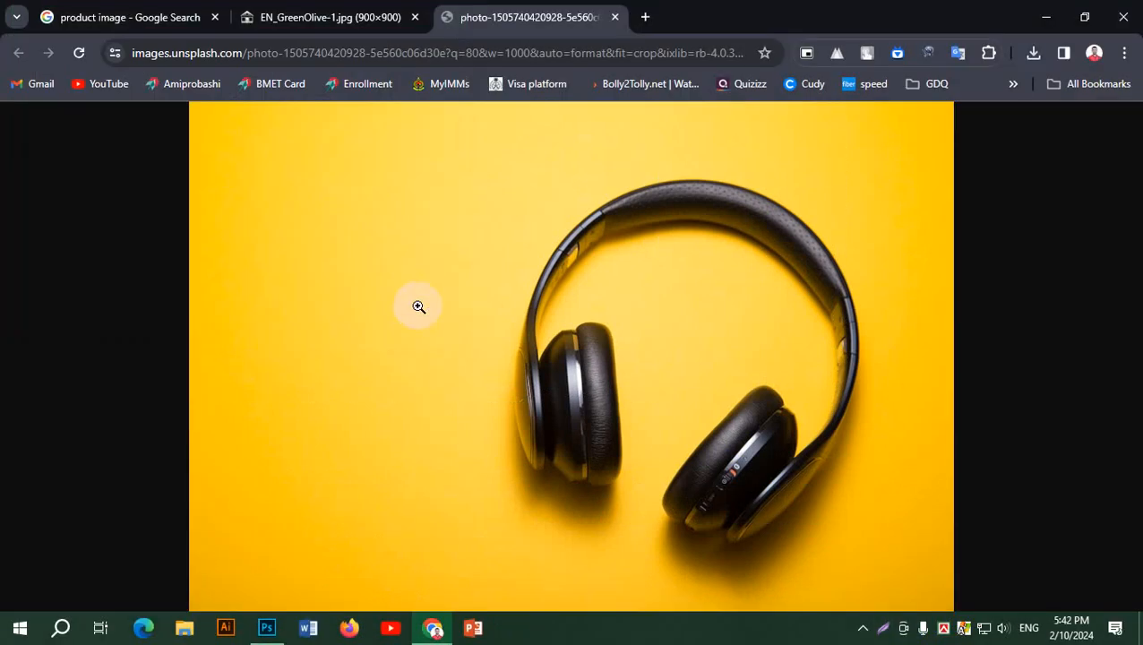
Step: Switch to Photoshop and open Screenshot_1.jpg and Screenshot_2.jpg from the Restoration folder
click(1057, 19)
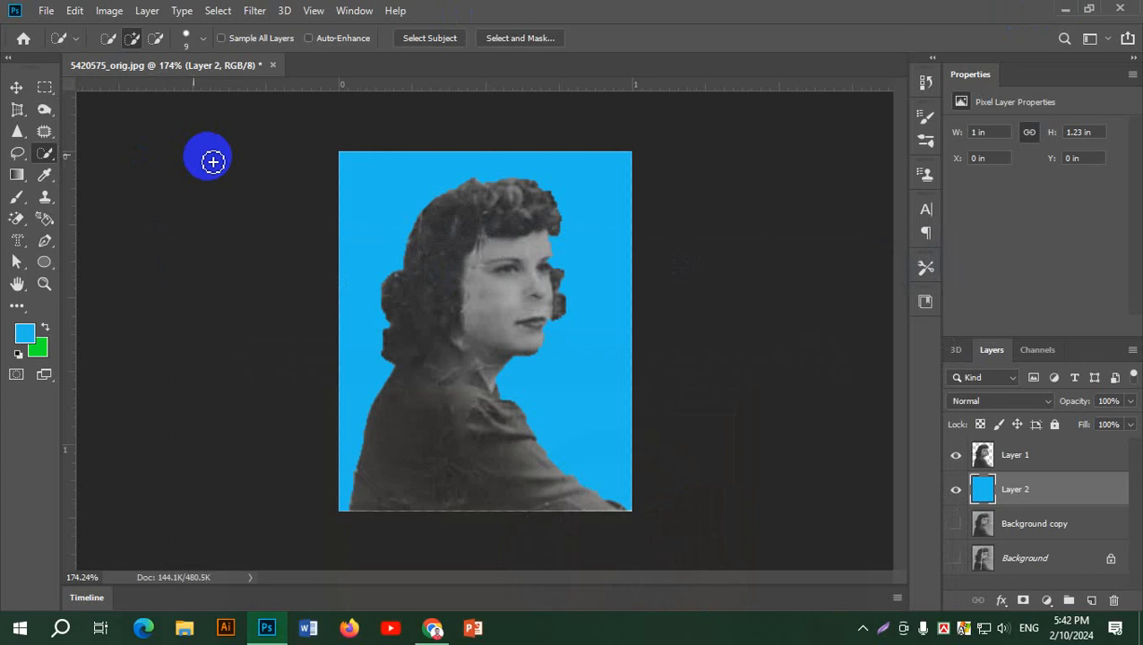
click(46, 11)
click(54, 40)
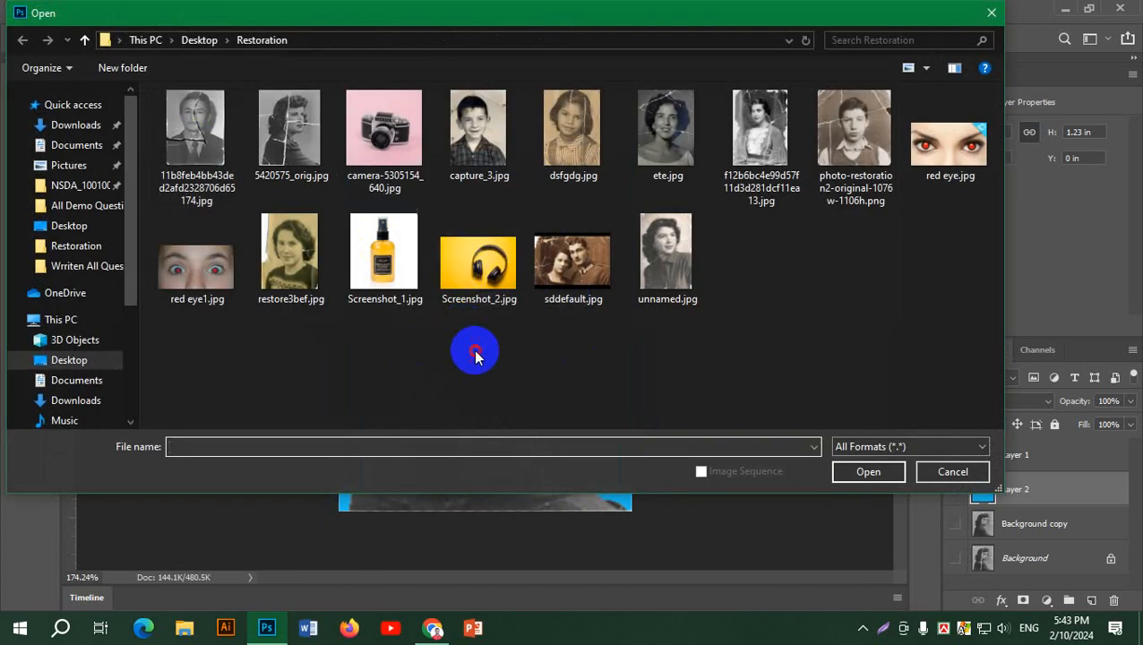
drag(475, 351, 376, 230)
click(866, 477)
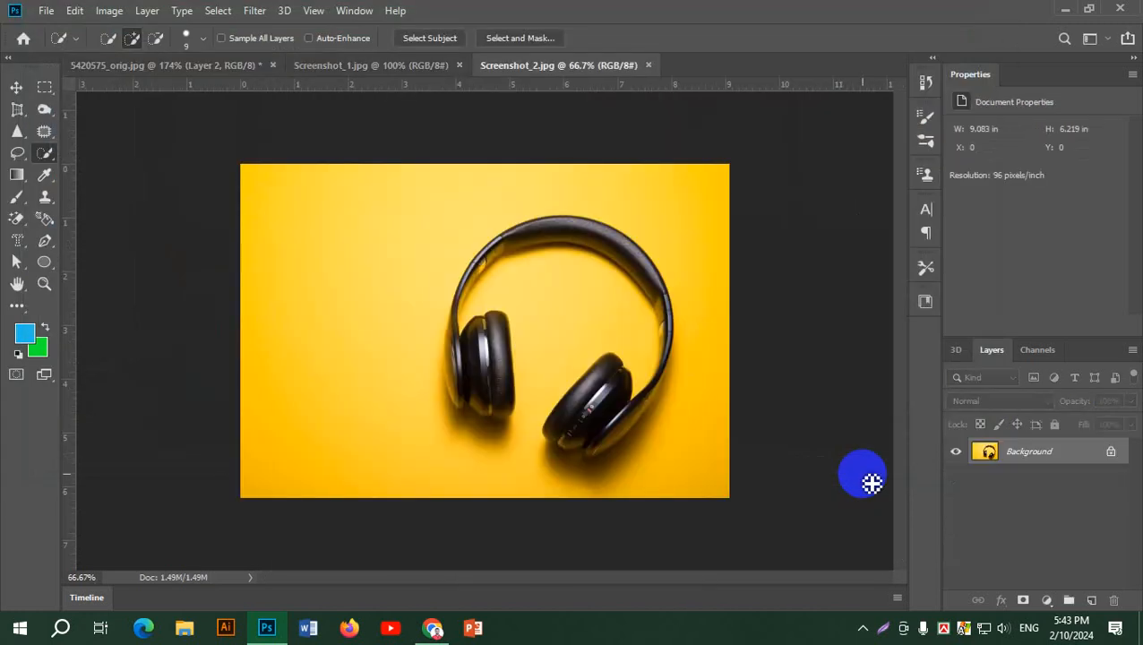
Step: Compare the bottle and headphones images by alternating between the Screenshot_1.jpg and Screenshot_2.jpg documents
click(398, 65)
click(578, 68)
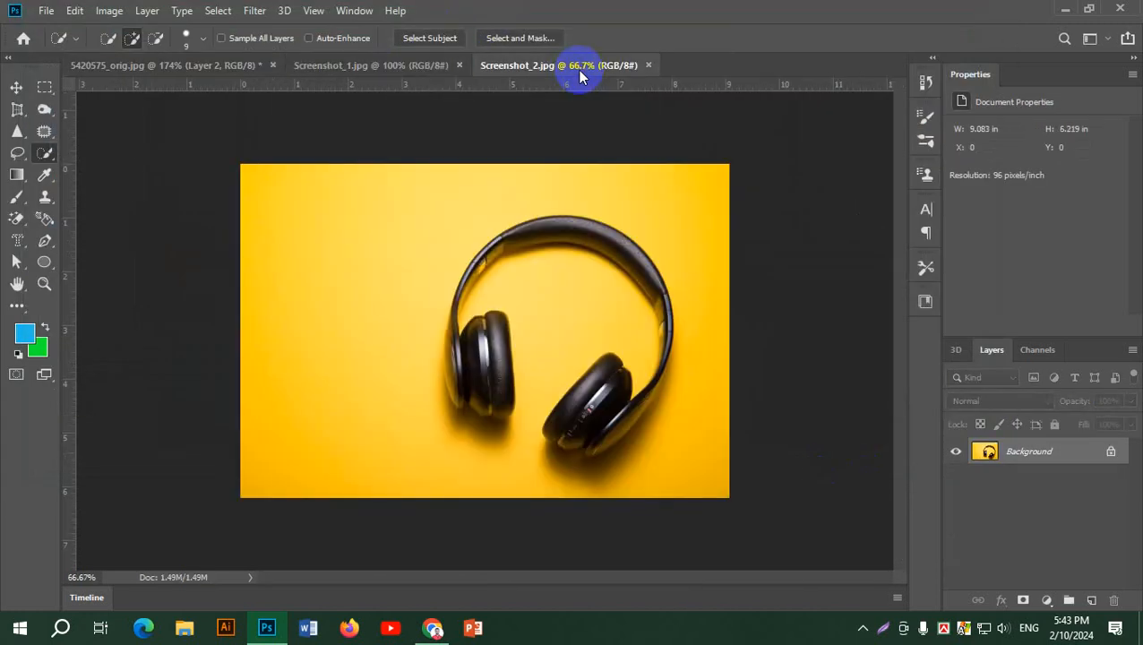
click(395, 67)
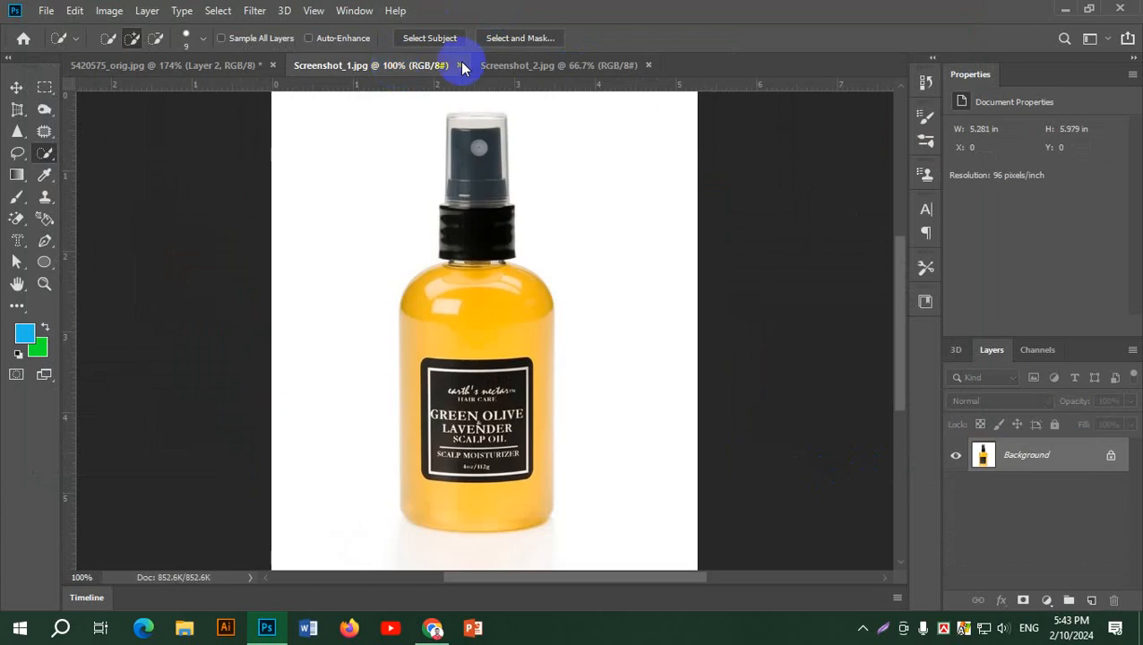
click(578, 69)
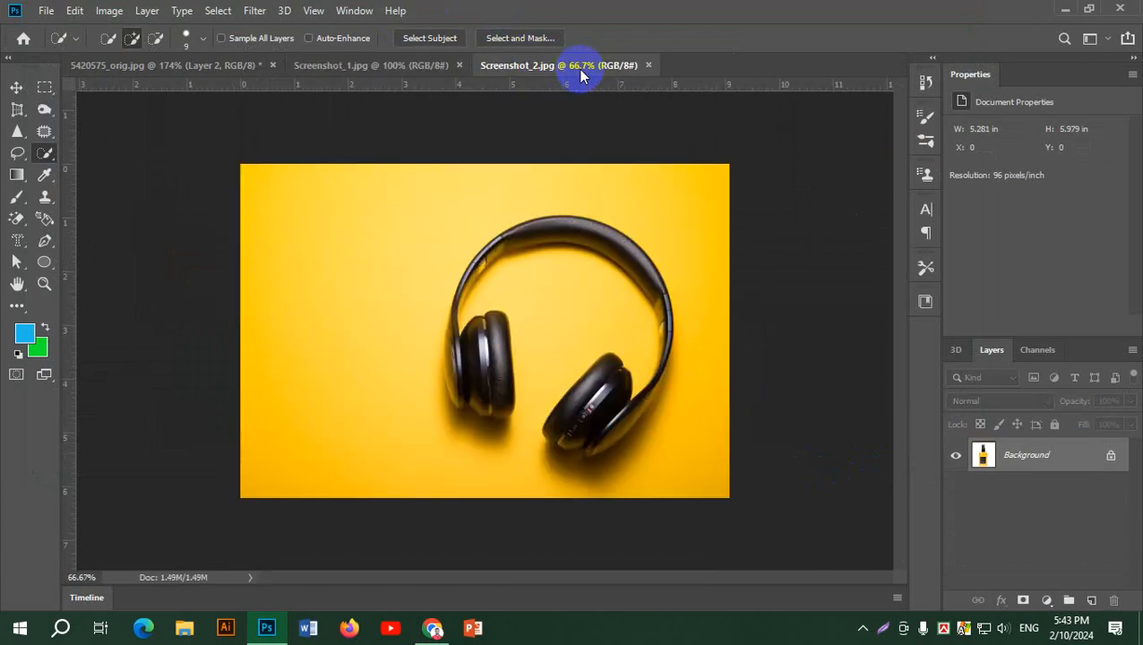
click(370, 67)
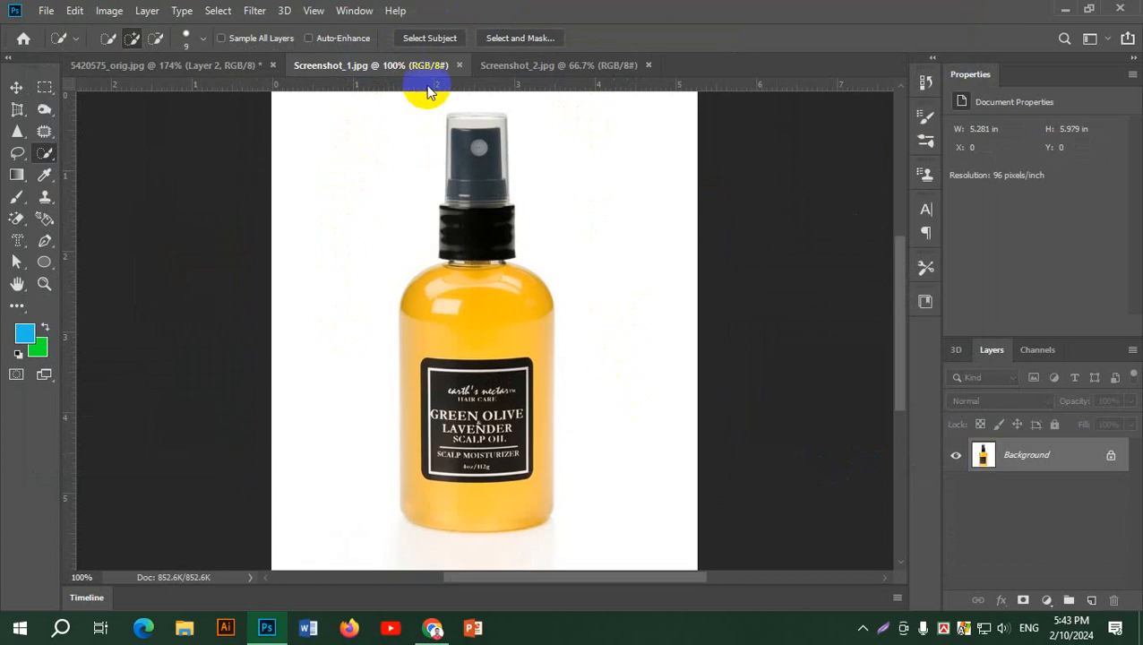
click(524, 66)
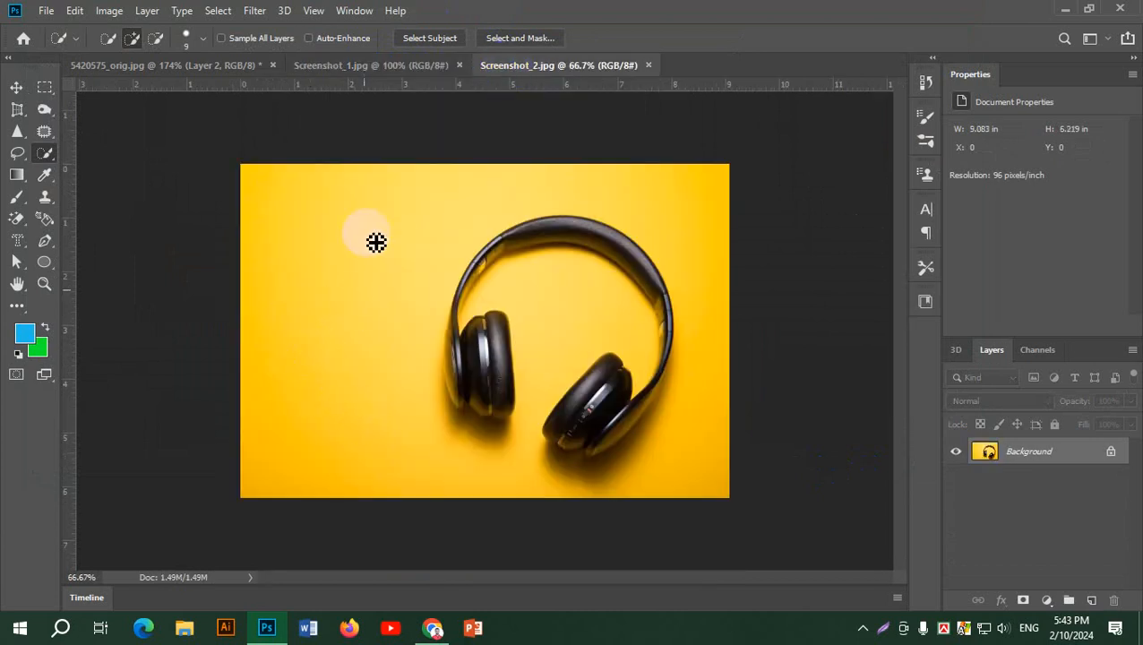
click(550, 231)
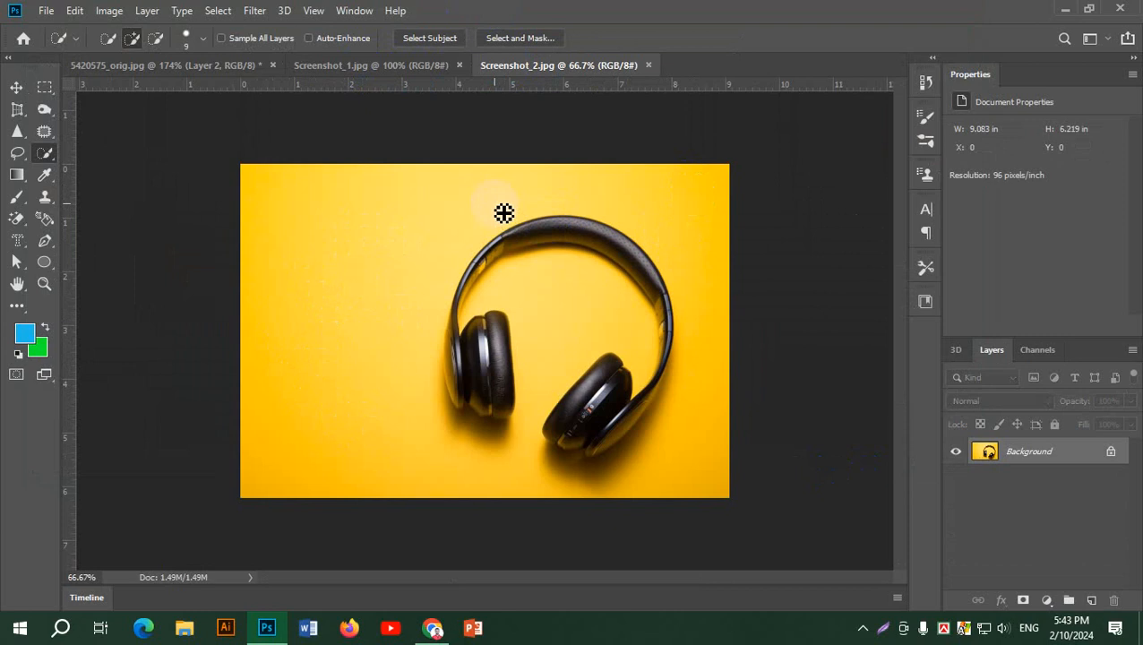
Step: Duplicate the Background layer in Screenshot_1.jpg and select the white area around the bottle with the Magic Wand Tool
click(409, 66)
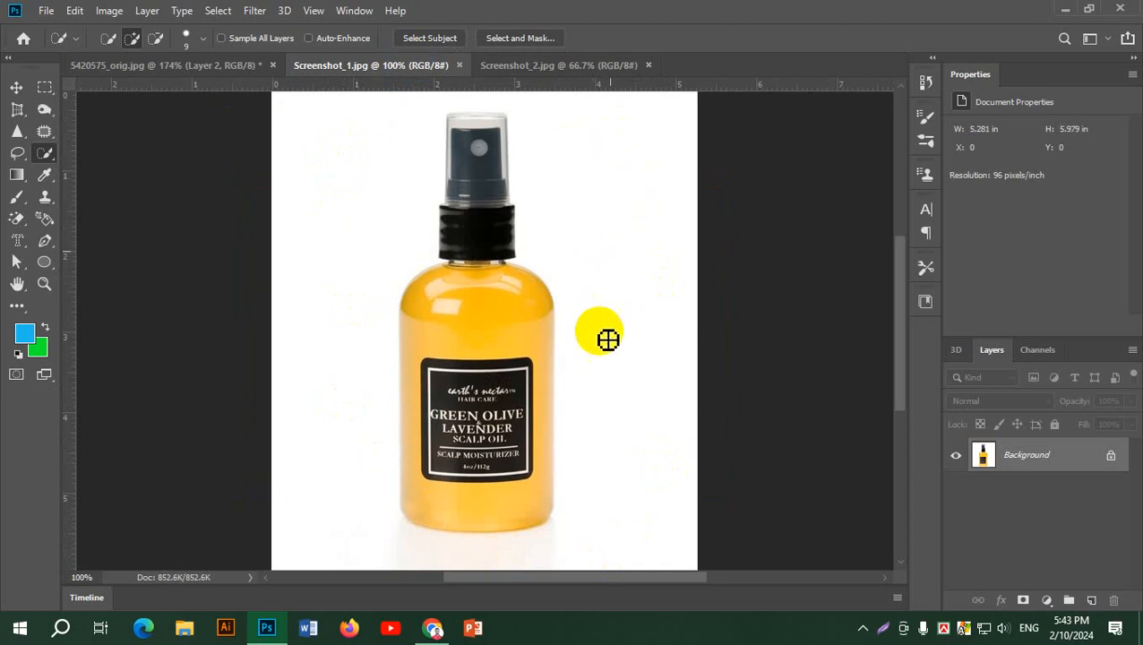
drag(1065, 454, 1091, 600)
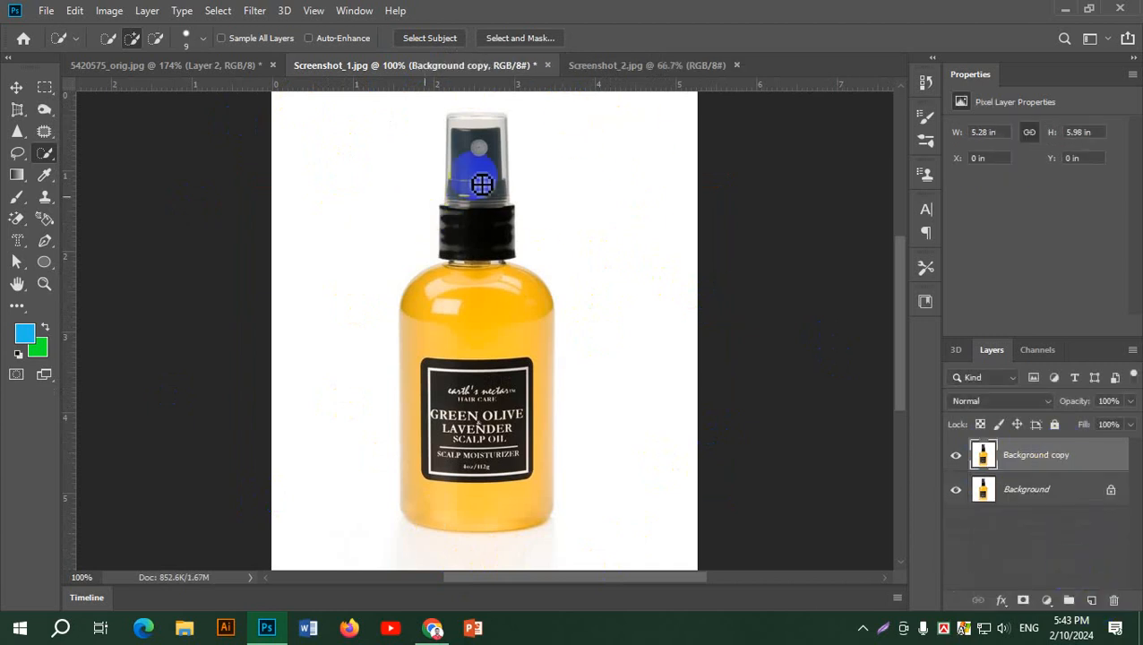
right_click(43, 159)
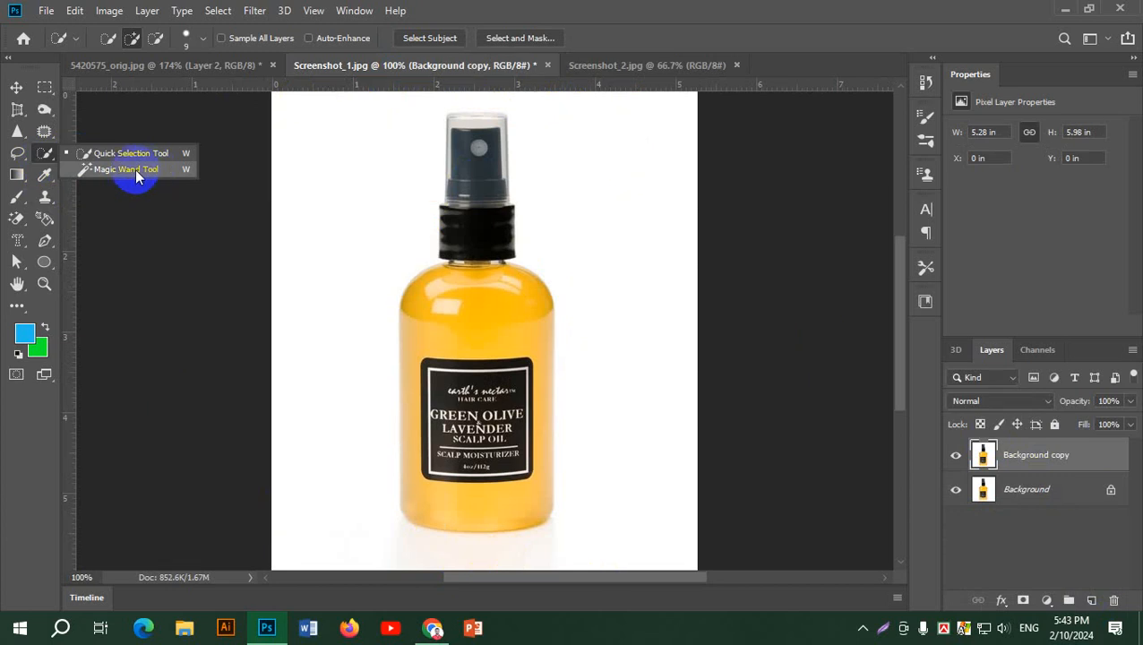
click(135, 170)
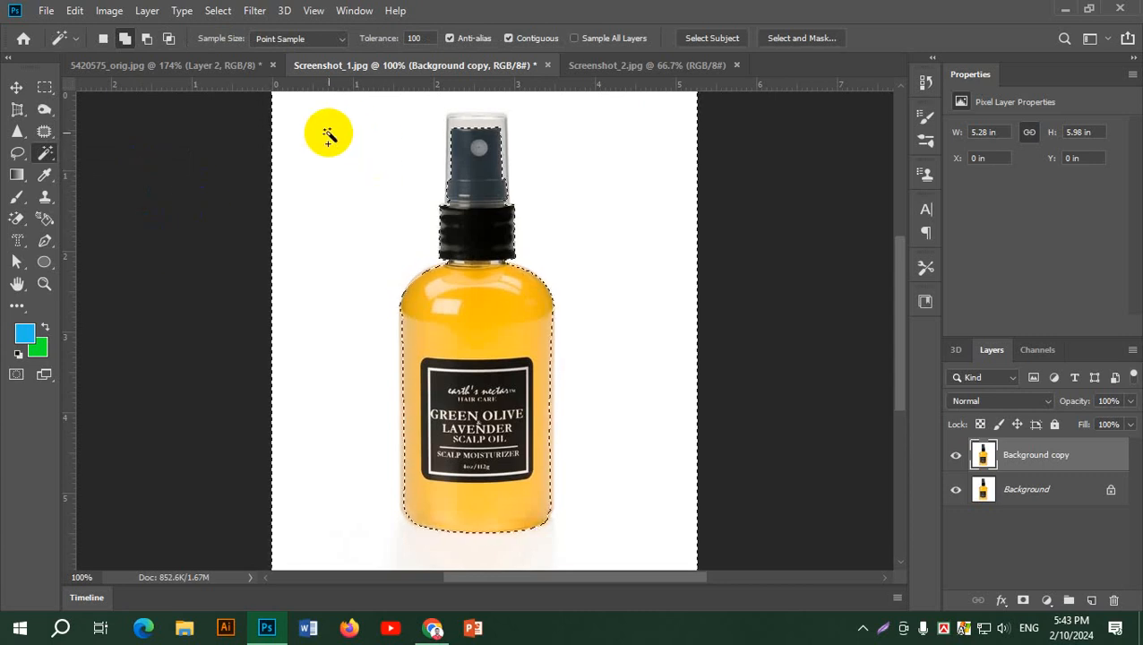
Step: Try adding and subtracting areas around the spray cap with the Magic Wand, and reselect the white backdrop as a new selection
click(470, 130)
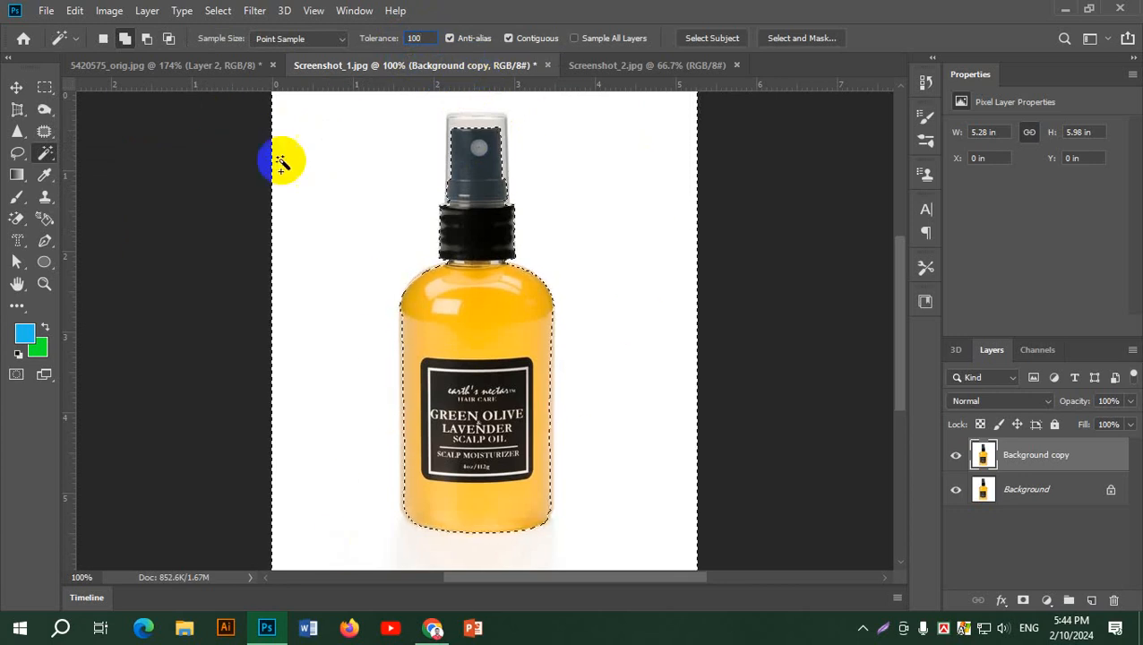
click(469, 139)
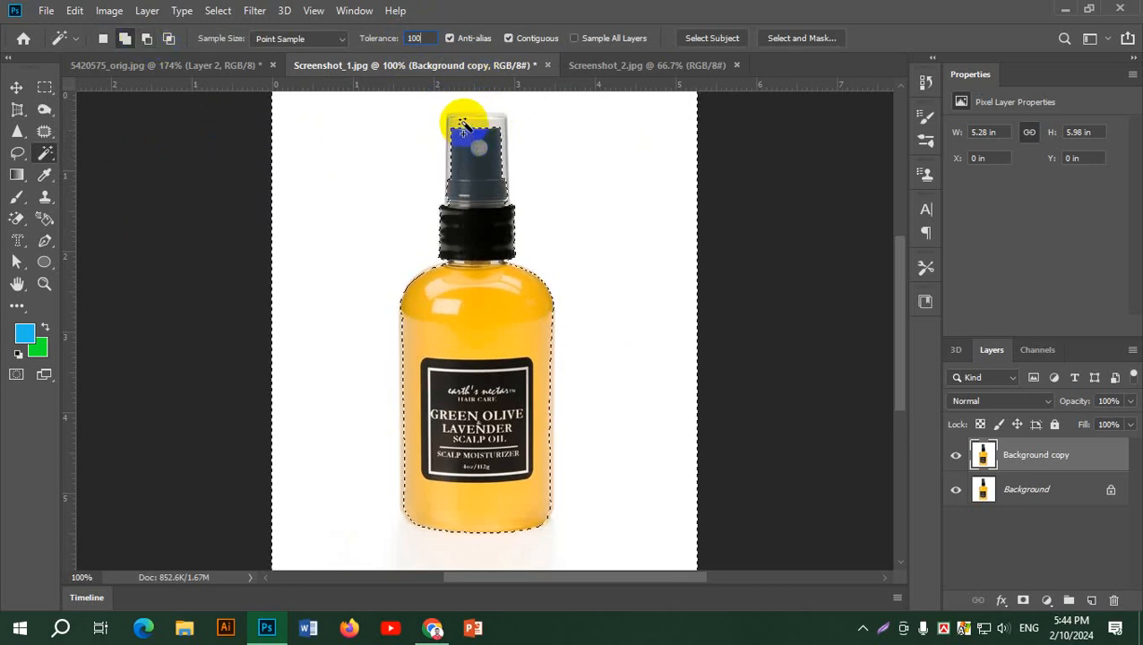
click(459, 132)
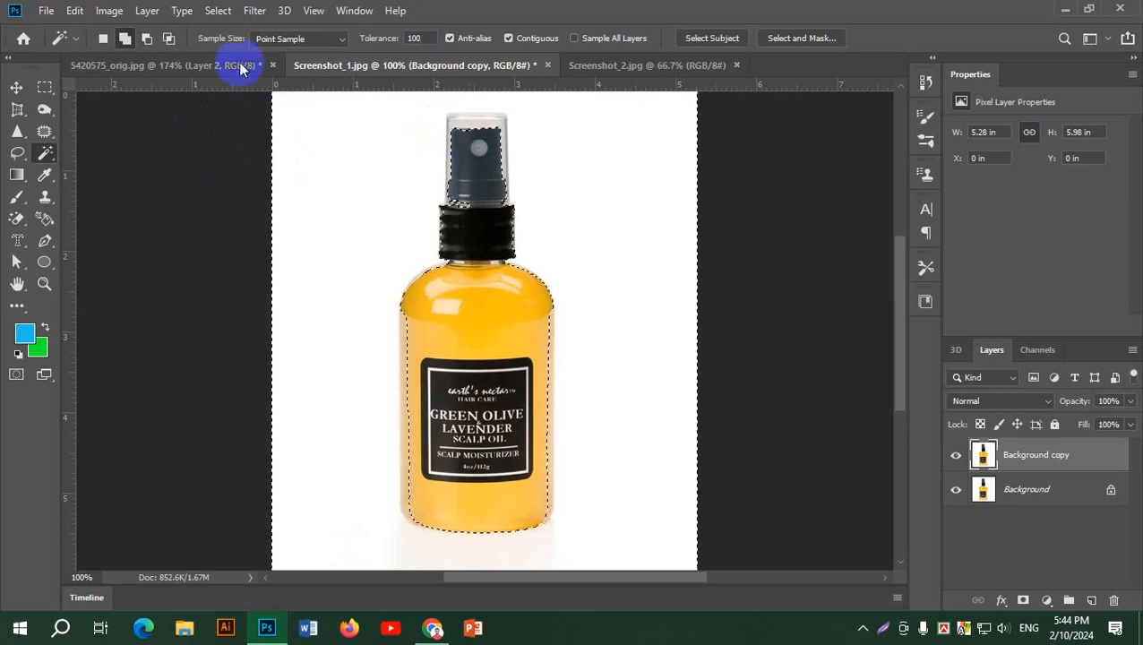
click(456, 133)
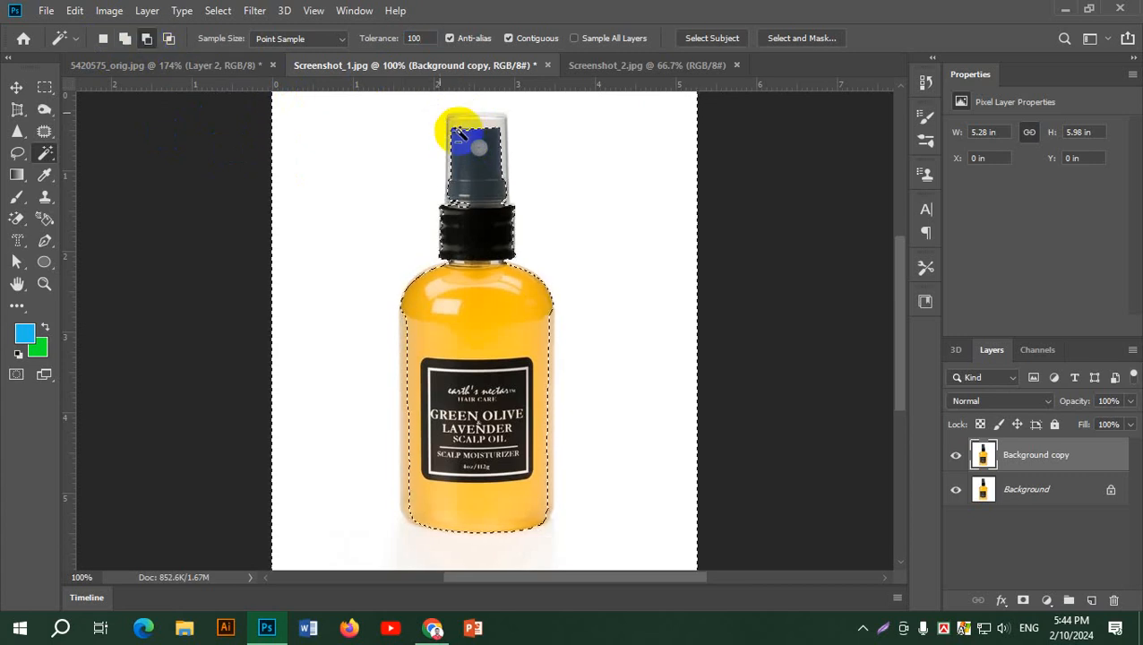
click(470, 128)
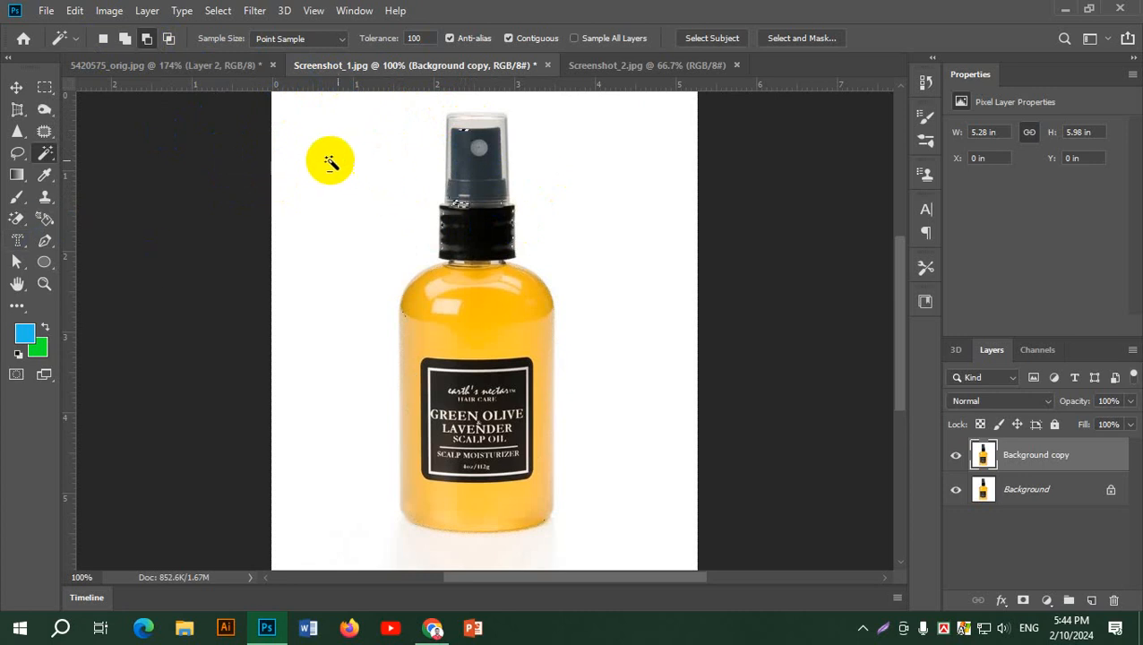
click(106, 39)
click(349, 238)
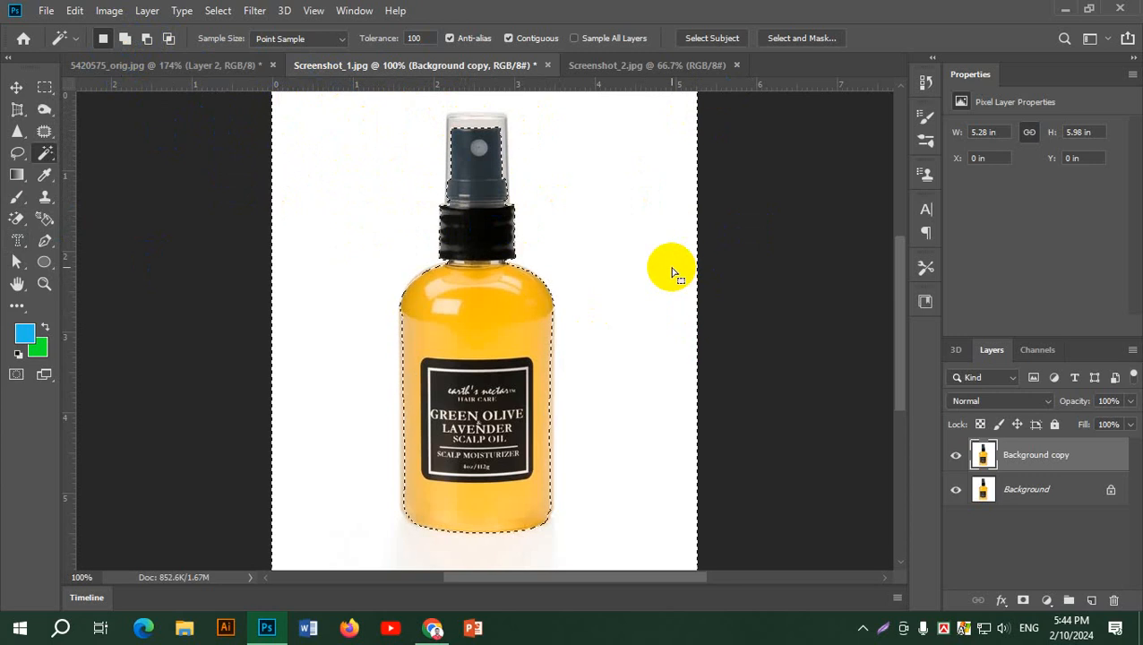
Step: Add the spray cap, black collar and bottle body to the selection with the Quick Selection Tool
click(46, 157)
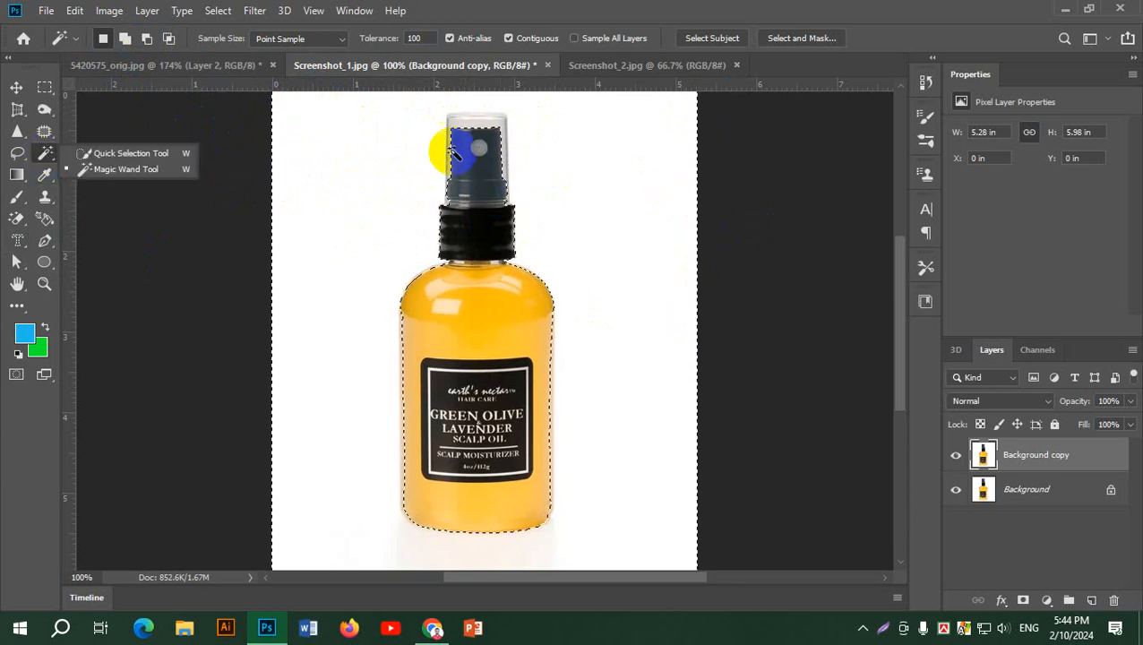
click(146, 153)
click(132, 38)
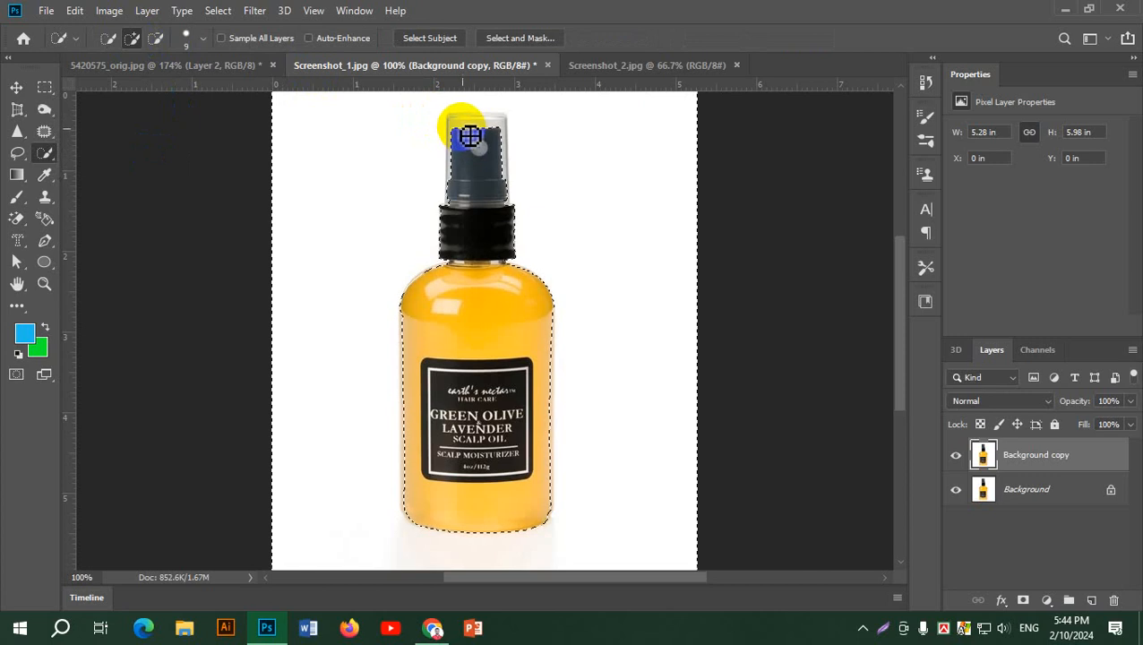
click(462, 124)
click(487, 135)
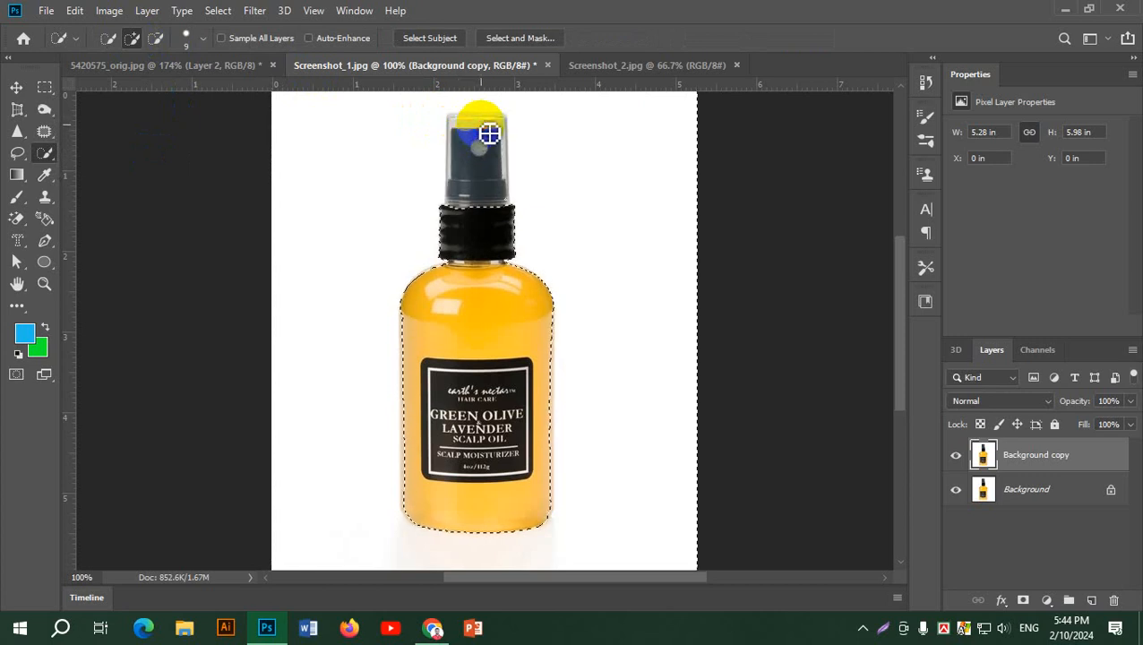
drag(481, 124, 474, 217)
drag(475, 128, 479, 334)
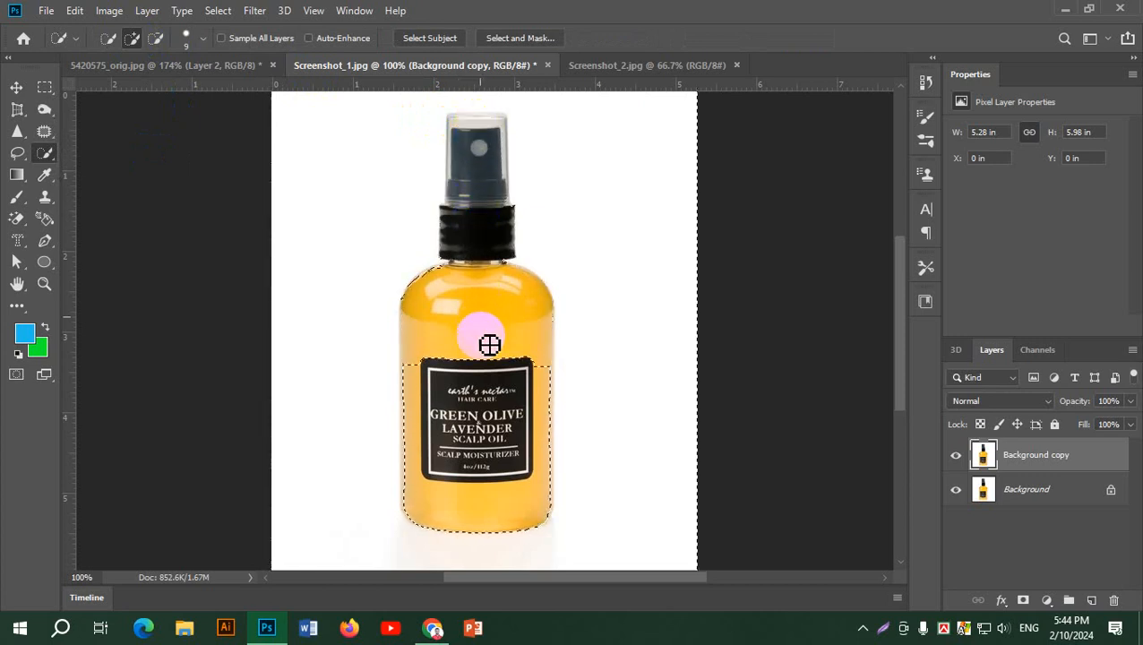
drag(476, 222, 489, 433)
mouse_move(430, 322)
mouse_down()
mouse_move(431, 437)
mouse_move(488, 482)
mouse_up()
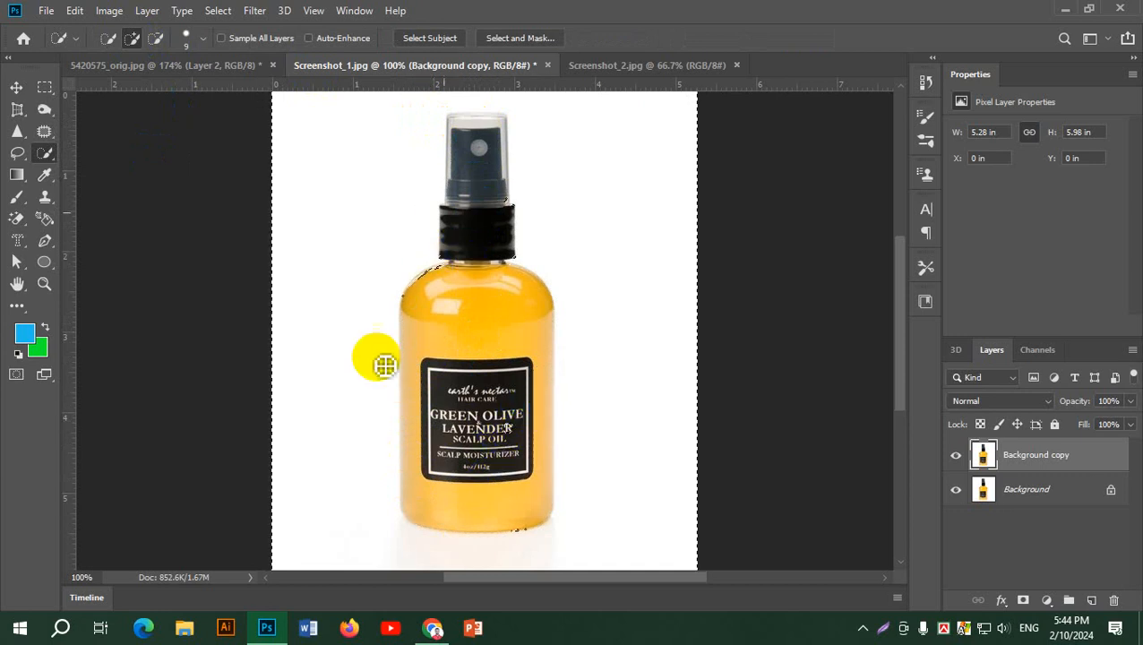
click(433, 628)
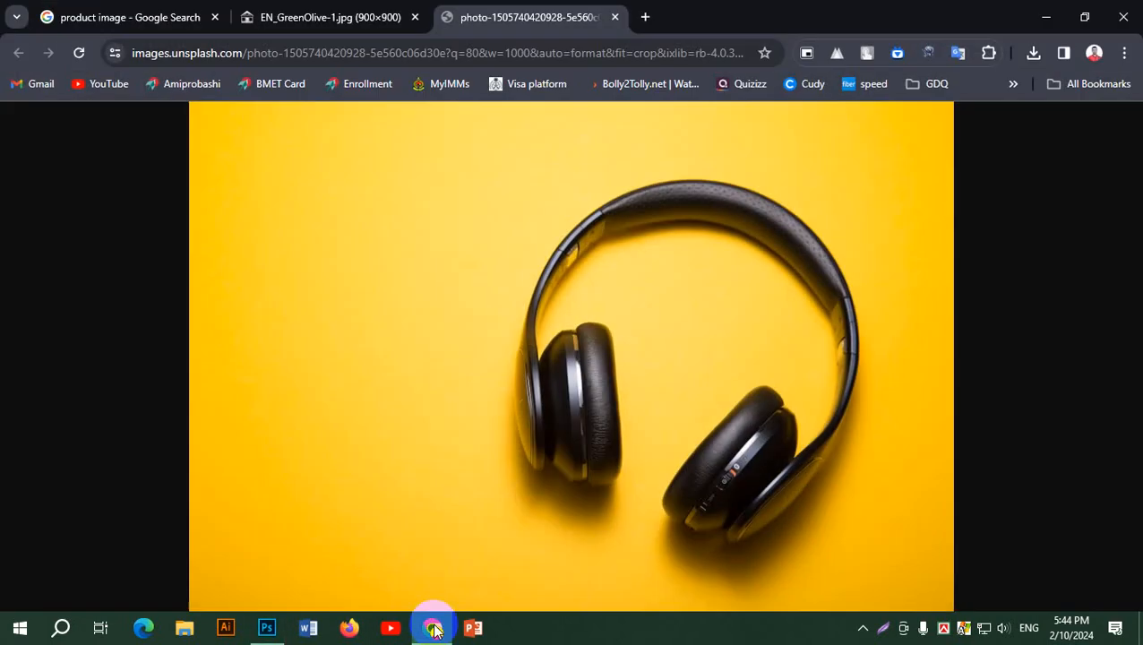
click(332, 8)
click(485, 8)
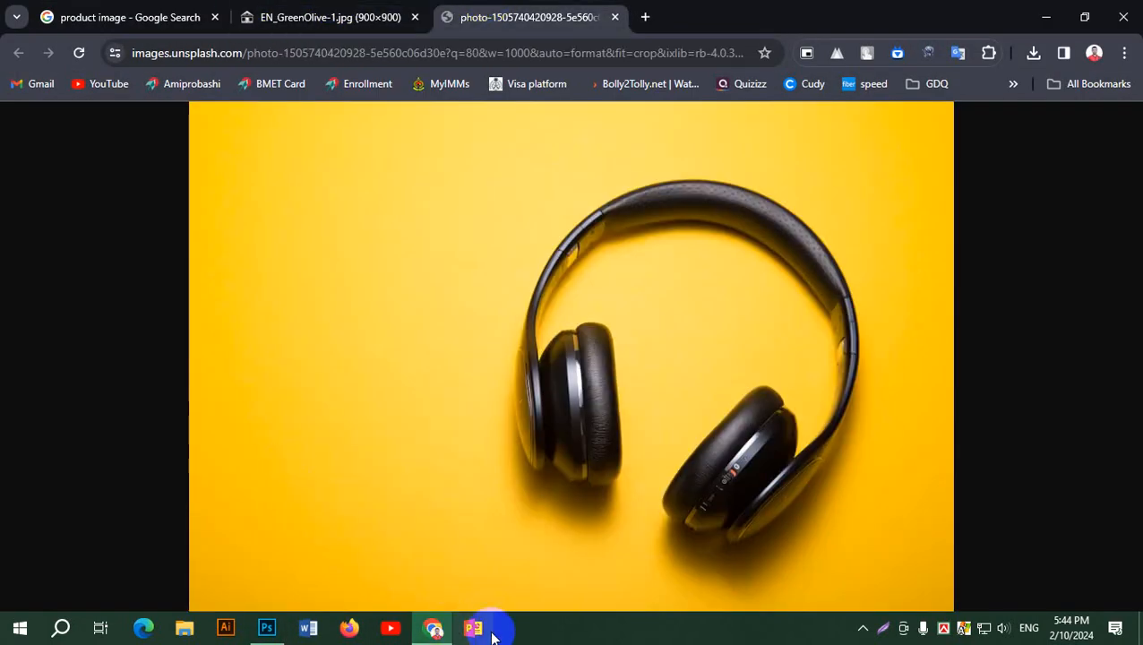
Step: Switch back to Photoshop and clear the selection on the bottle image
click(266, 627)
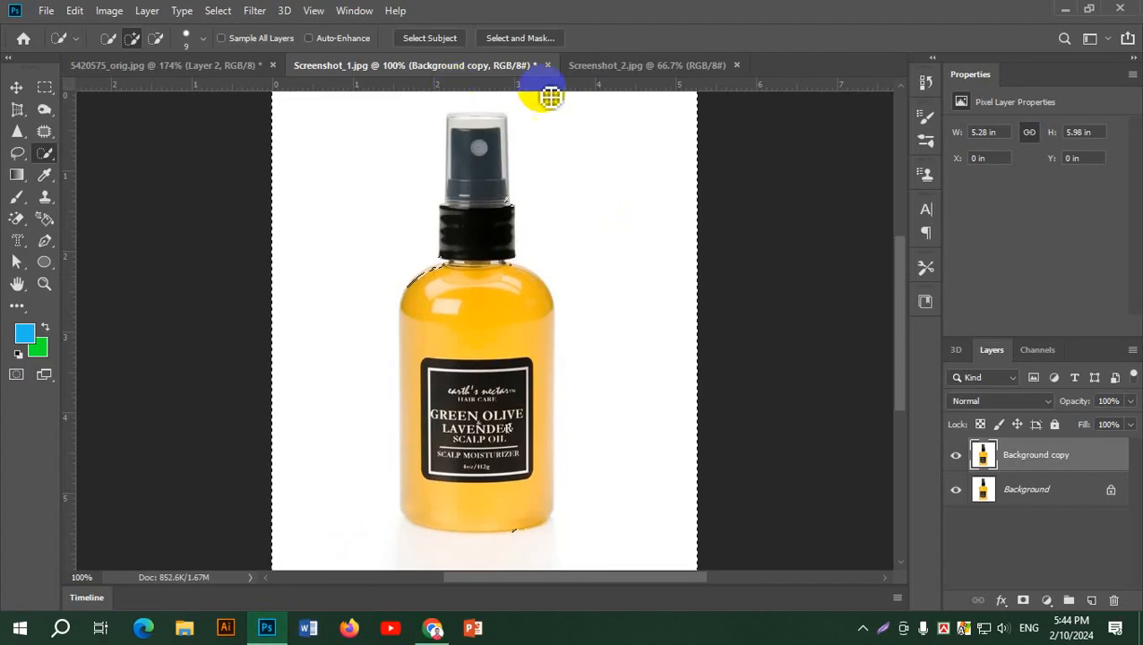
key(ctrl+d)
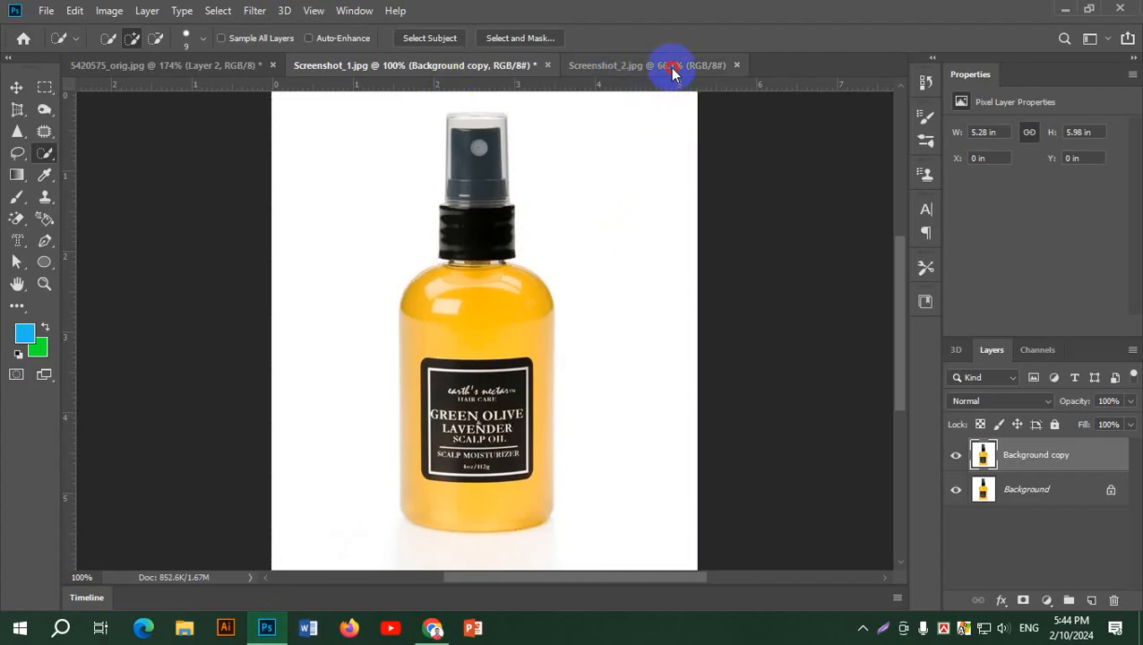
Step: Switch to Screenshot_2.jpg, choose the Magic Wand Tool and duplicate the Background layer
click(672, 72)
right_click(45, 156)
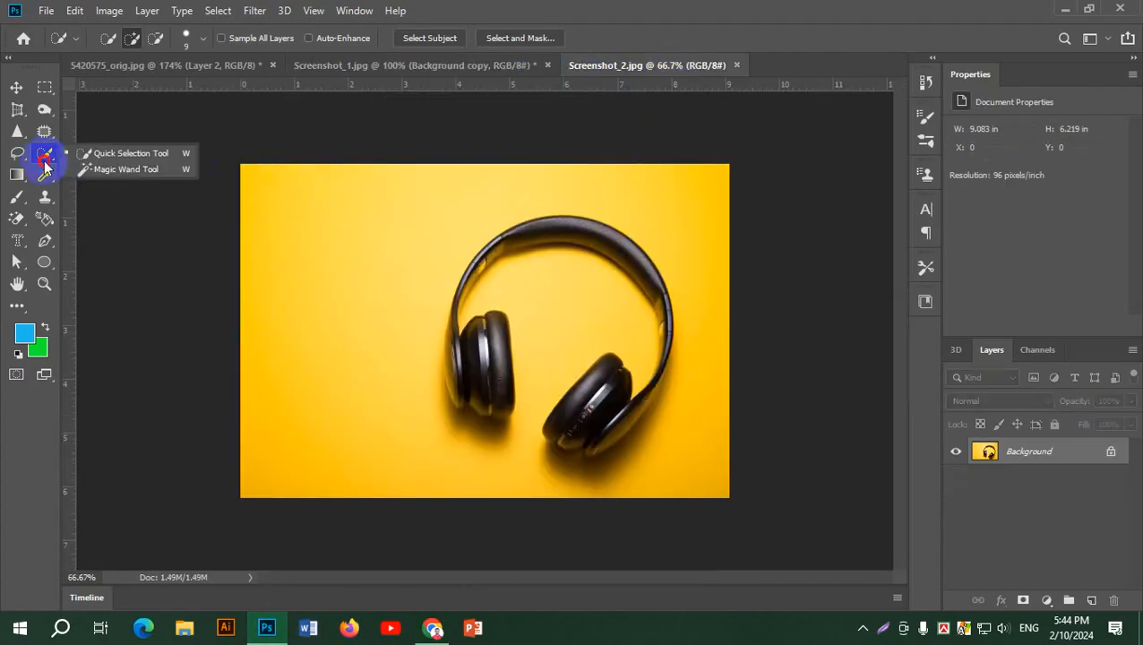
click(137, 170)
click(368, 228)
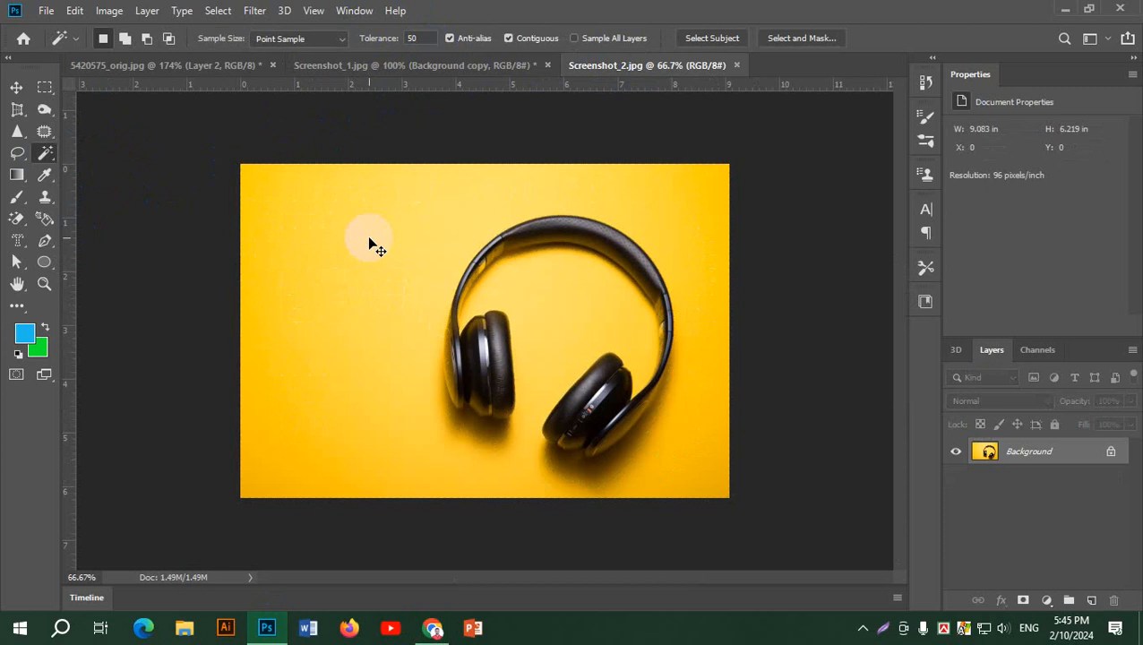
drag(1011, 457, 1091, 600)
Step: Try selecting the yellow backdrop around the headphones with the Magic Wand, and clear the selection
click(499, 312)
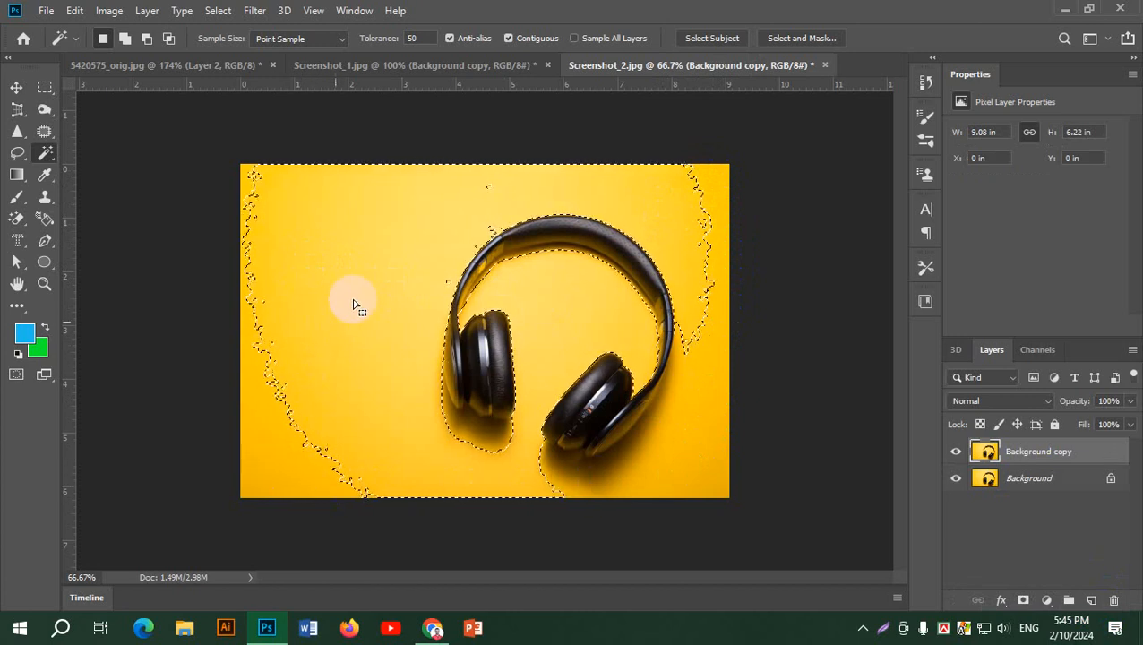
click(18, 87)
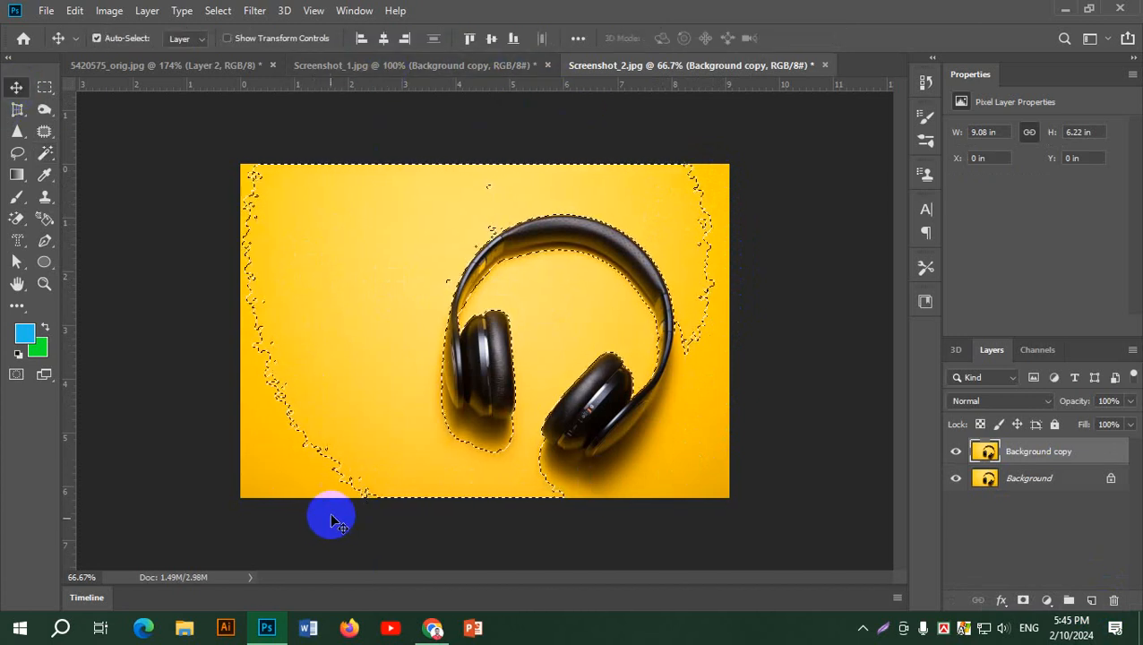
key(ctrl+d)
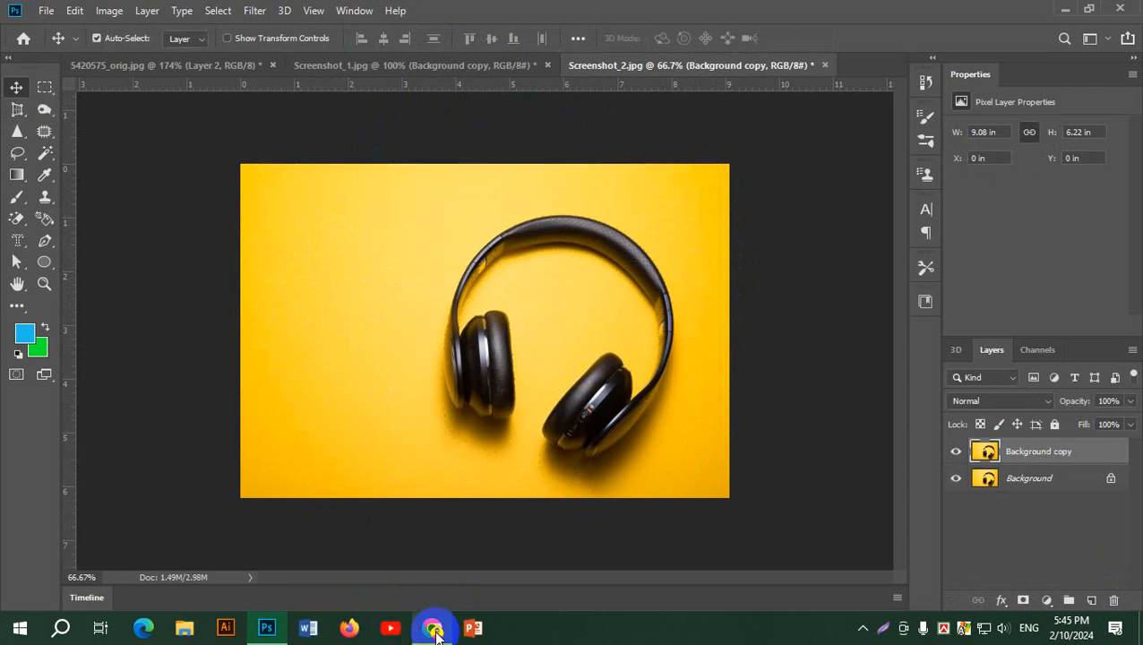
Step: Switch to Chrome and choose the VectorStock box icon from the "product image" search results
click(435, 630)
click(173, 18)
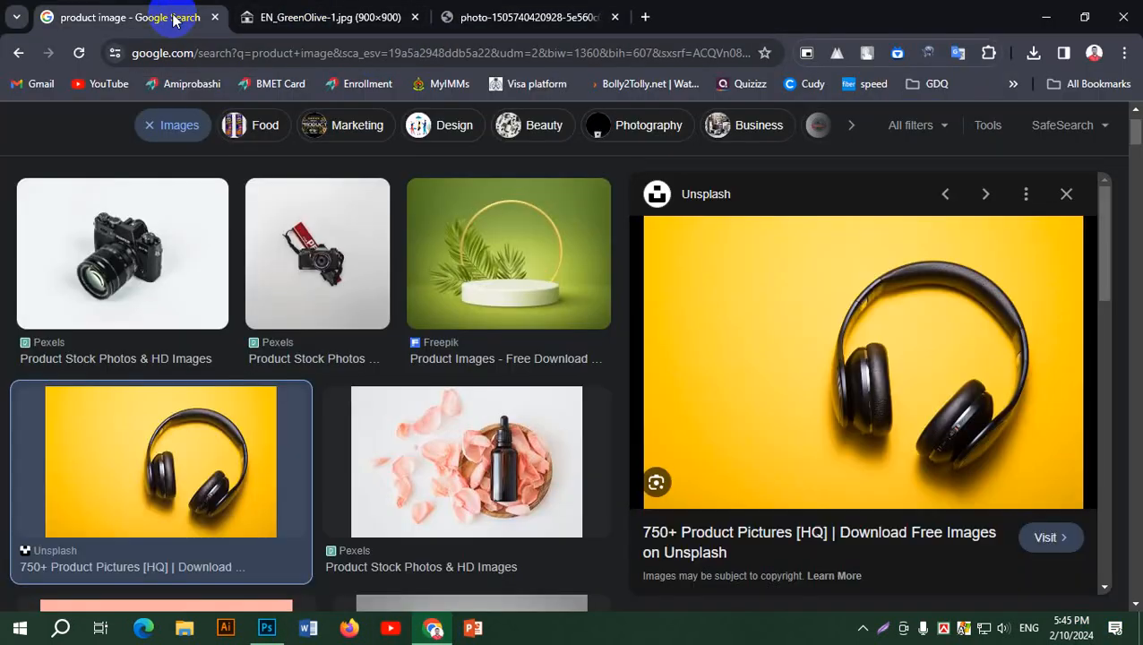
scroll(493, 442, down, 8)
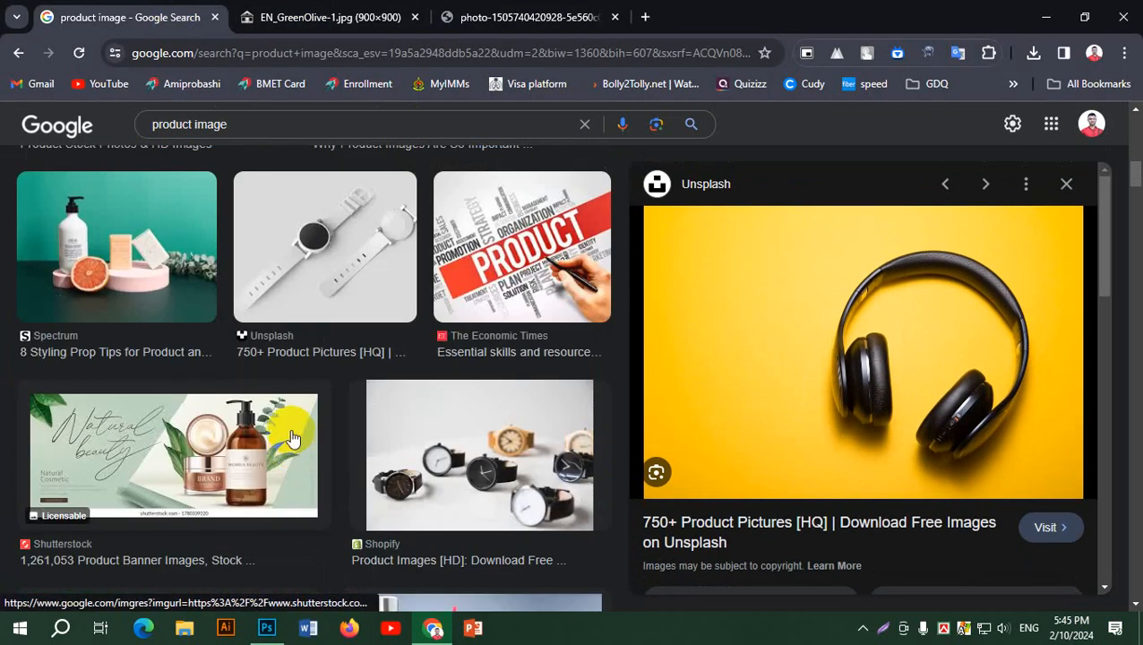
scroll(256, 370, down, 5)
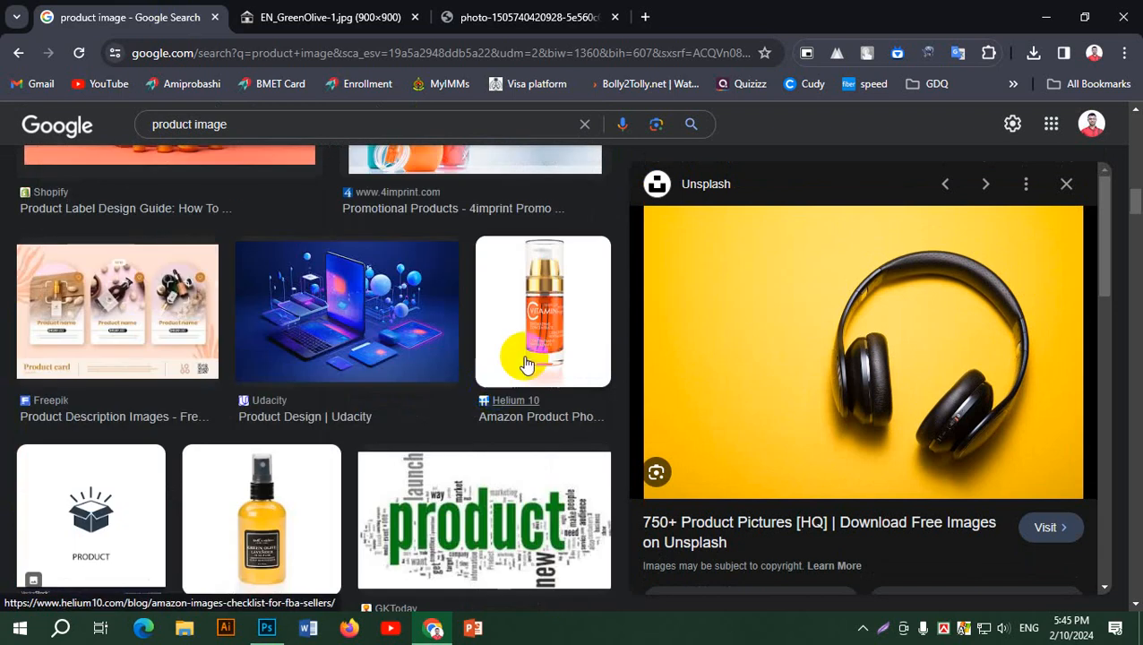
scroll(370, 376, down, 3)
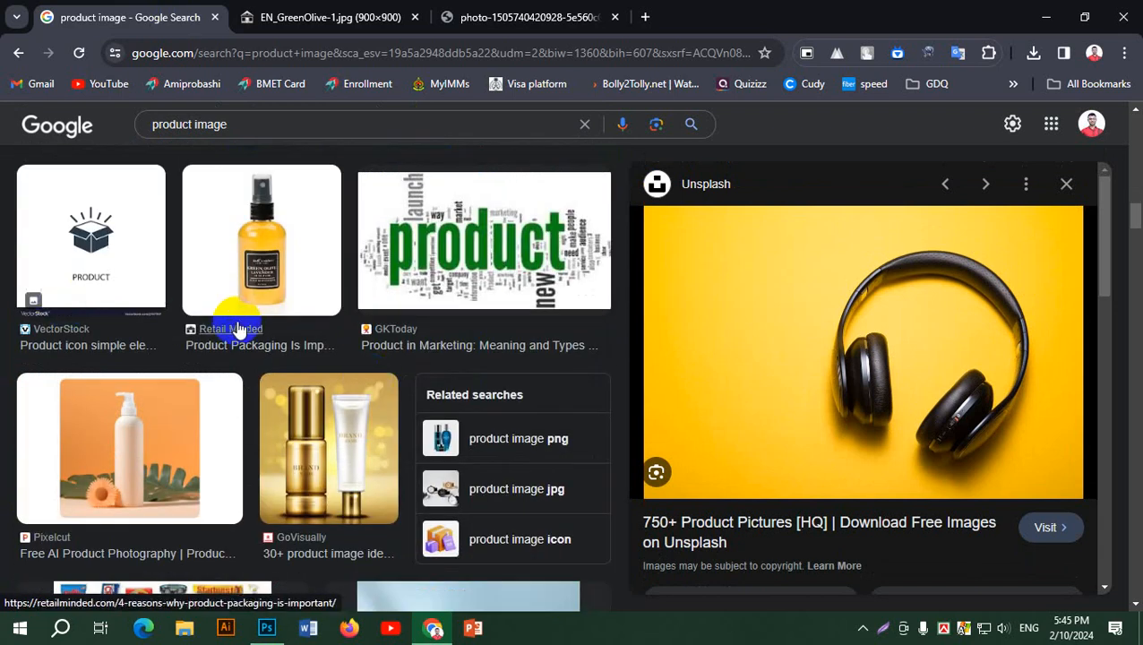
click(106, 237)
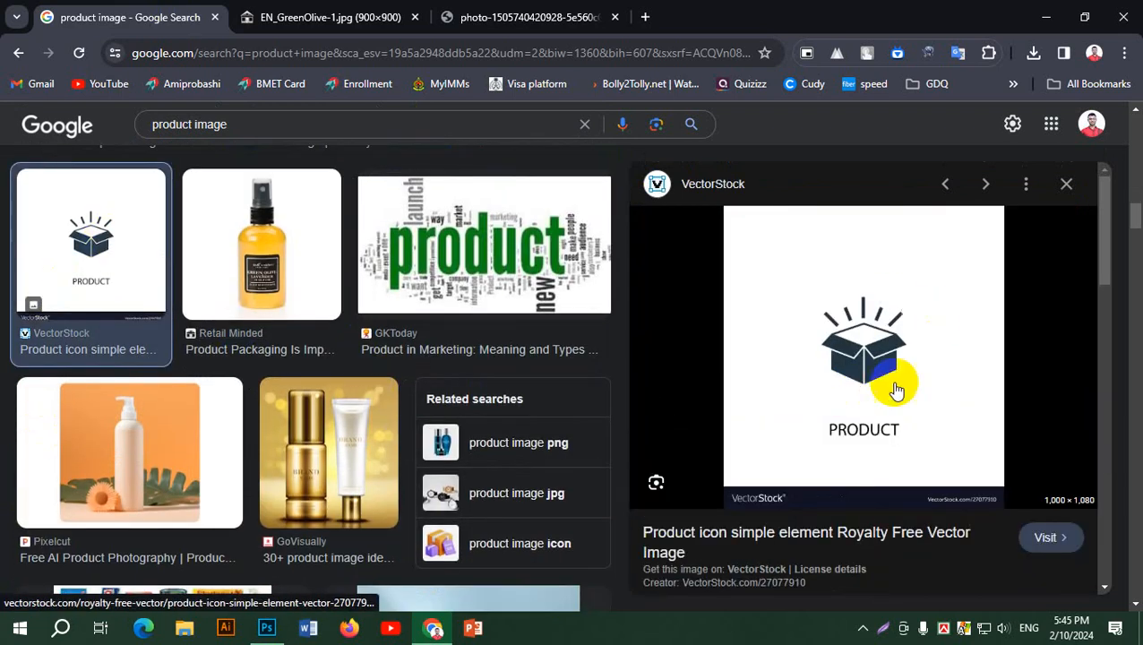
Step: Open the box icon image on its own and save it as product-icon-simple-element-vector-27077910.jpg in the Restoration folder
right_click(794, 265)
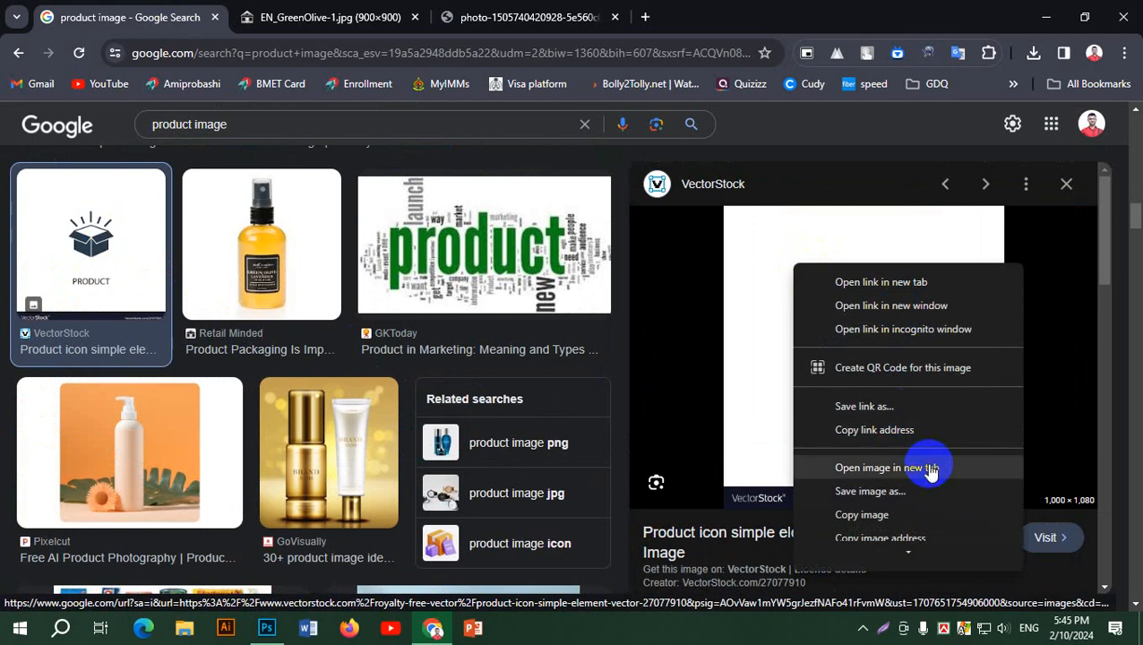
click(929, 467)
click(725, 18)
right_click(595, 161)
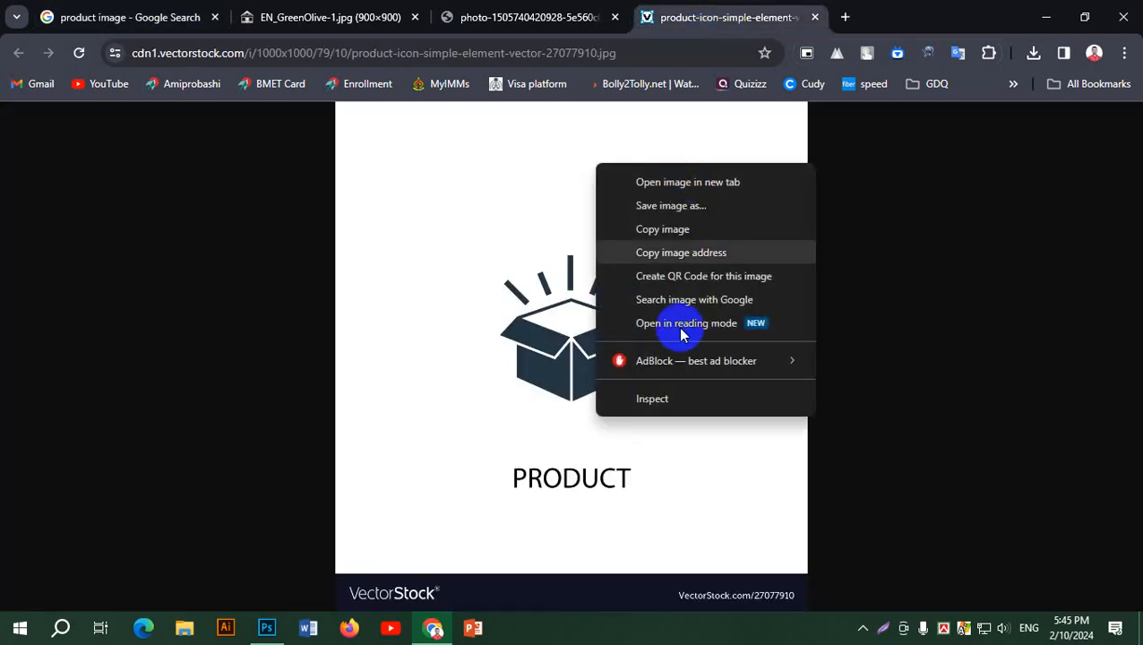
click(692, 206)
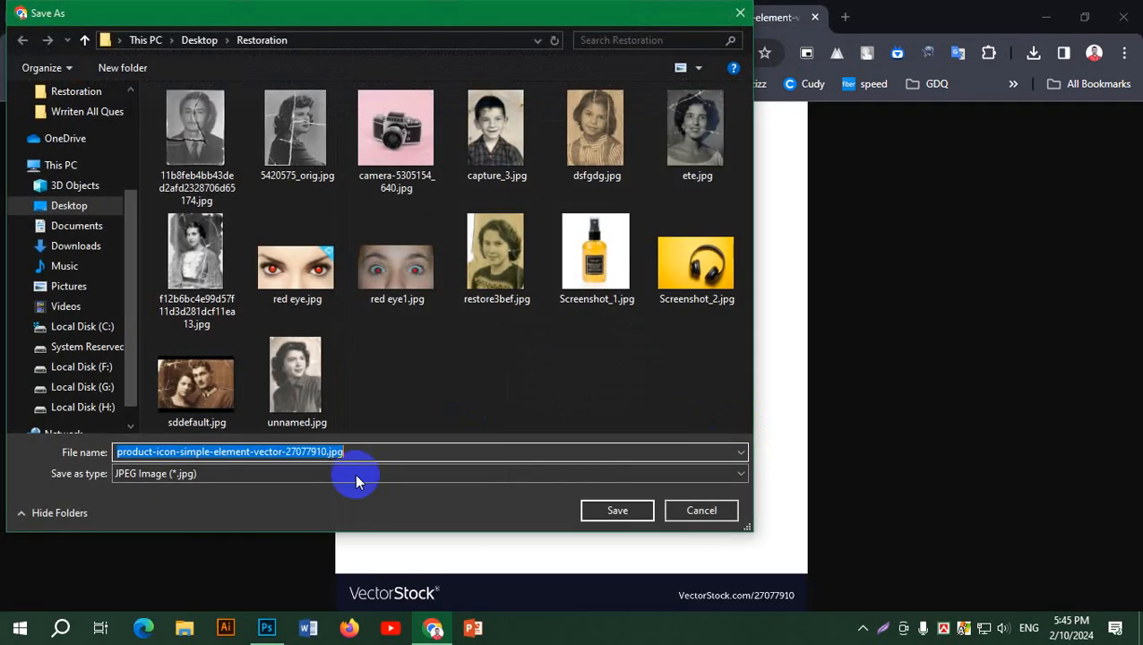
click(617, 510)
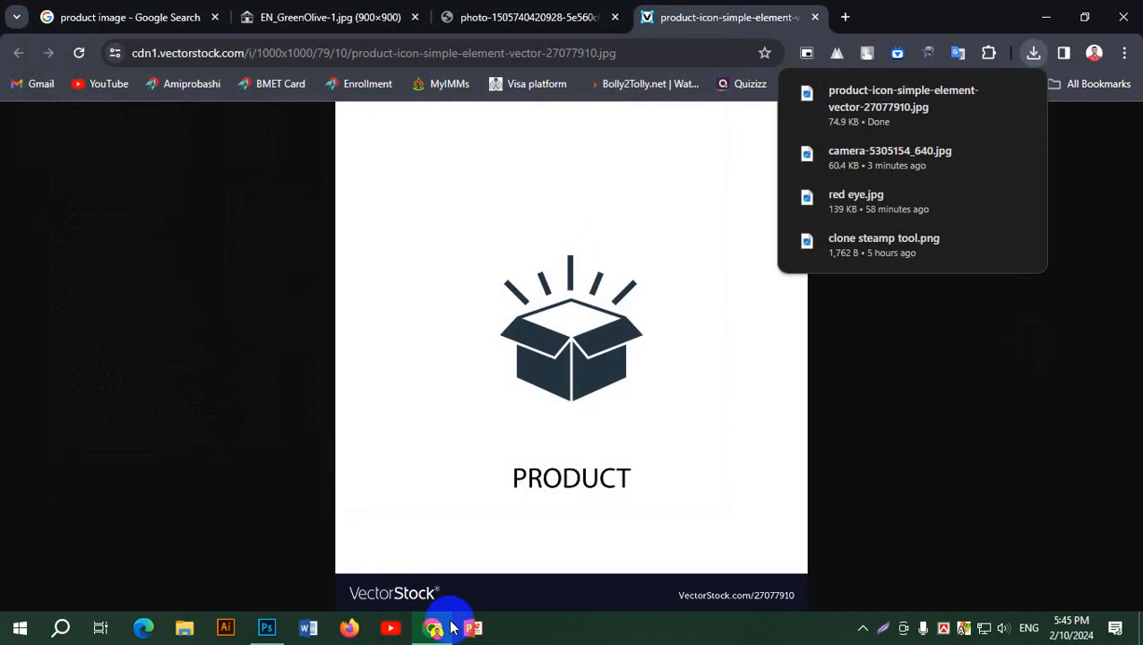
Step: Switch to Photoshop and open product-icon-simple-element-vector-27077910.jpg from the Restoration folder
click(268, 627)
click(45, 11)
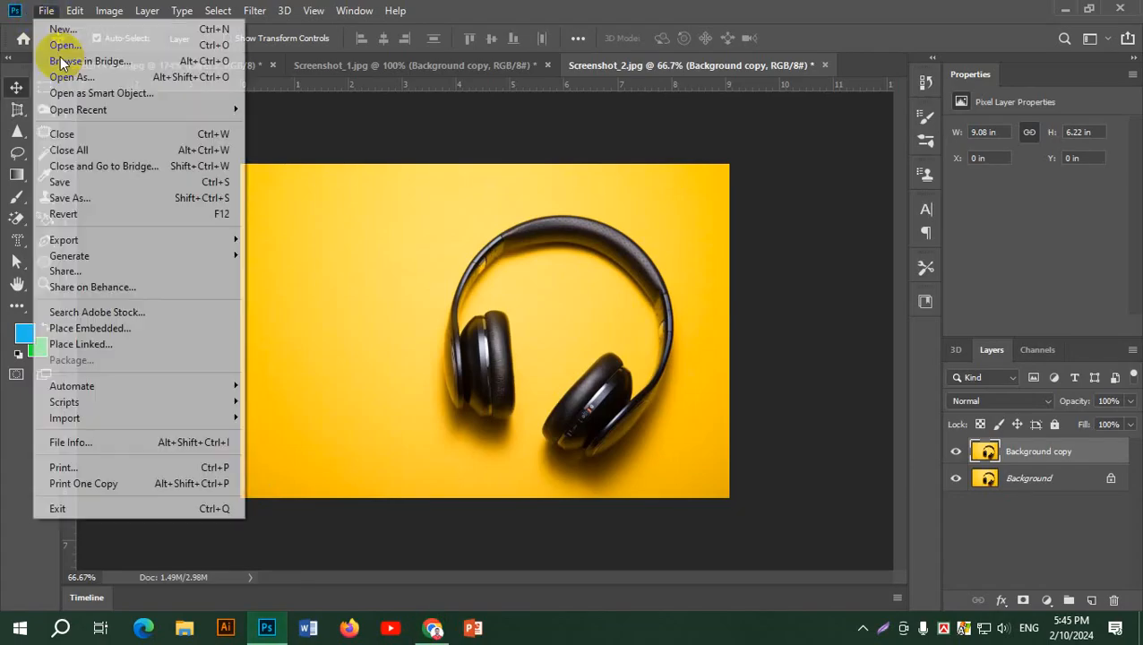
click(62, 45)
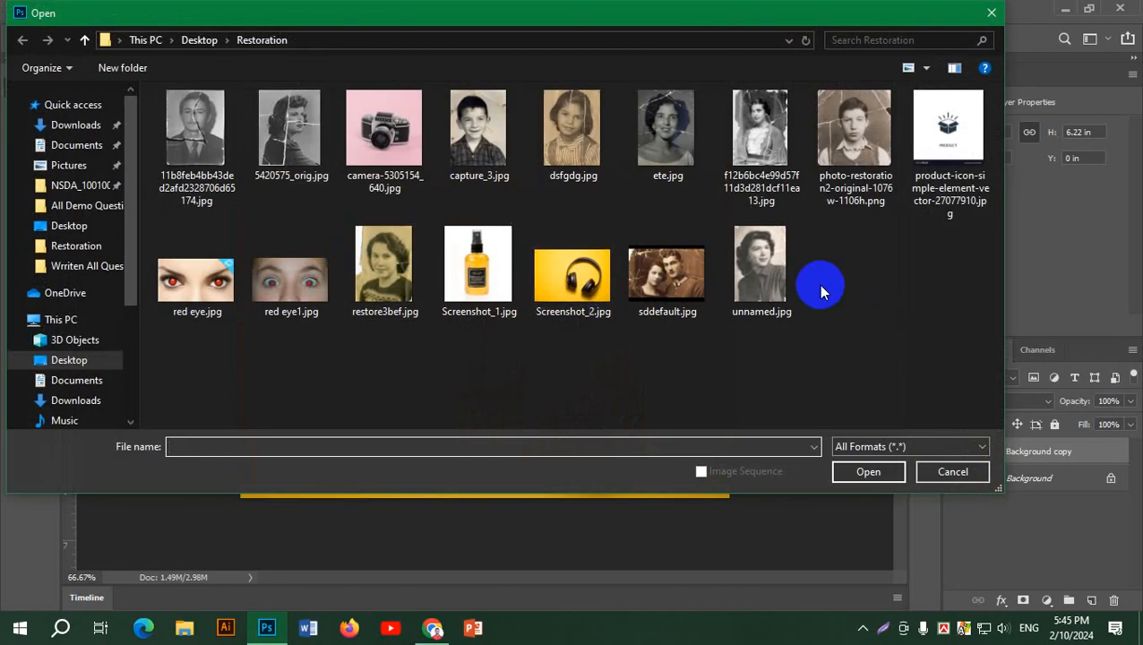
click(927, 156)
click(867, 473)
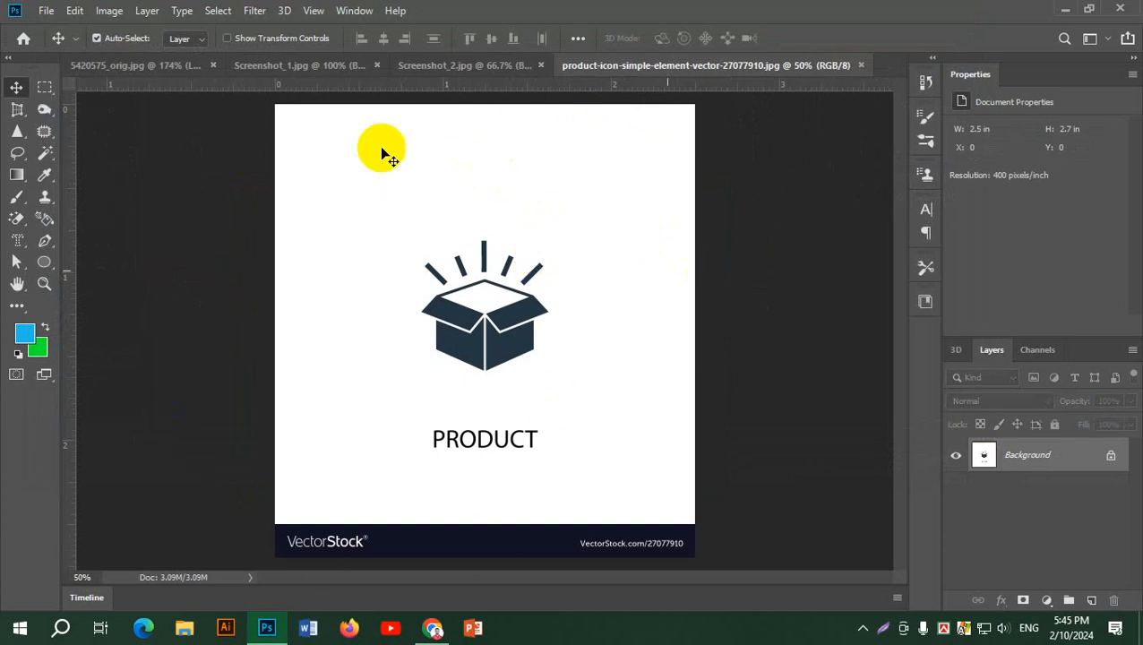
Step: Crop the image with the Crop Tool to about 2.07 by 2.48 in, cutting off the dark VectorStock footer
click(13, 114)
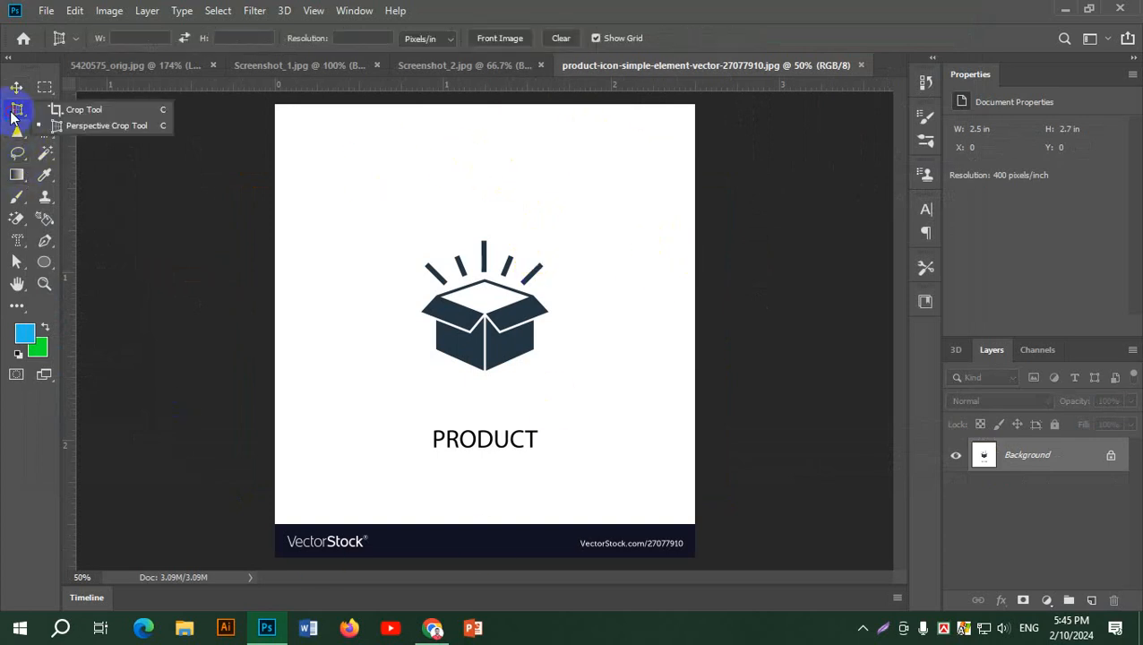
click(88, 110)
drag(486, 555, 493, 536)
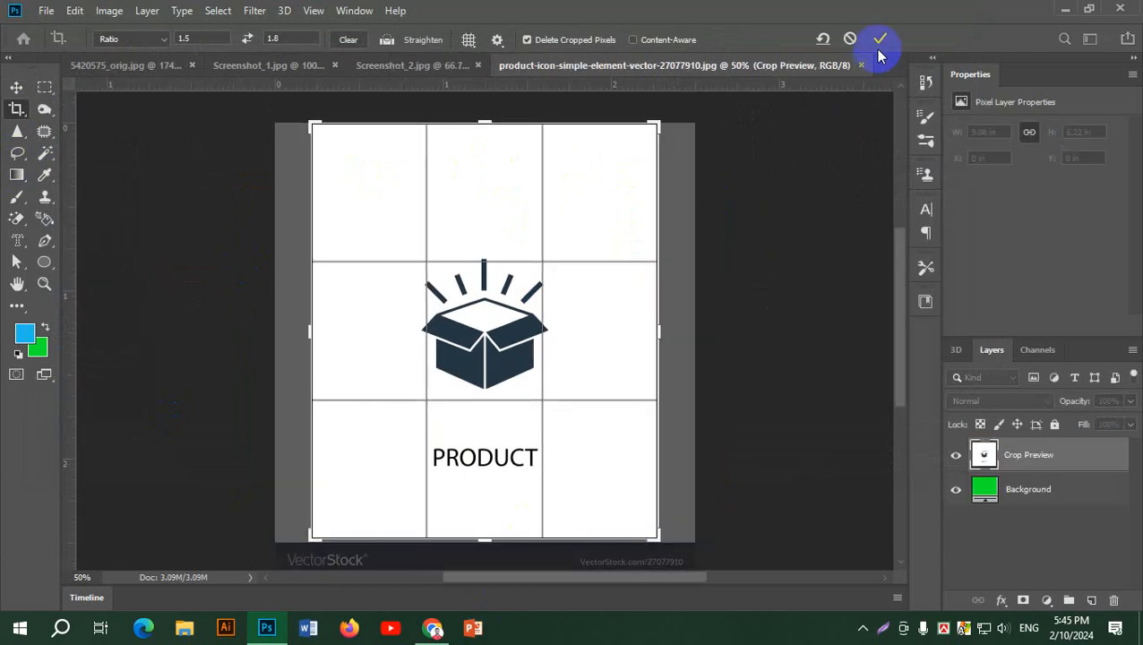
click(881, 41)
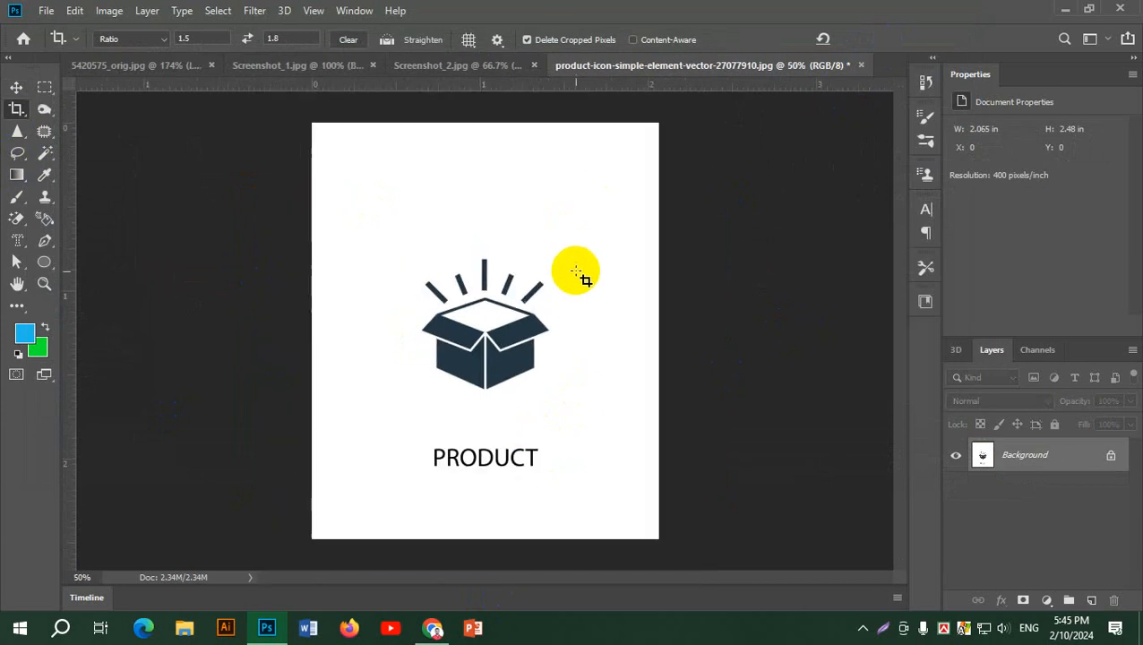
Step: Duplicate the Background layer and delete the white area around the icon and text from the copy using the Magic Wand Tool
drag(1093, 459, 1091, 600)
click(45, 153)
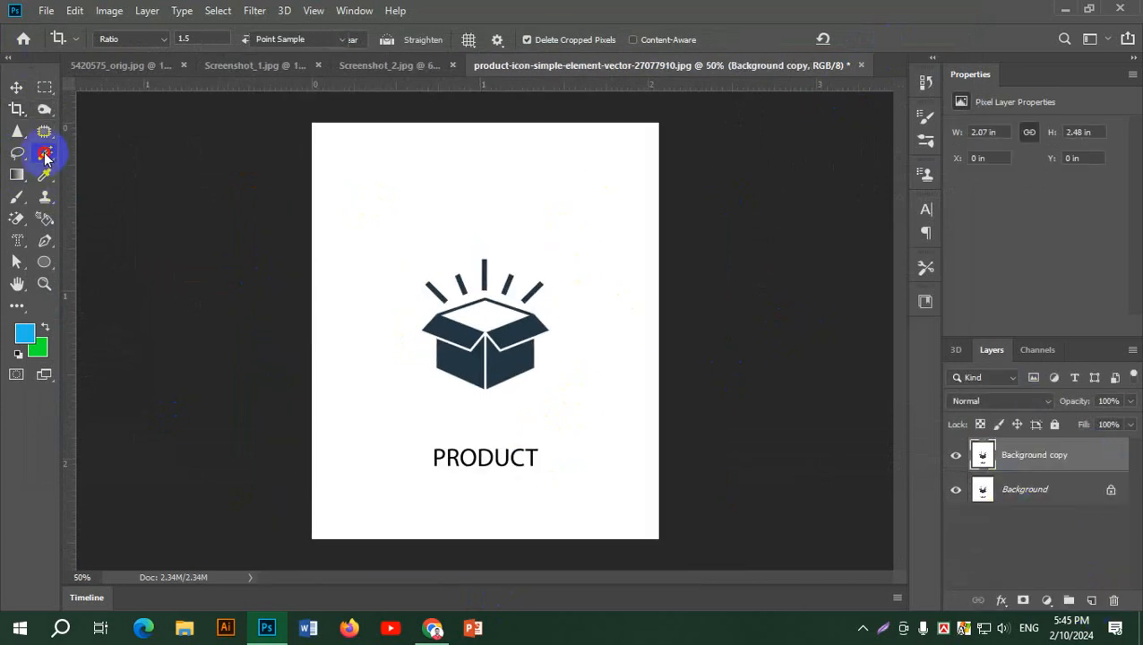
click(127, 170)
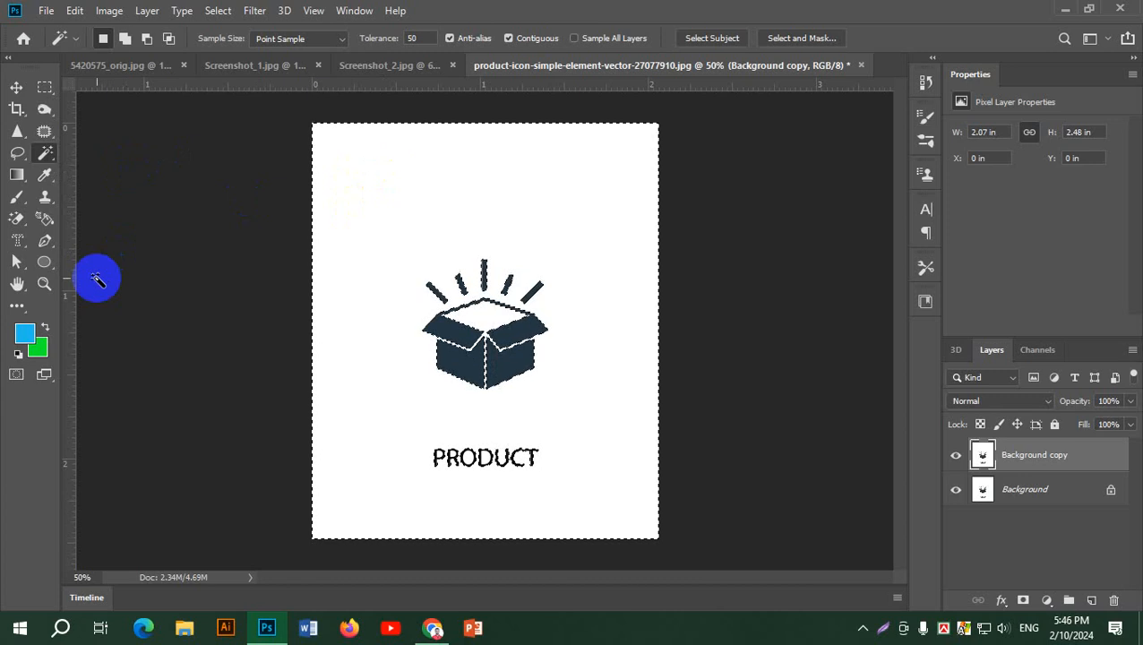
key(Delete)
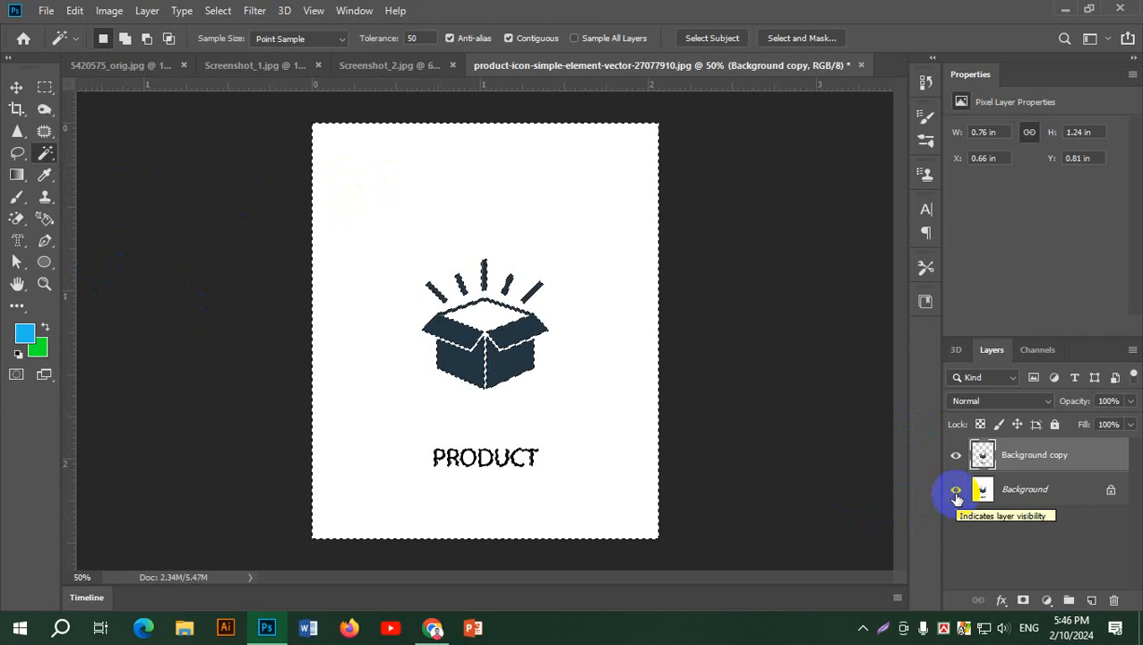
Step: Hide the original Background layer and clear the selection
click(956, 491)
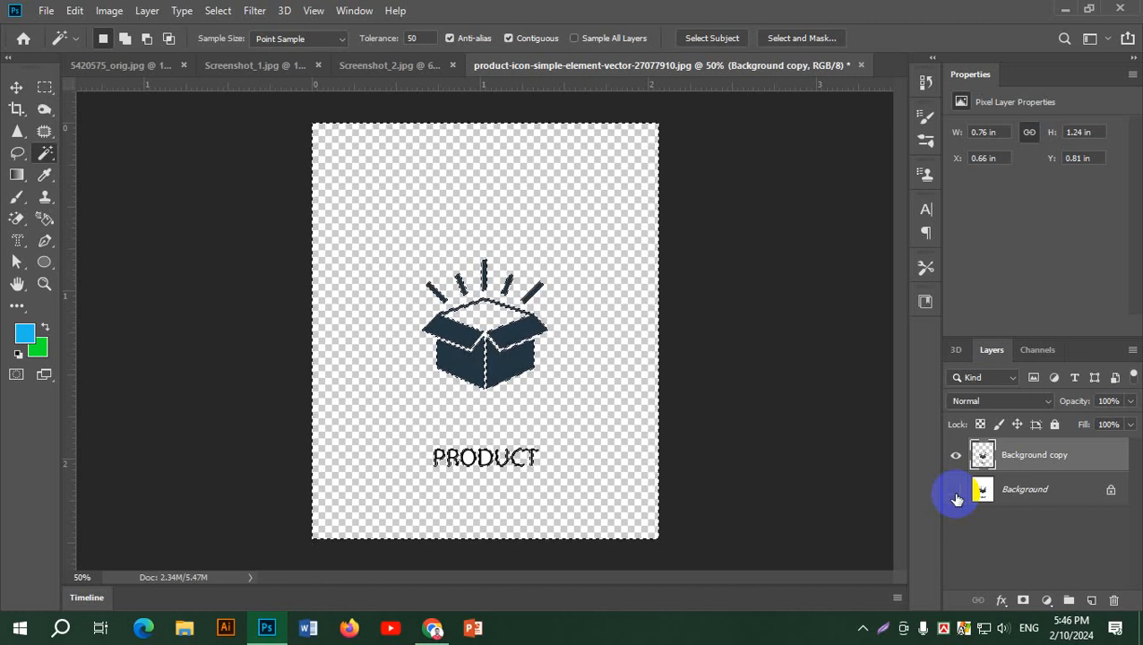
click(44, 153)
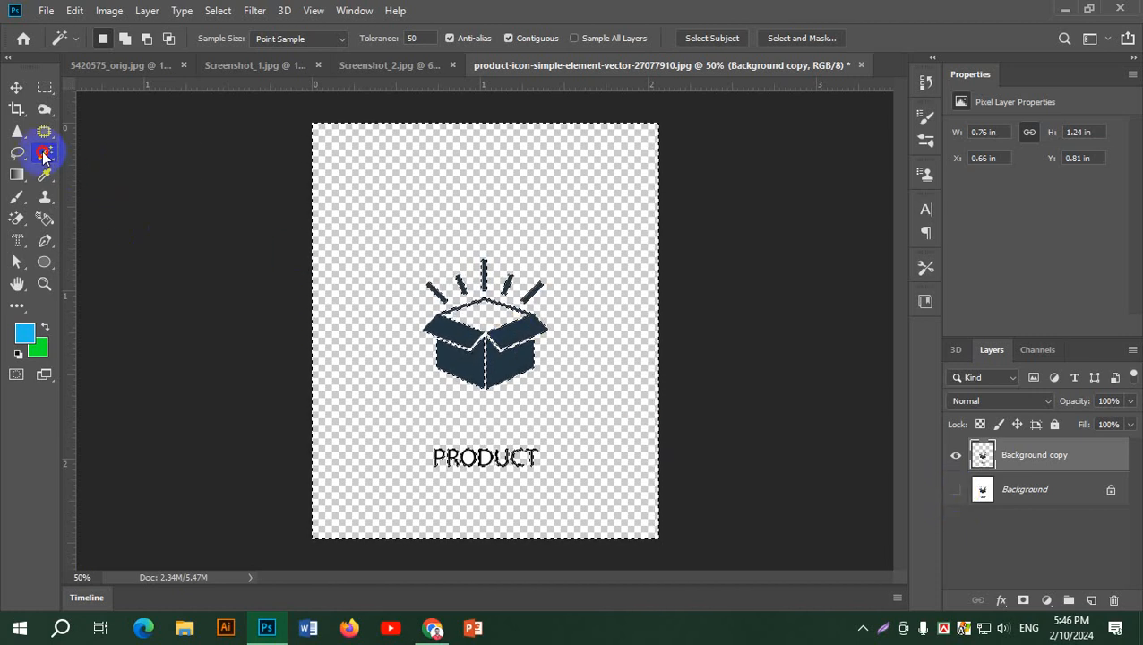
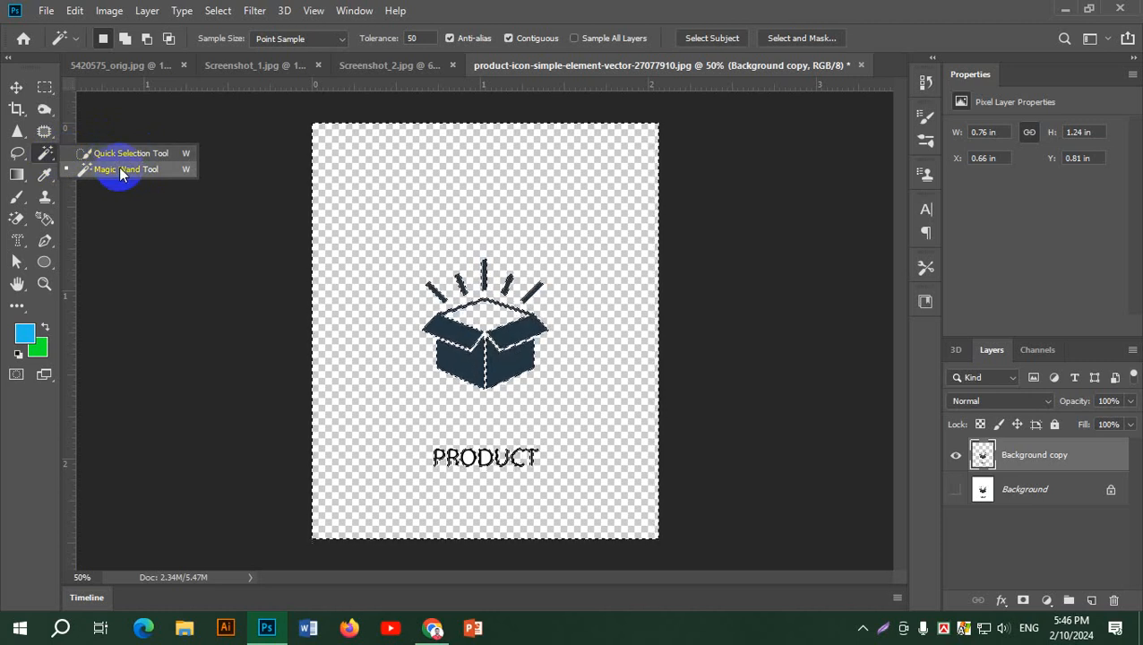
click(220, 11)
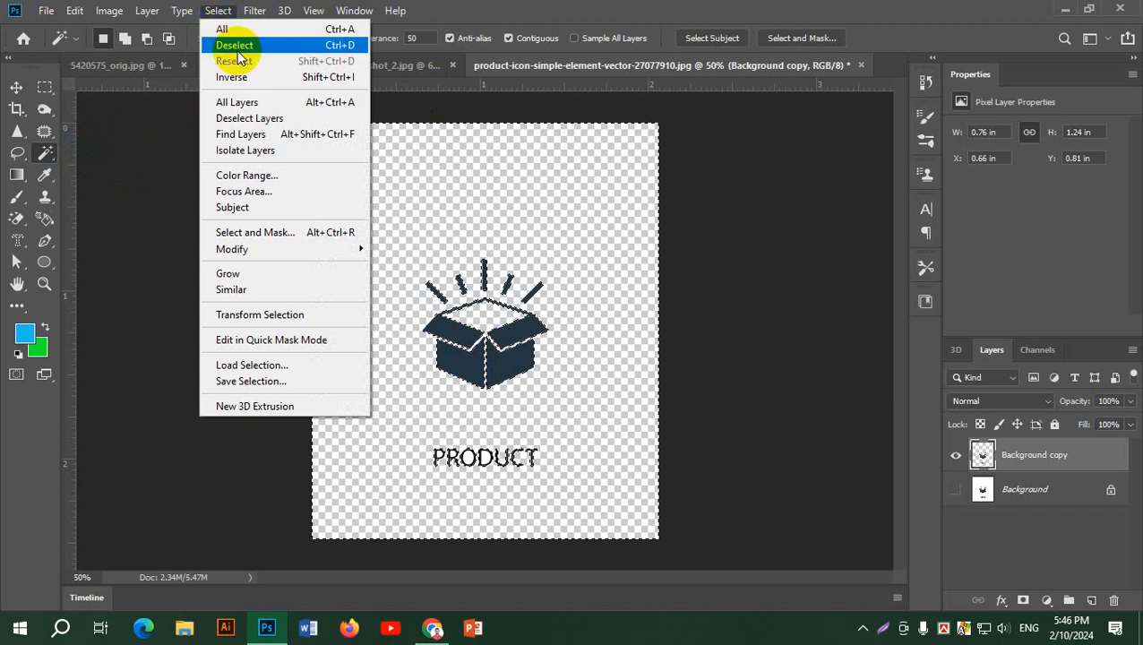
click(233, 45)
Step: Delete the leftover white inside the letters D and O of PRODUCT with the Magic Wand
scroll(512, 348, up, 6)
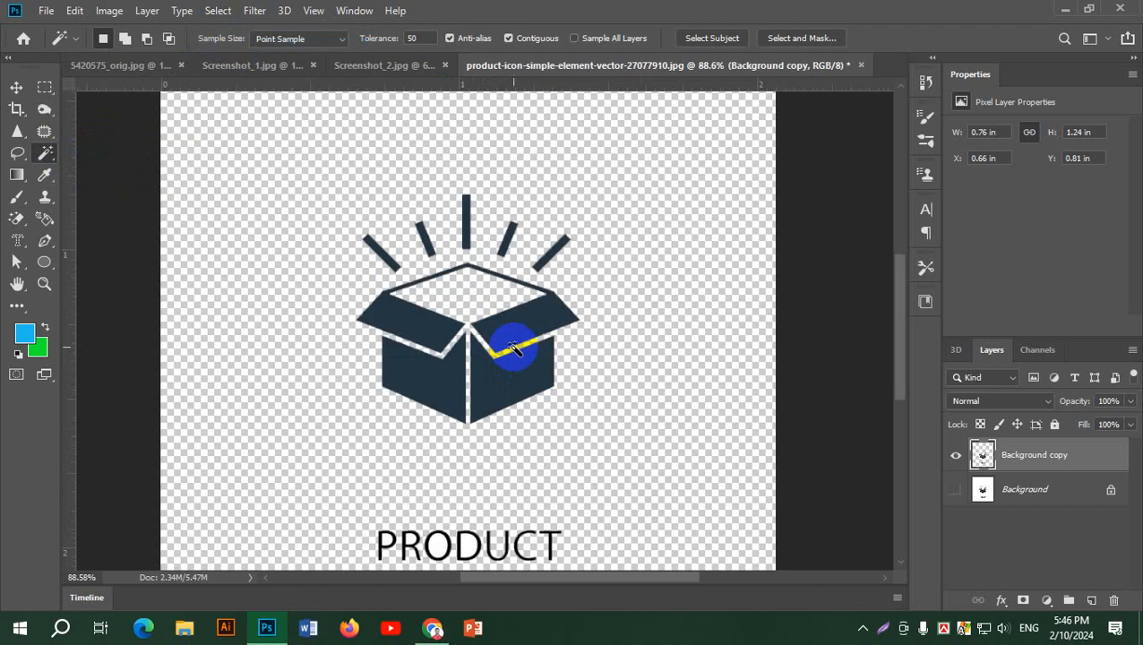
scroll(513, 347, down, 5)
scroll(513, 348, up, 5)
scroll(514, 347, down, 5)
scroll(512, 348, up, 1)
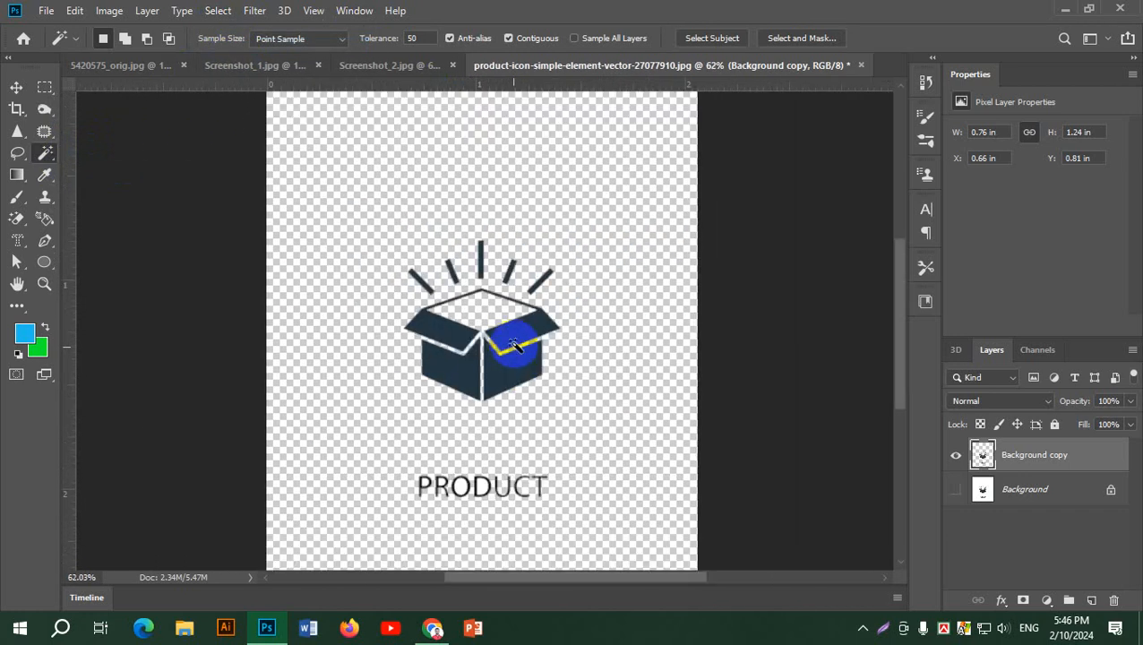
scroll(514, 346, down, 2)
scroll(519, 341, up, 3)
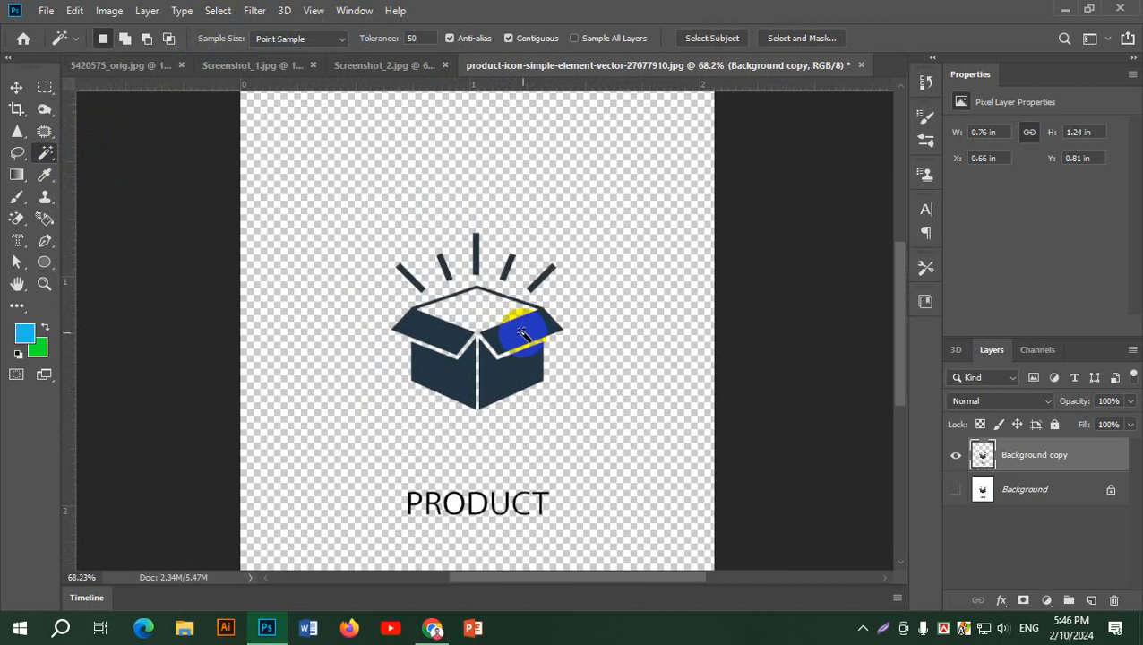
scroll(454, 536, up, 5)
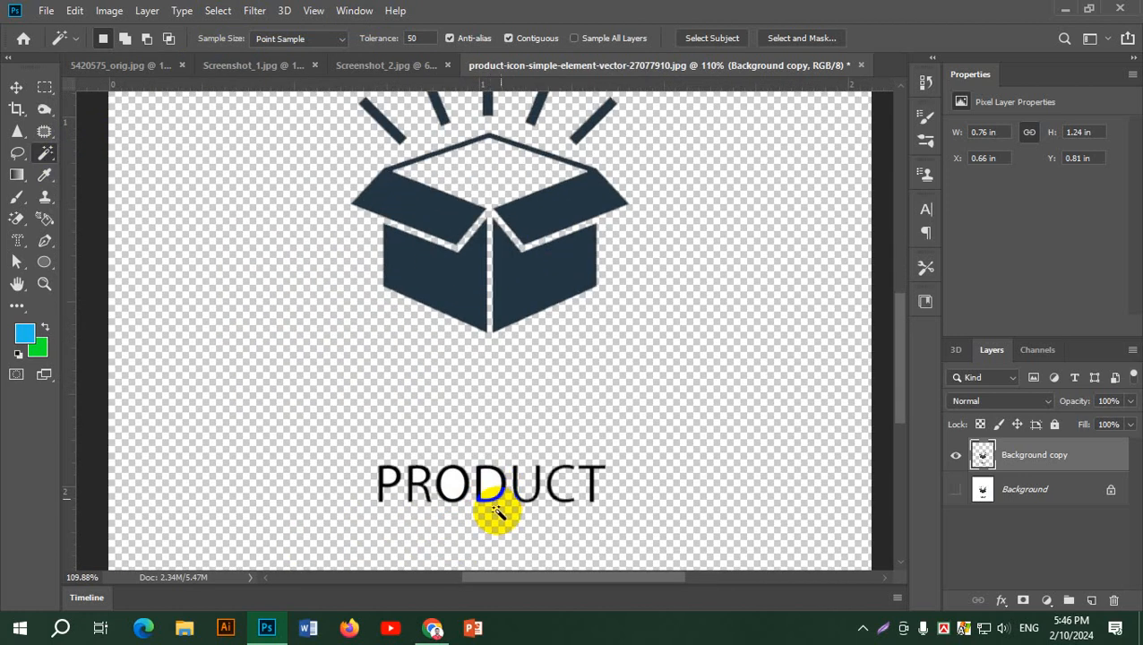
scroll(496, 511, up, 4)
click(472, 455)
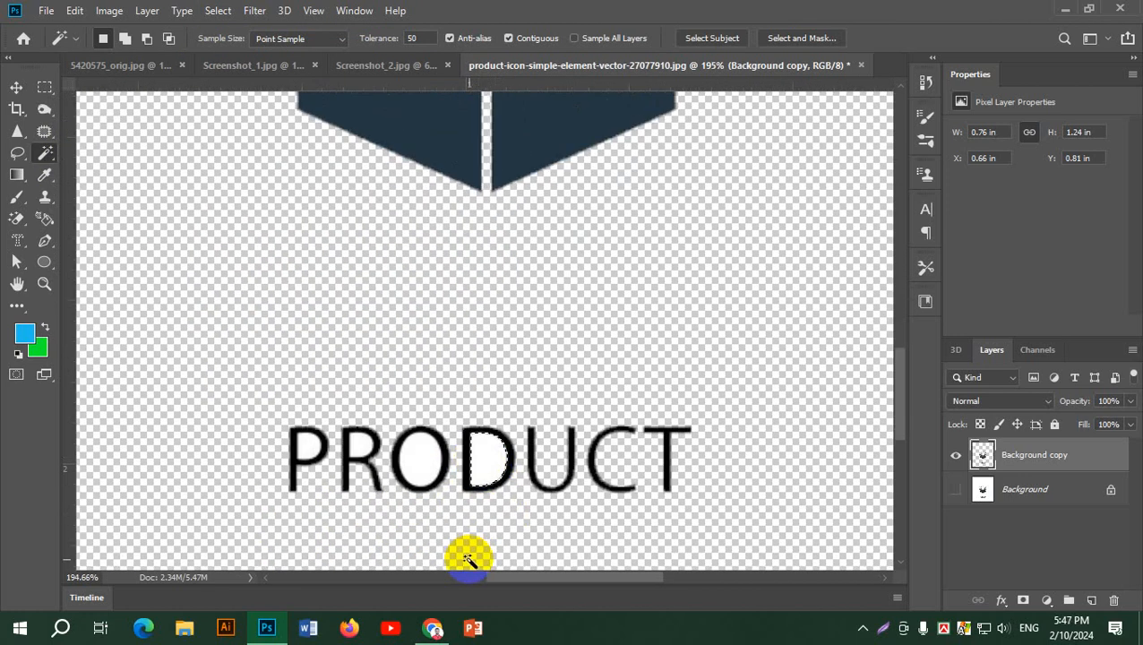
click(415, 458)
key(Delete)
Step: Delete the leftover white inside the letters R and P of PRODUCT with the Magic Wand
click(363, 444)
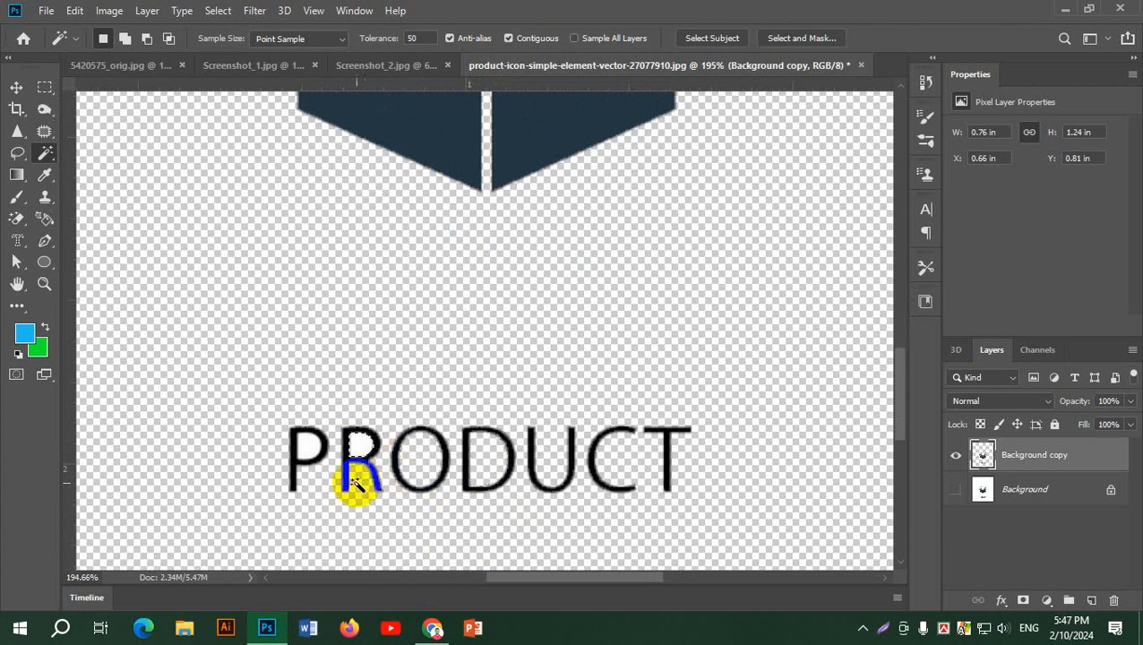
key(Delete)
click(298, 451)
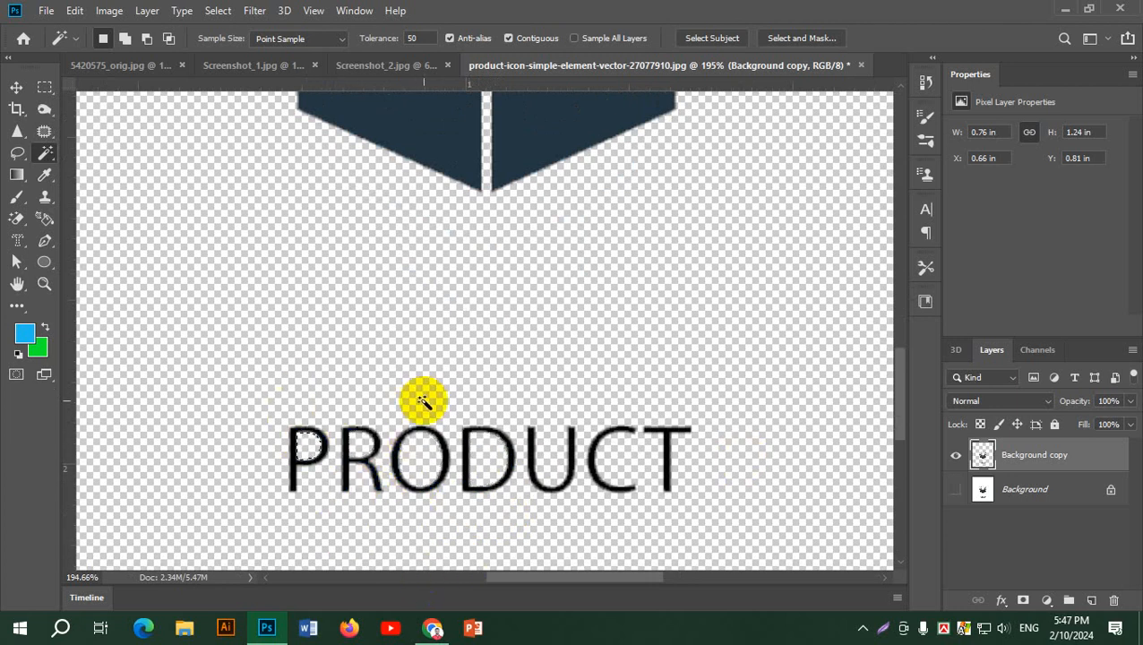
scroll(416, 399, down, 1)
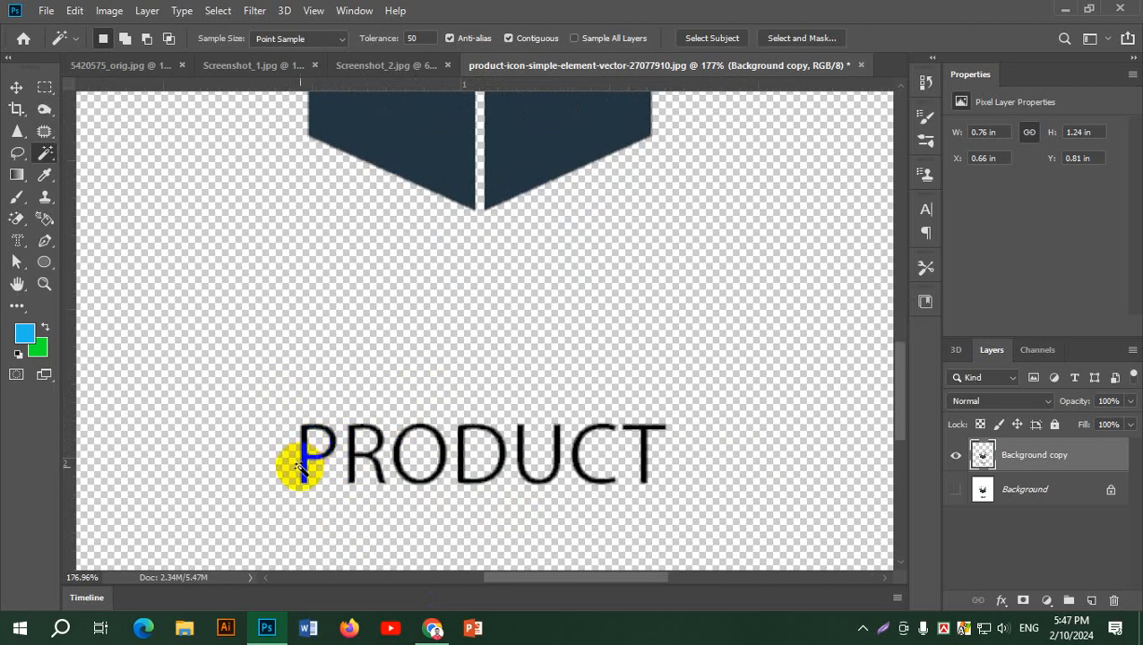
Step: Examine the cut-out box icon and the PRODUCT letters up close for leftover white background
scroll(307, 461, down, 8)
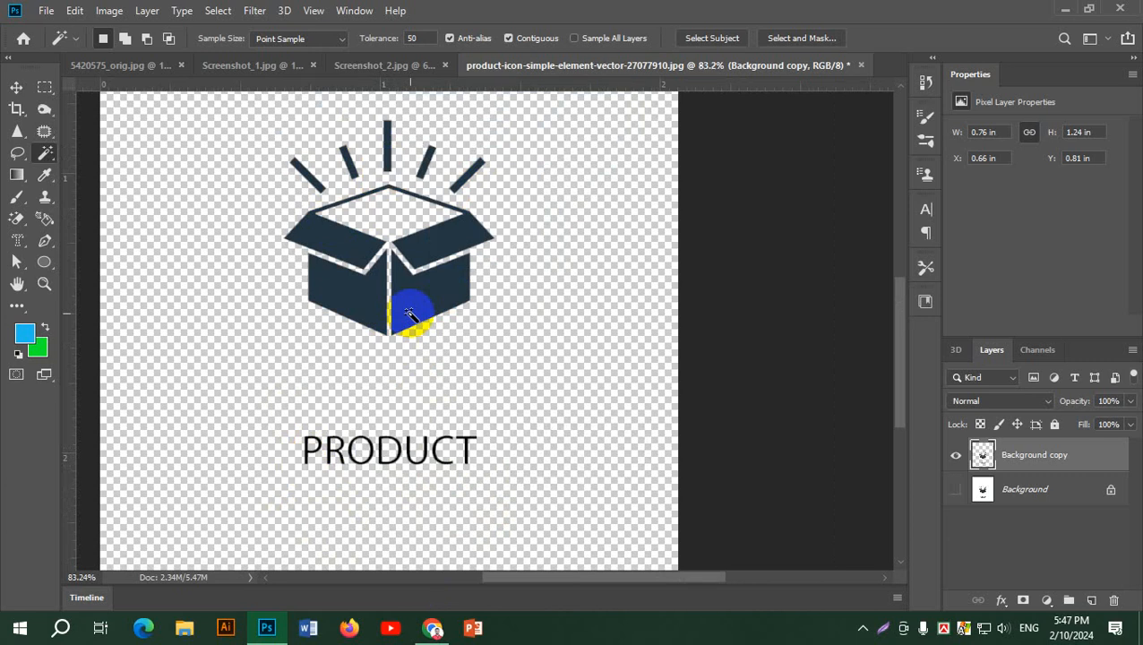
scroll(384, 294, down, 2)
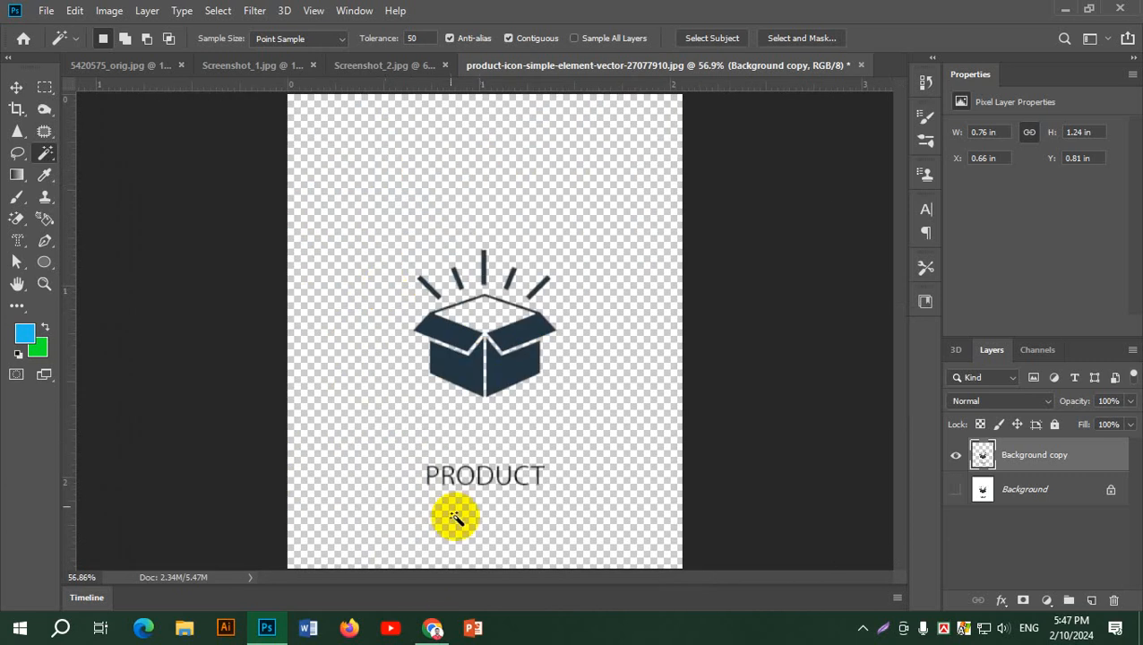
scroll(454, 518, up, 2)
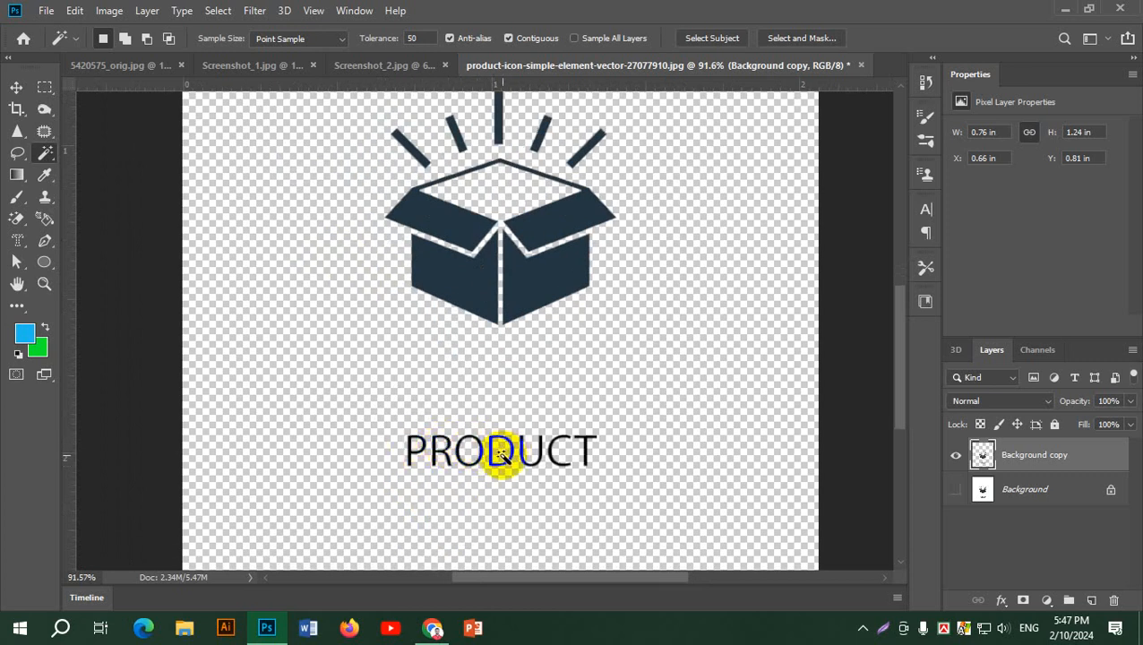
scroll(455, 513, up, 3)
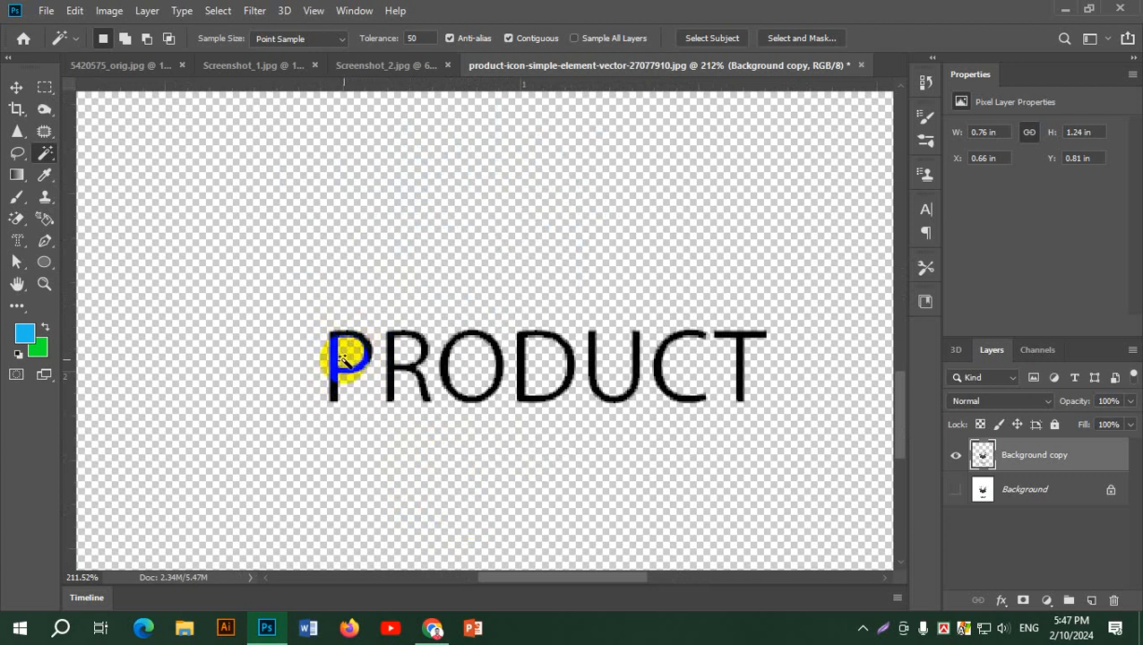
scroll(347, 353, down, 3)
scroll(352, 354, down, 3)
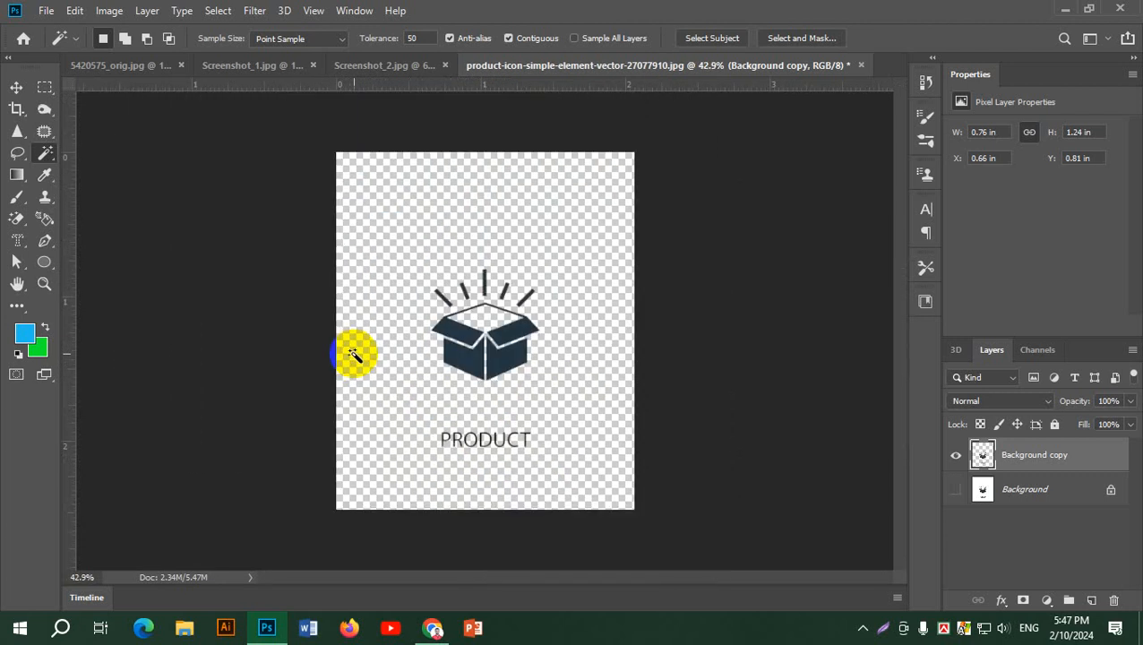
Step: Review the headphones and spray bottle documents, and return to the product icon document
right_click(45, 153)
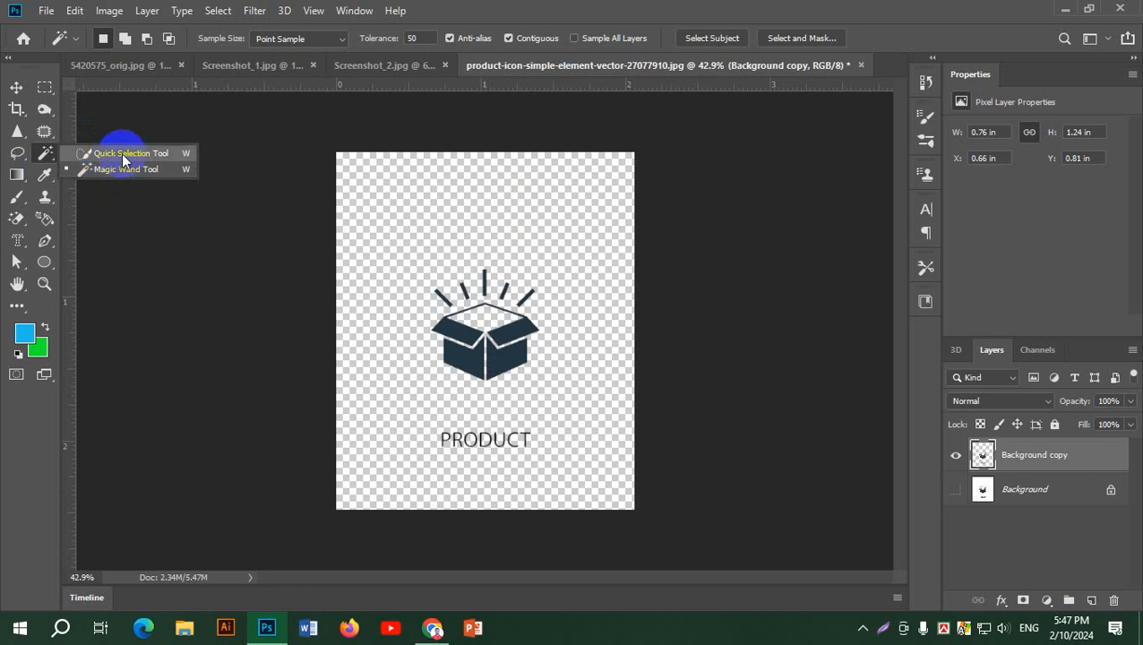
click(40, 154)
click(365, 67)
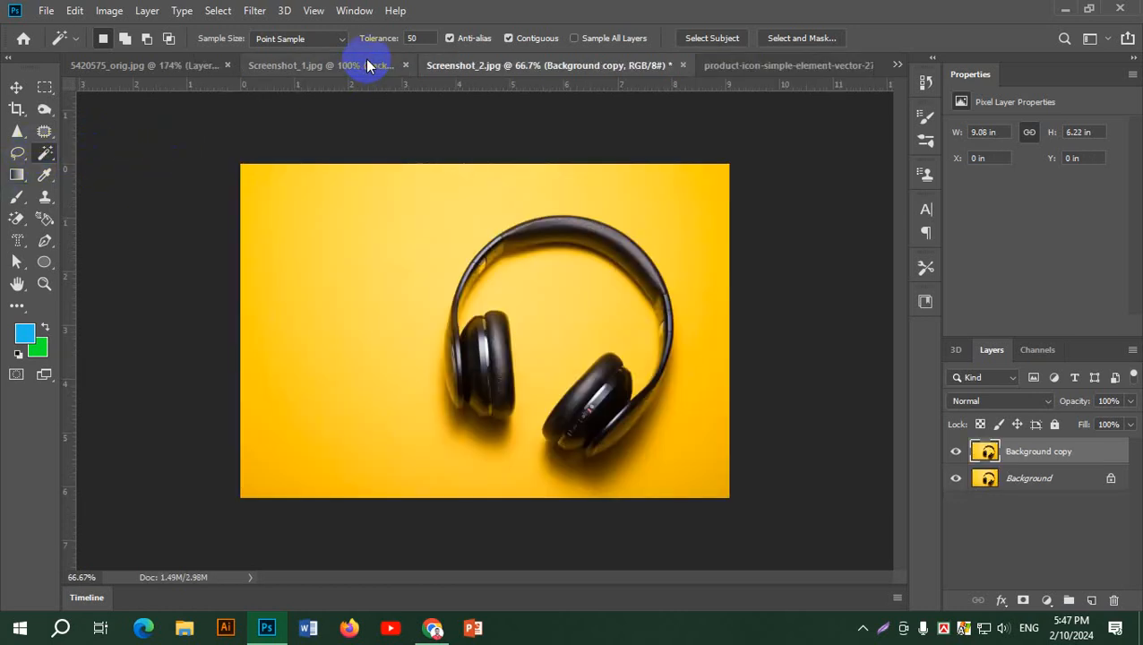
click(291, 64)
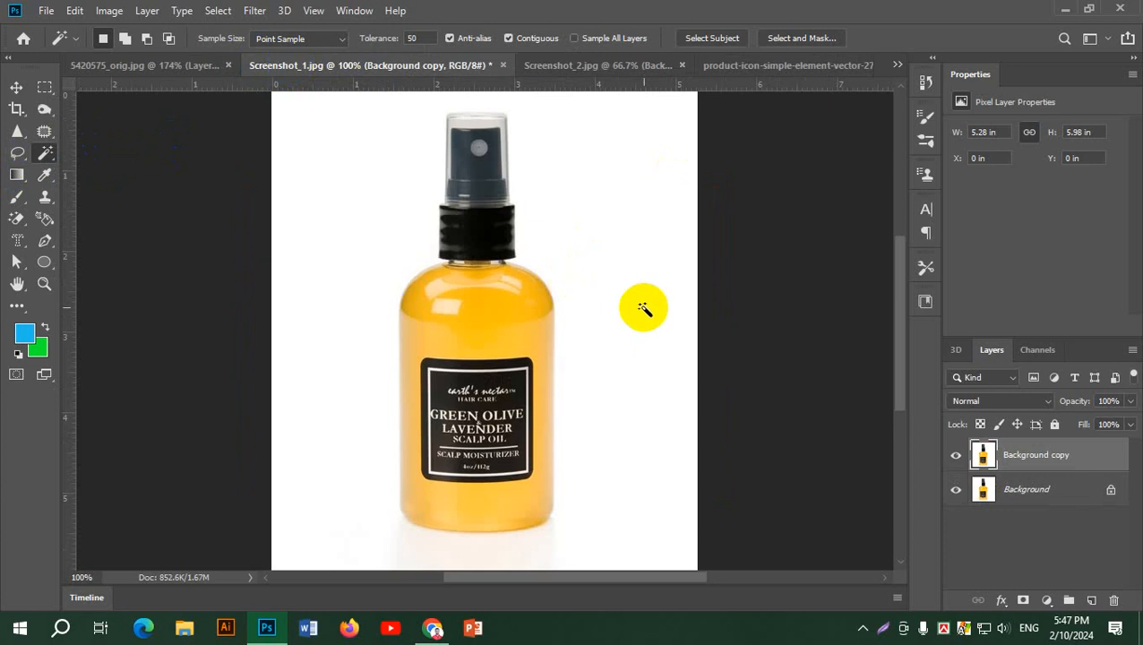
click(771, 64)
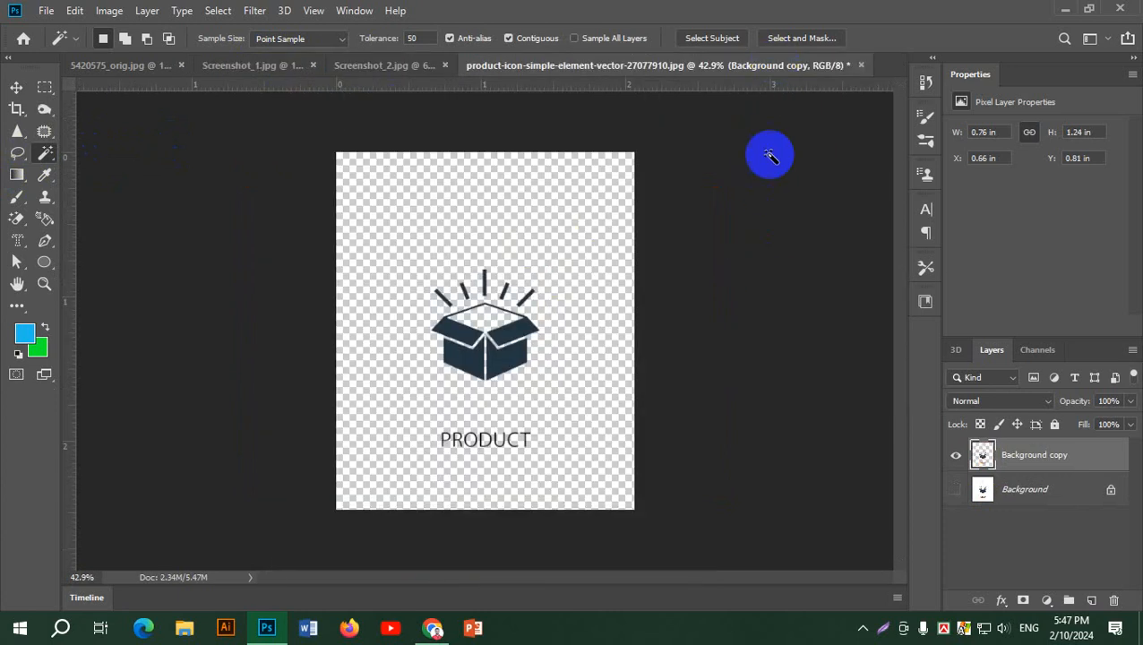
scroll(552, 468, down, 3)
scroll(552, 468, up, 4)
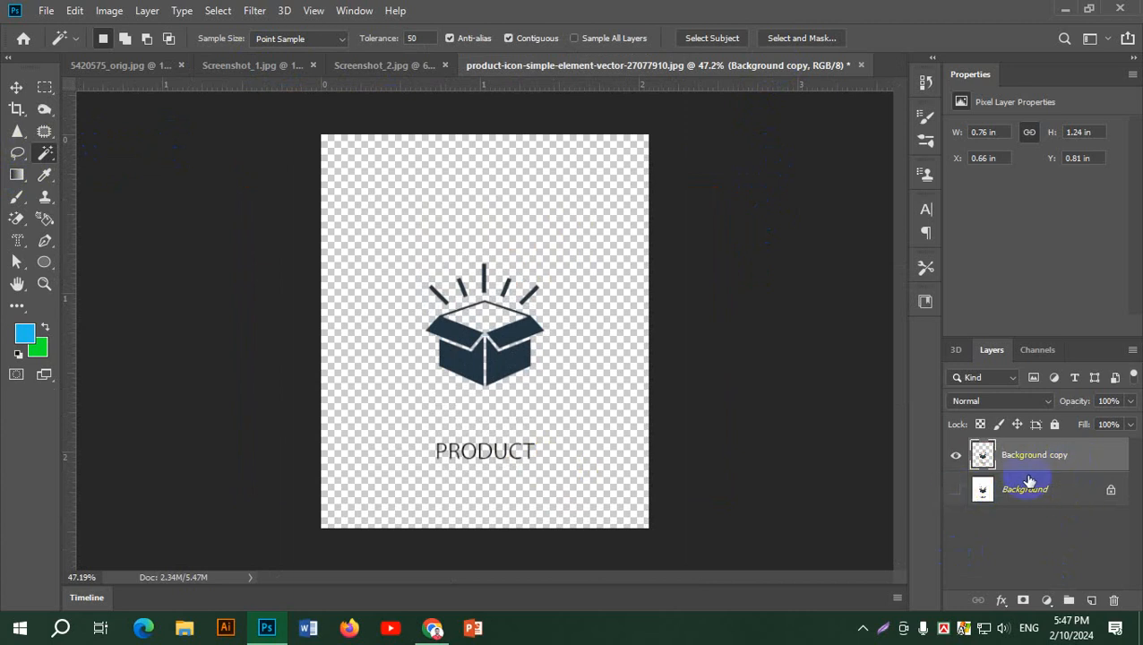
Step: Compare the cut-out with the original Background layer and convert that locked layer into a visible regular layer
click(956, 490)
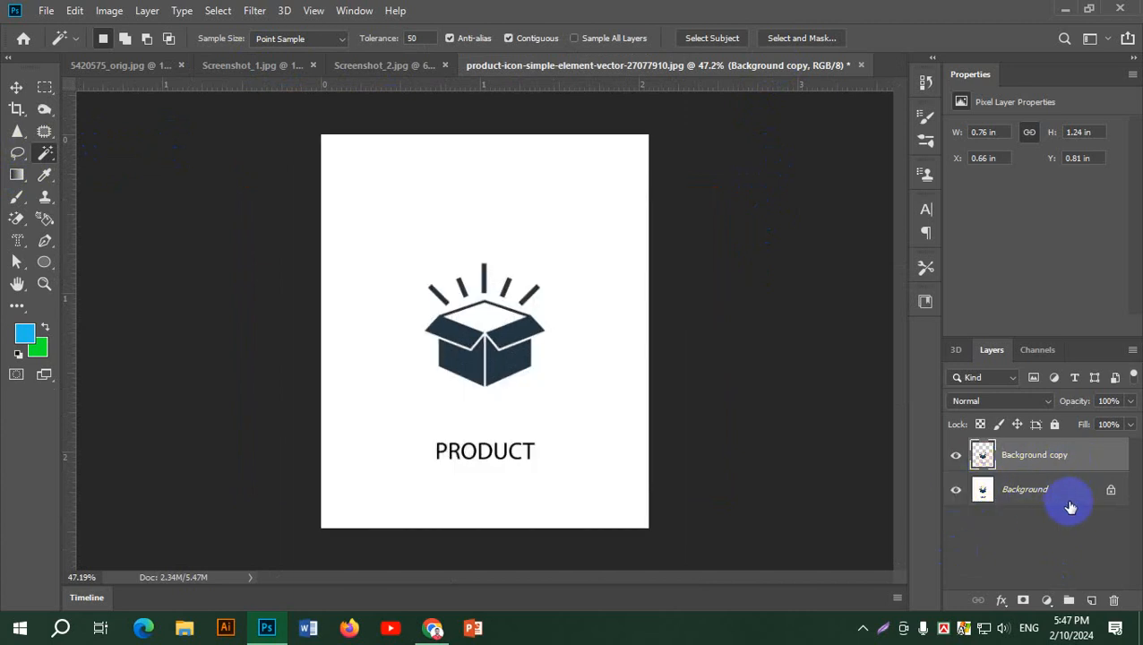
click(955, 490)
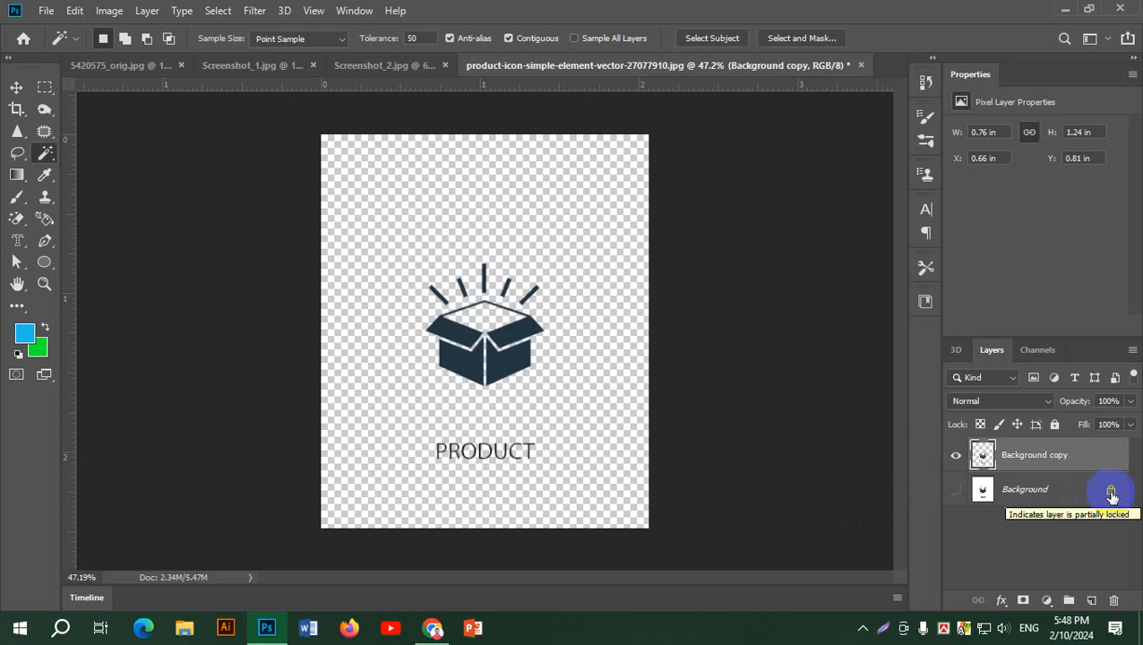
double_click(1111, 494)
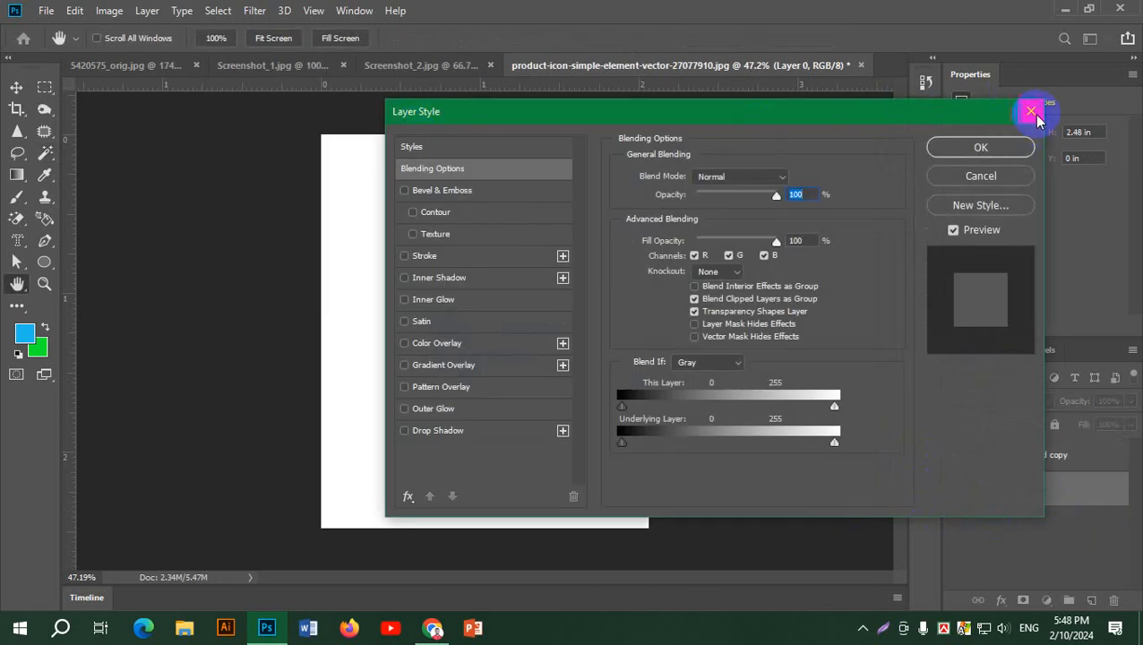
click(1033, 112)
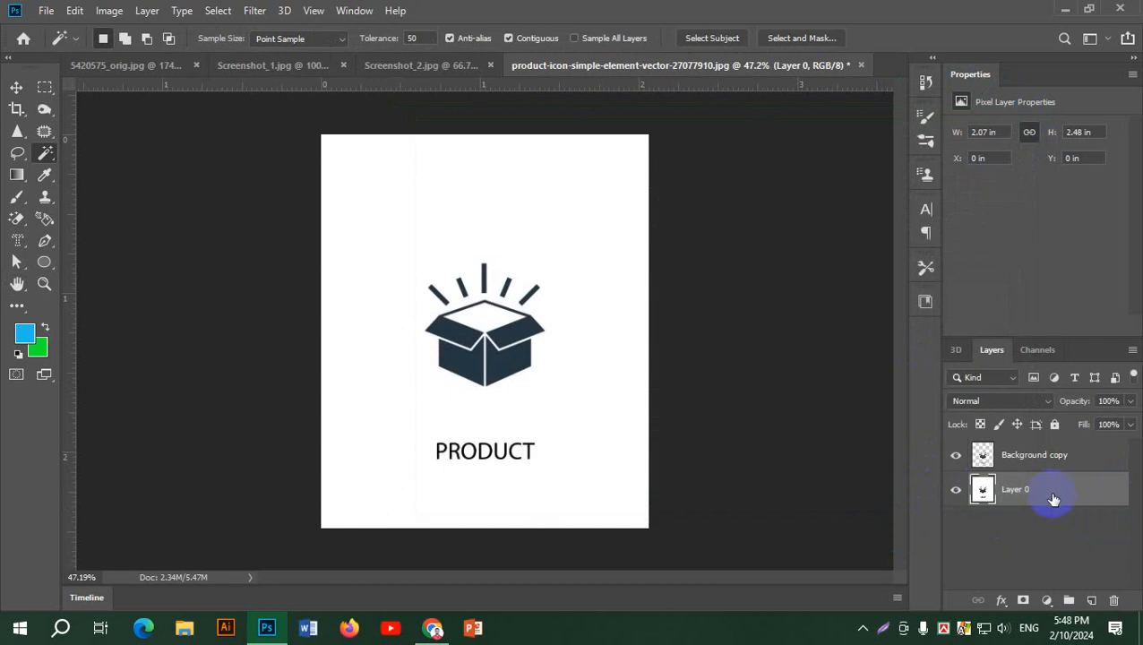
drag(1041, 497, 1013, 480)
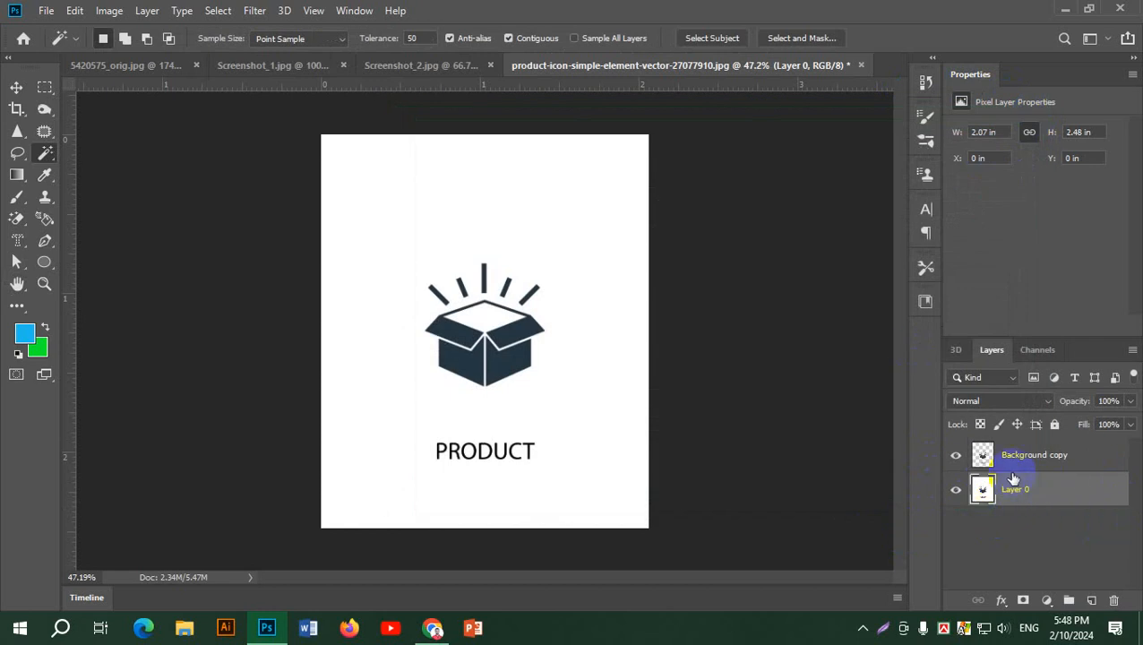
Step: Widen the canvas to 4 inches, keeping the artwork anchored in the centre
click(109, 10)
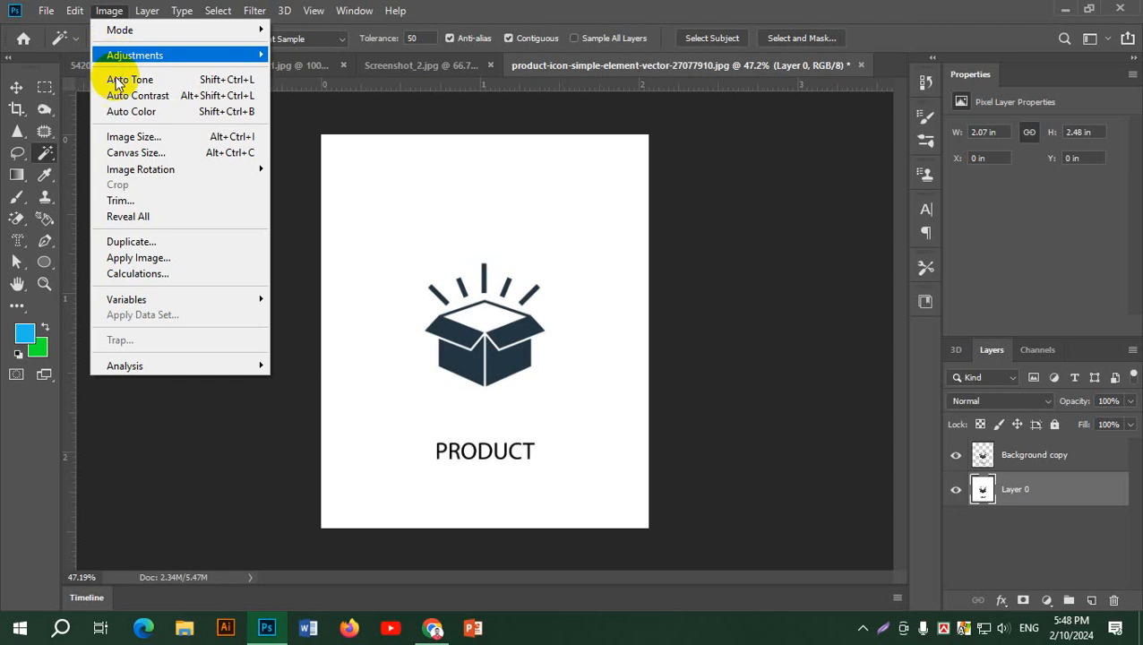
click(140, 154)
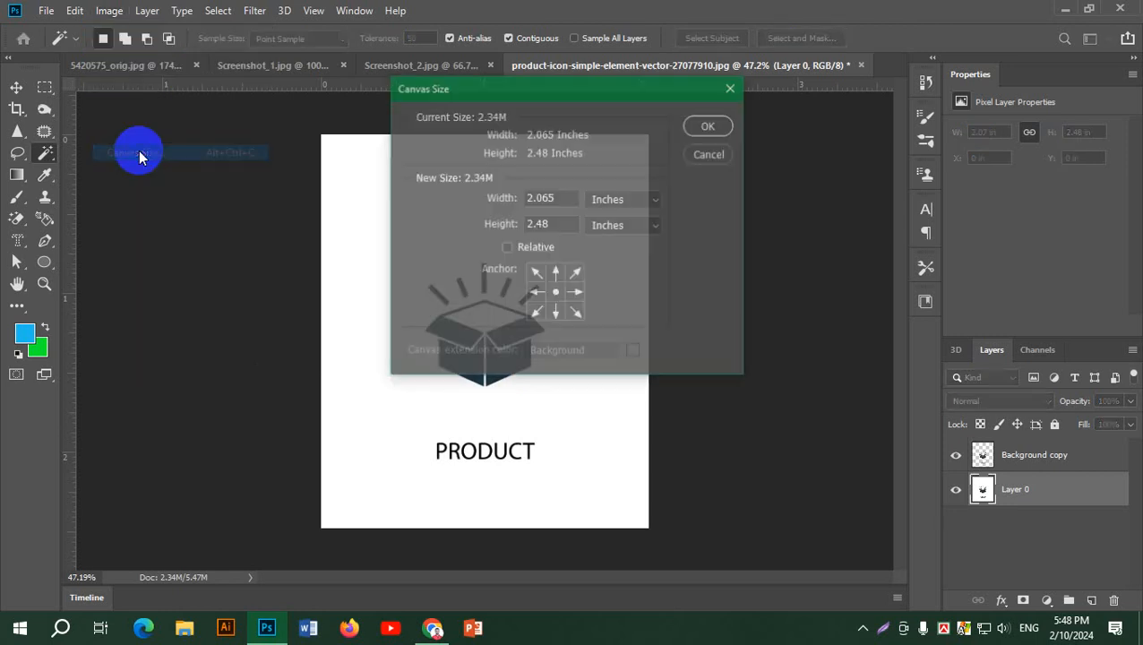
drag(451, 94, 748, 89)
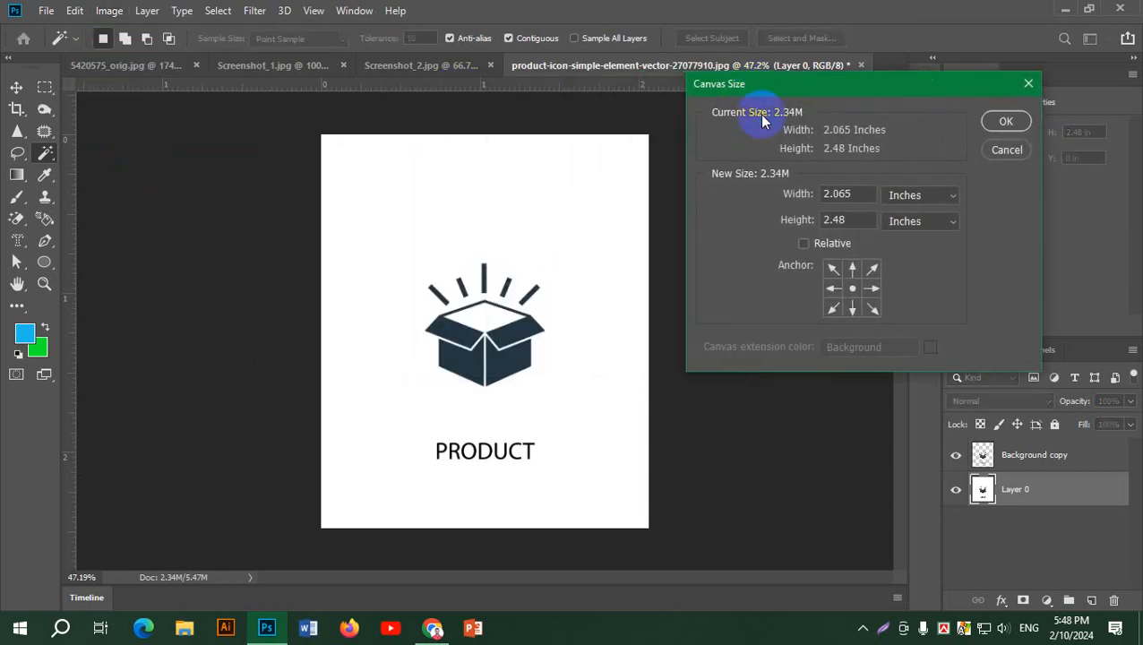
drag(868, 194, 768, 177)
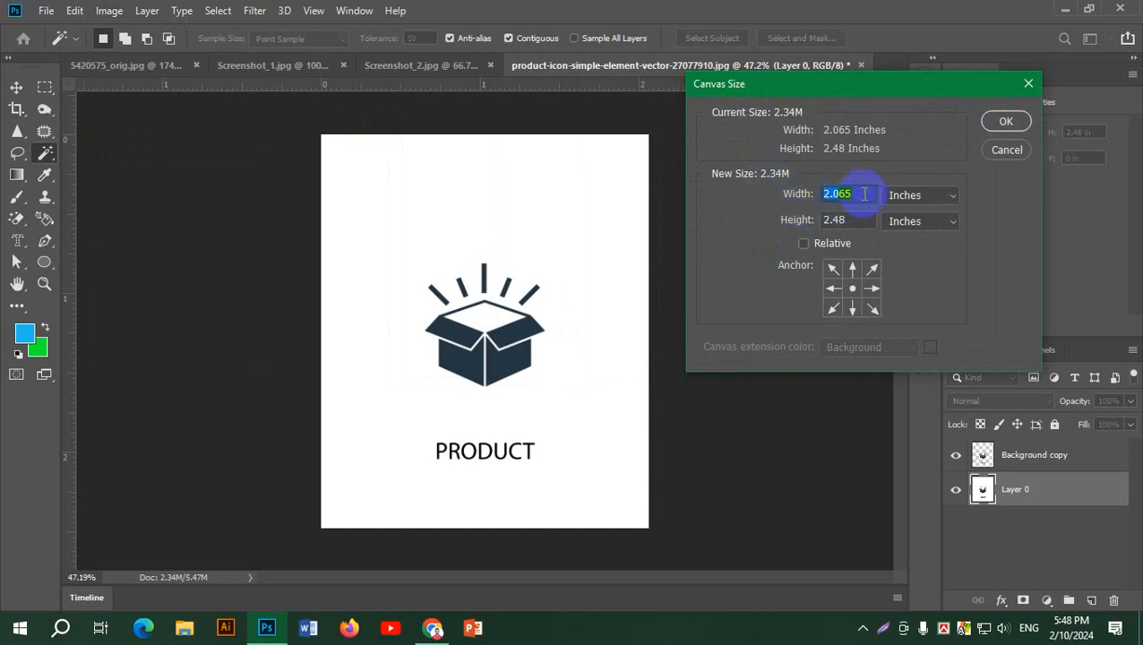
text(4)
click(1010, 121)
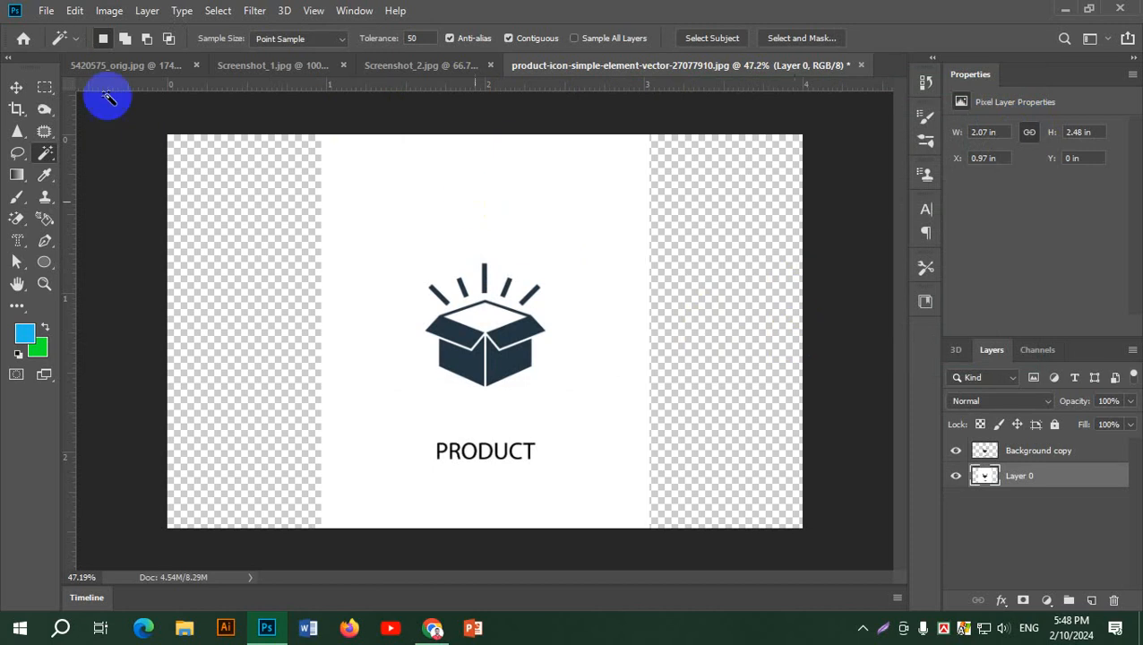
Step: Place the cut-out icon on the left half of the canvas and the original white-background image on the right half
click(16, 87)
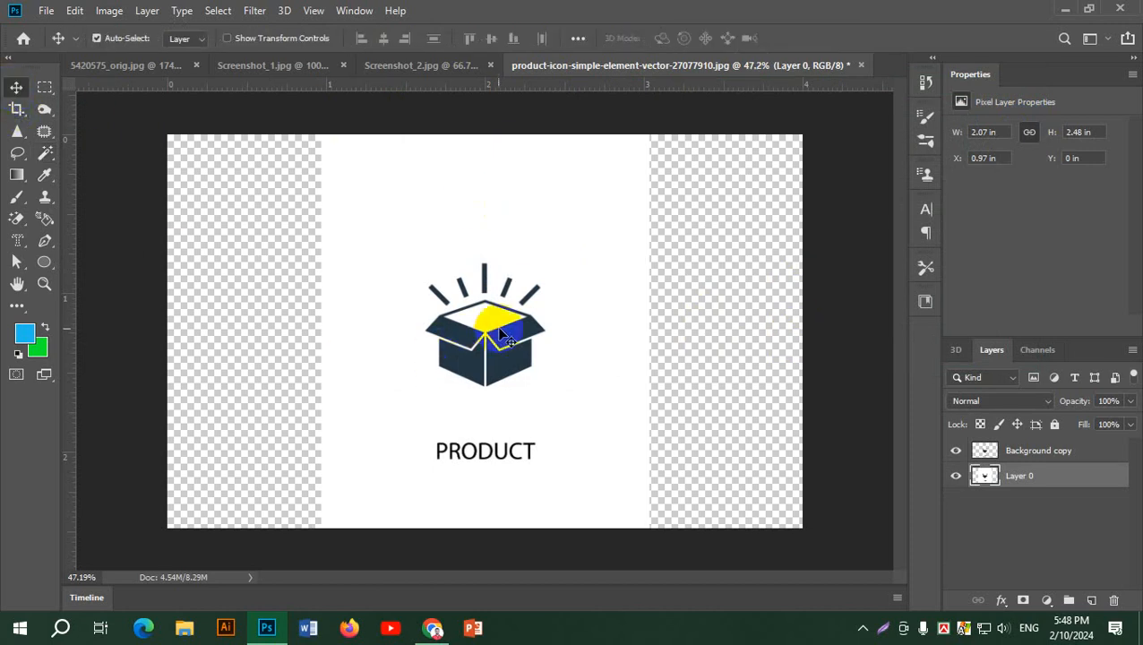
drag(499, 334, 309, 334)
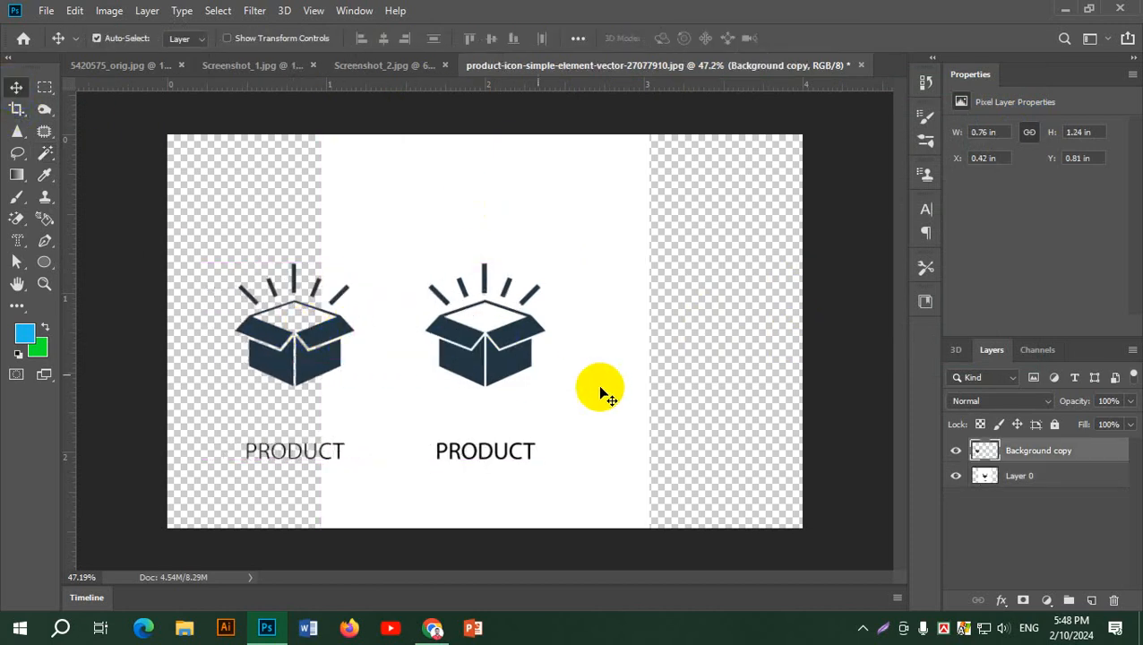
click(1030, 476)
drag(520, 357, 680, 353)
drag(307, 371, 333, 359)
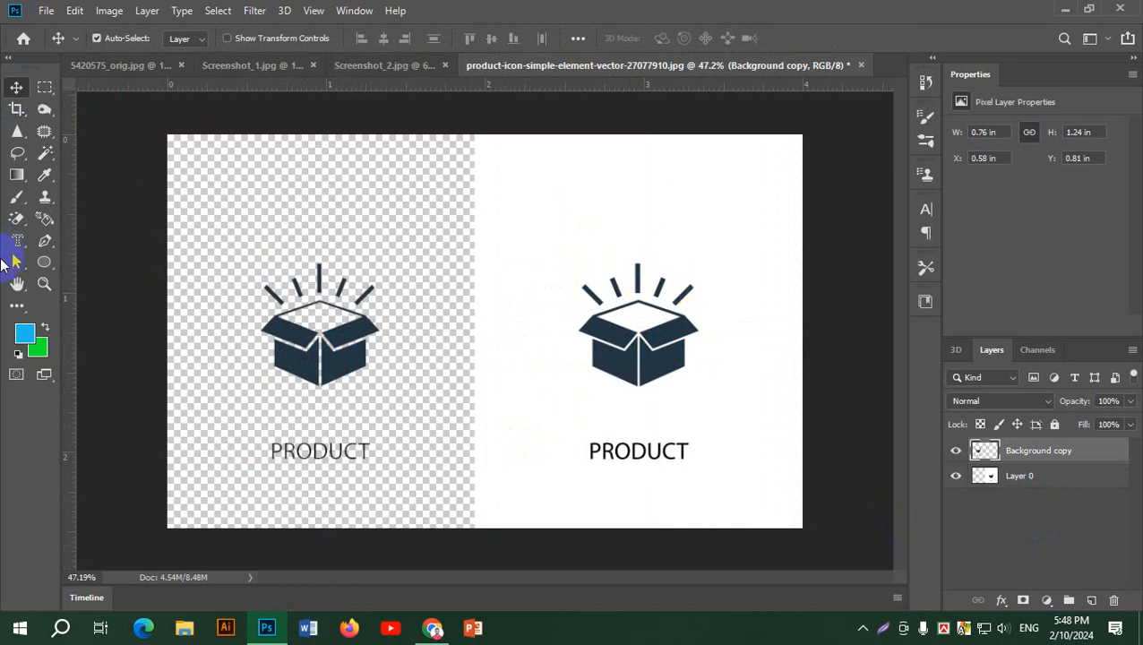
Step: Add a 10 pt text label reading AFTER above the cut-out icon
click(15, 242)
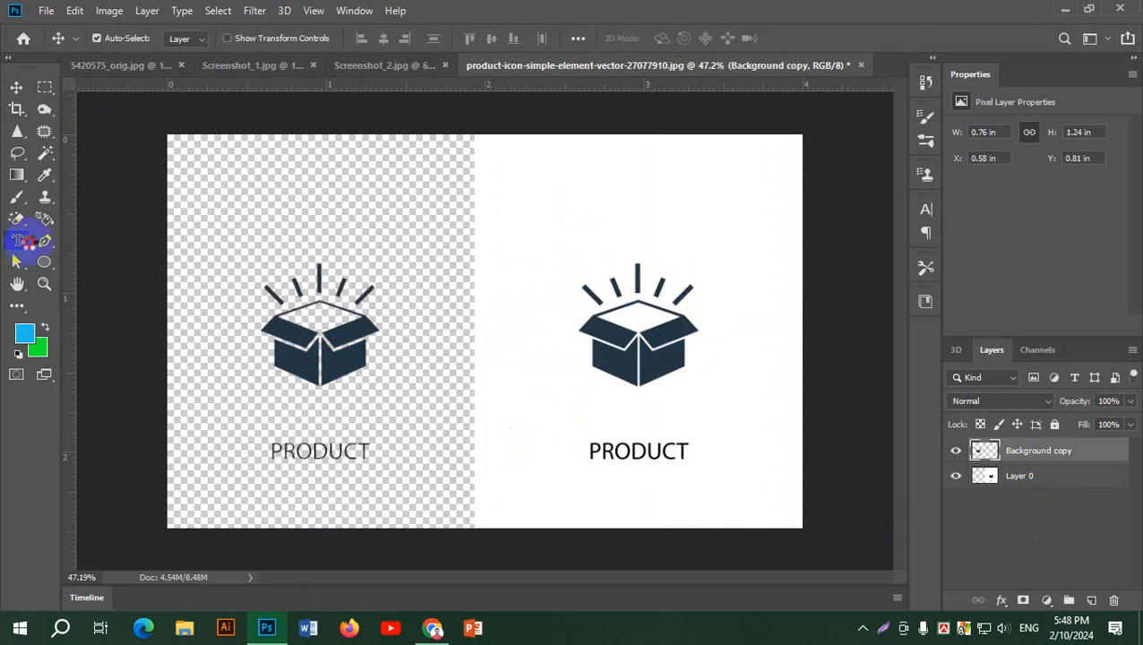
click(76, 231)
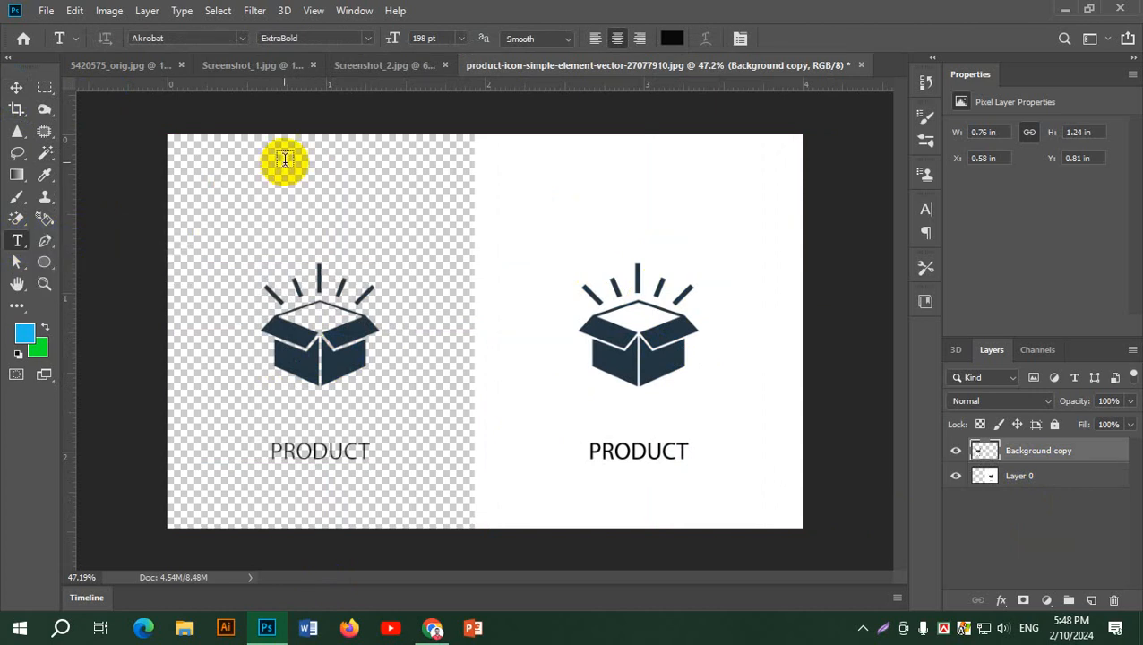
click(267, 188)
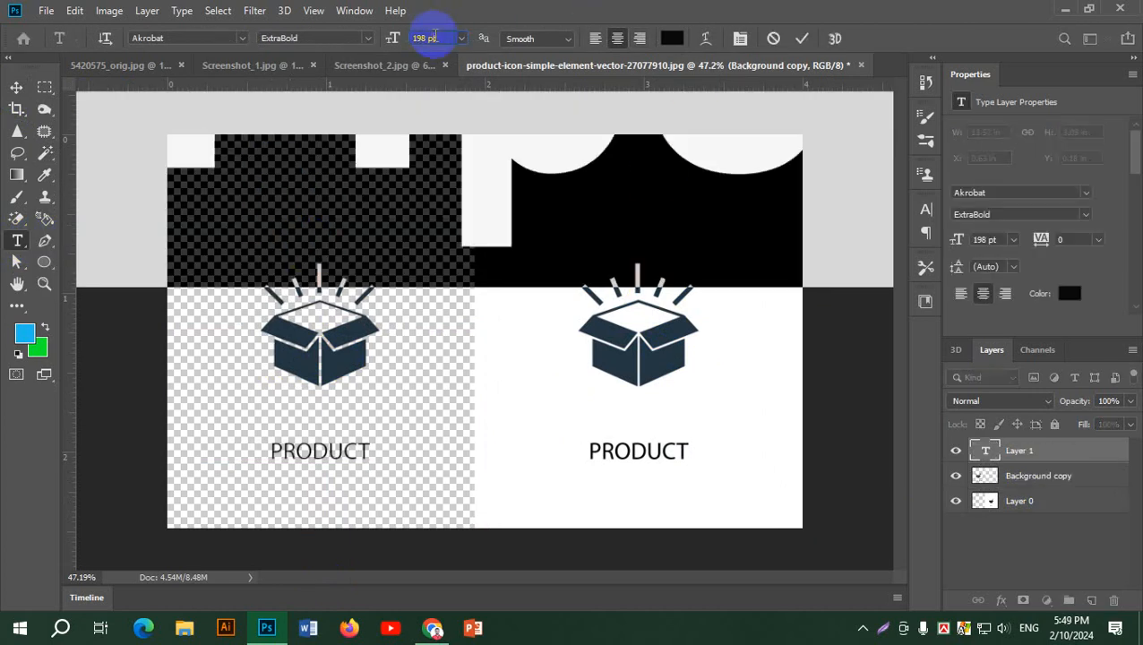
scroll(436, 37, down, 20)
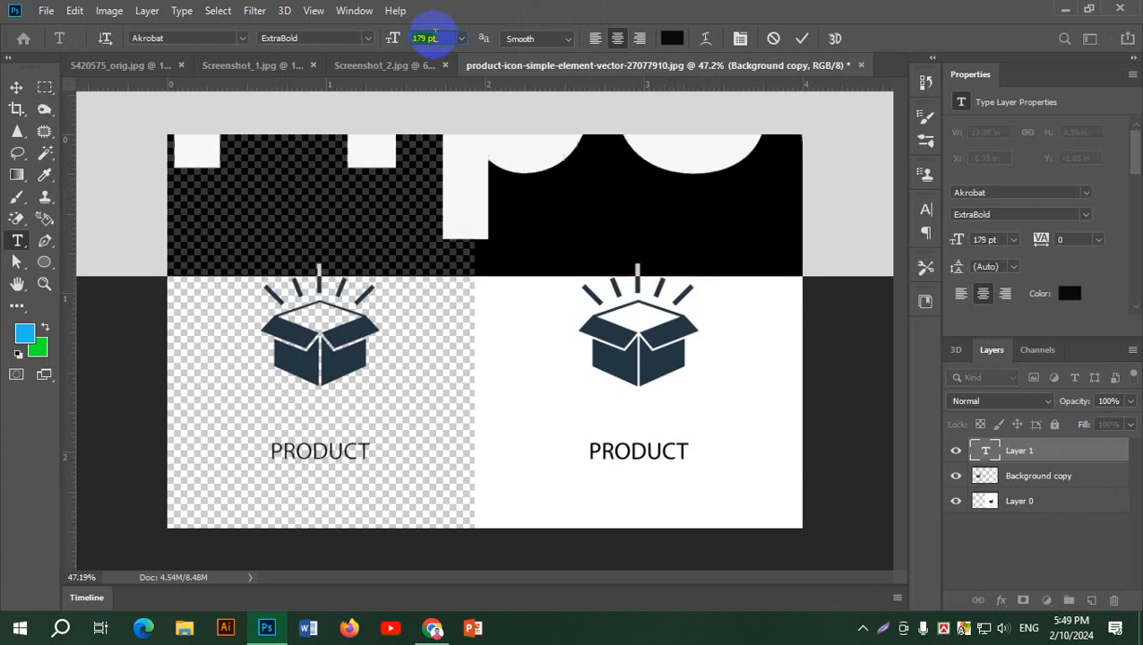
scroll(435, 37, down, 20)
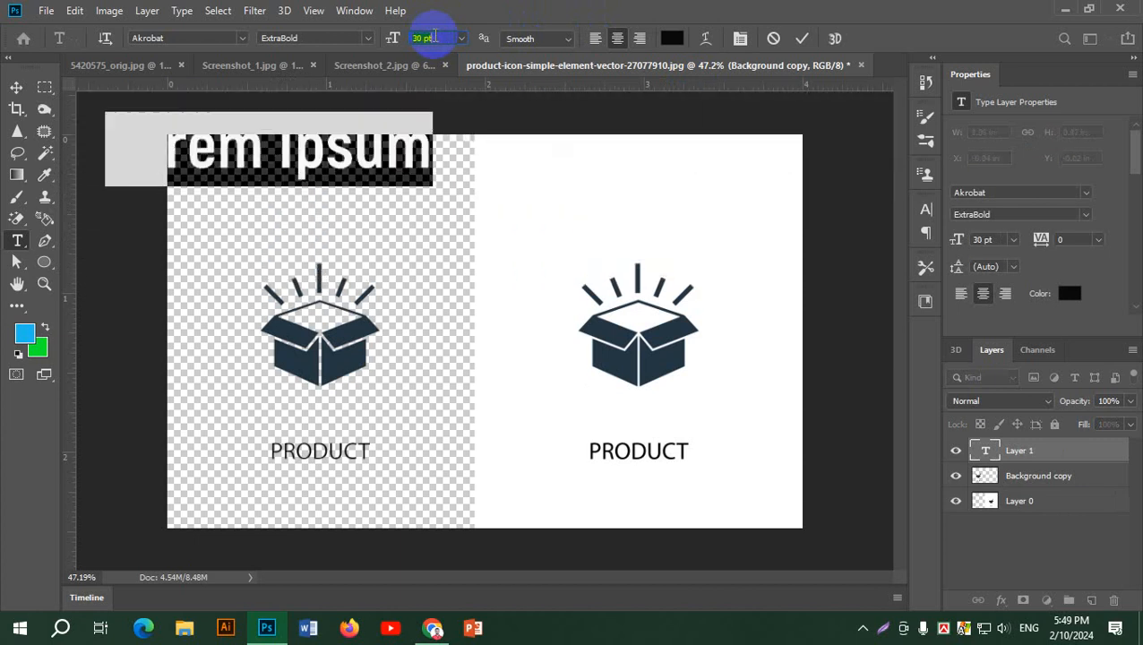
click(276, 163)
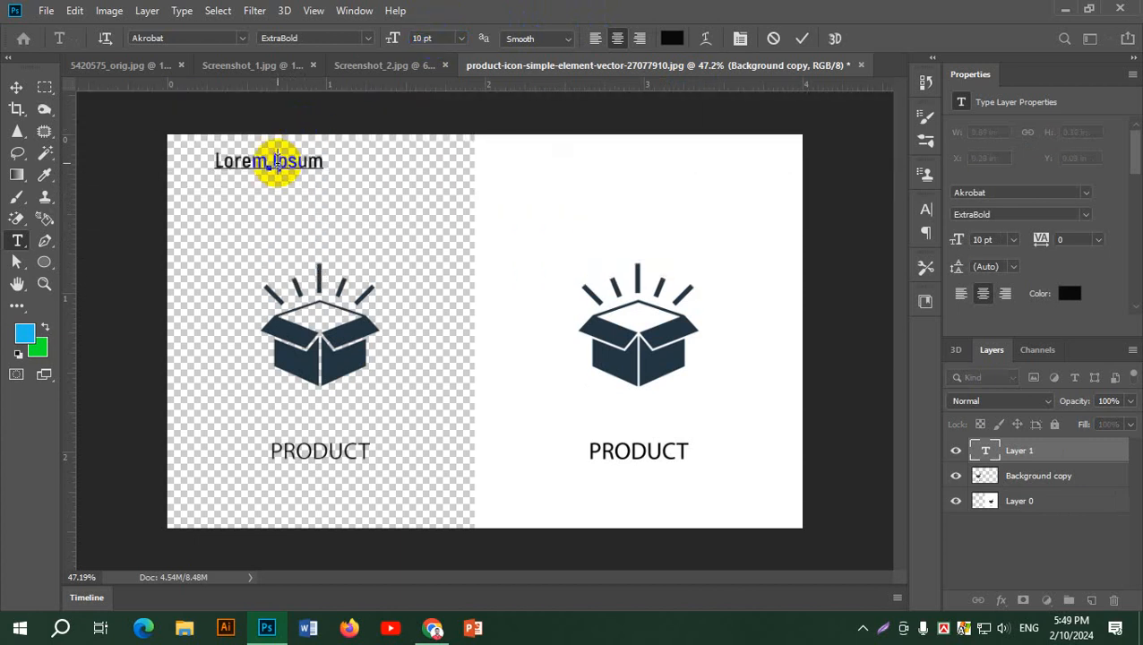
triple_click(276, 162)
key(BackSpace)
text(AFTER)
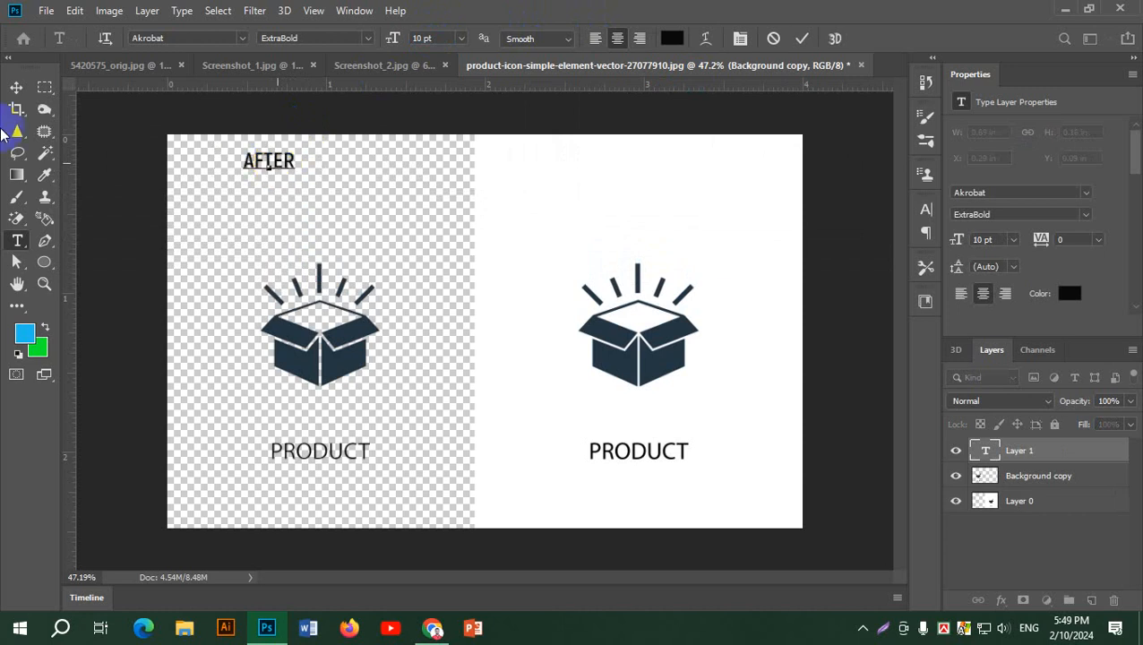
Step: Duplicate the AFTER label above the original white-background icon and change the copy's text to BEFOR
click(17, 87)
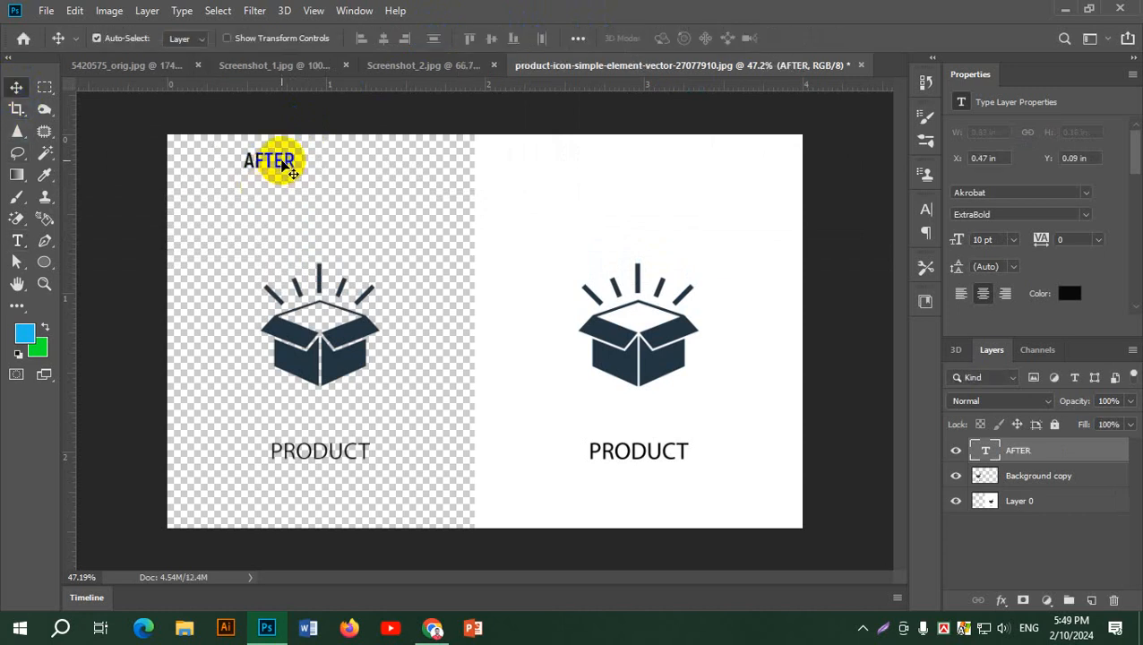
drag(288, 170, 571, 160)
double_click(573, 161)
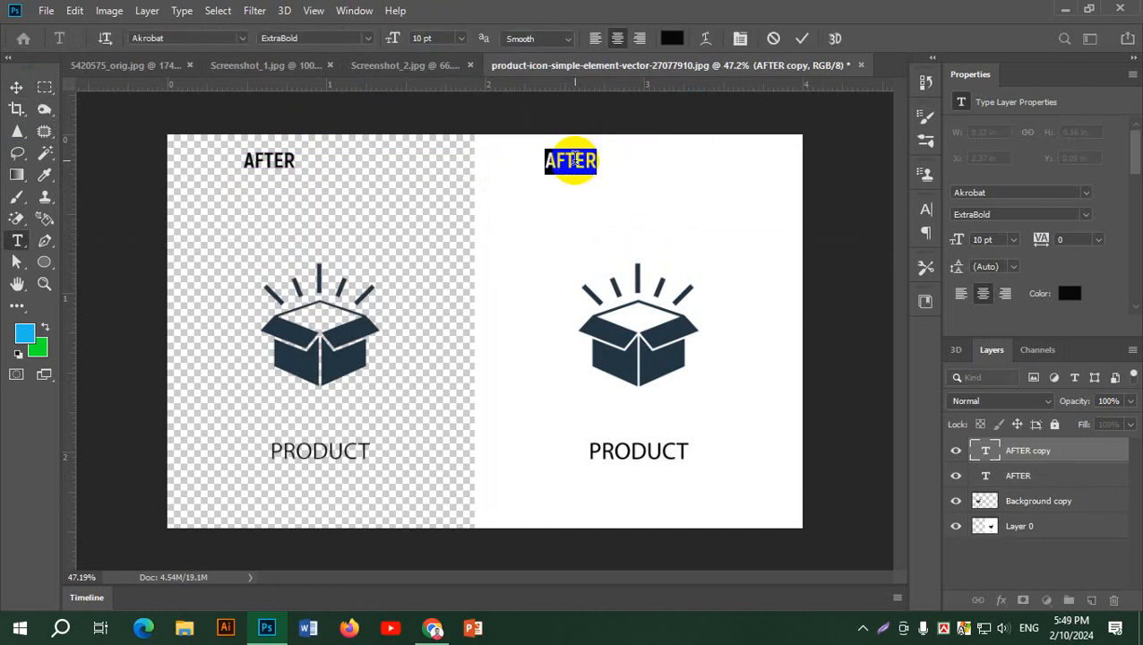
text(BEFOR)
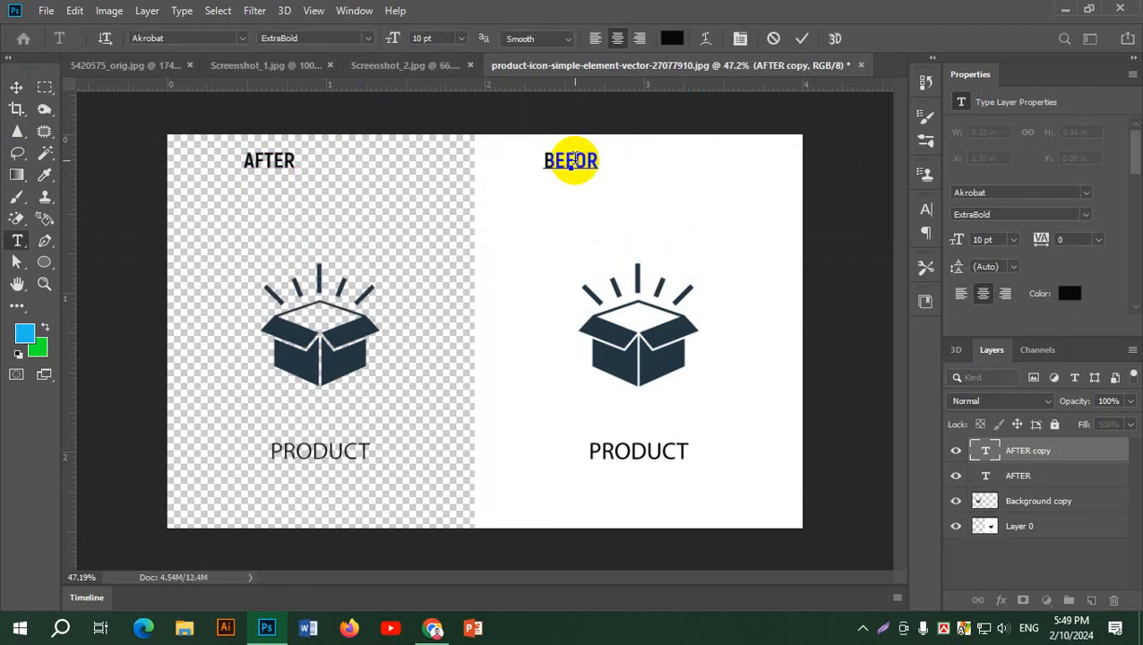
click(802, 37)
key(v)
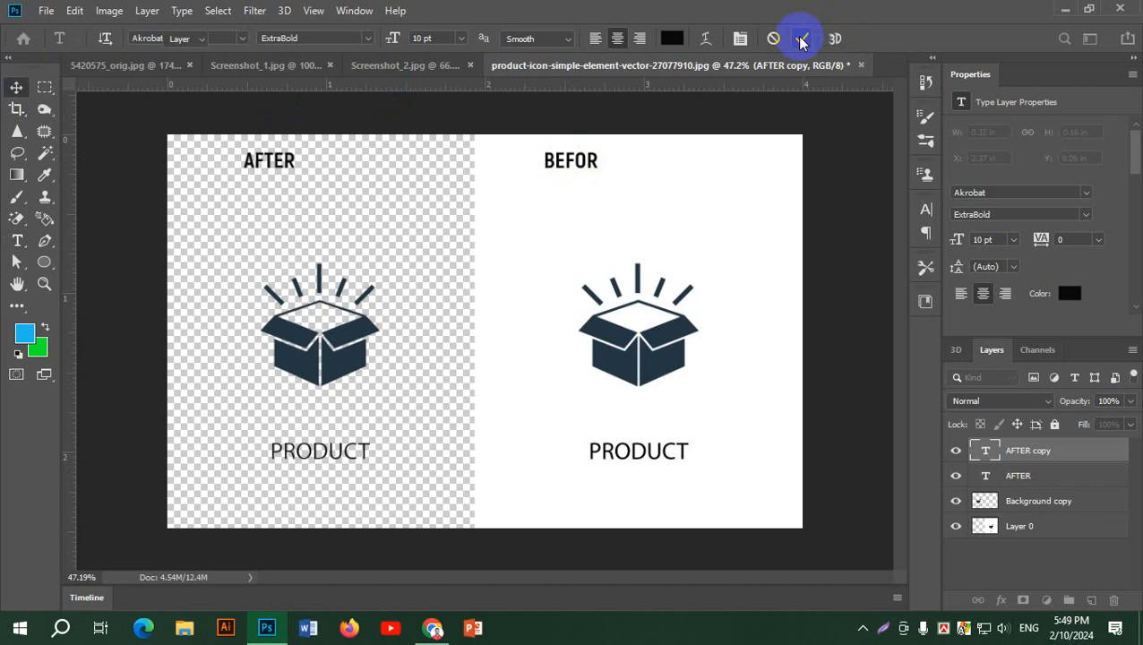
click(849, 194)
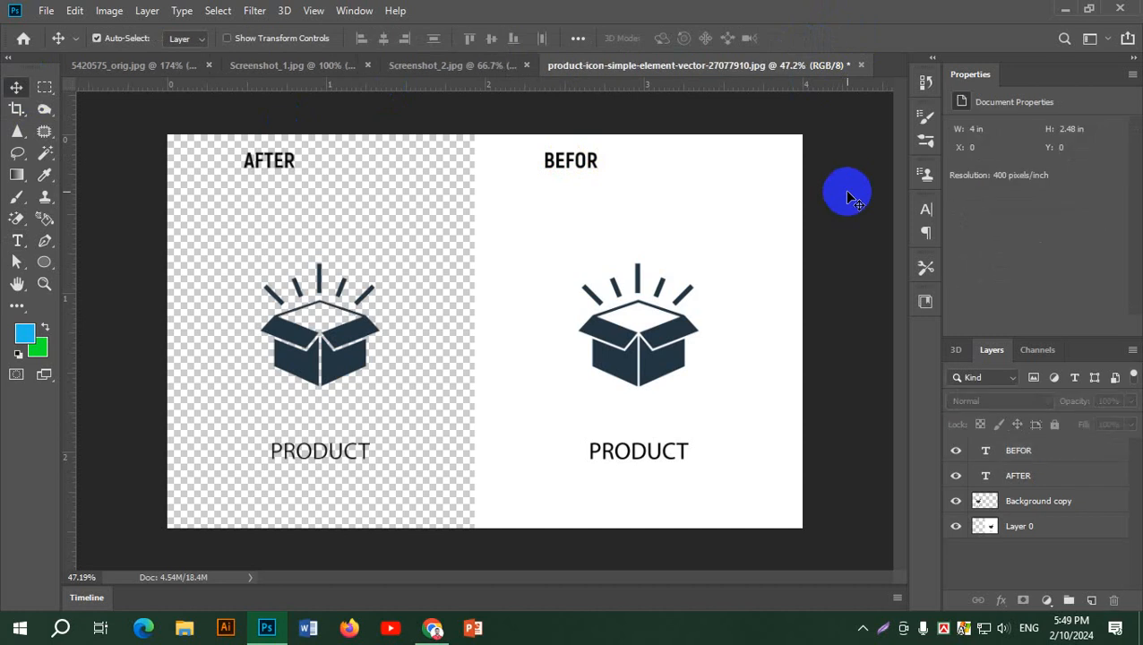
Step: Add a new layer filled with the blue foreground colour and place it beneath all other layers as the icon comparison's backdrop
click(1041, 500)
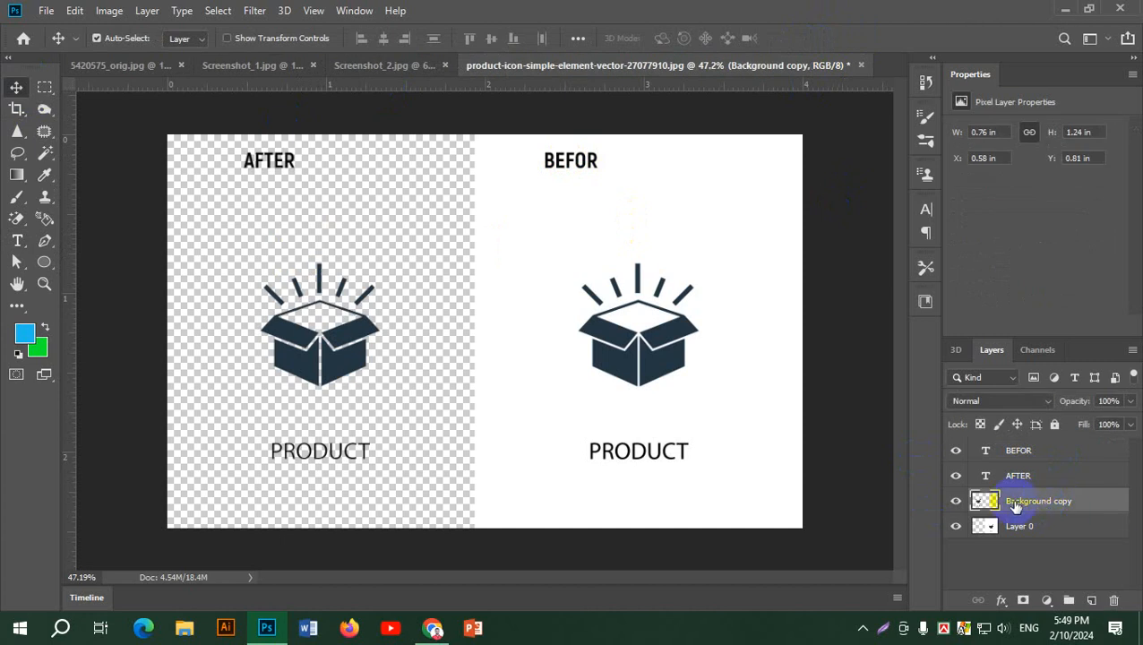
click(1091, 601)
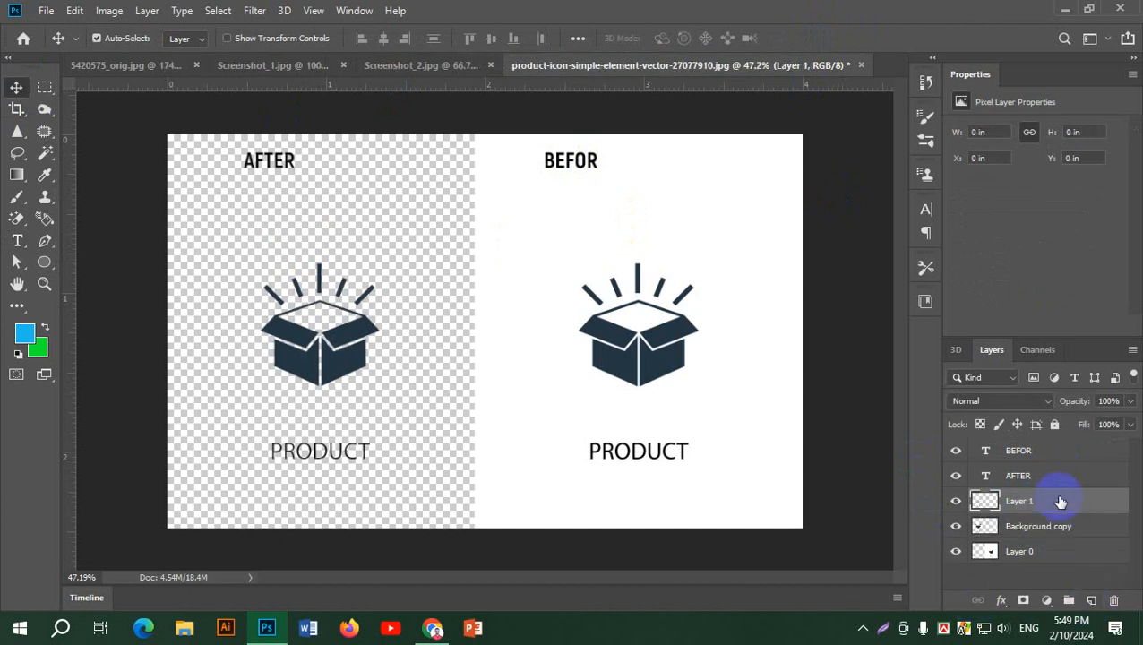
drag(1061, 501, 1063, 535)
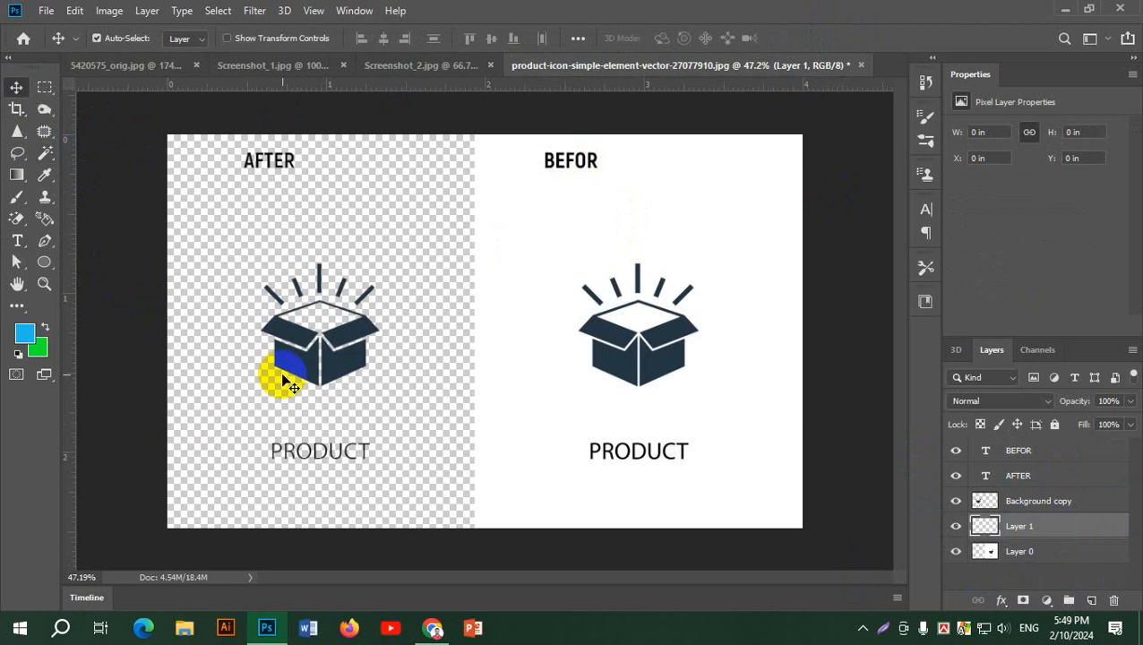
key(alt+BackSpace)
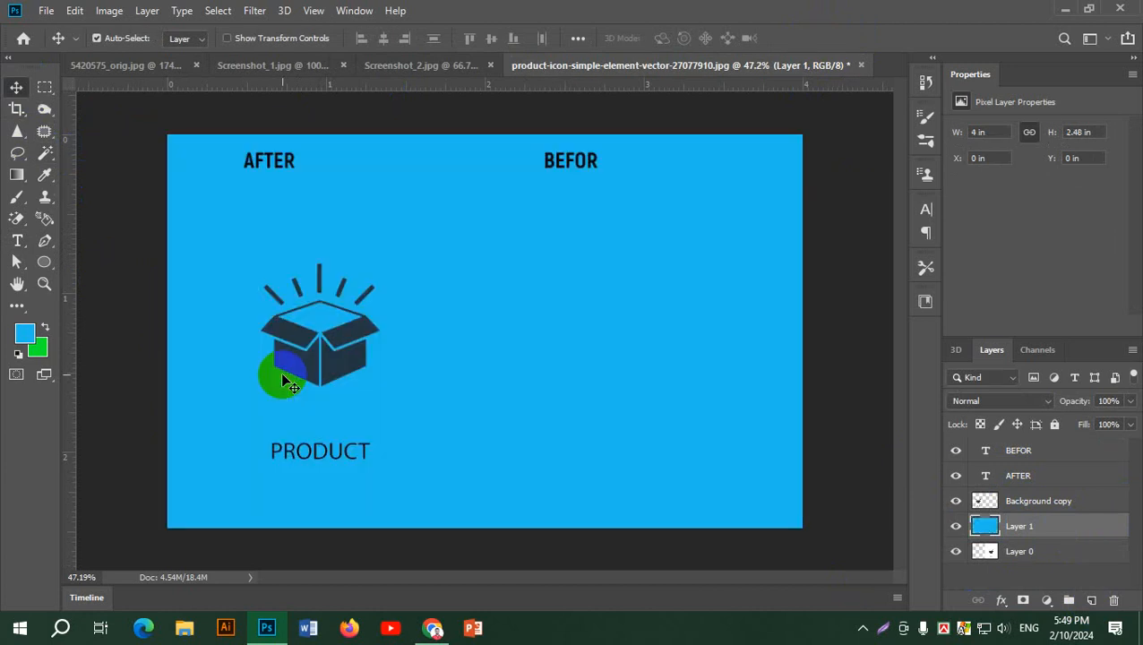
drag(1068, 526, 1071, 573)
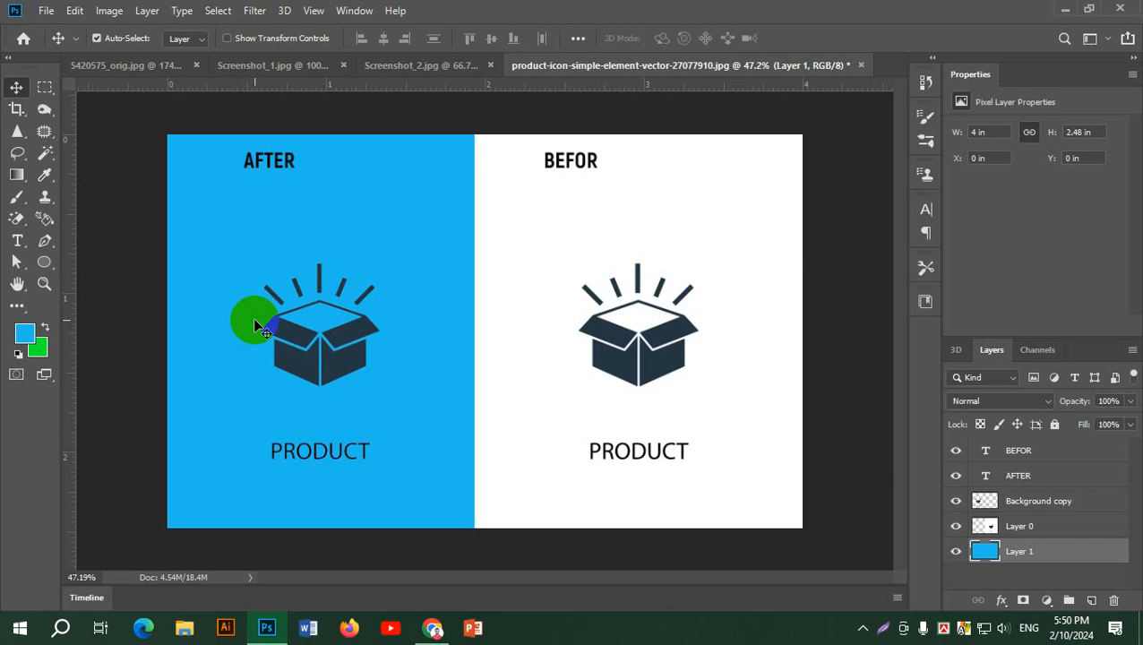
Step: Close the product icon document without saving its changes
click(860, 64)
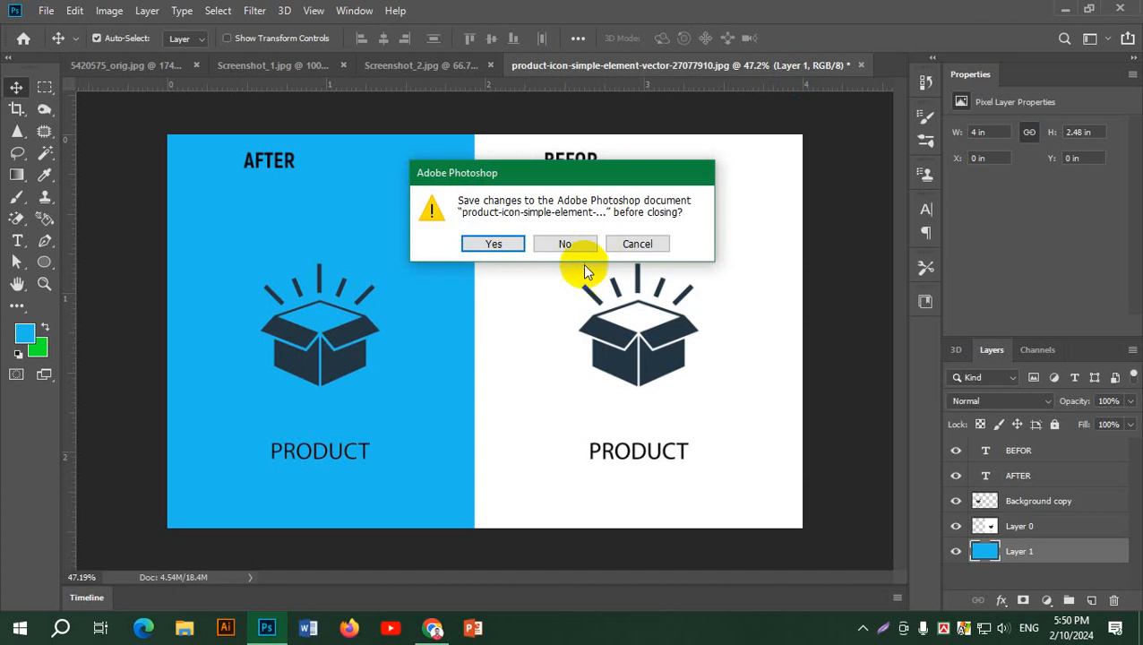
click(564, 243)
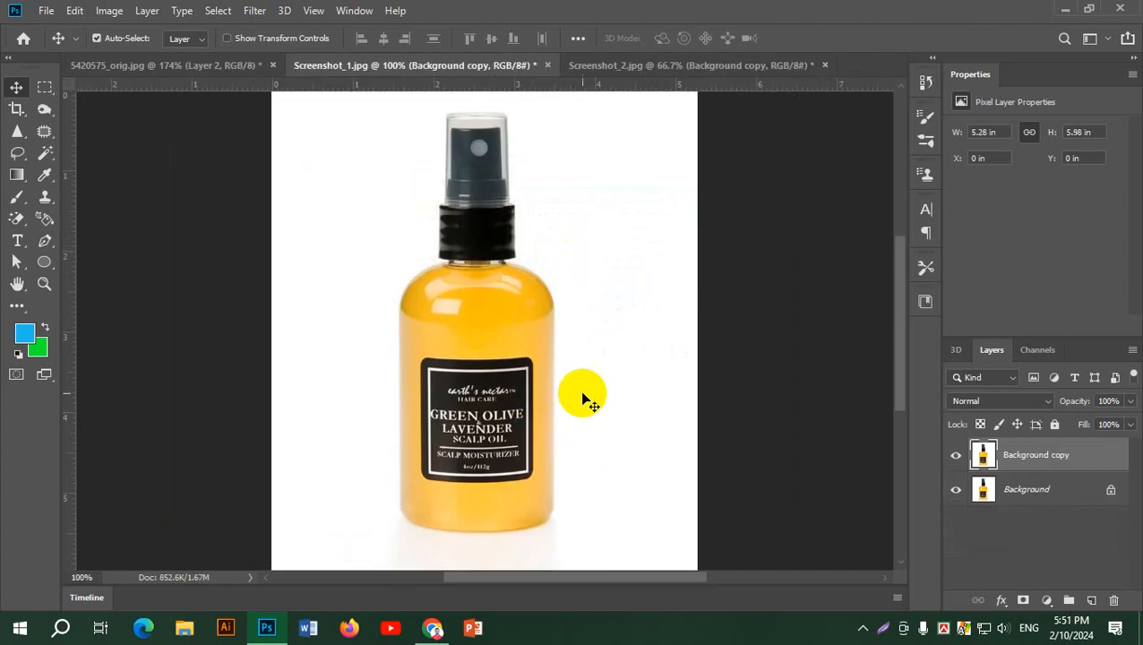
Step: Hide the locked Background layer, then copy the spray bottle from Background copy onto its own layer using Quick Selection
click(956, 489)
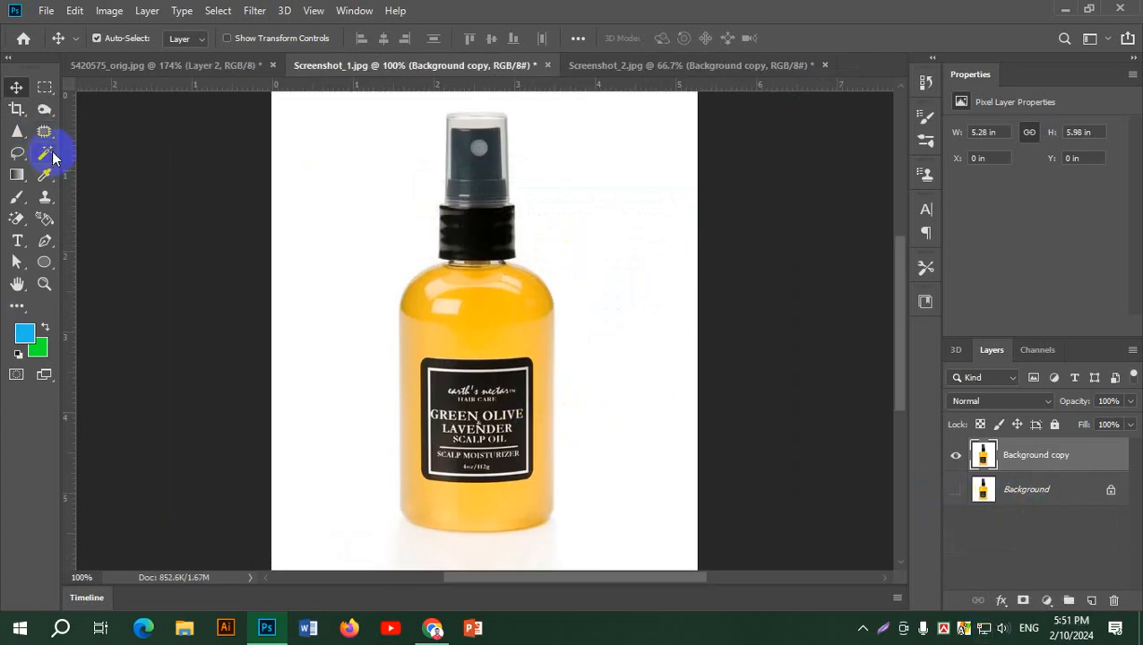
drag(45, 153, 97, 159)
mouse_move(475, 117)
mouse_down()
mouse_move(500, 145)
mouse_move(486, 399)
mouse_move(510, 522)
mouse_up()
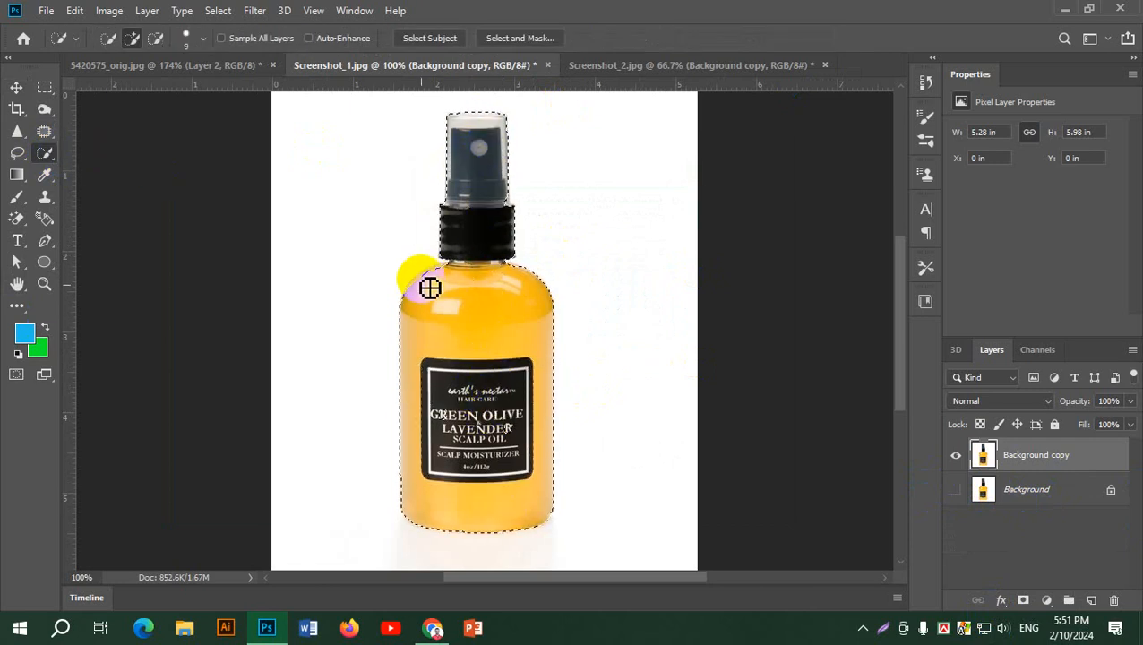
drag(420, 280, 418, 280)
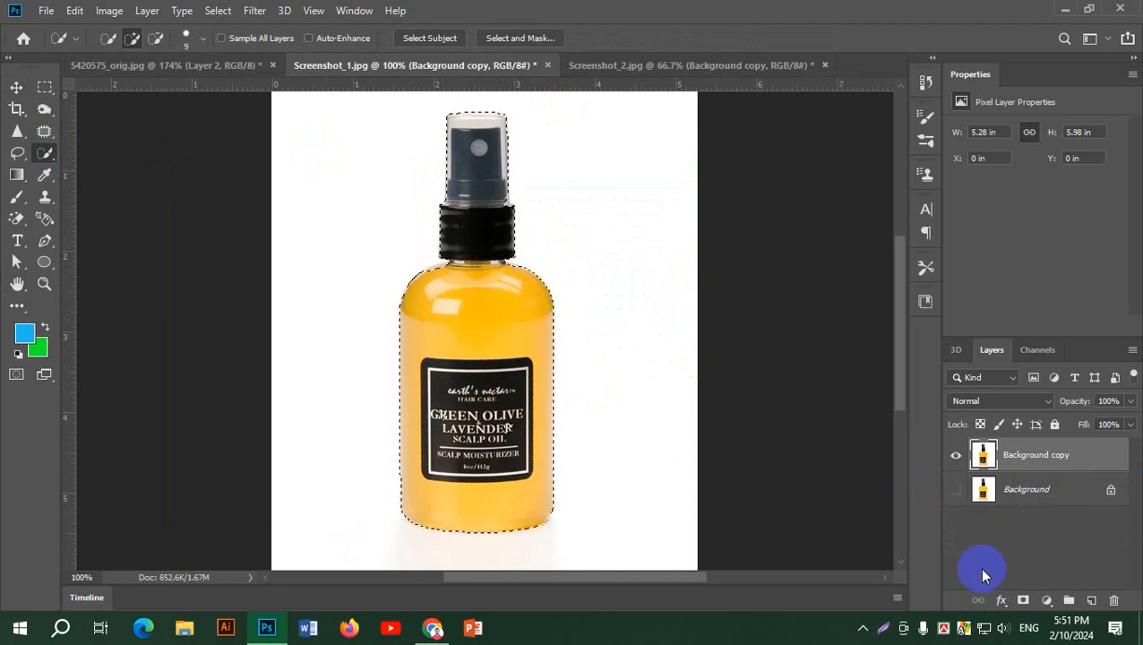
key(ctrl+j)
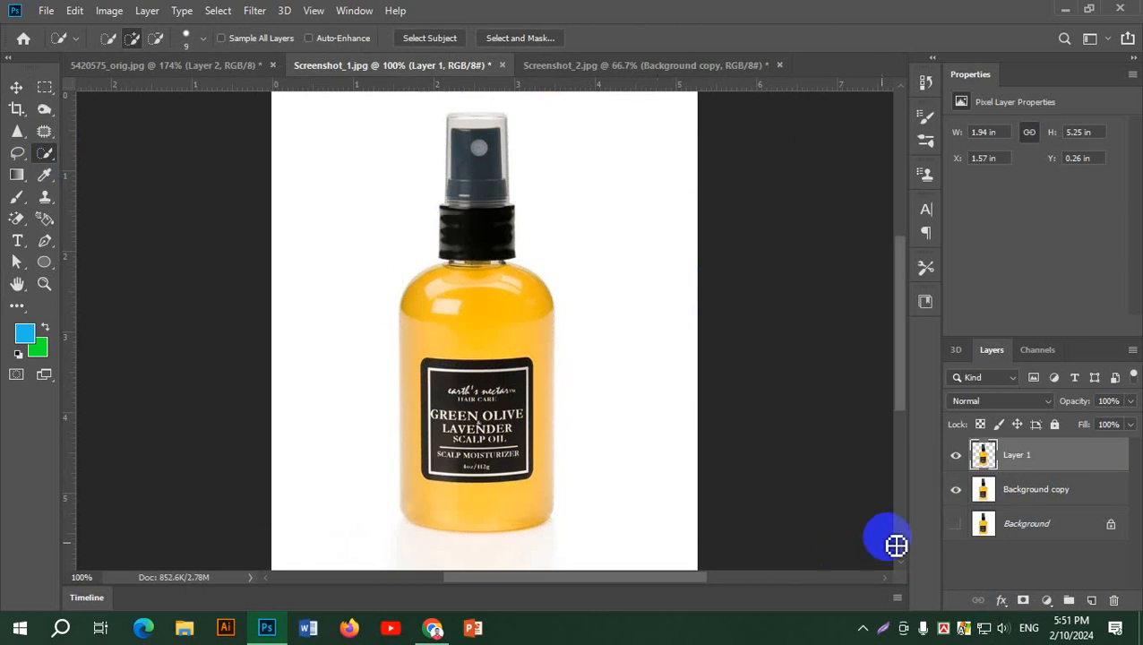
Step: Widen the canvas of the bottle image to 10.50 inches, keeping the artwork anchored in the centre
click(1067, 495)
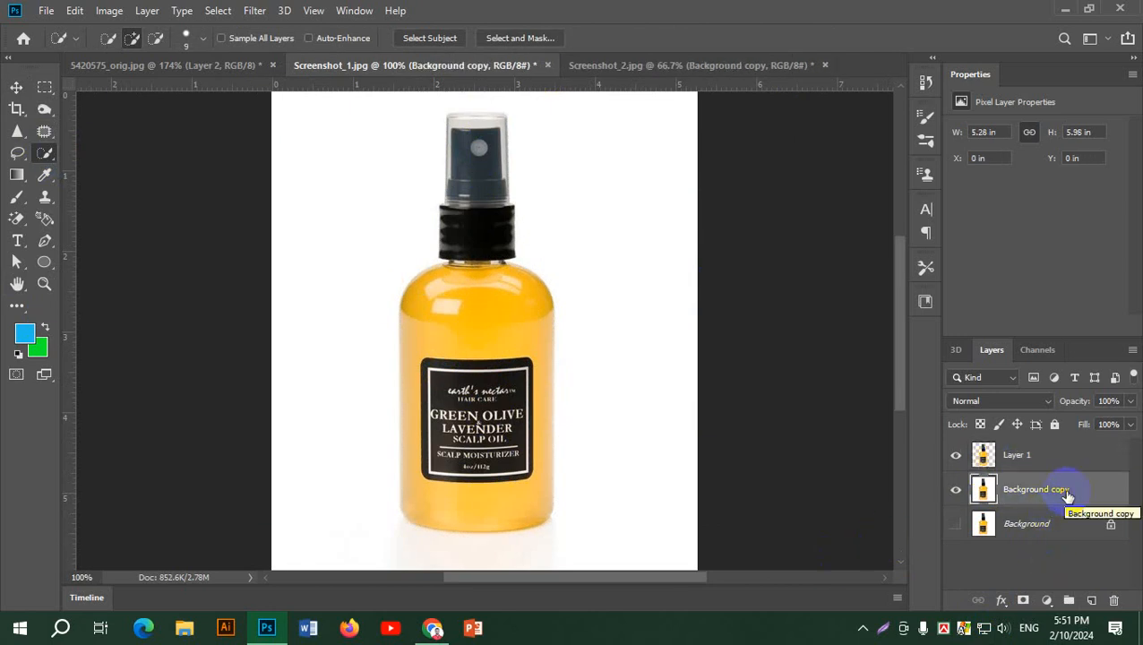
click(108, 9)
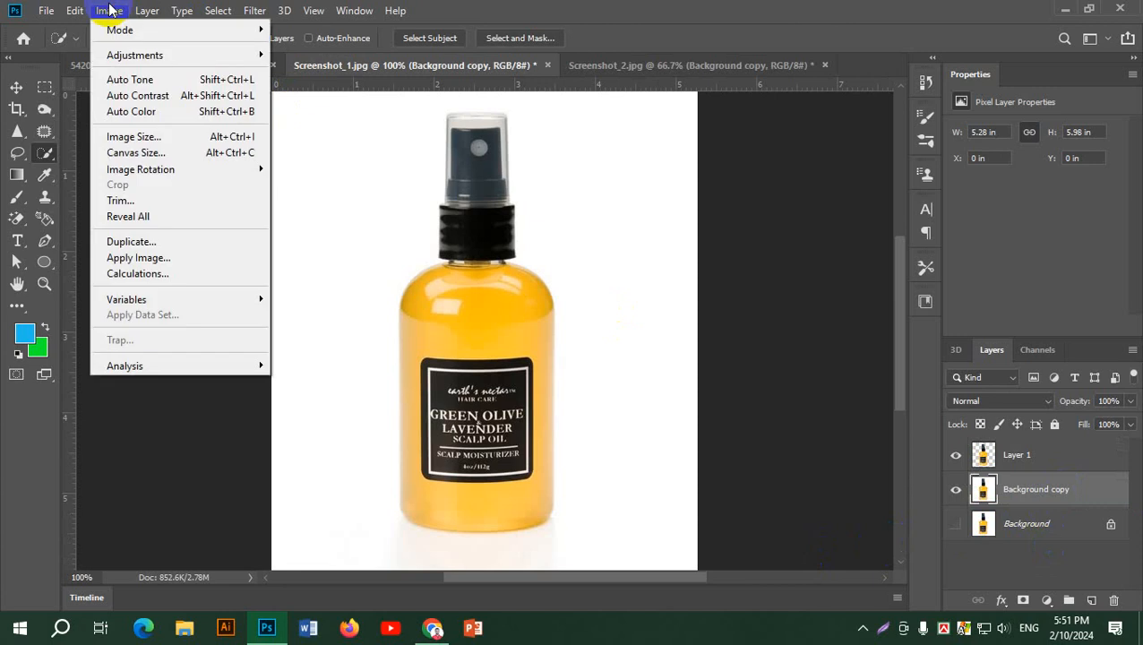
click(137, 153)
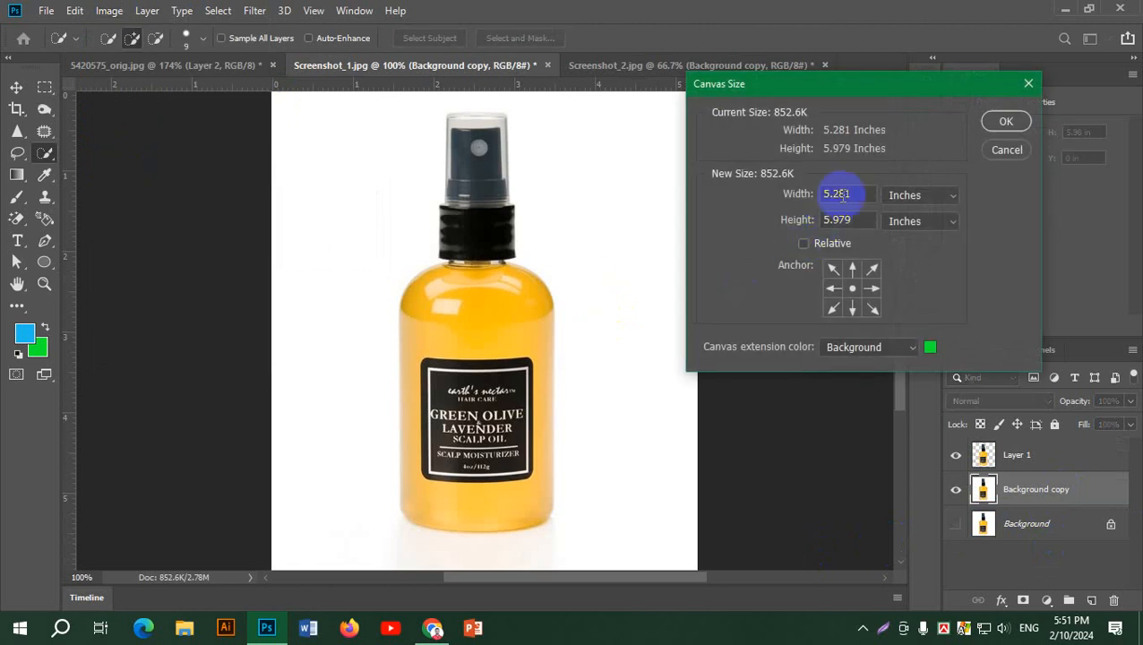
click(776, 198)
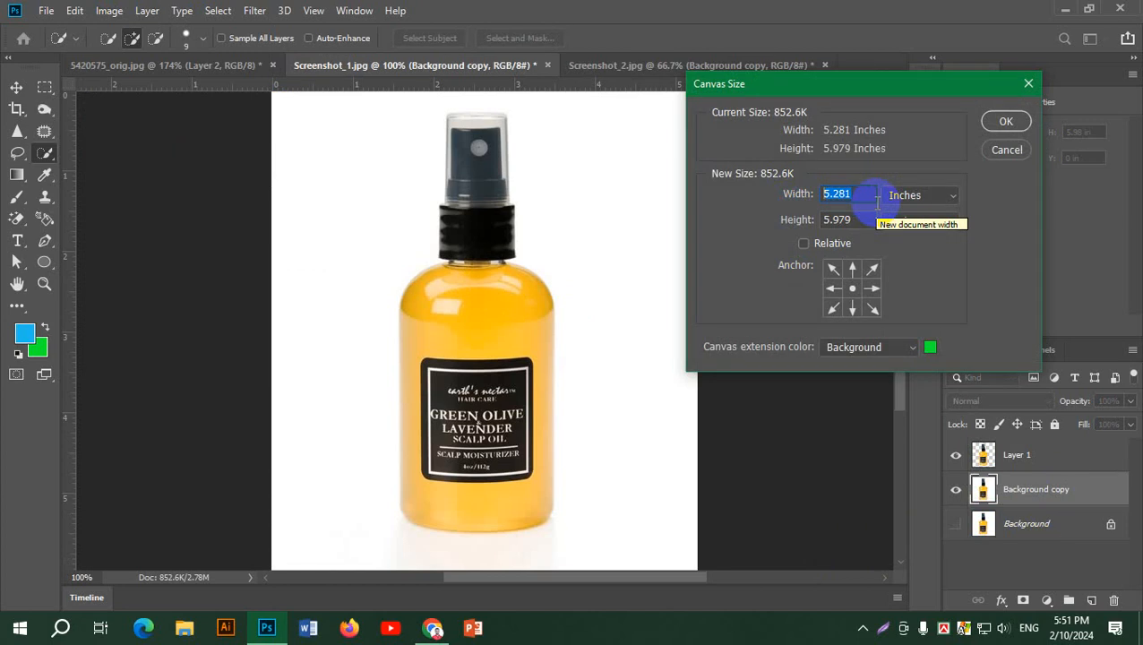
text(10.)
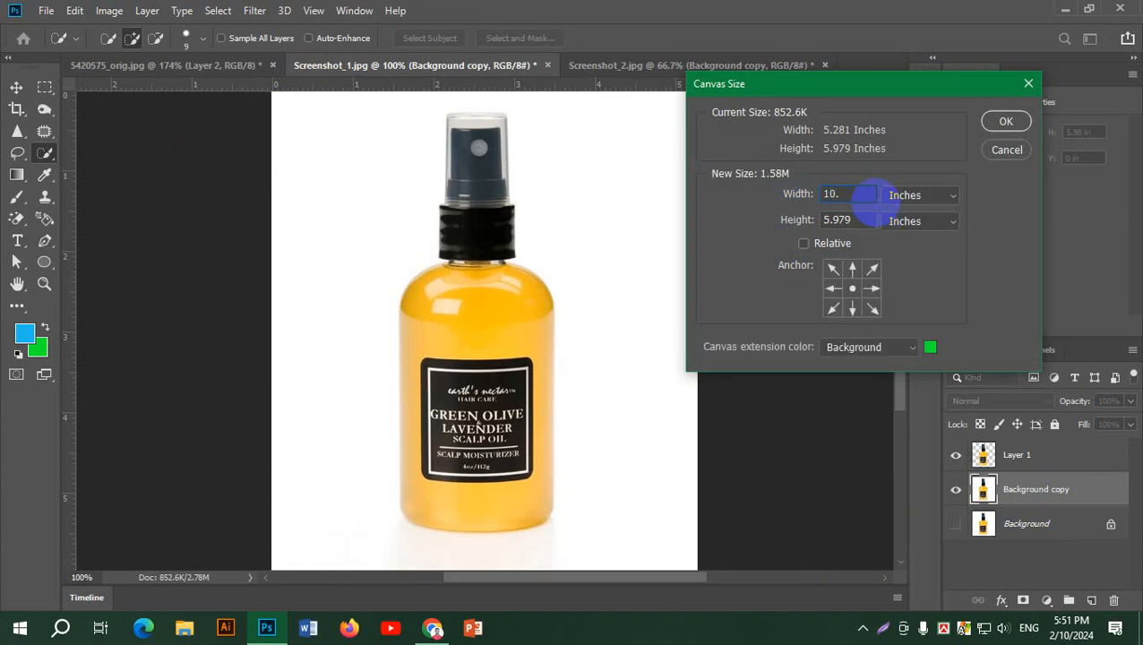
text(50)
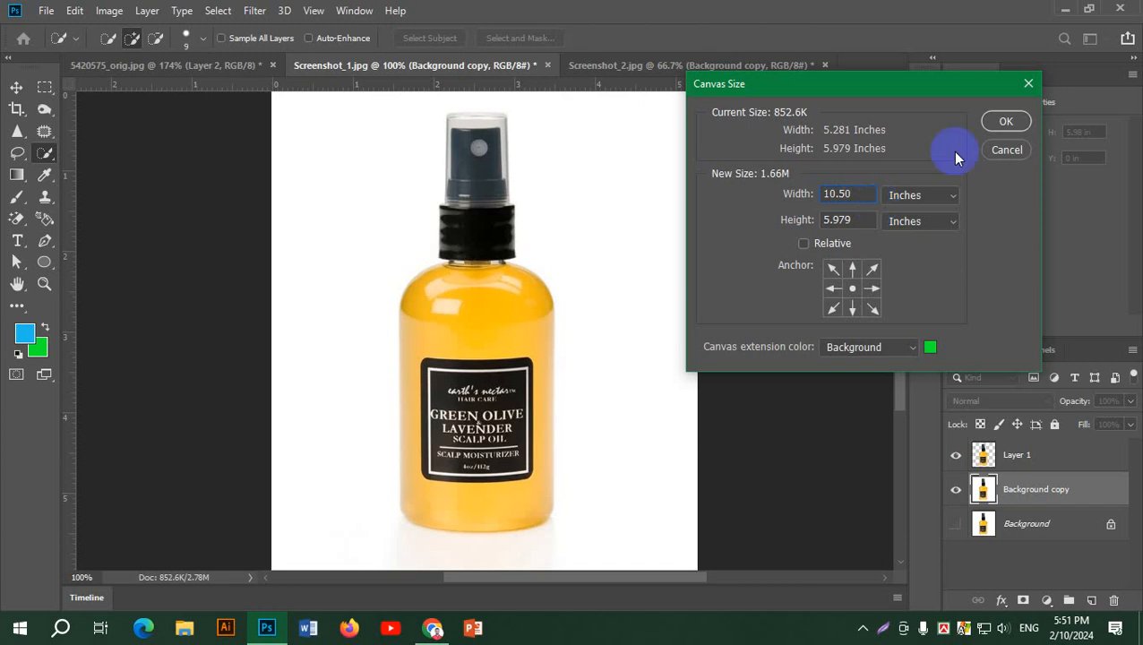
click(1003, 122)
key(ctrl+0)
scroll(678, 409, down, 4)
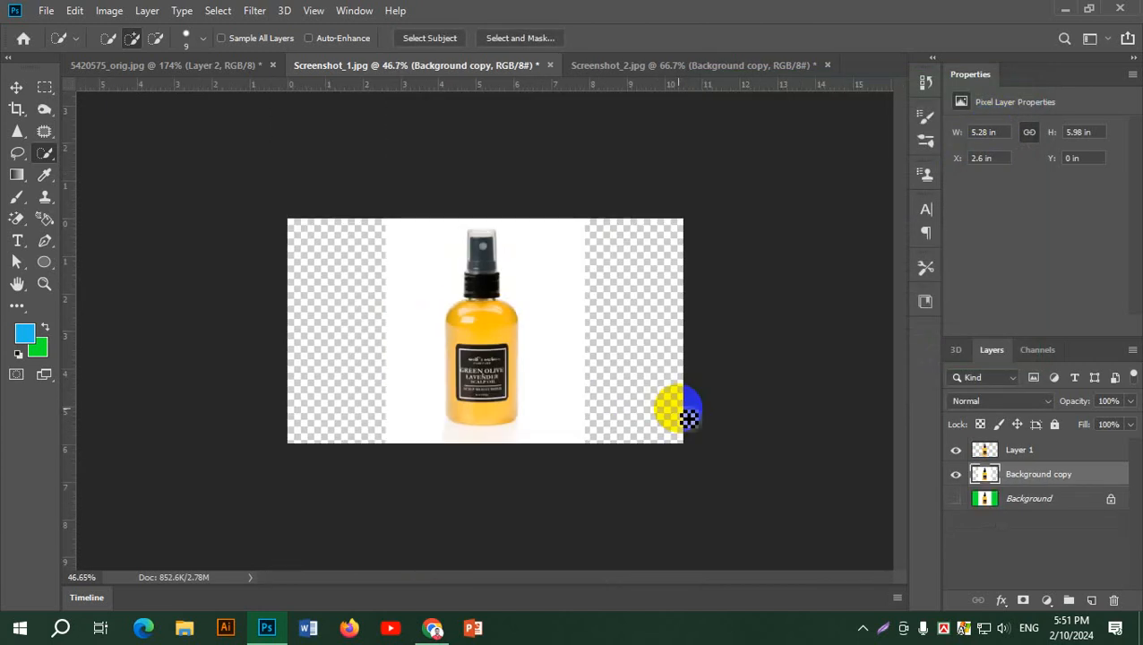
scroll(678, 408, up, 4)
scroll(678, 408, down, 5)
scroll(678, 408, up, 5)
scroll(678, 409, down, 3)
scroll(688, 417, up, 3)
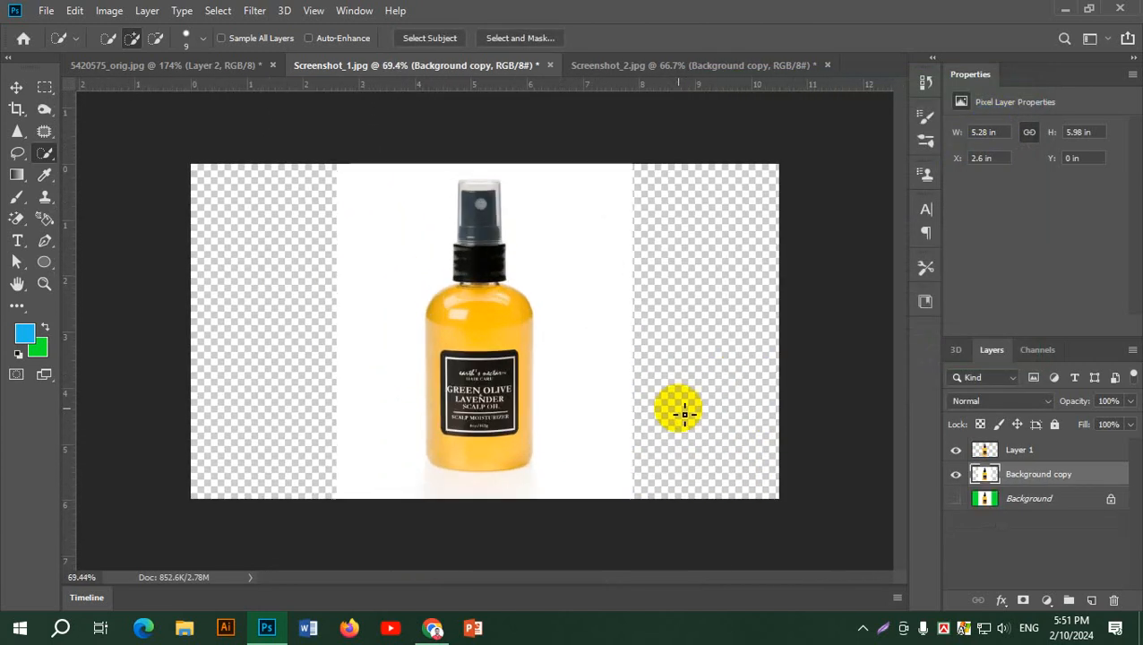
scroll(688, 417, down, 4)
scroll(688, 418, up, 4)
scroll(688, 417, up, 1)
scroll(688, 417, down, 1)
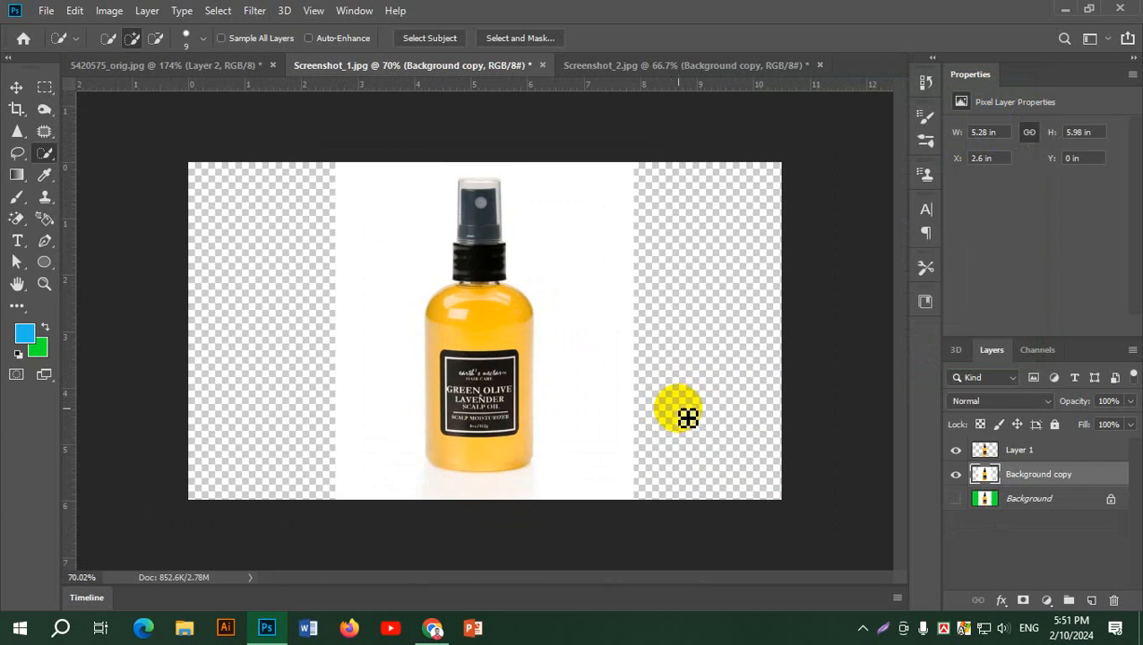
scroll(689, 418, up, 1)
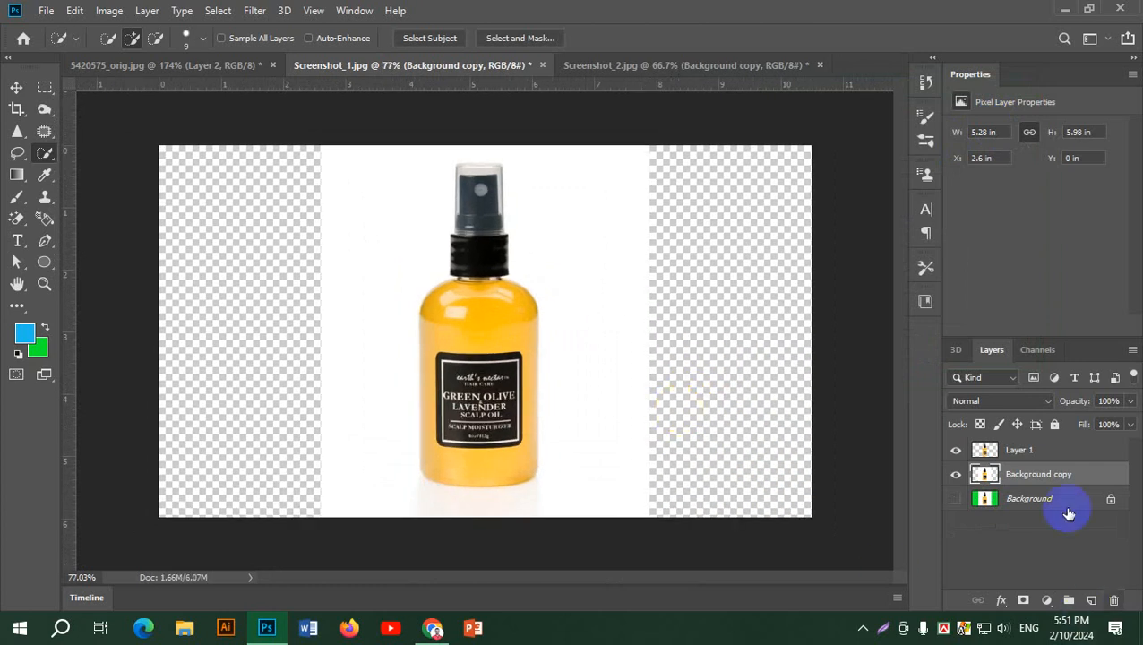
Step: Place the cut-out bottle on the left half of the canvas and the original white-background image on the right half
click(1022, 450)
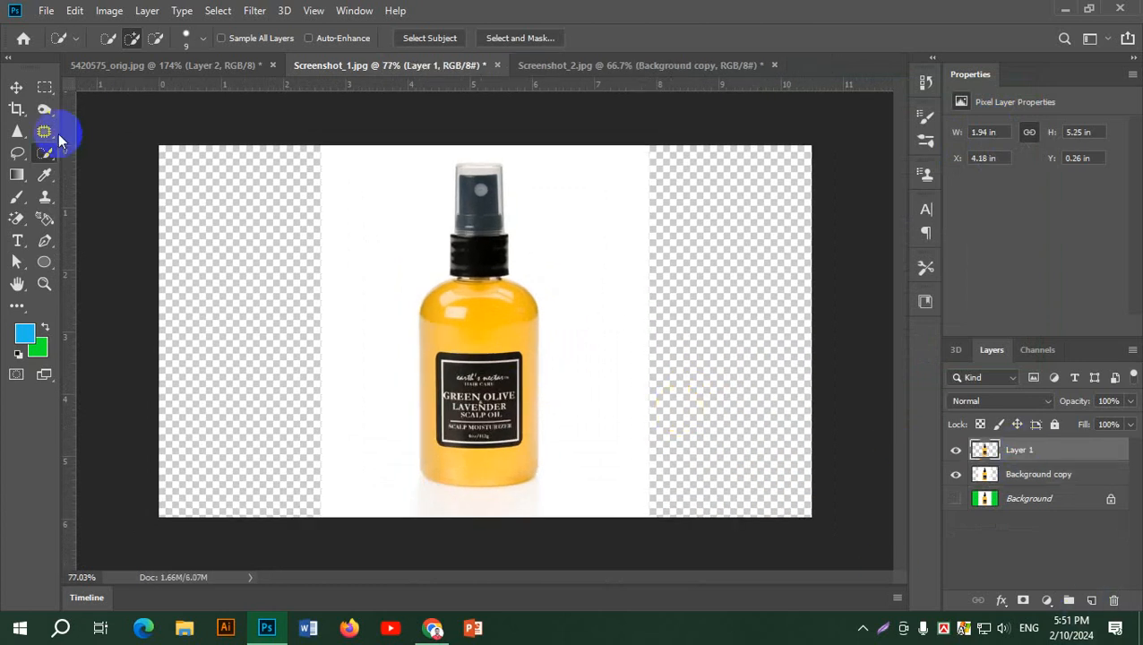
click(16, 87)
drag(429, 319, 296, 331)
click(957, 499)
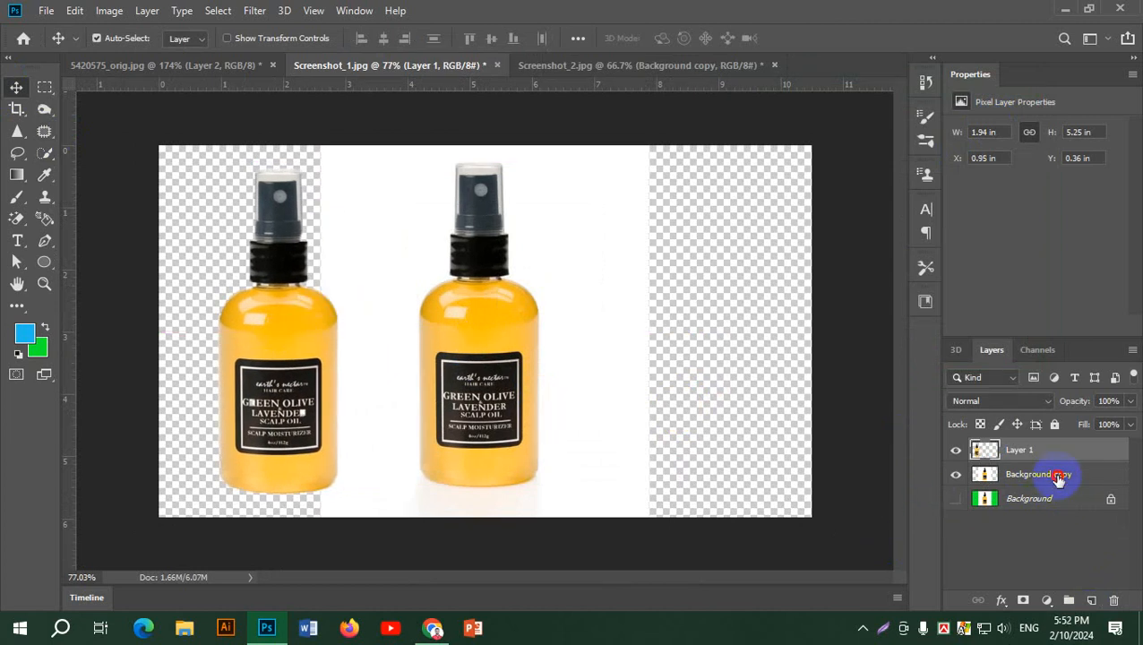
click(1058, 473)
drag(472, 333, 651, 335)
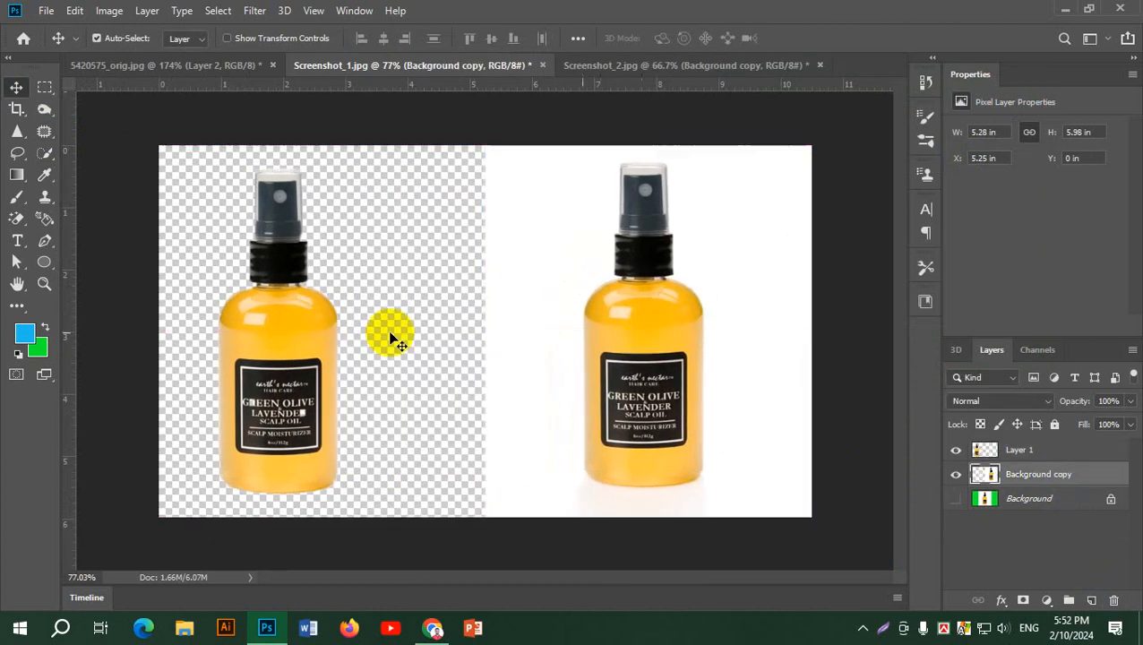
mouse_move(306, 331)
mouse_down()
mouse_move(364, 331)
mouse_move(308, 329)
mouse_move(318, 327)
mouse_up()
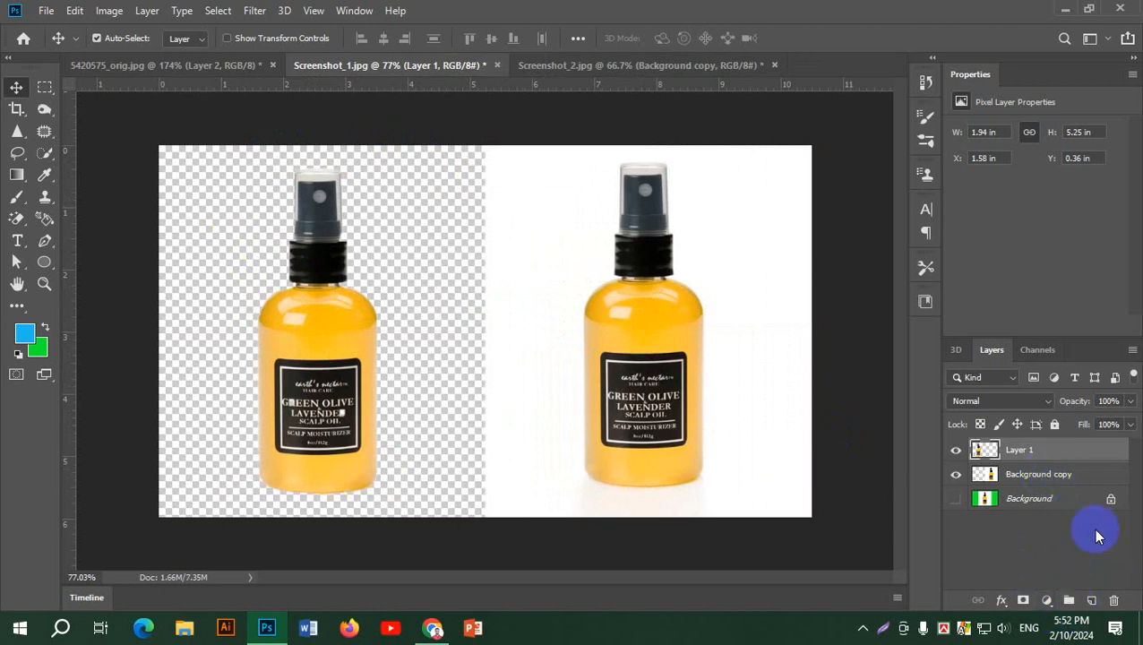
Step: Add a new layer filled with the blue foreground colour and place it directly beneath the Background copy layer
click(1093, 599)
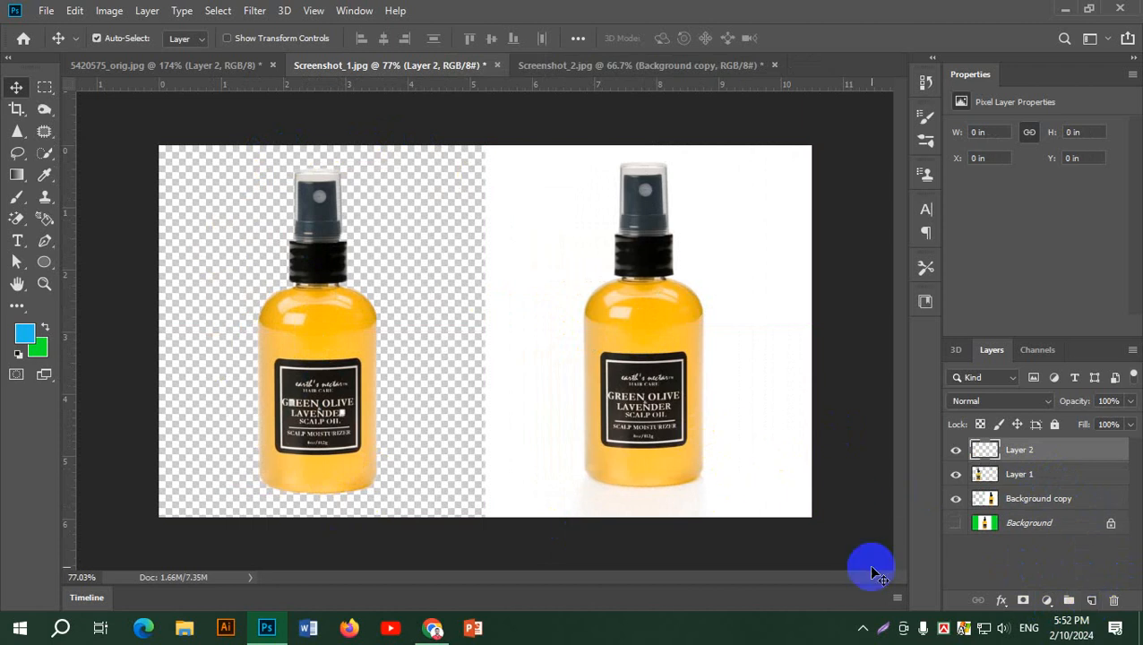
key(alt+BackSpace)
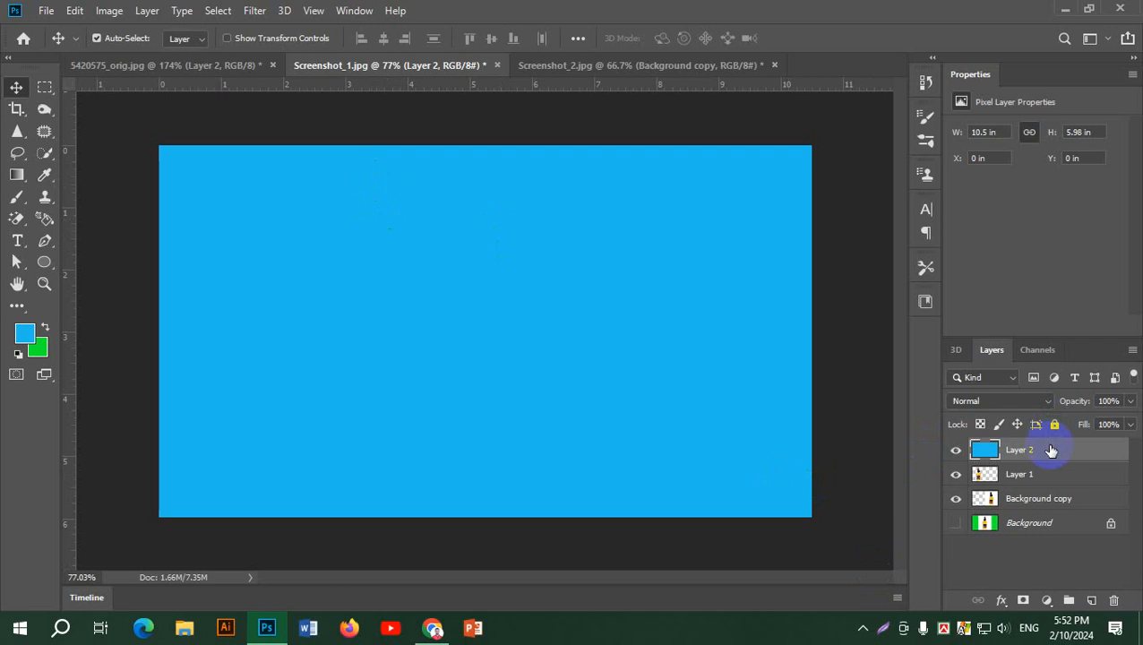
drag(1047, 447, 1057, 504)
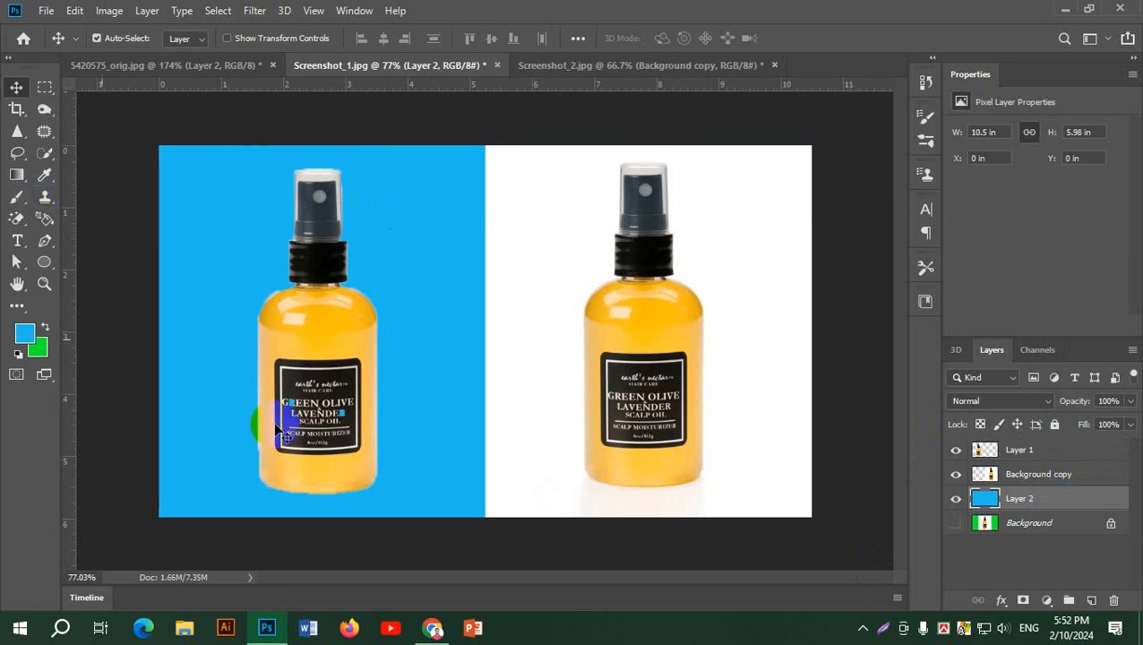
click(605, 543)
Step: Add a text label reading AFTER on the blue area beside the cut-out bottle's spray cap
click(16, 240)
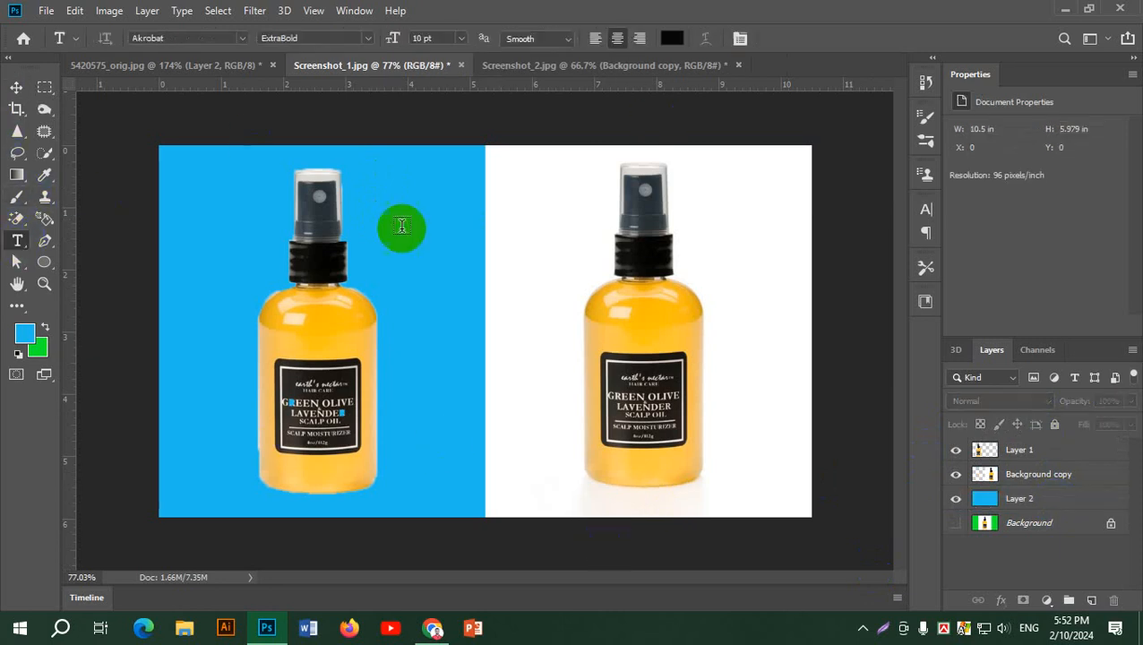
click(393, 182)
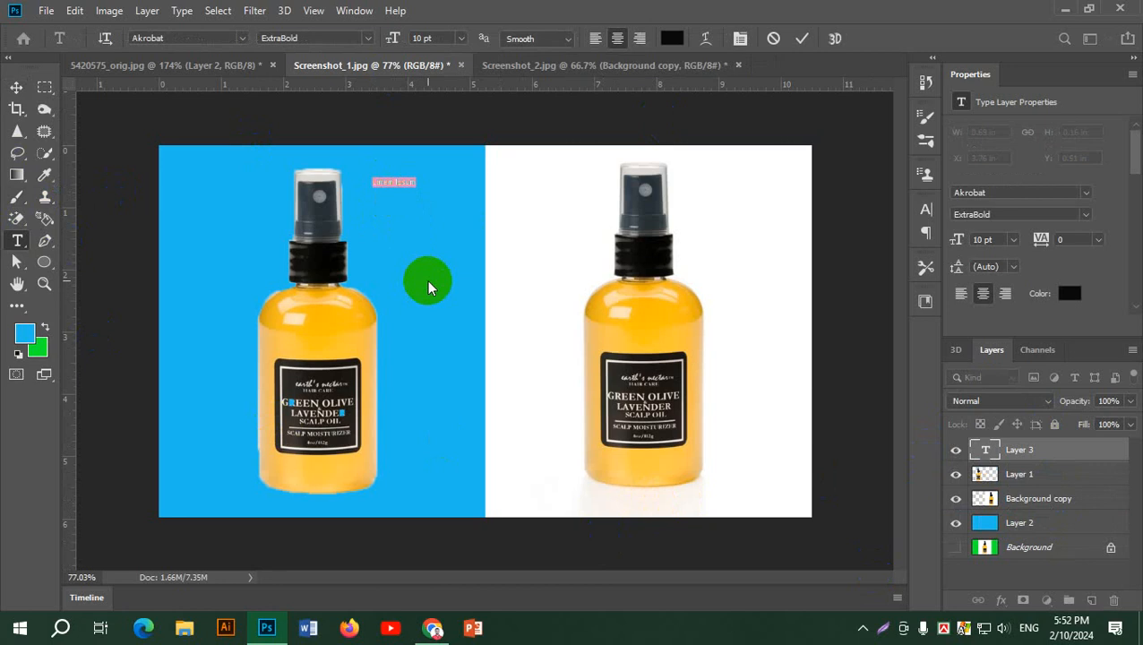
text(AFTER)
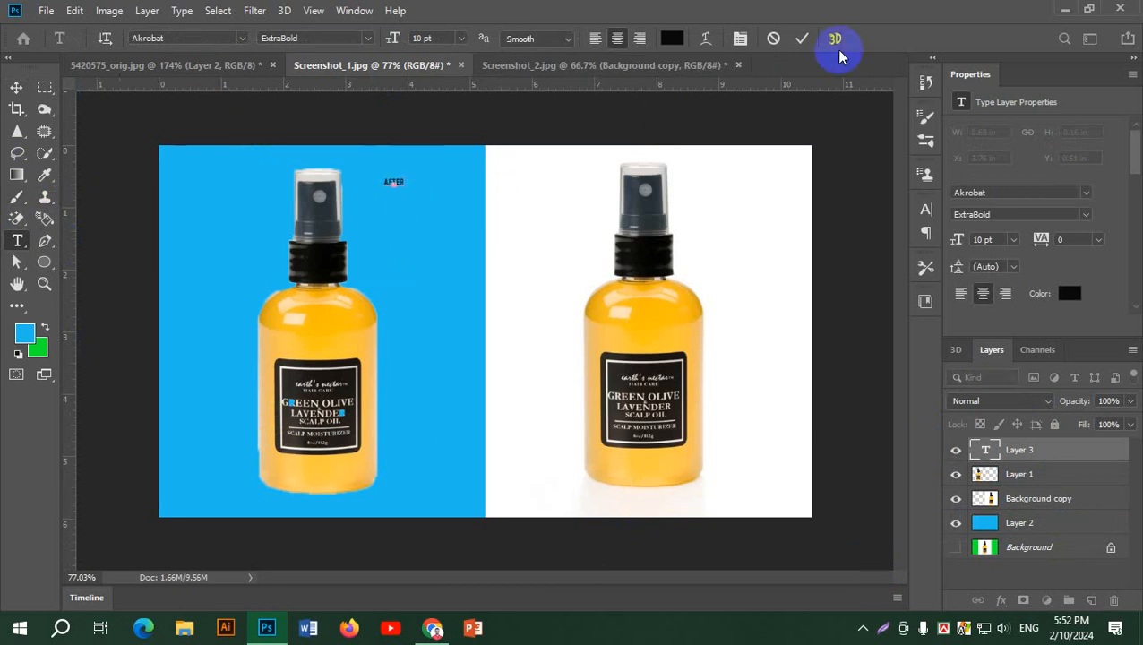
Step: Set the font size of the AFTER label to 40 pt
click(439, 38)
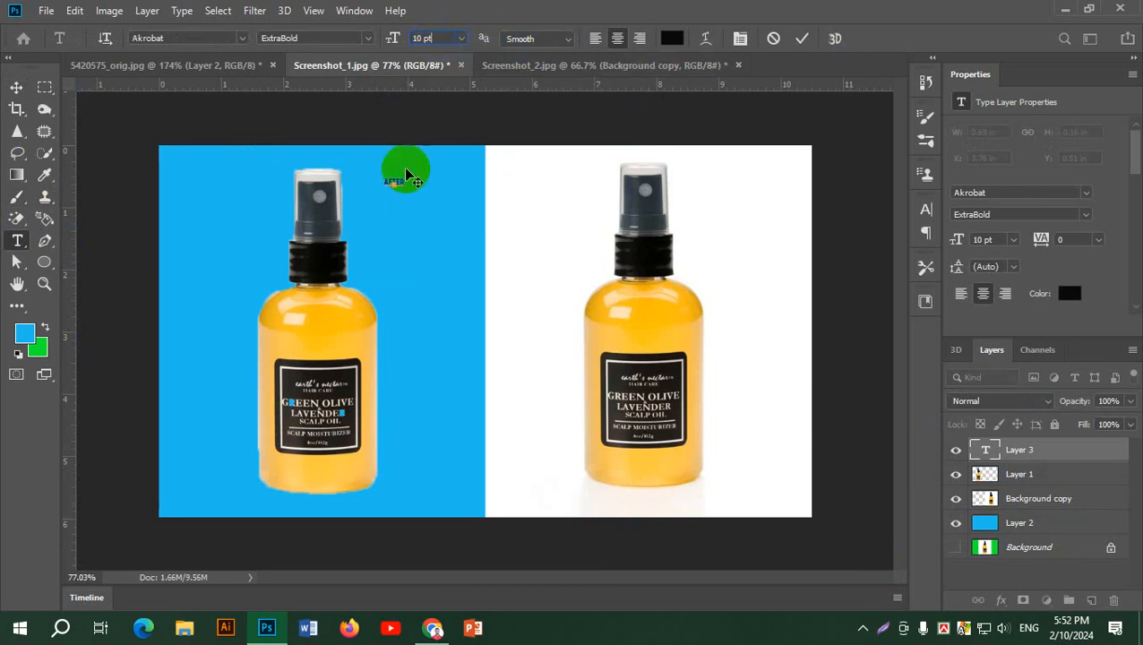
text(40)
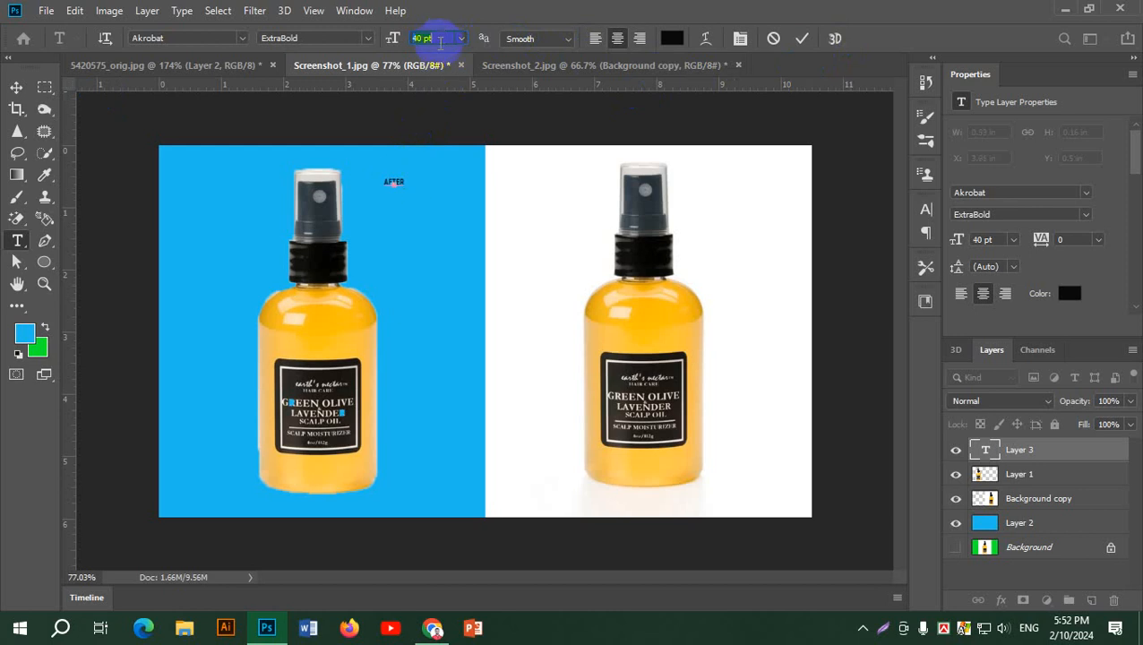
click(401, 175)
double_click(397, 181)
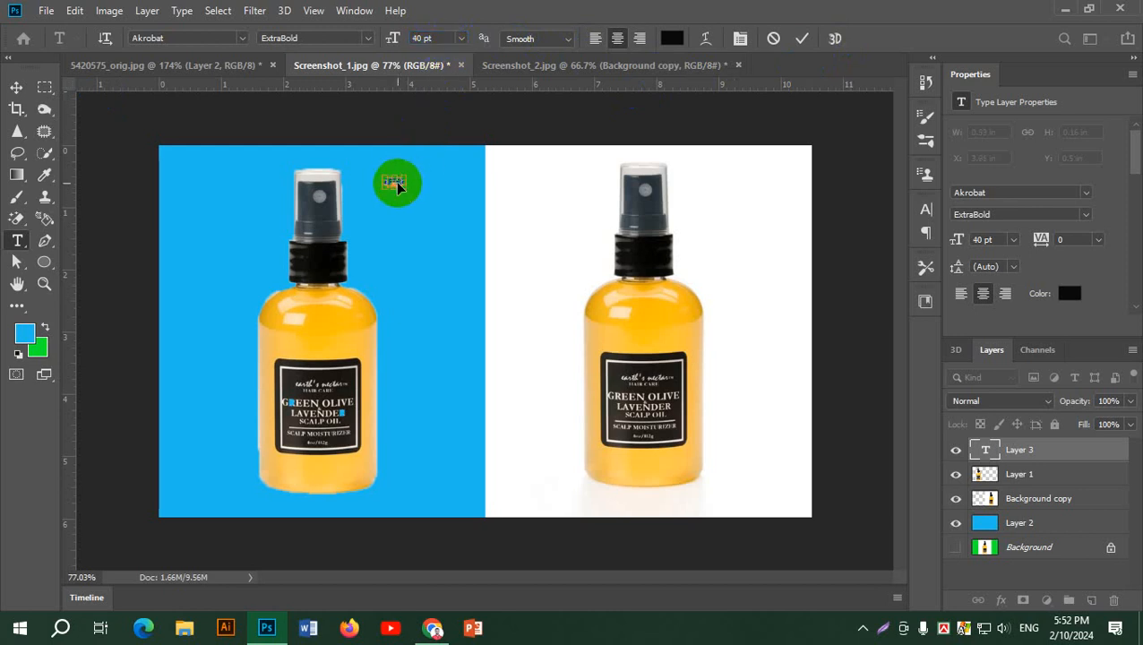
click(438, 37)
text(40)
key(Return)
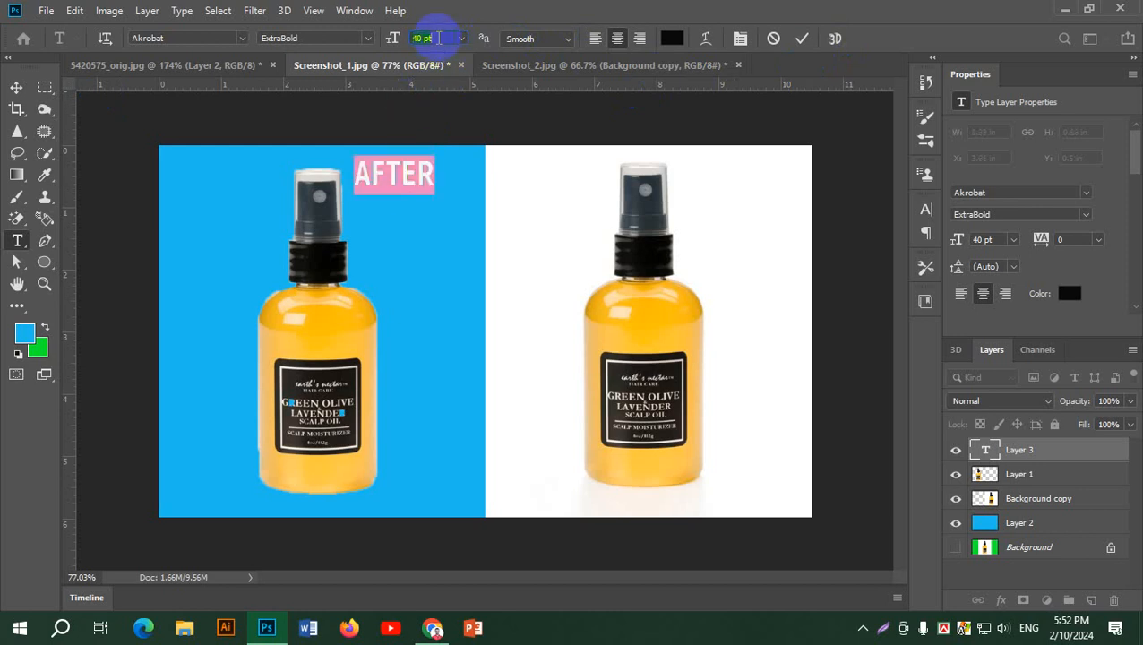
Step: Commit the AFTER label and place a duplicate of it on the white half beside the original bottle's spray cap
click(800, 39)
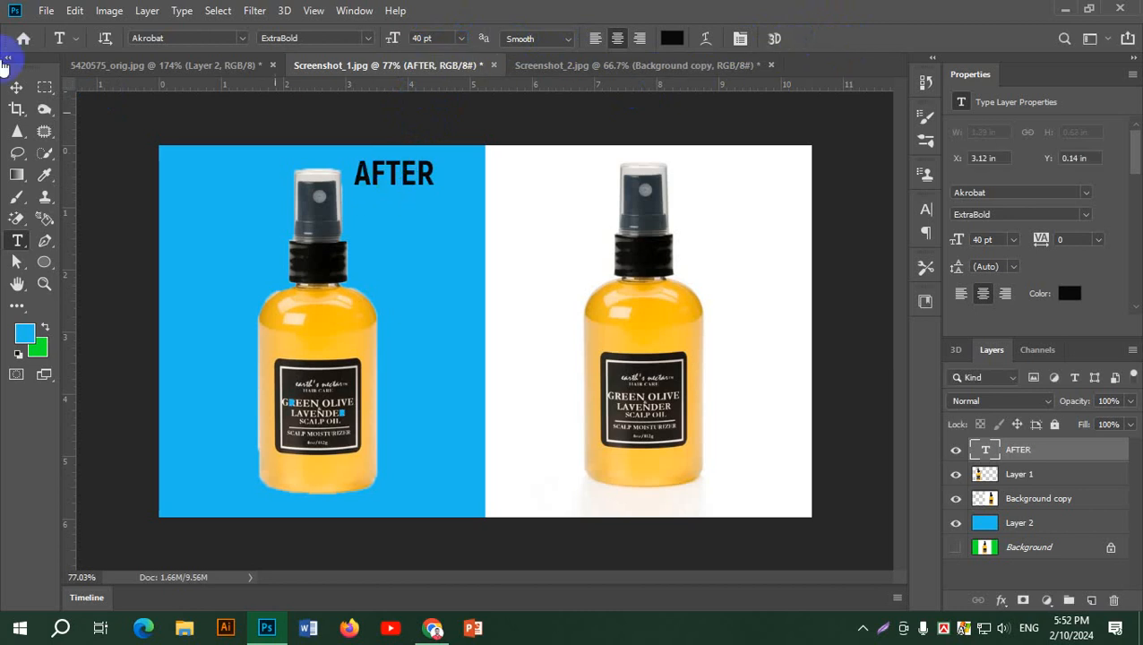
click(16, 87)
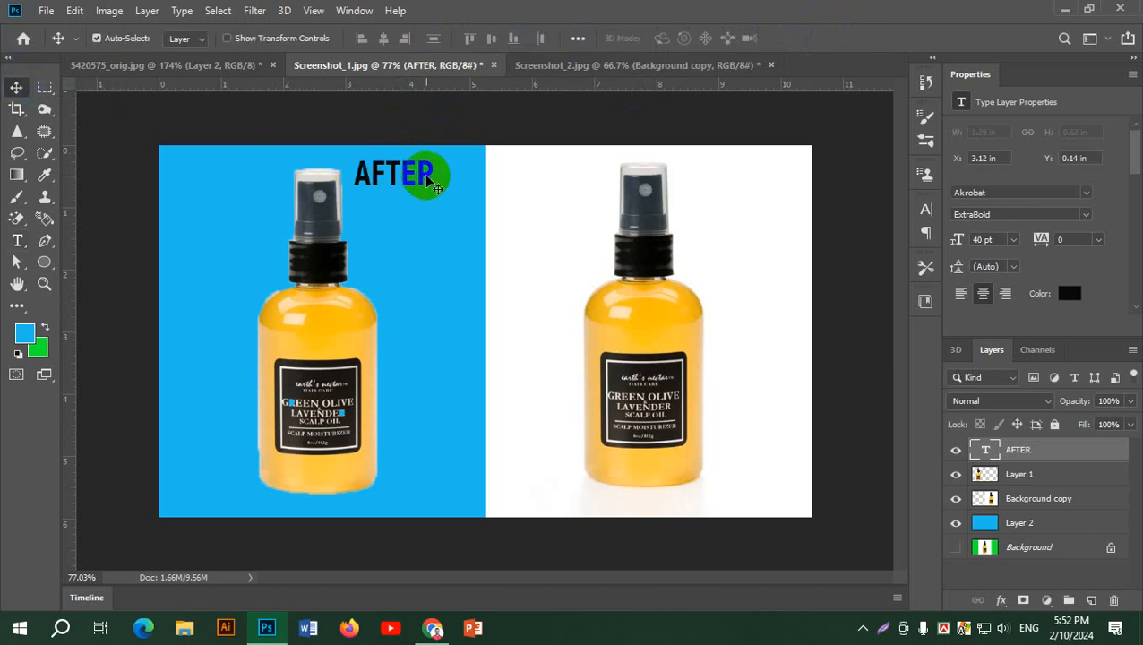
drag(449, 174, 587, 177)
Step: Replace the text of the duplicated label on the white half with BEFORE and deselect the layer
key(t)
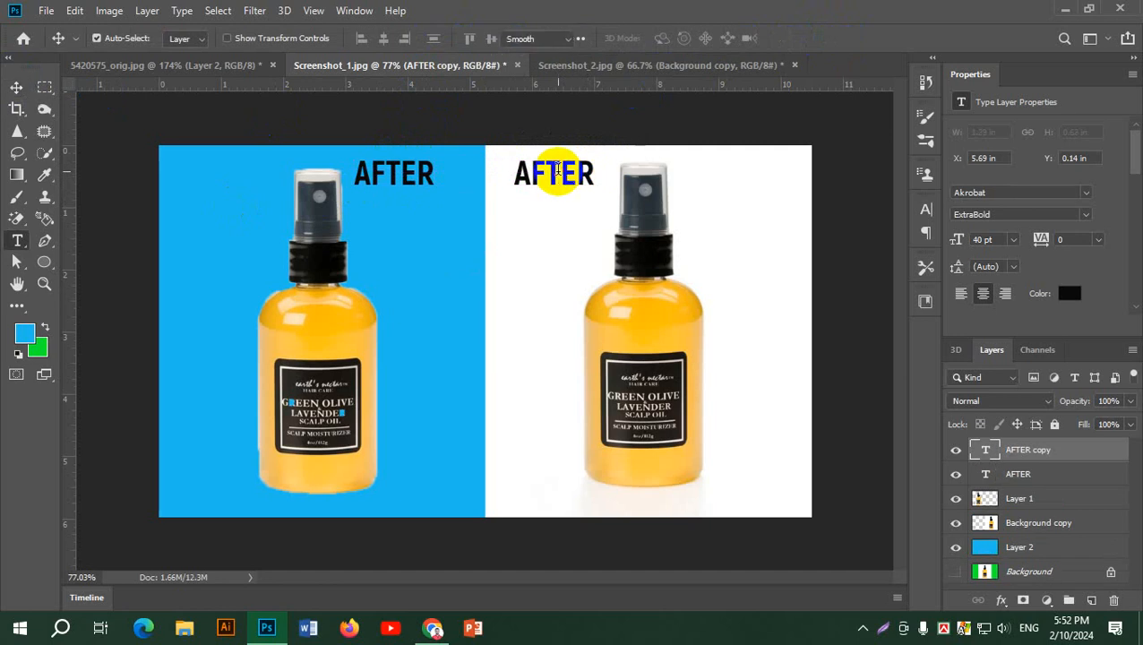
double_click(557, 170)
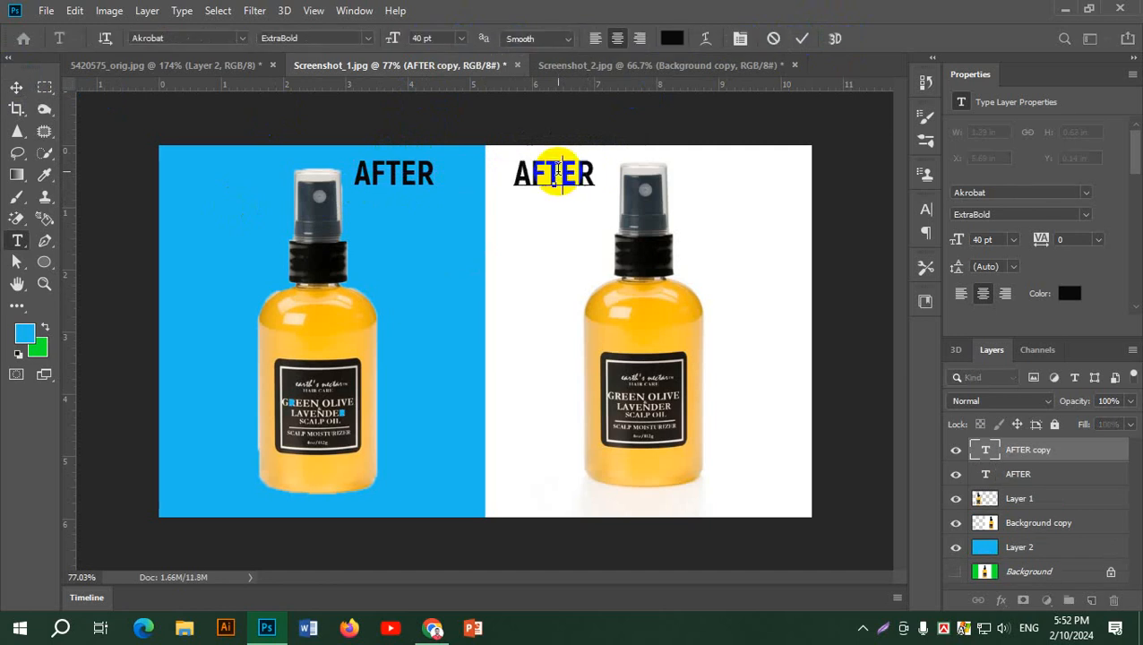
text(BEFORE)
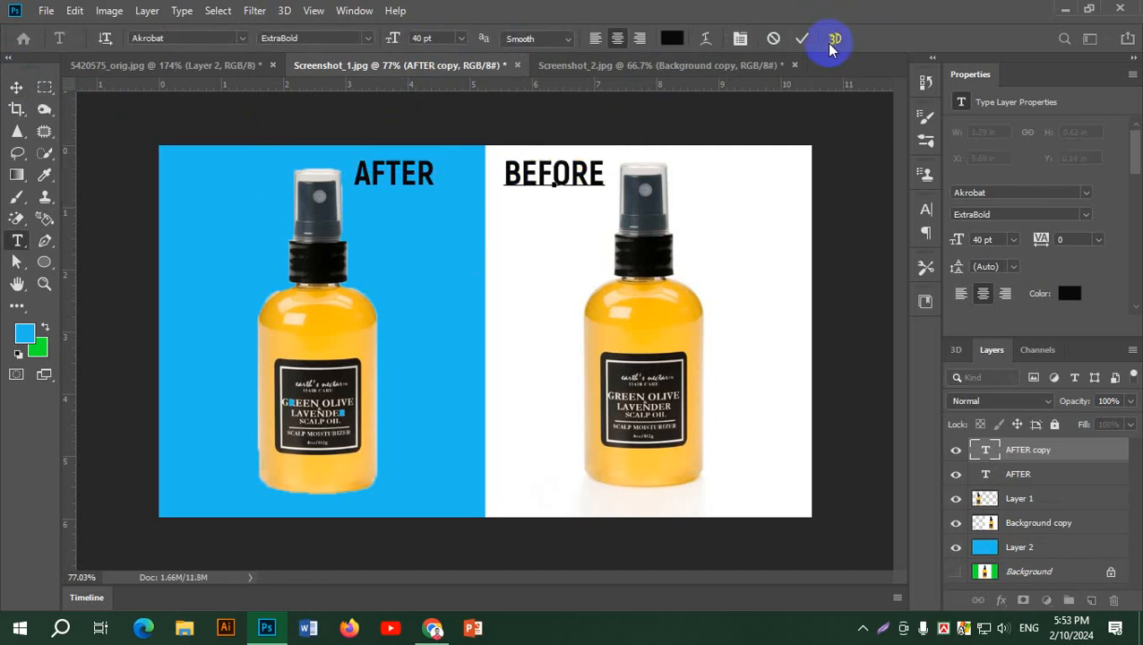
click(802, 38)
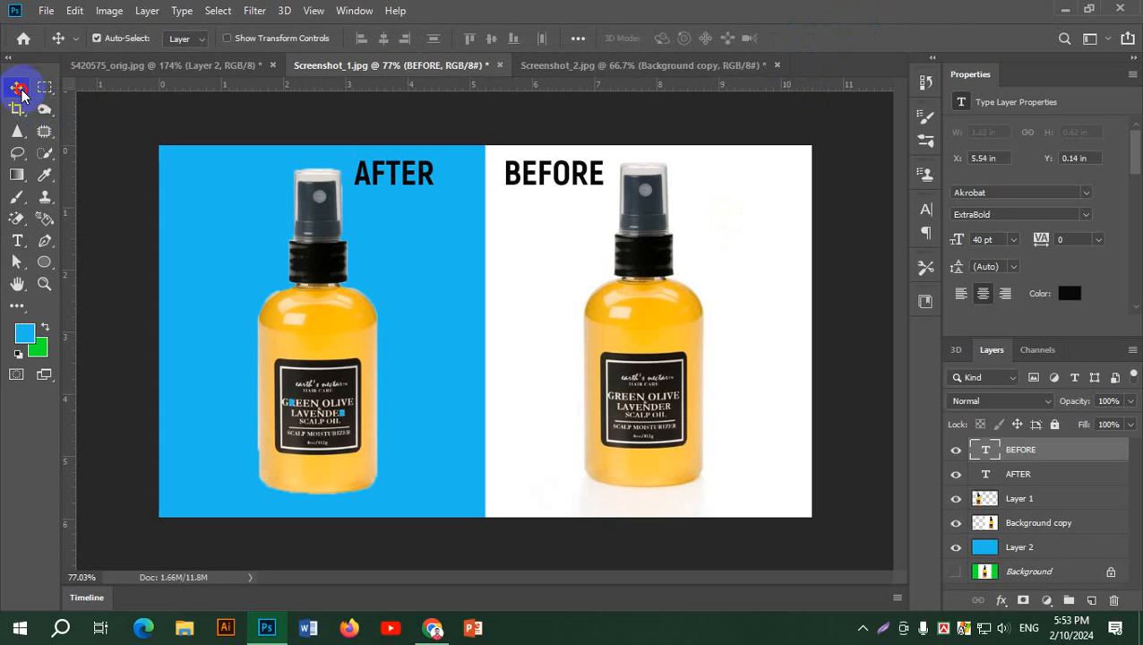
click(115, 131)
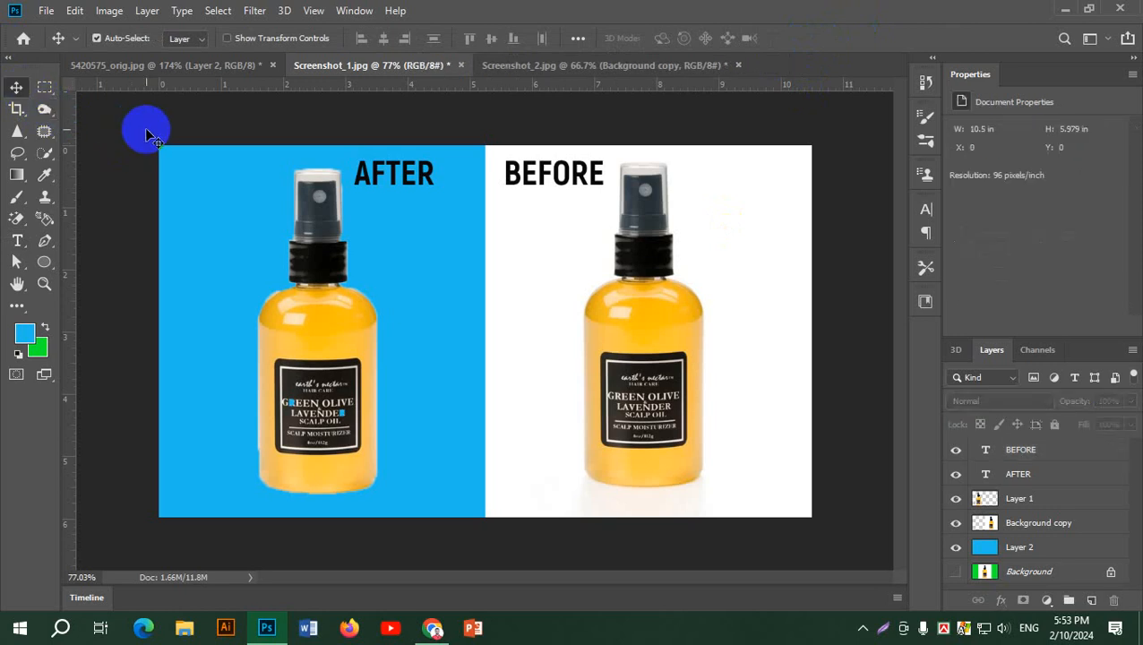